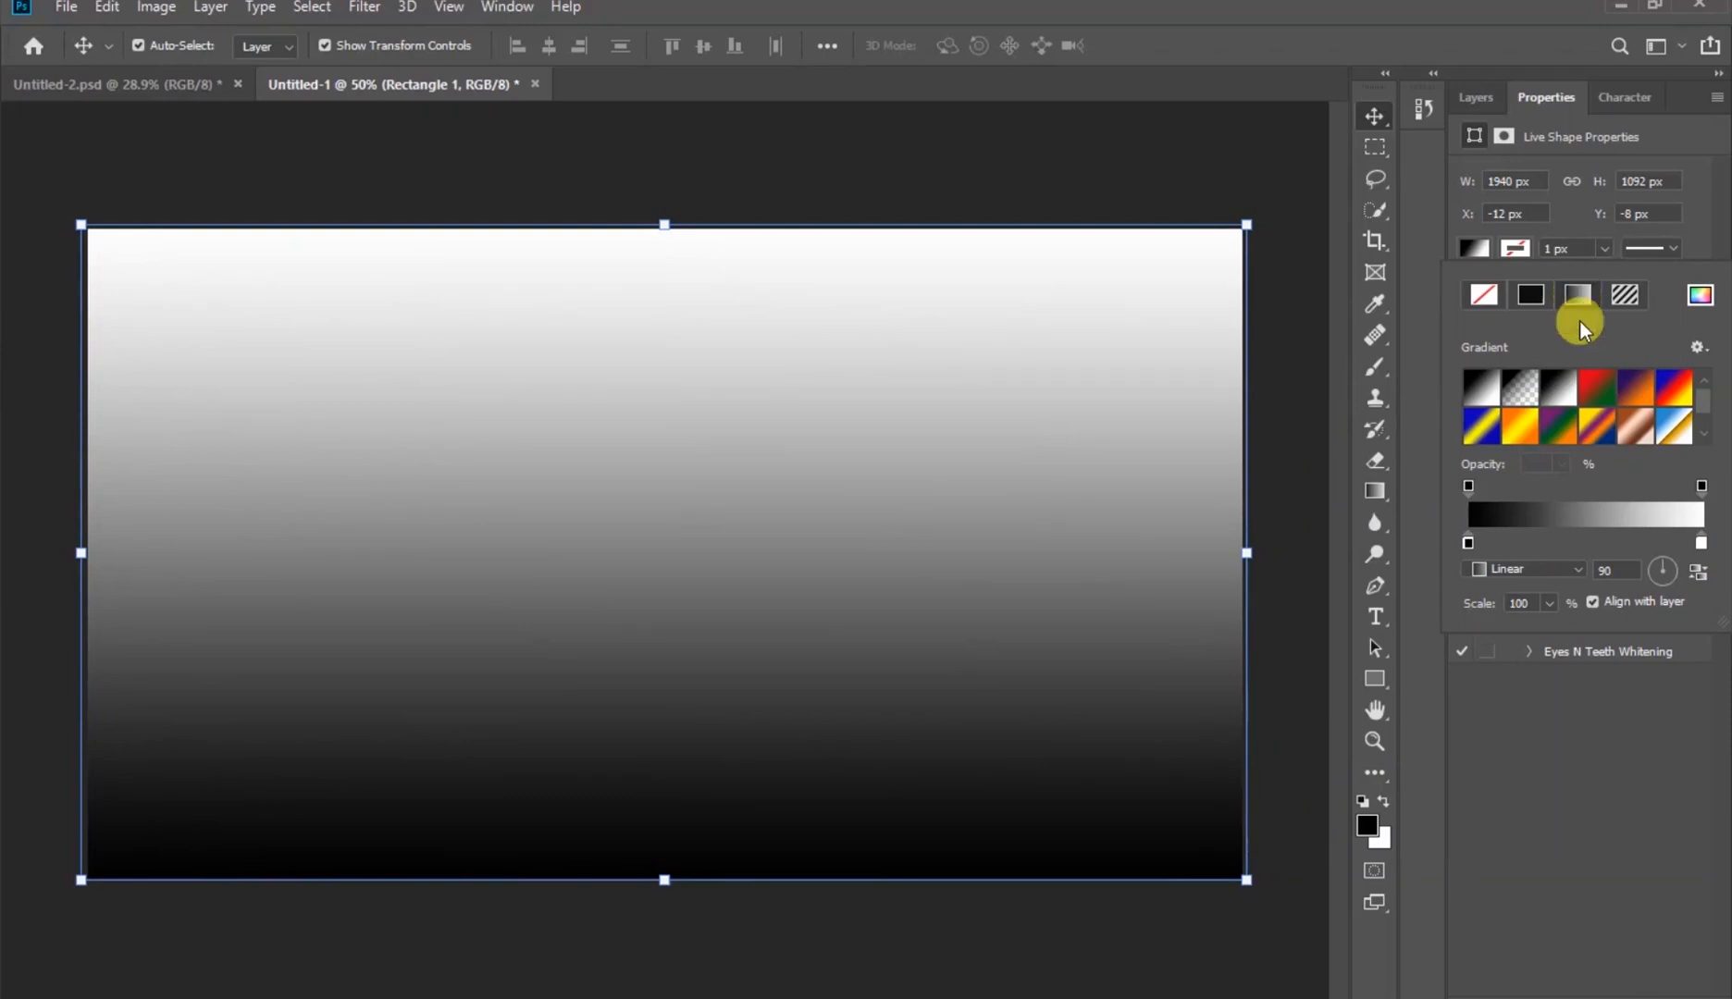
Change the background rectangle's black-to-white gradient fill to Radial and reverse its colors
click(1599, 518)
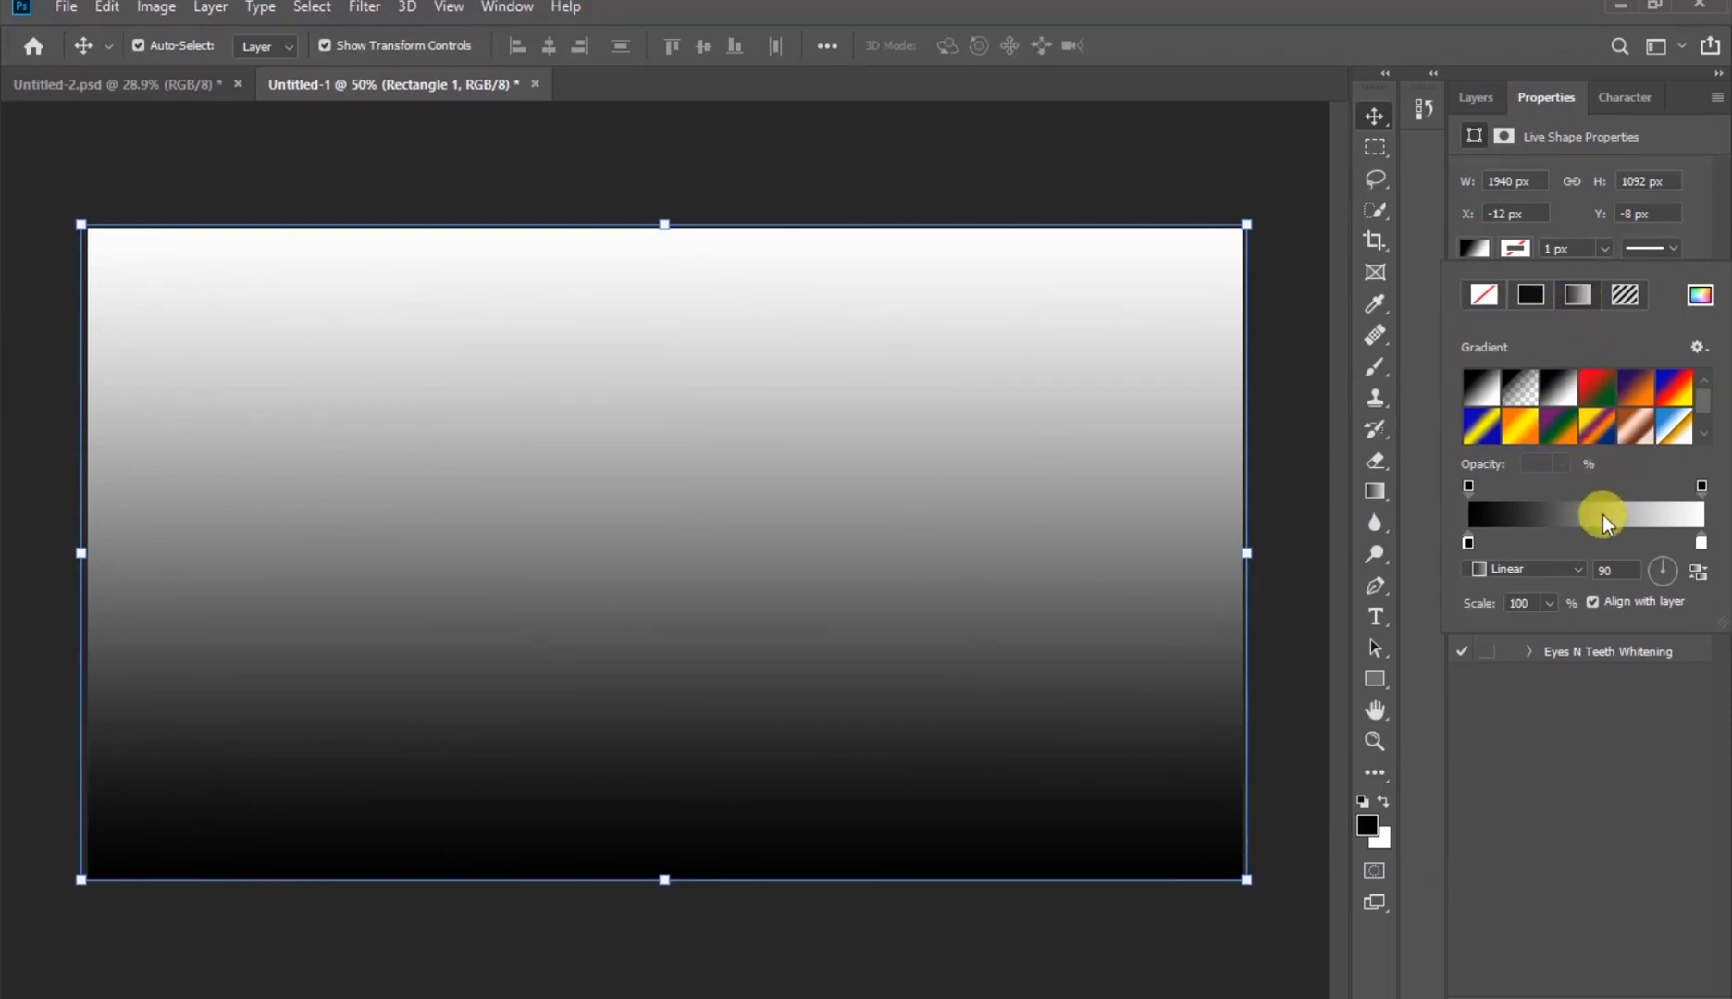
click(1582, 573)
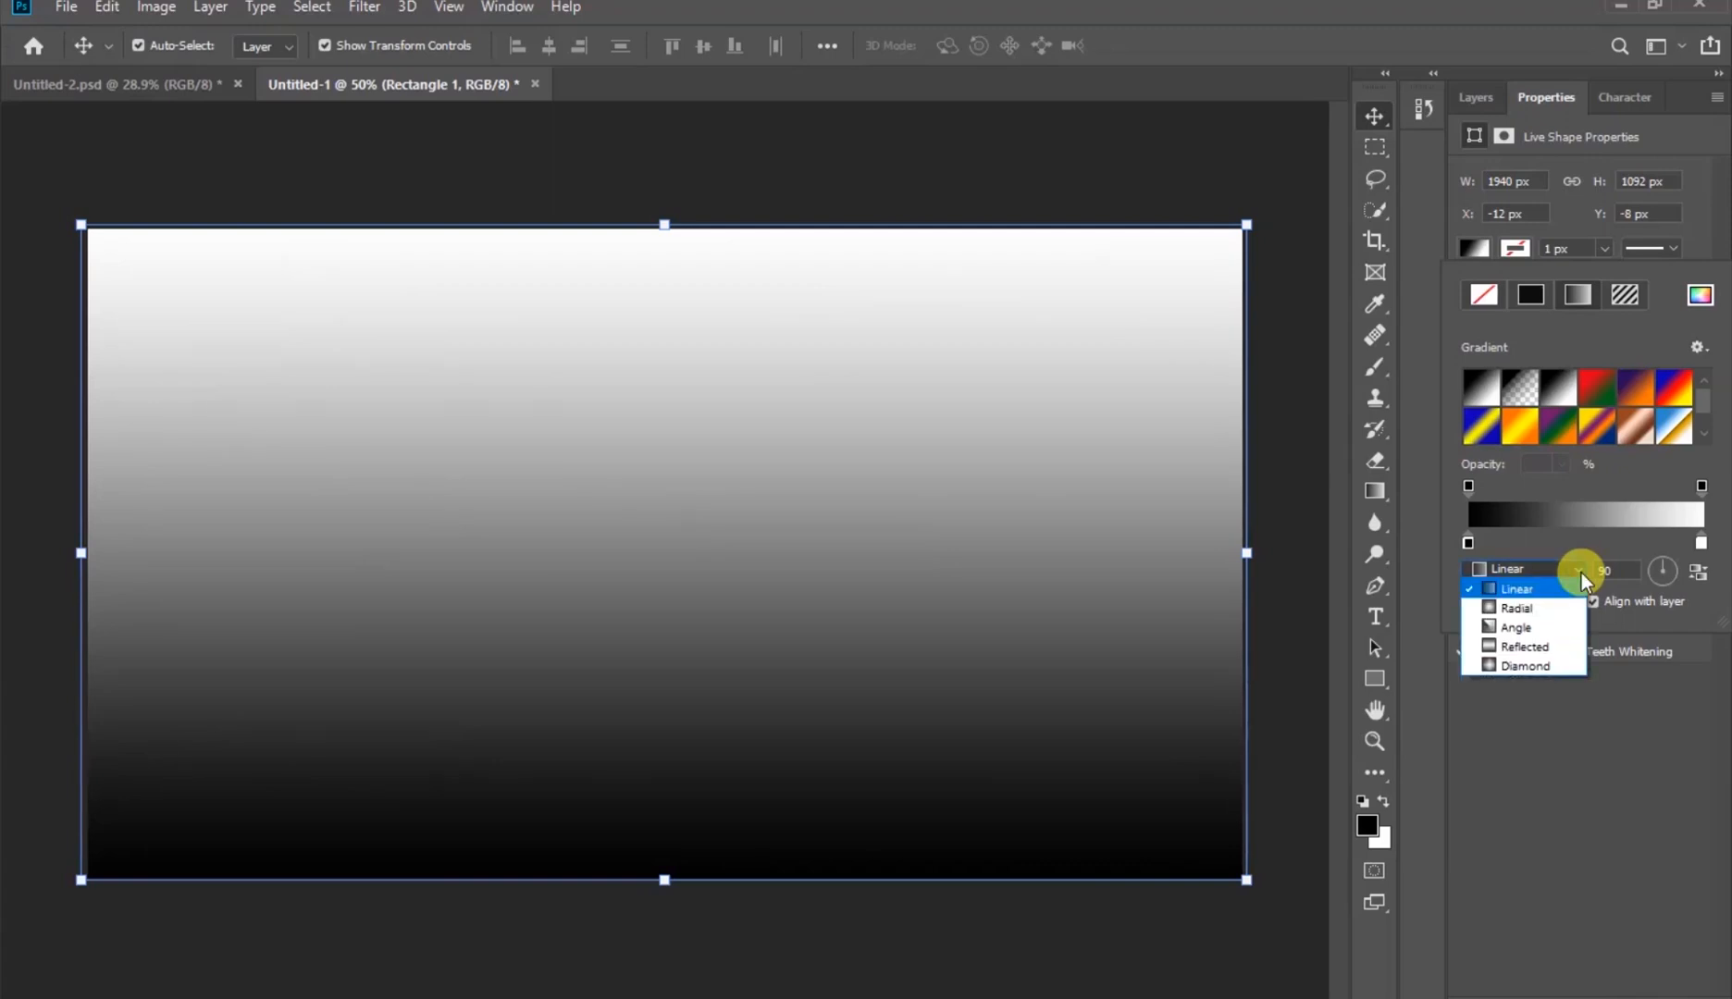
click(1562, 615)
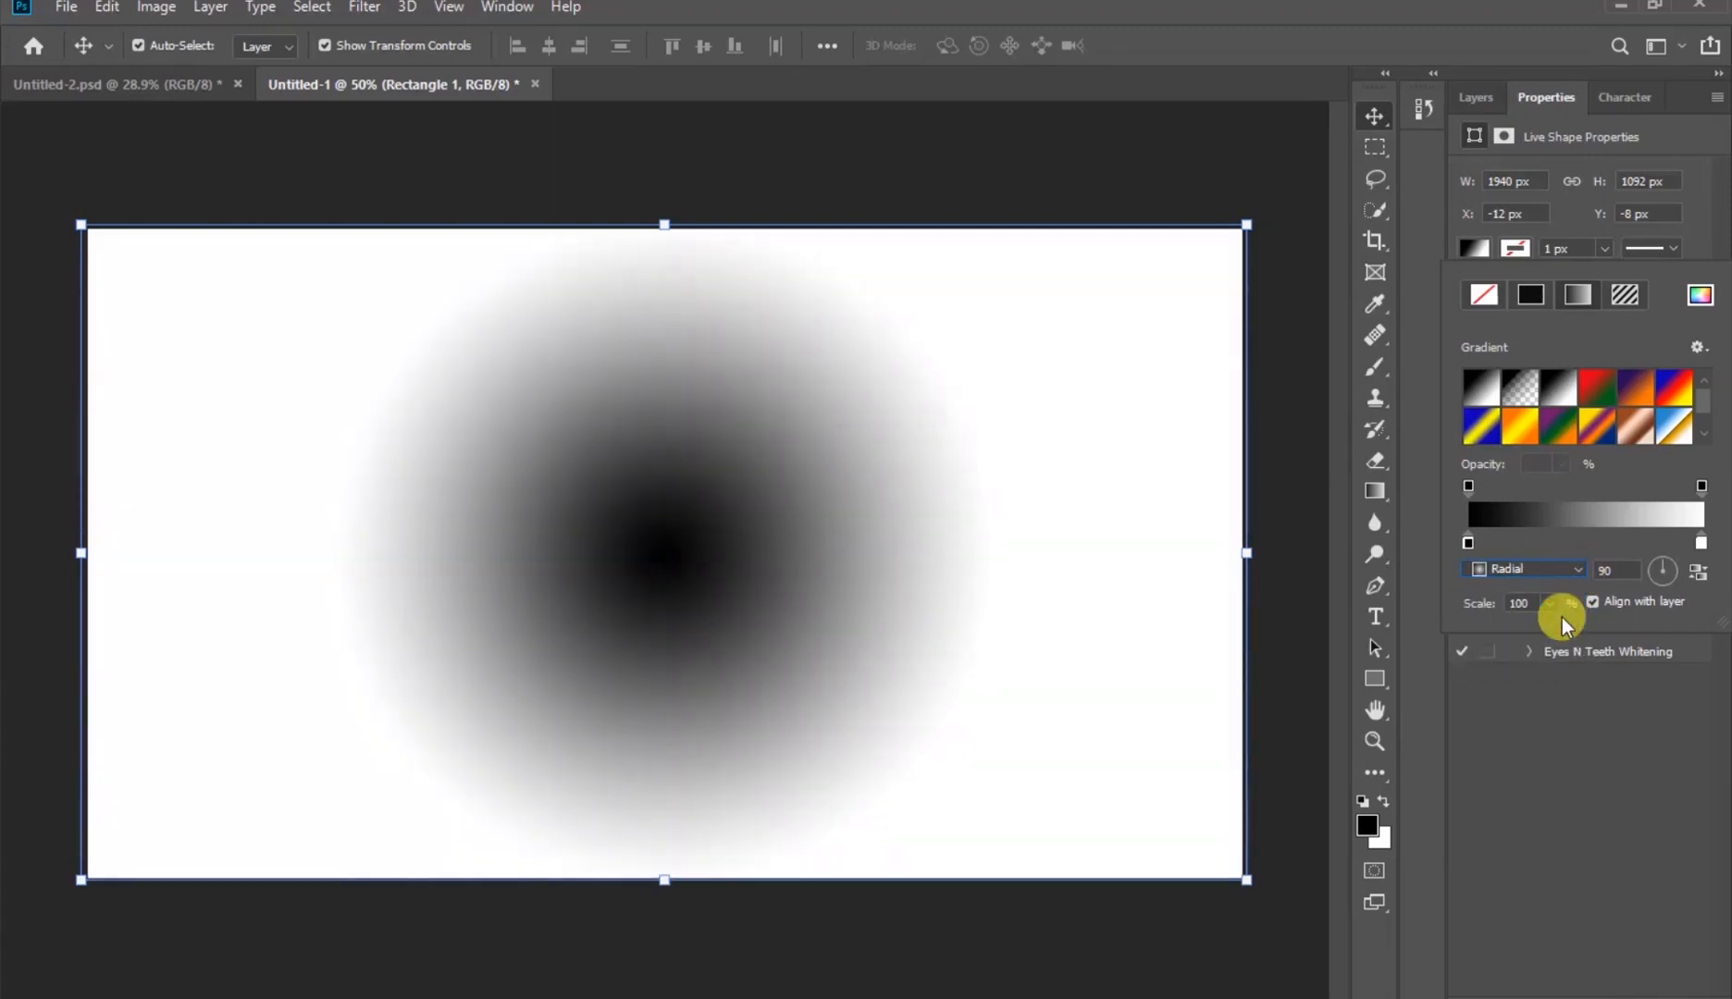
click(1699, 574)
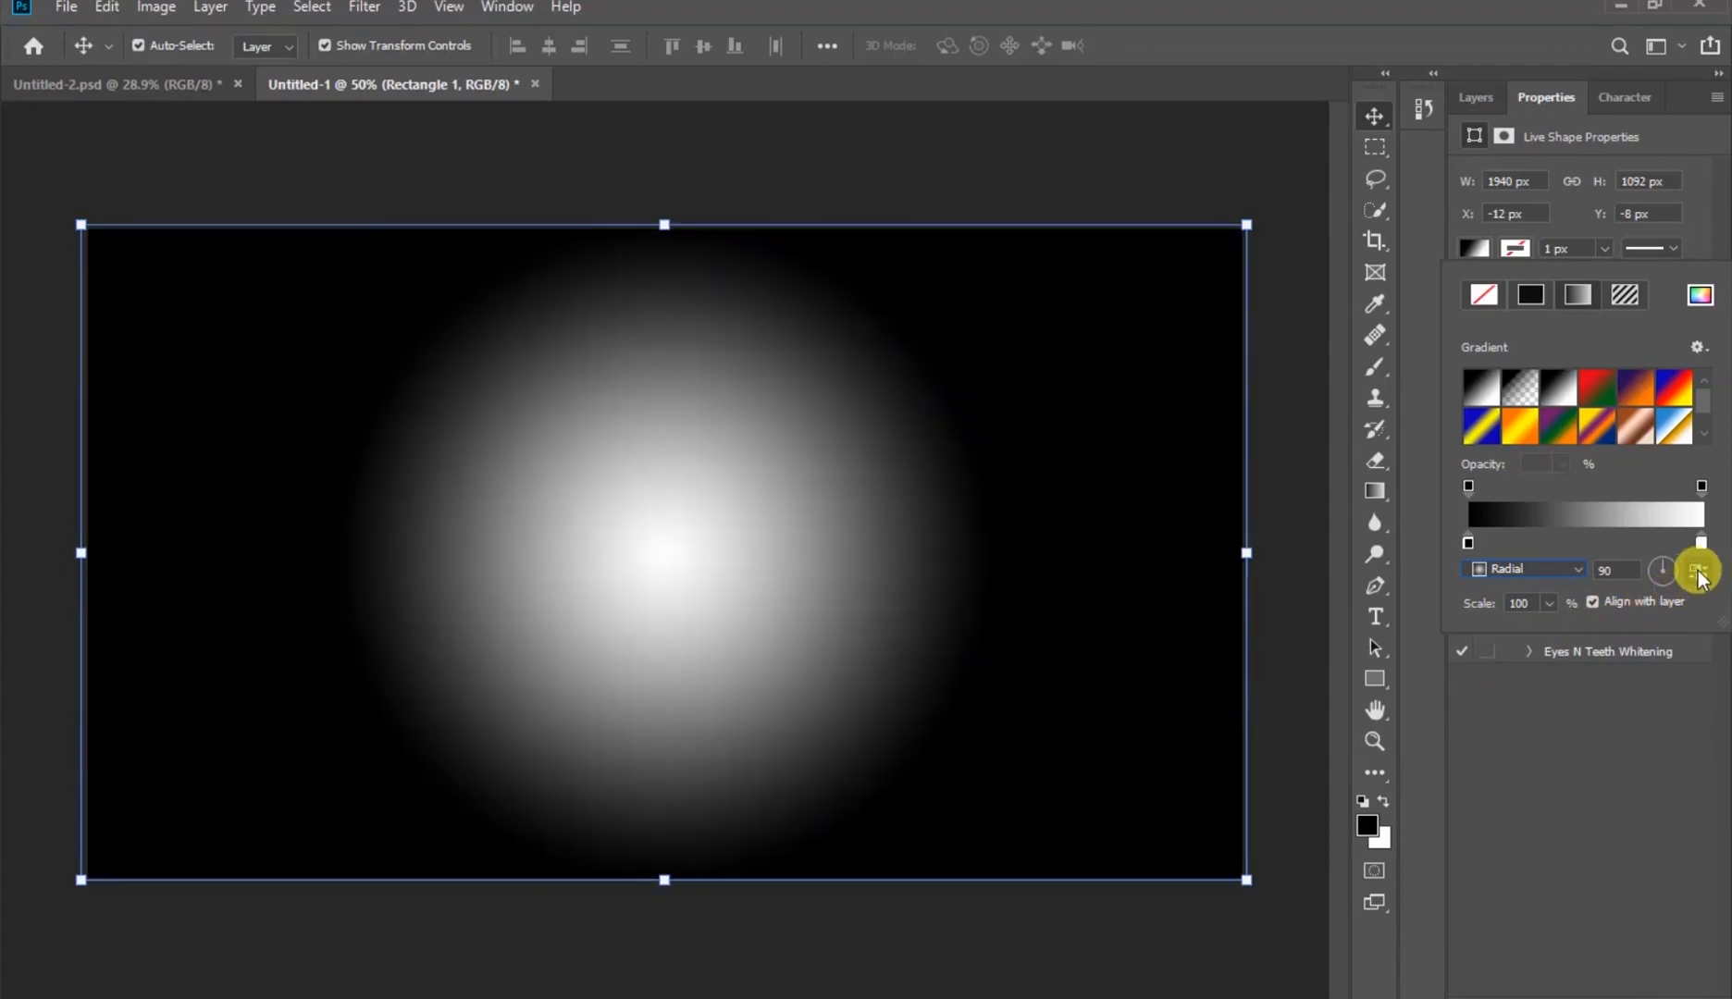
Set the black color stop of the background gradient to d0d0d0 and deselect the rectangle
double_click(1469, 544)
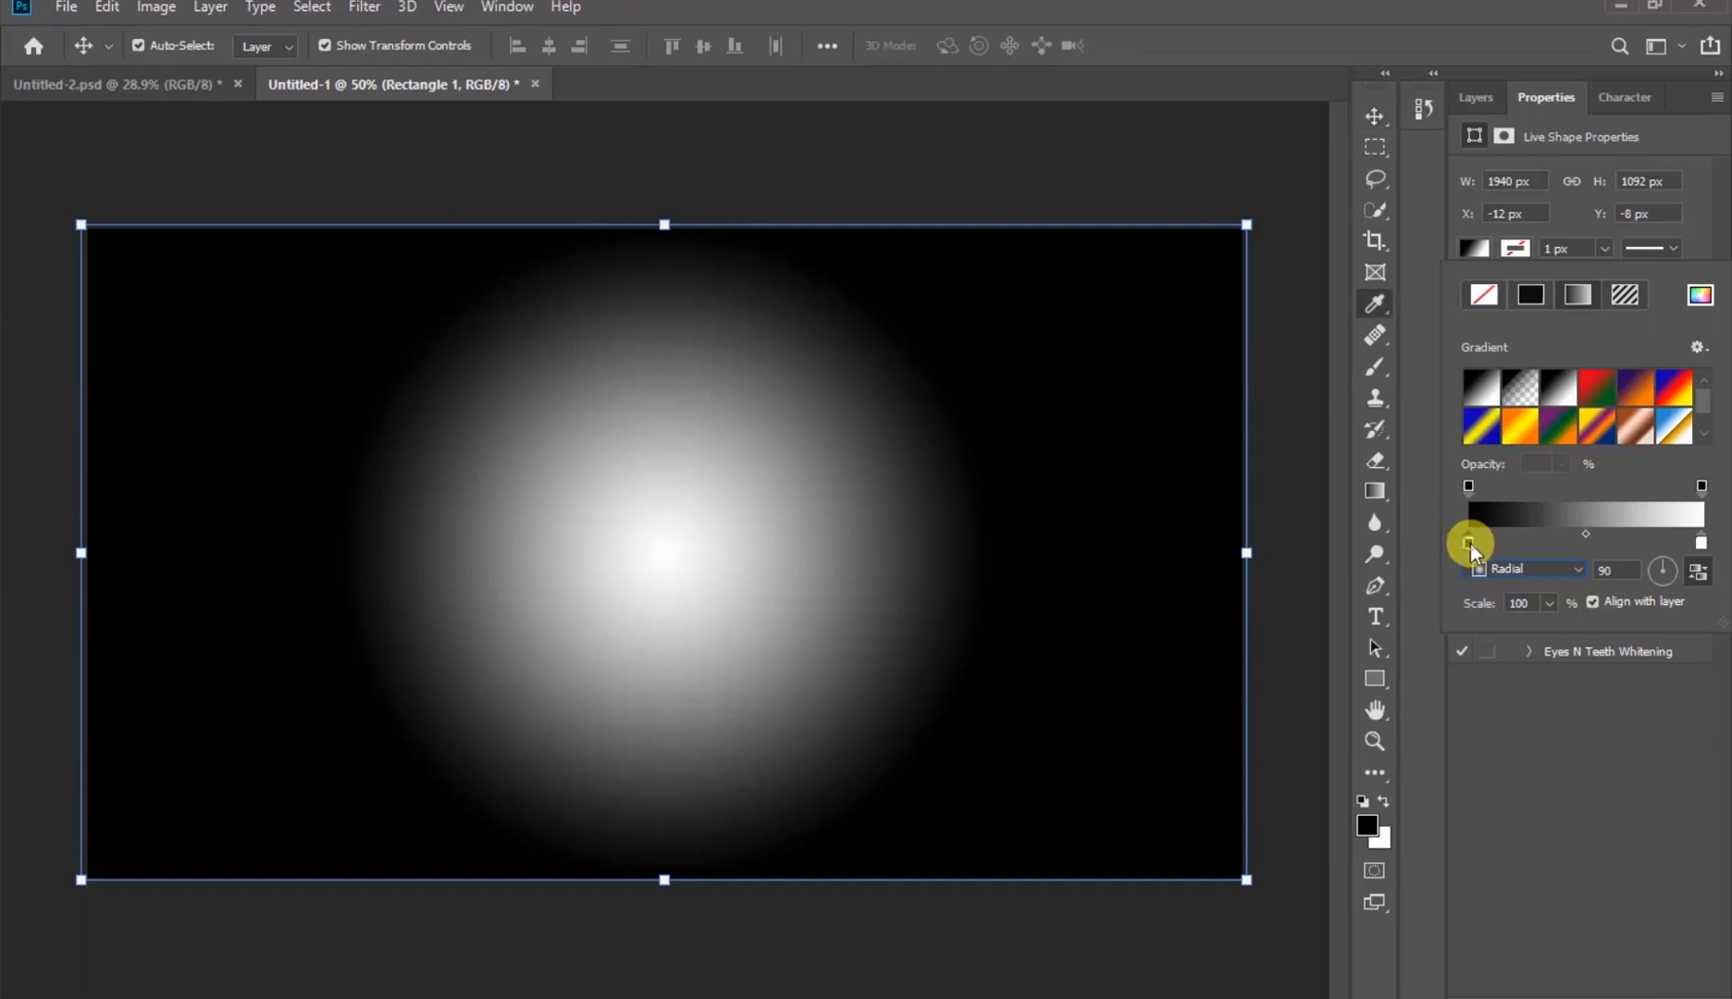
text(d)
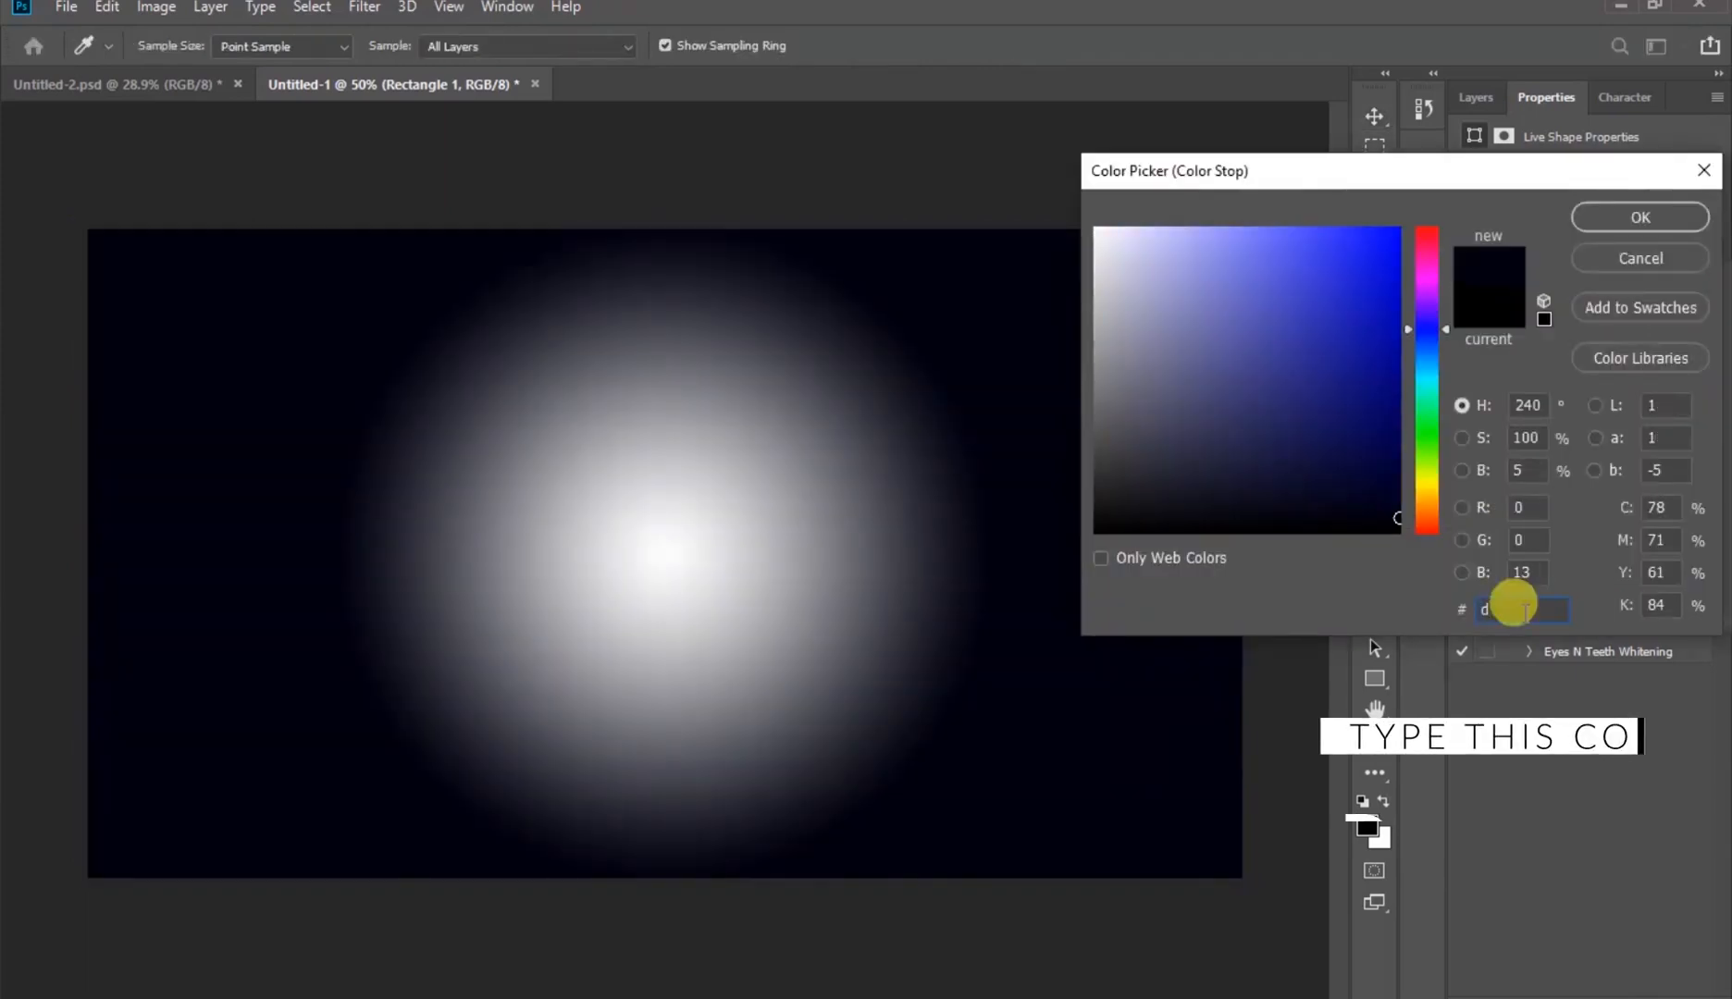
text(0d)
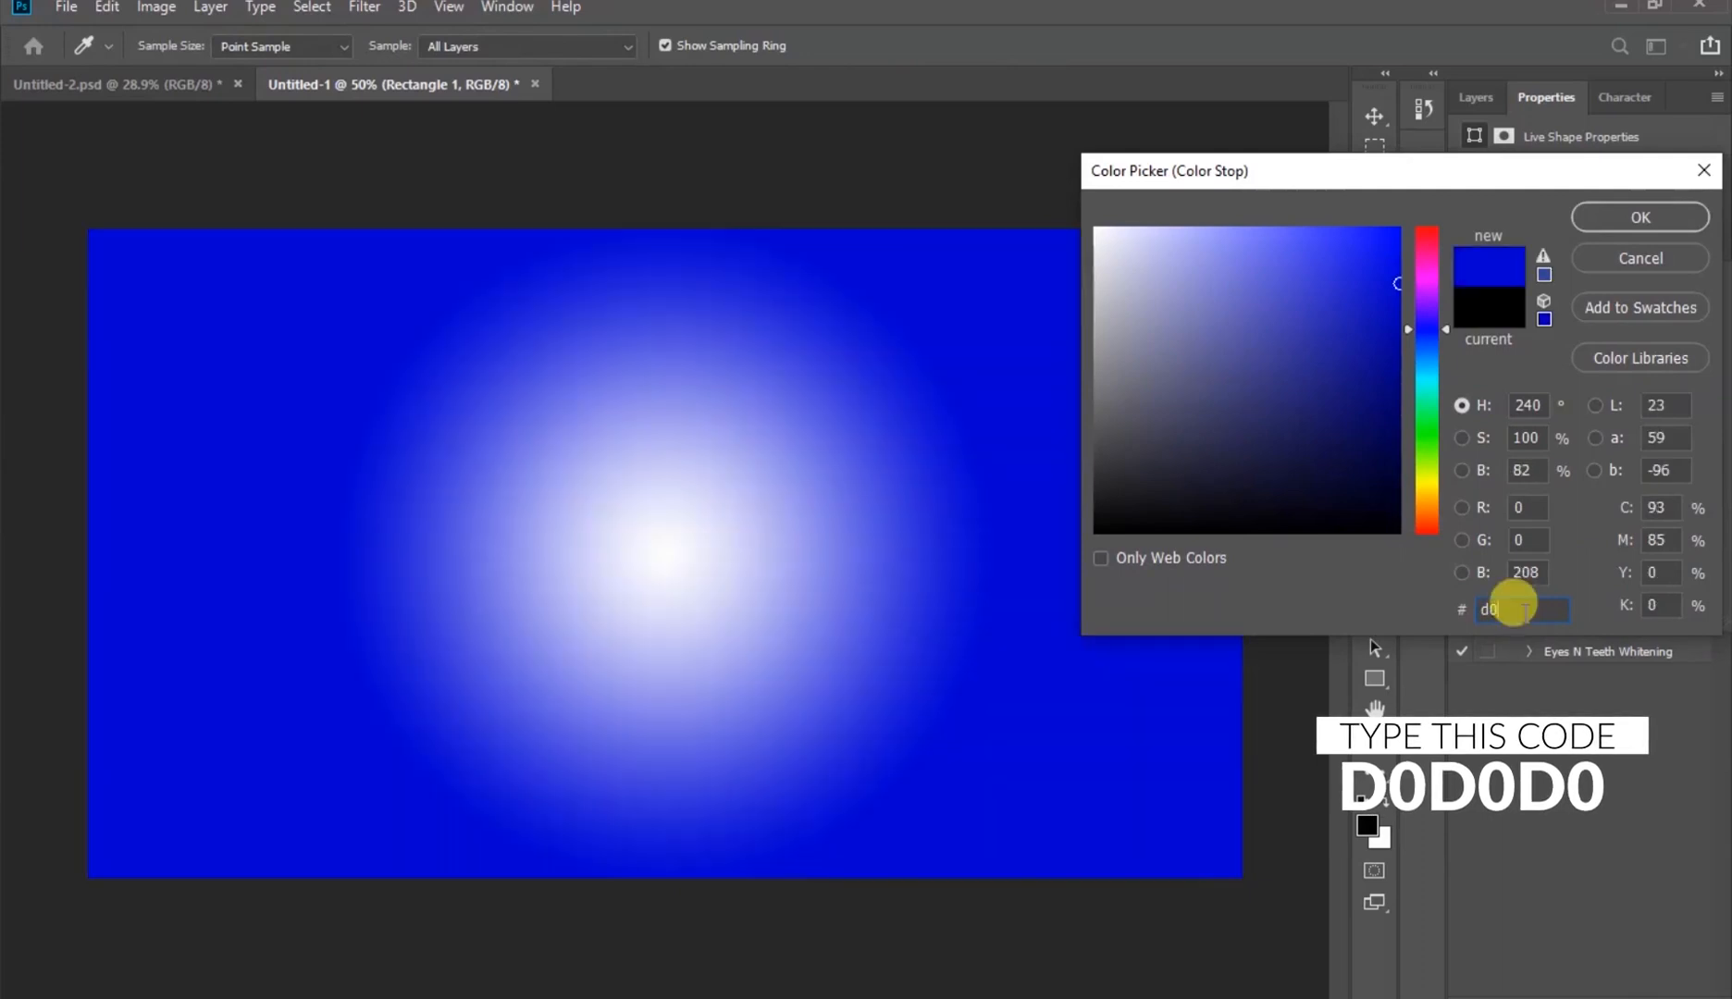
text(0d0)
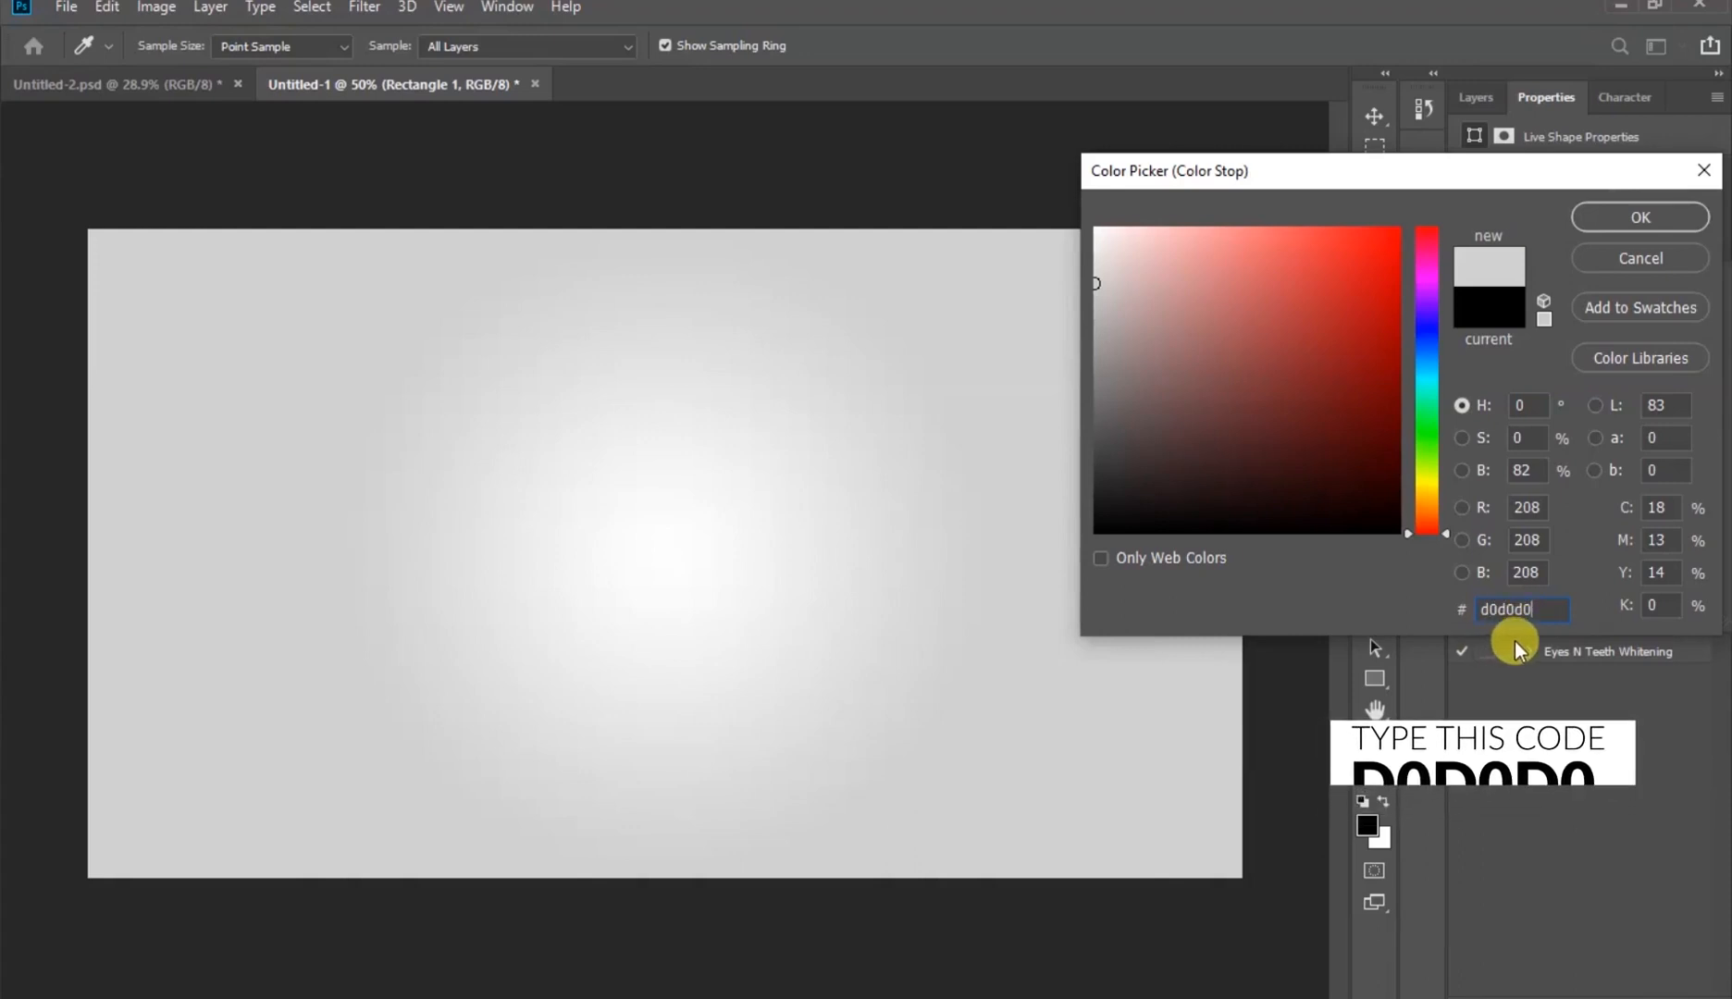
click(1641, 220)
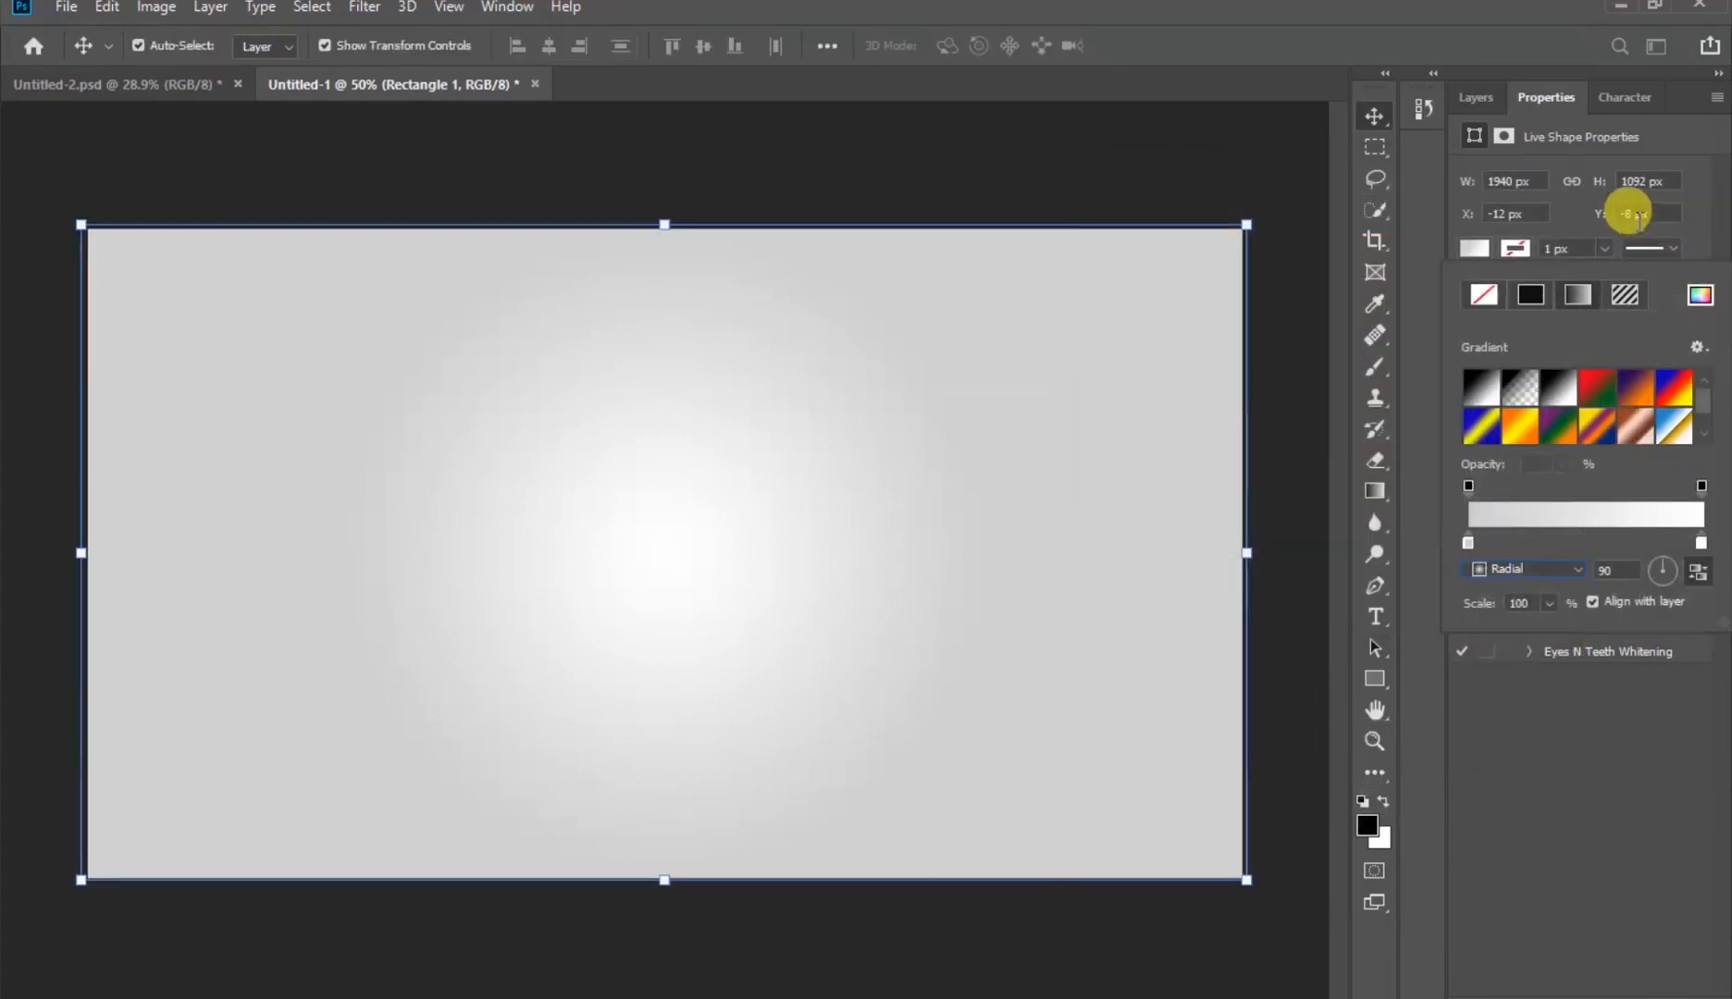
click(1301, 432)
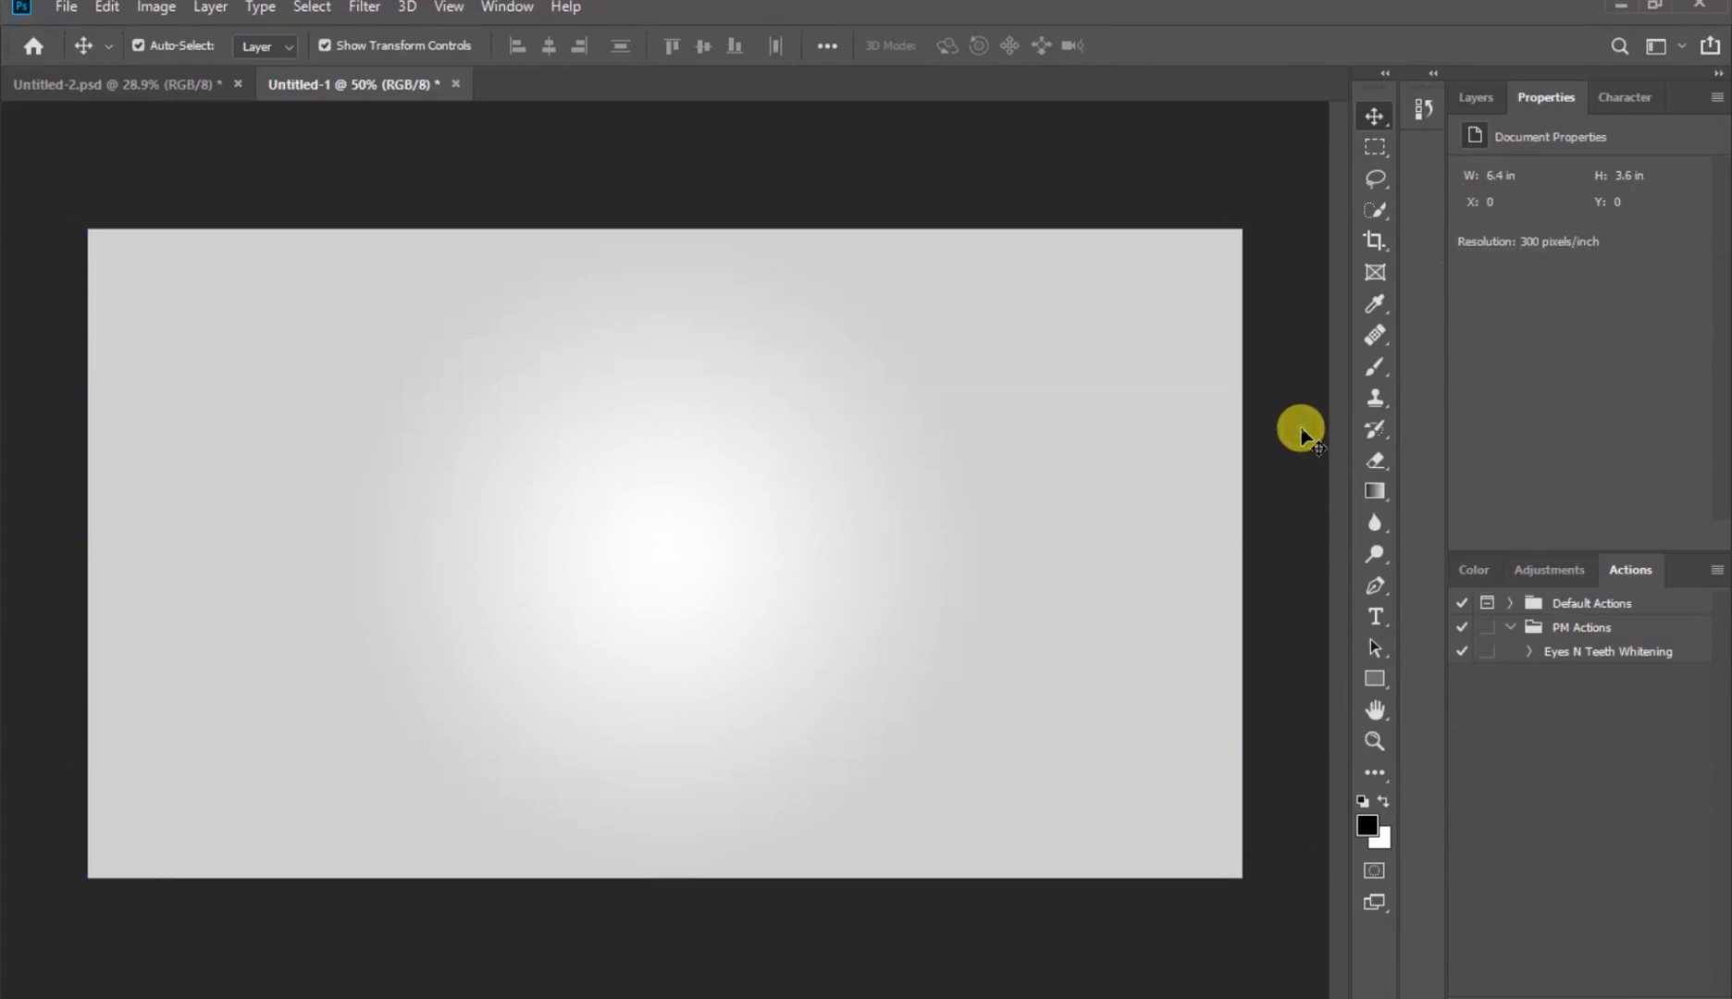
Draw a rectangle of about 242 × 286 px on the left part of the canvas
click(1475, 95)
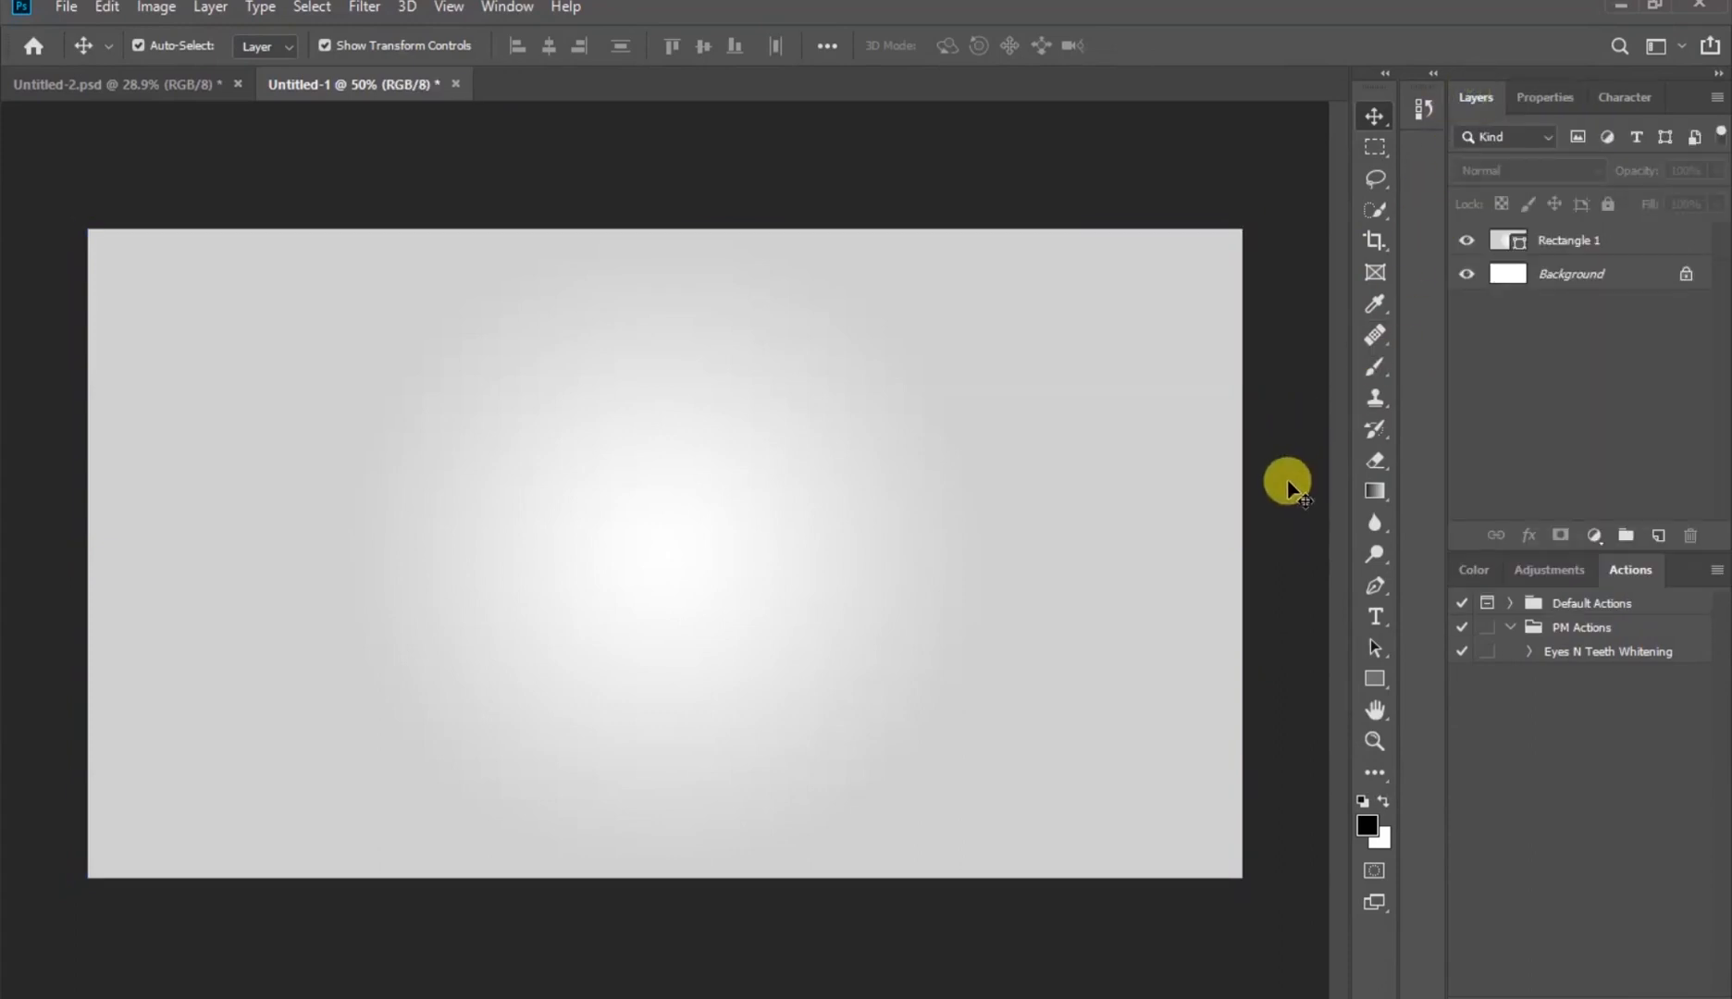
click(1372, 679)
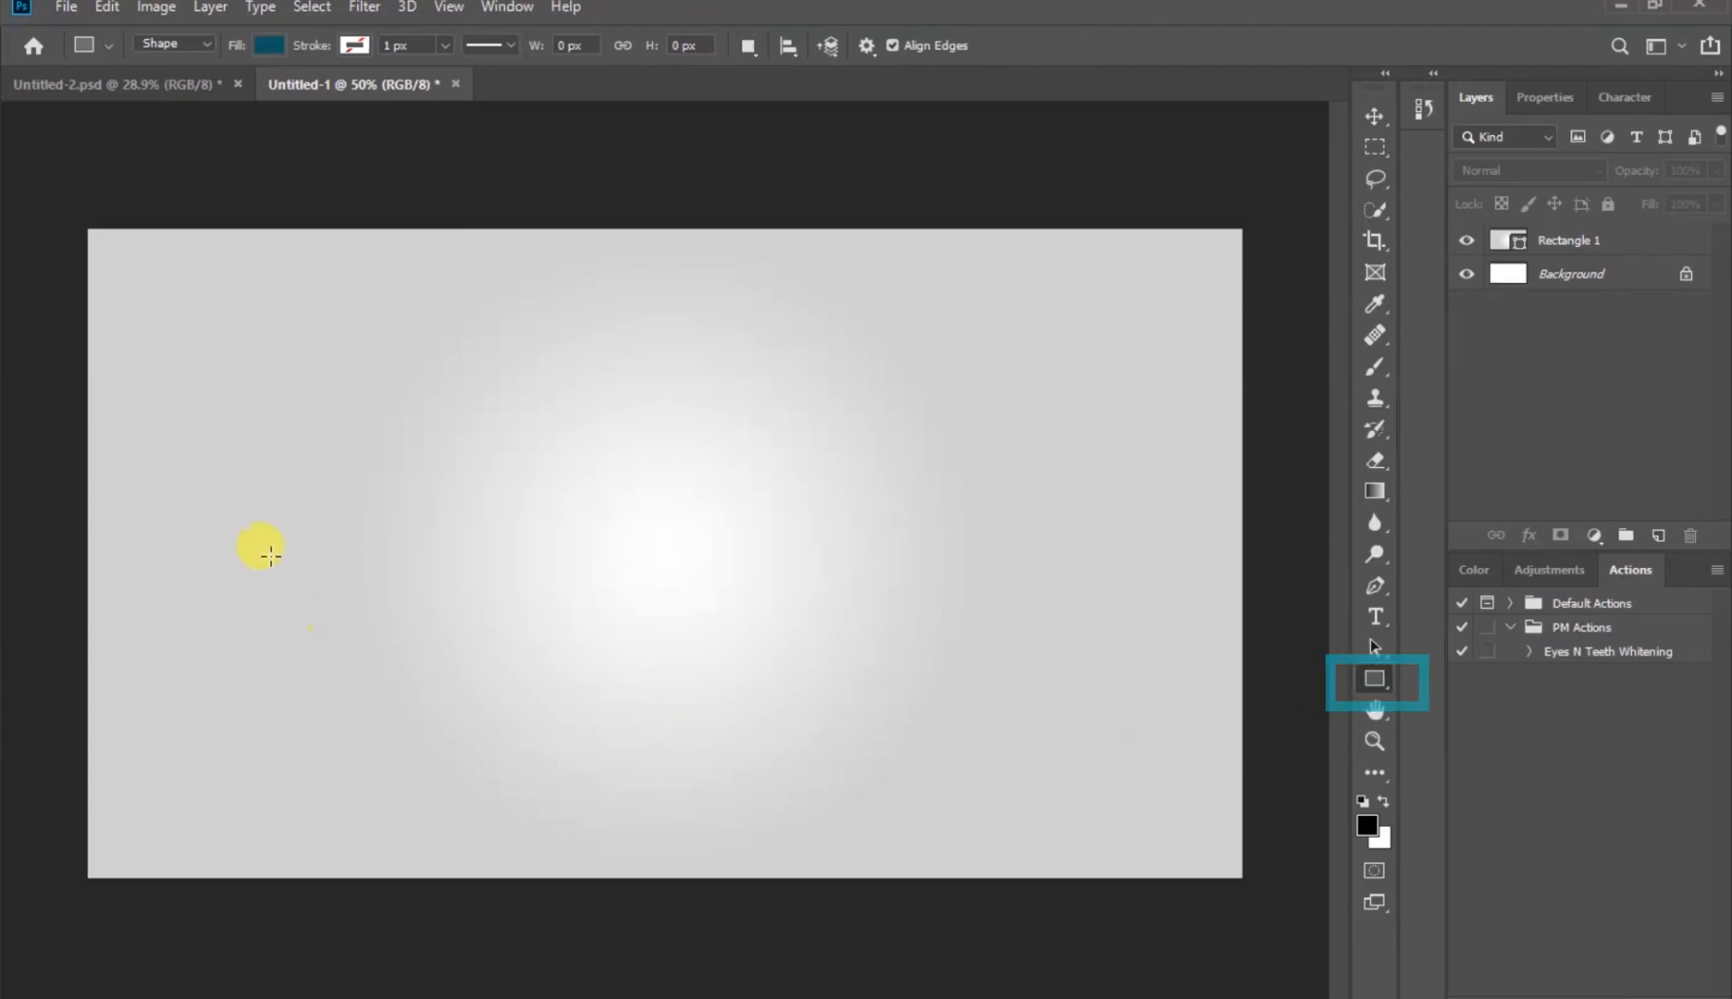
mouse_move(265, 462)
mouse_down()
mouse_move(309, 580)
mouse_move(410, 633)
mouse_up()
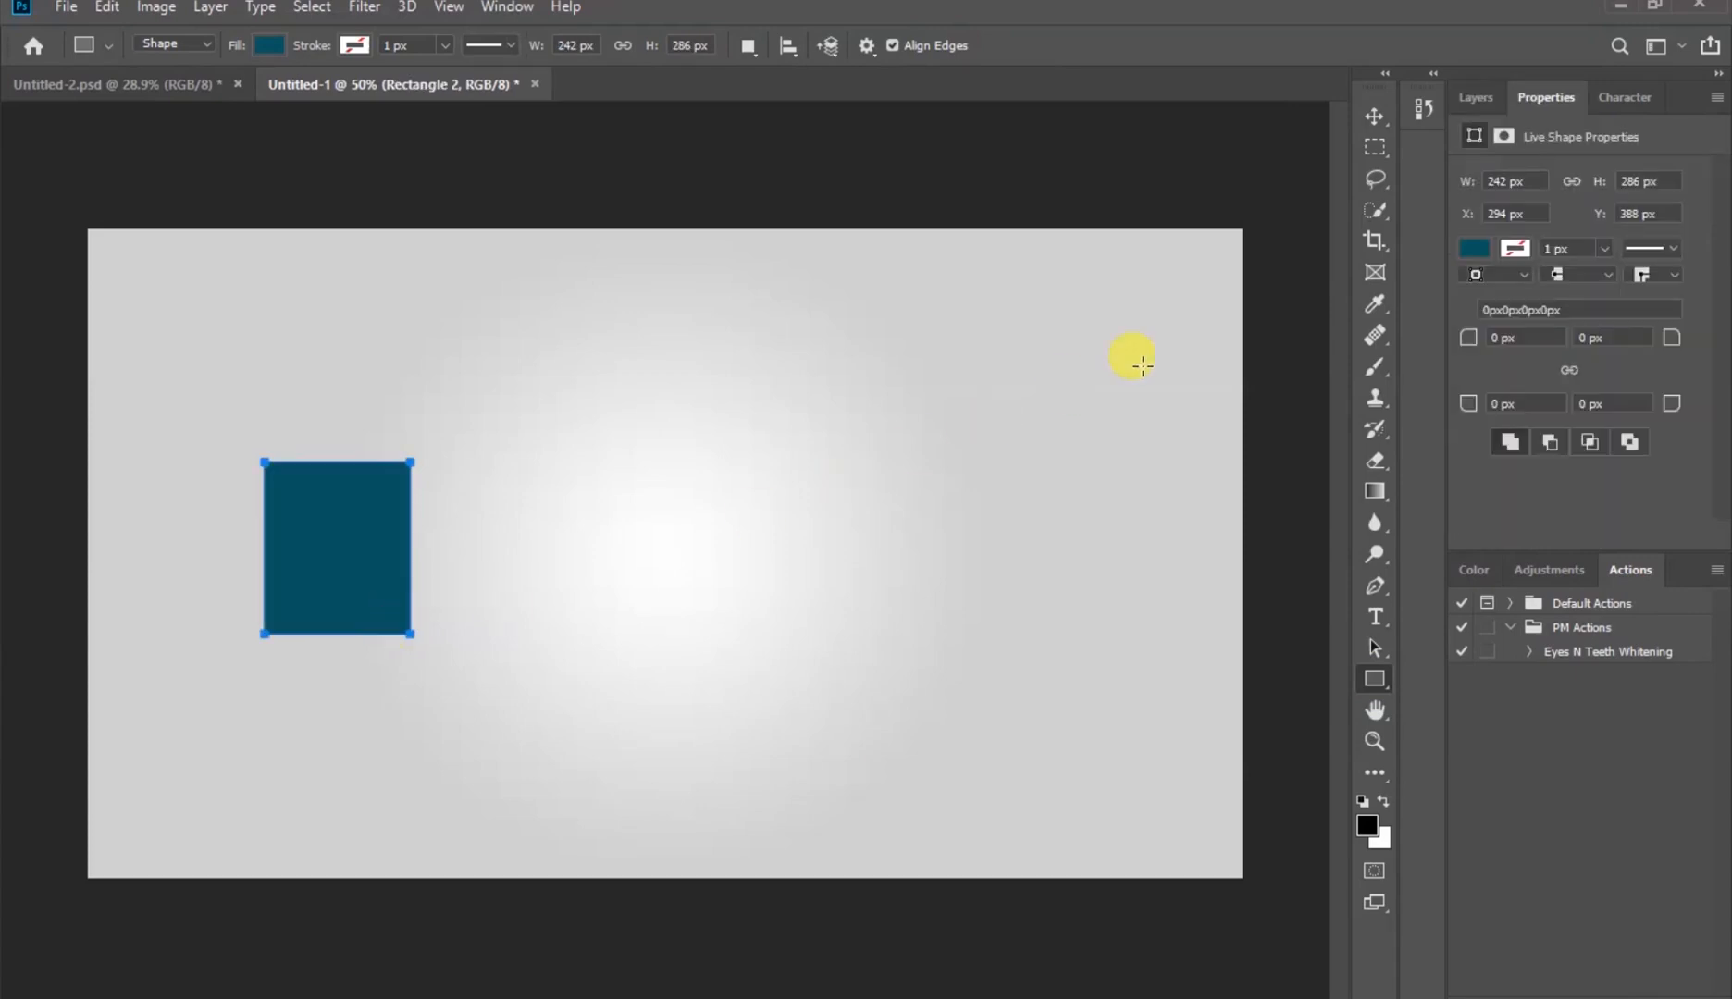
Round the small rectangle's top-left and bottom-left corners to a radius of about 144 px
click(1377, 113)
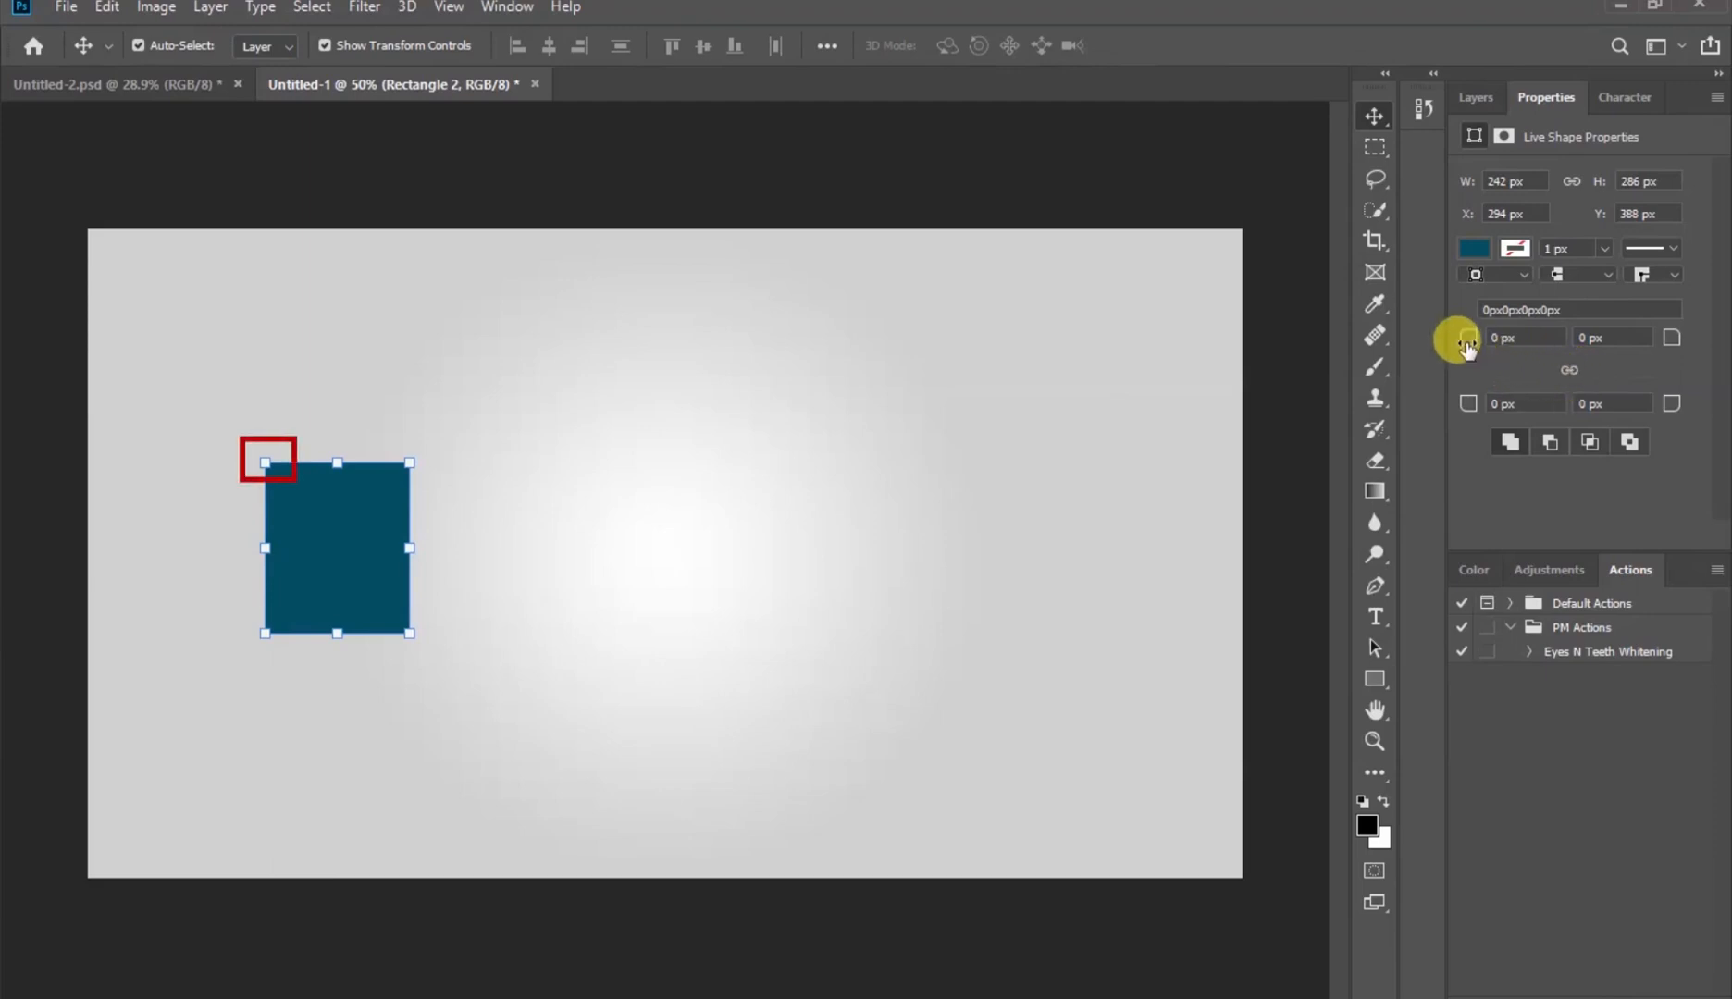
drag(1464, 340, 1641, 359)
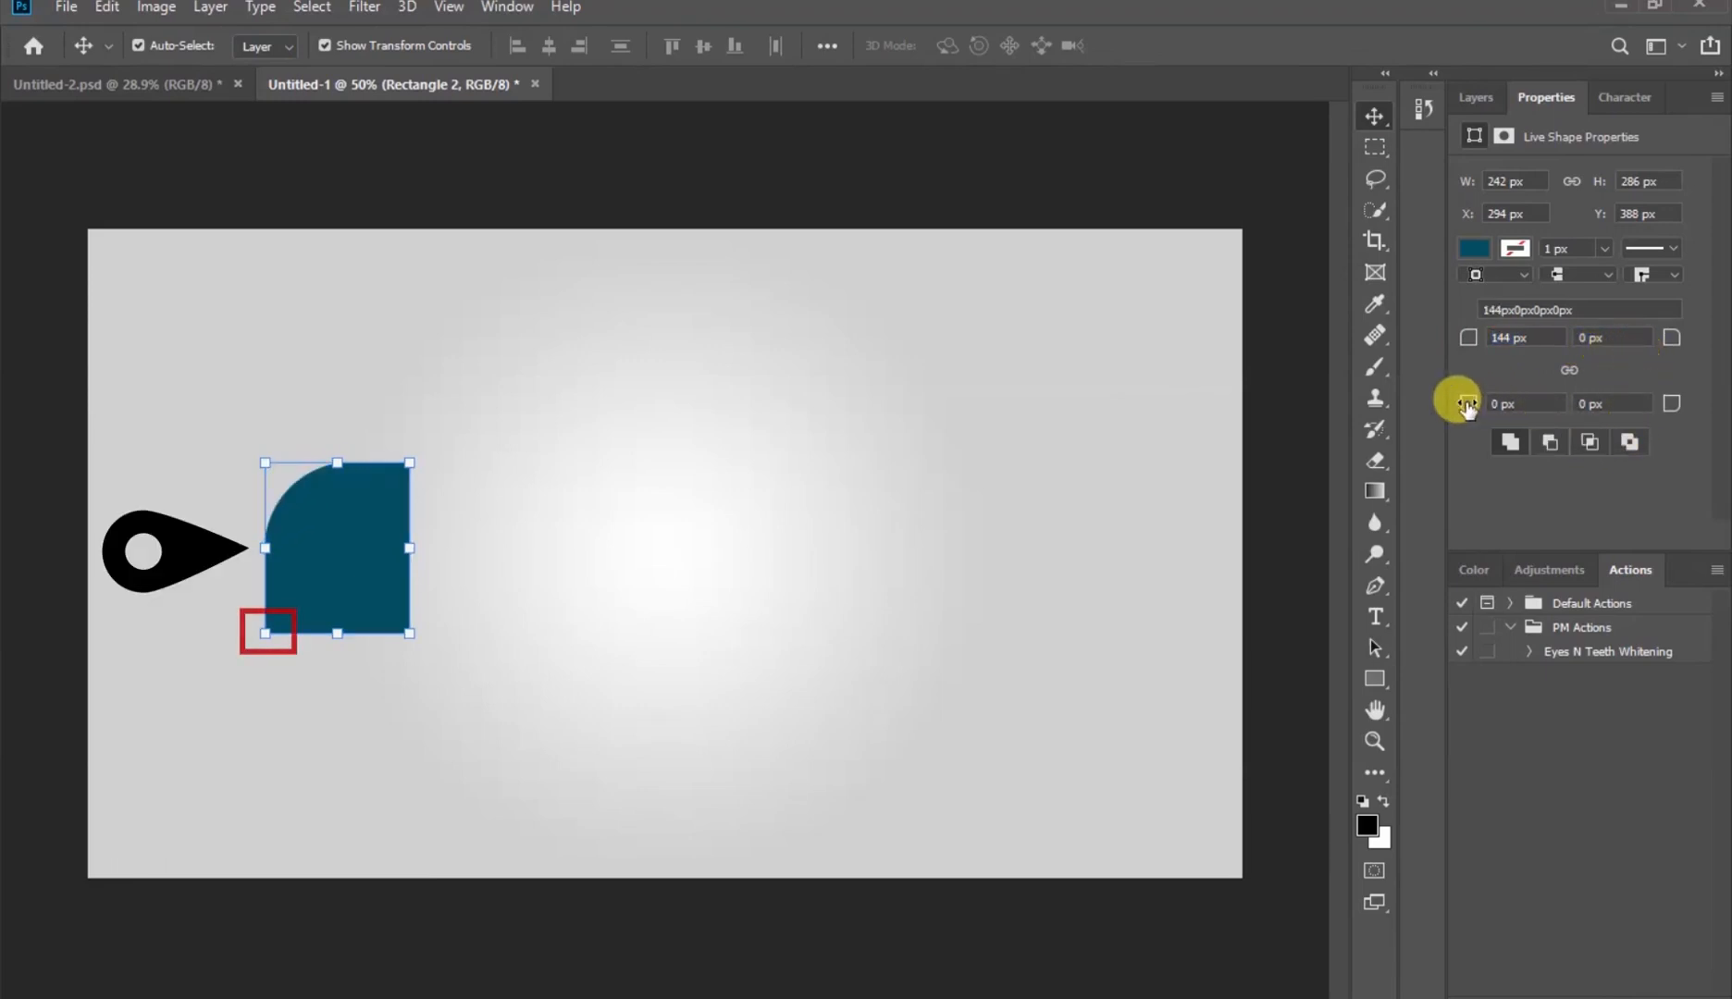
drag(1469, 407, 1643, 408)
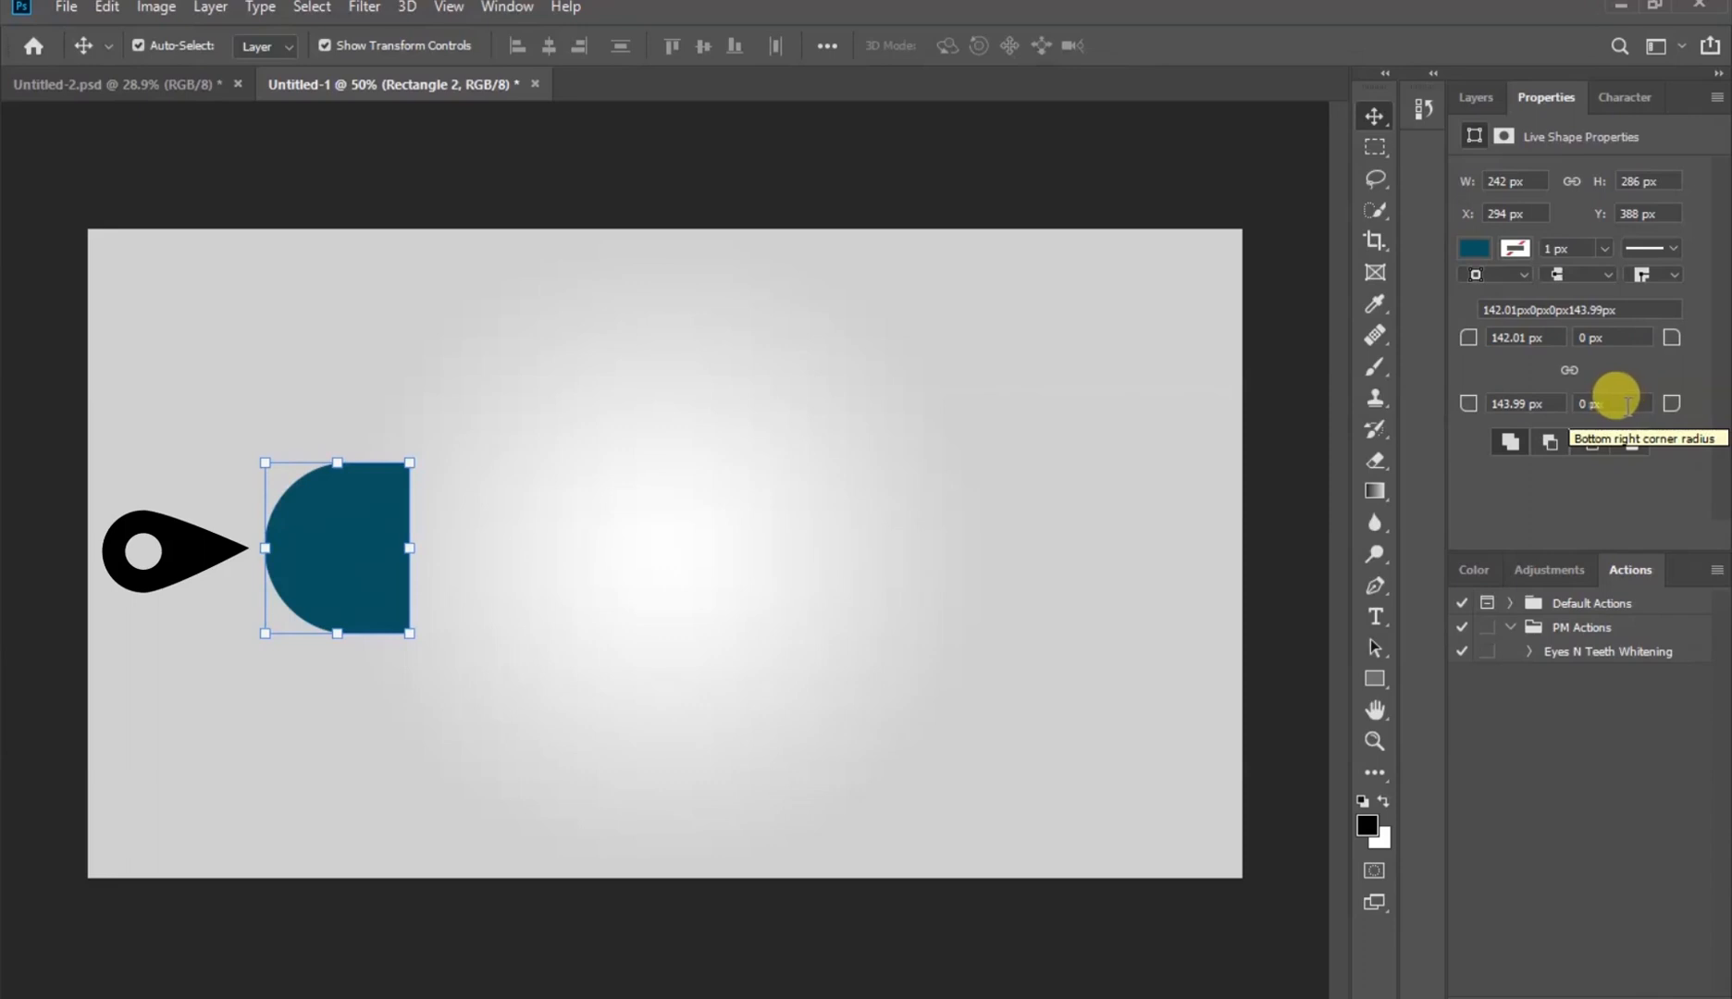
Change the half-rounded shape's fill to the solid color c30000
click(1470, 250)
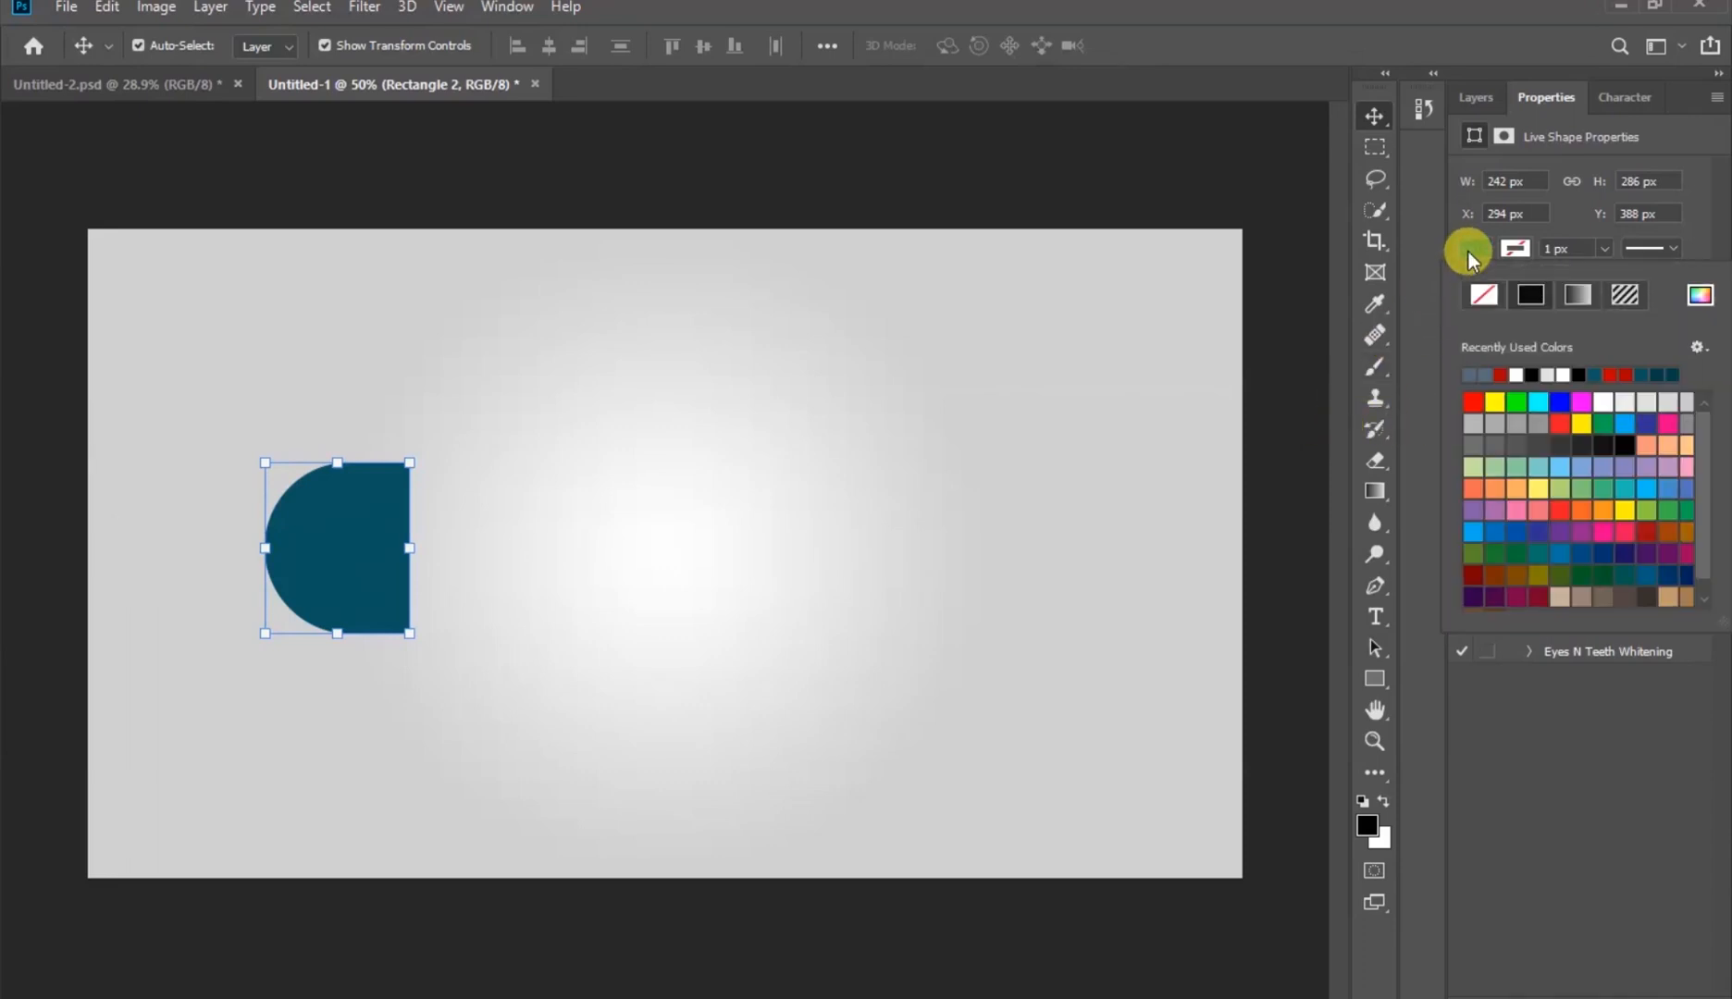
click(1700, 295)
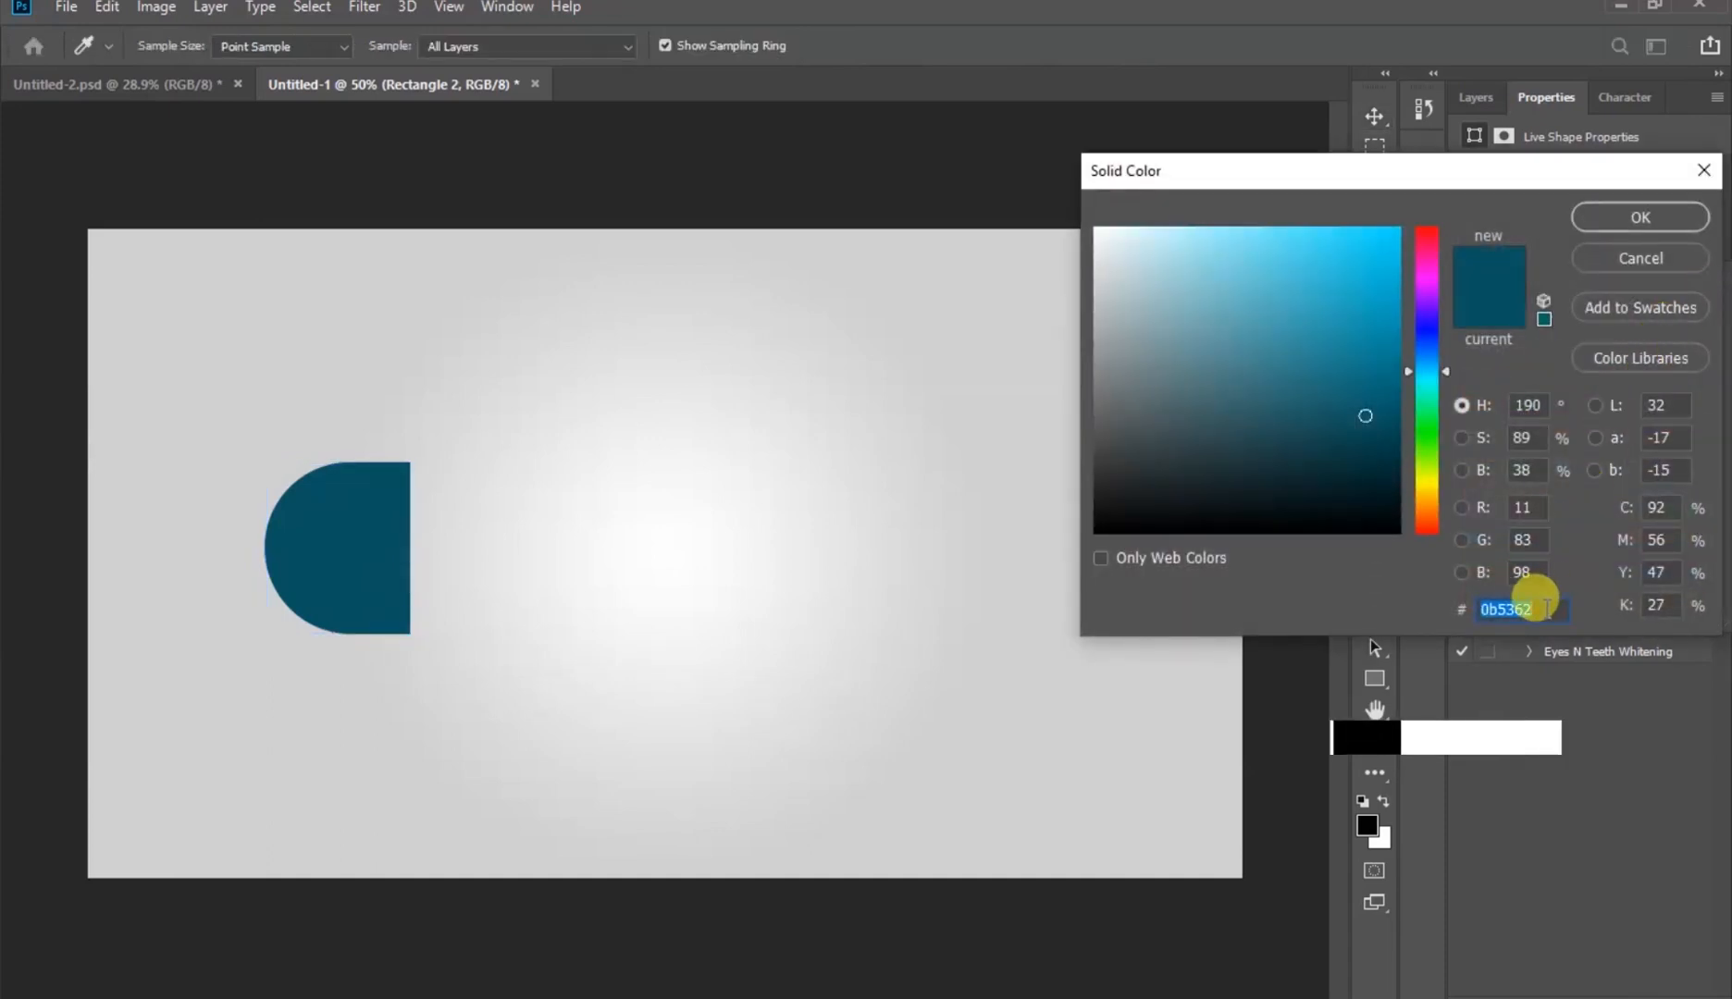
text(c)
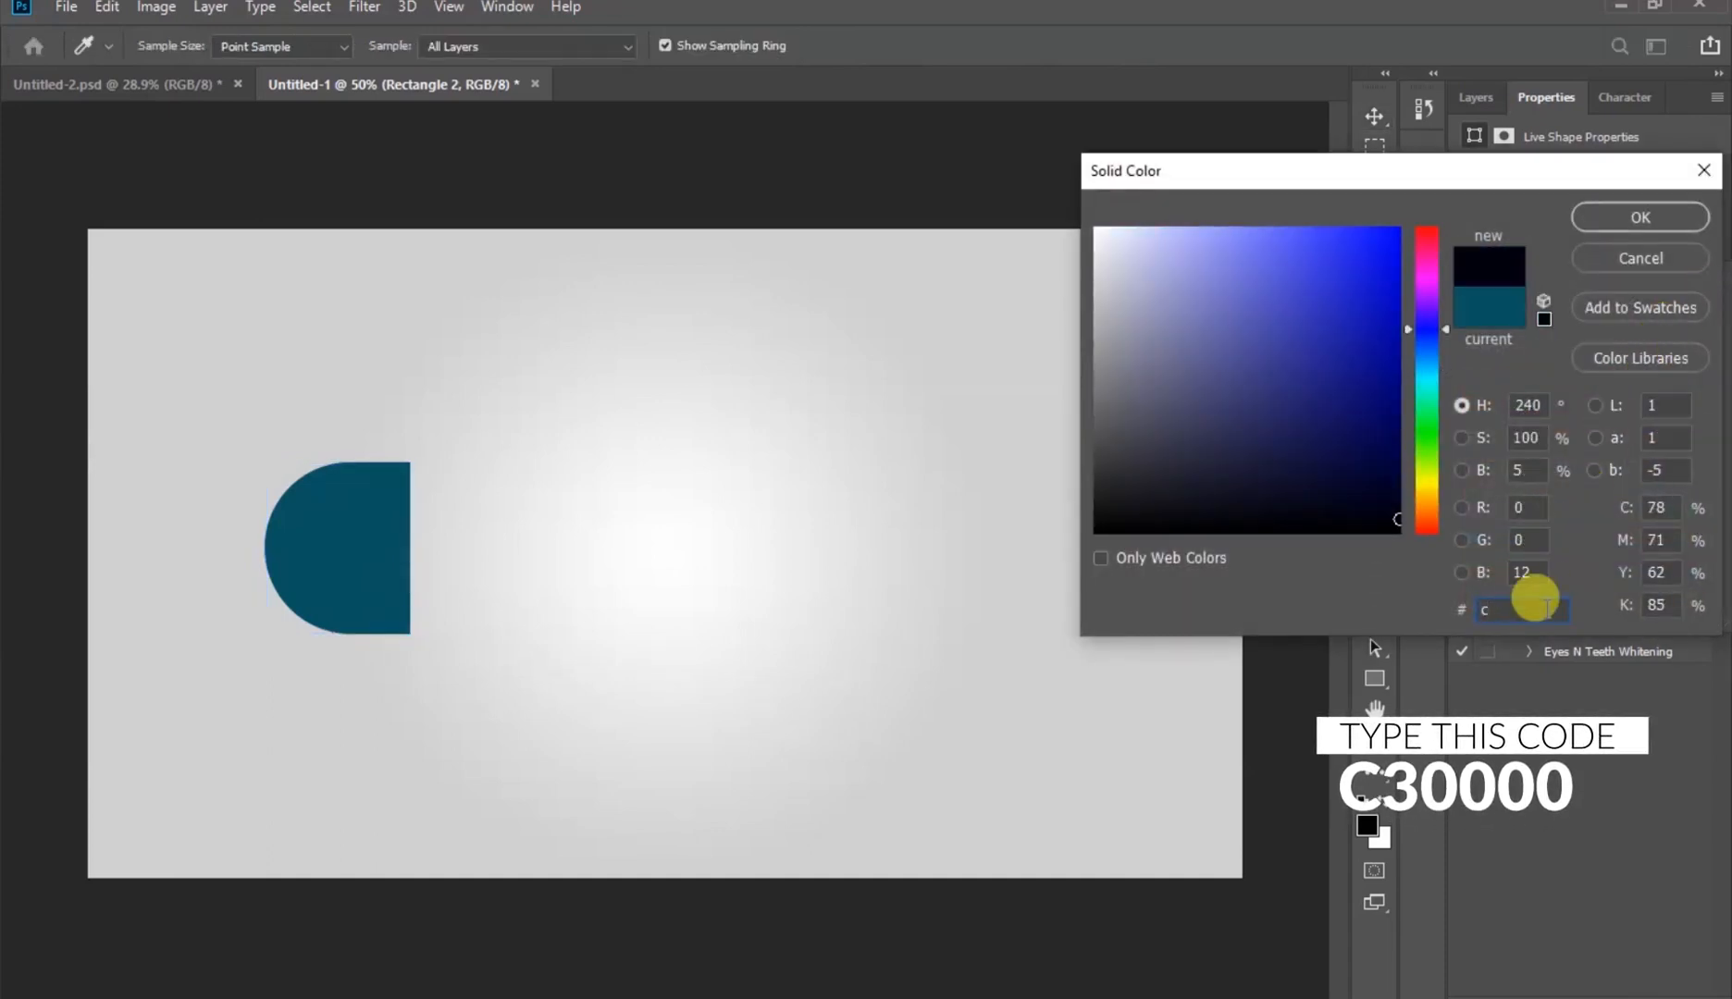
text(300)
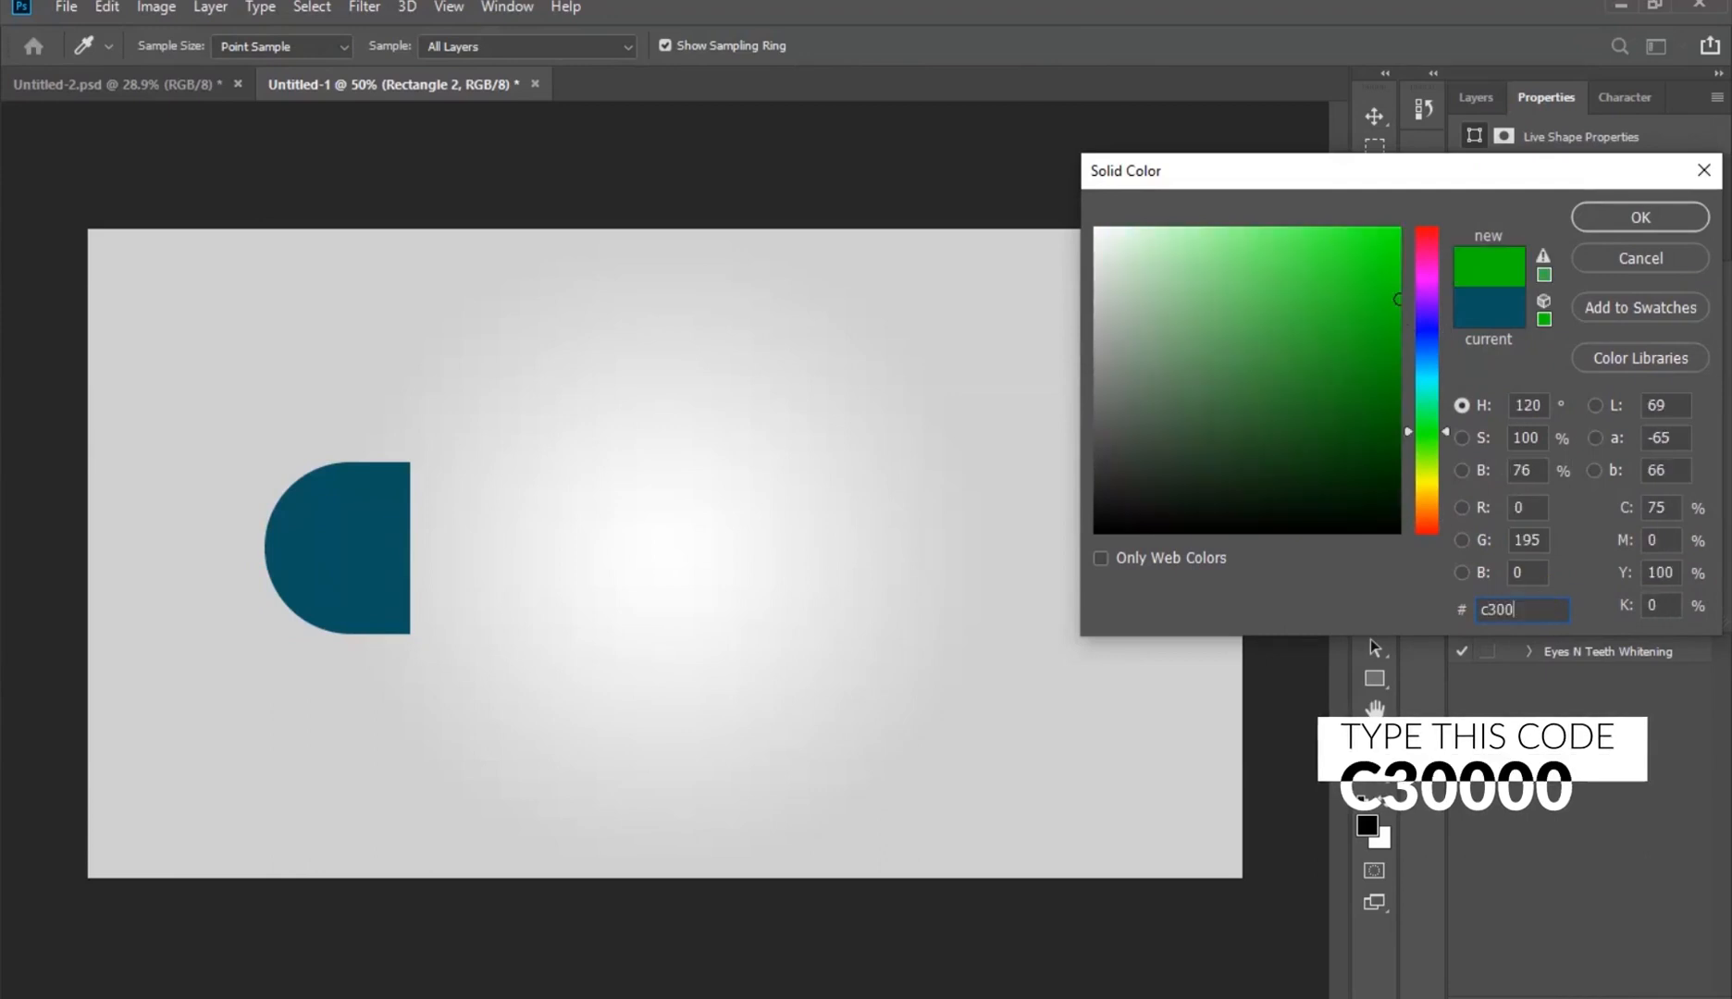
text(00)
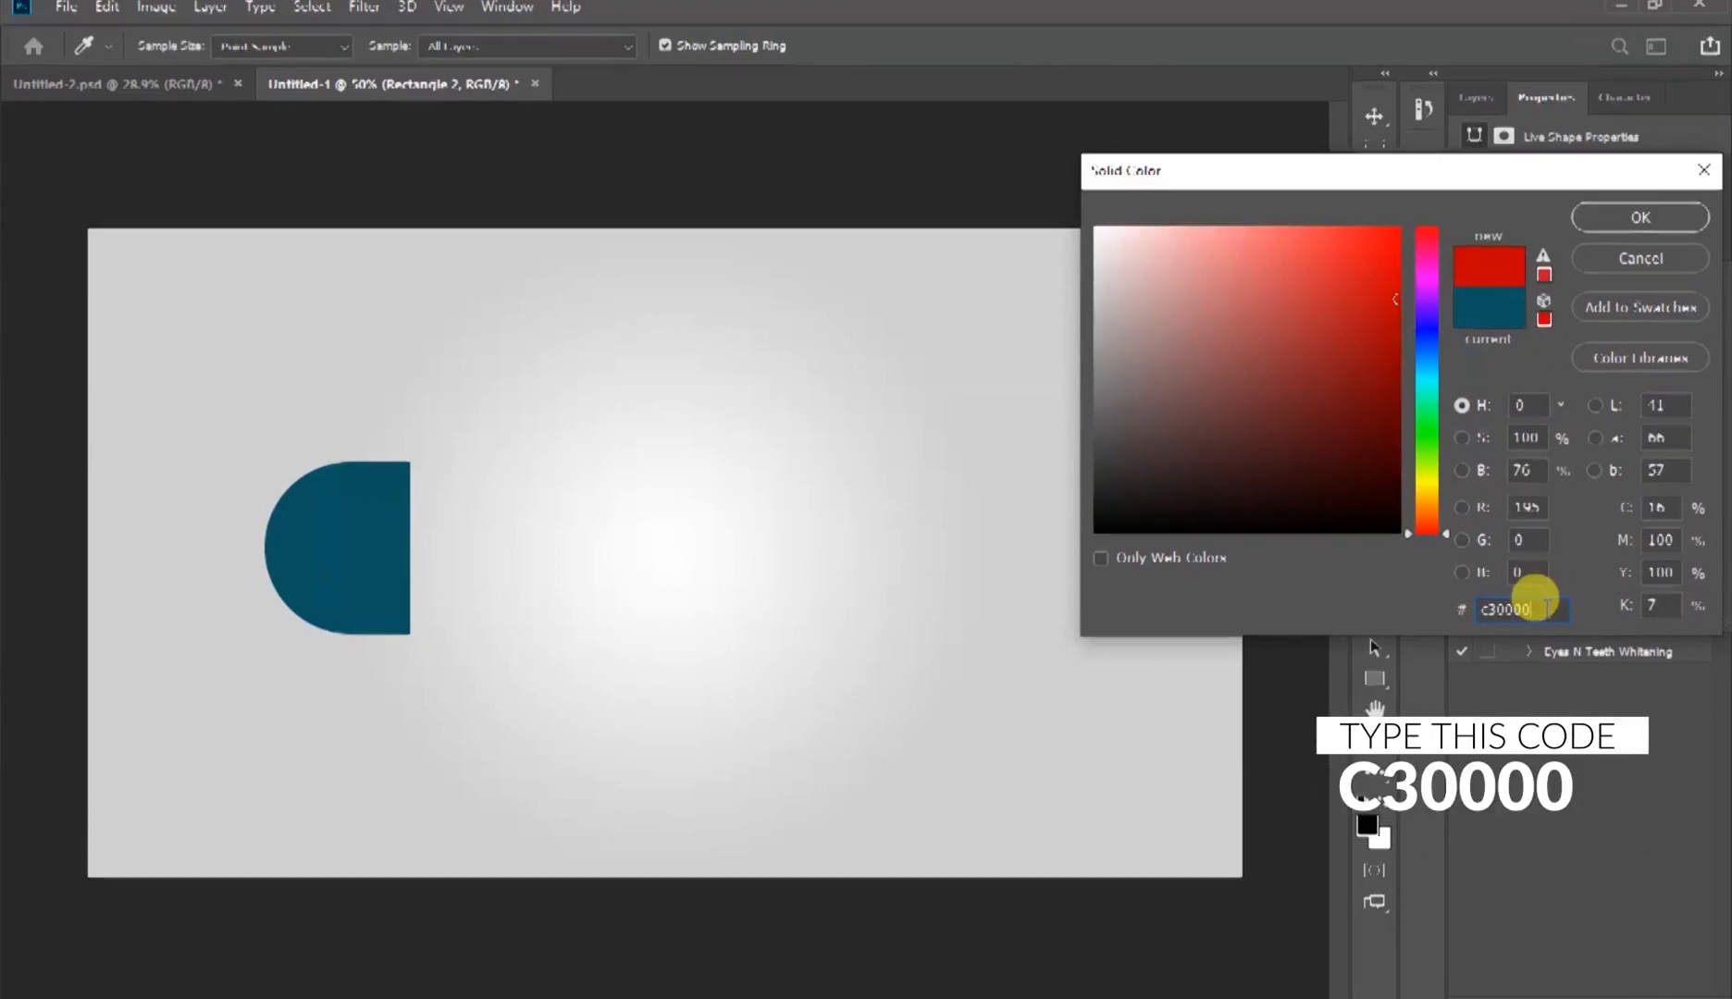
click(1640, 218)
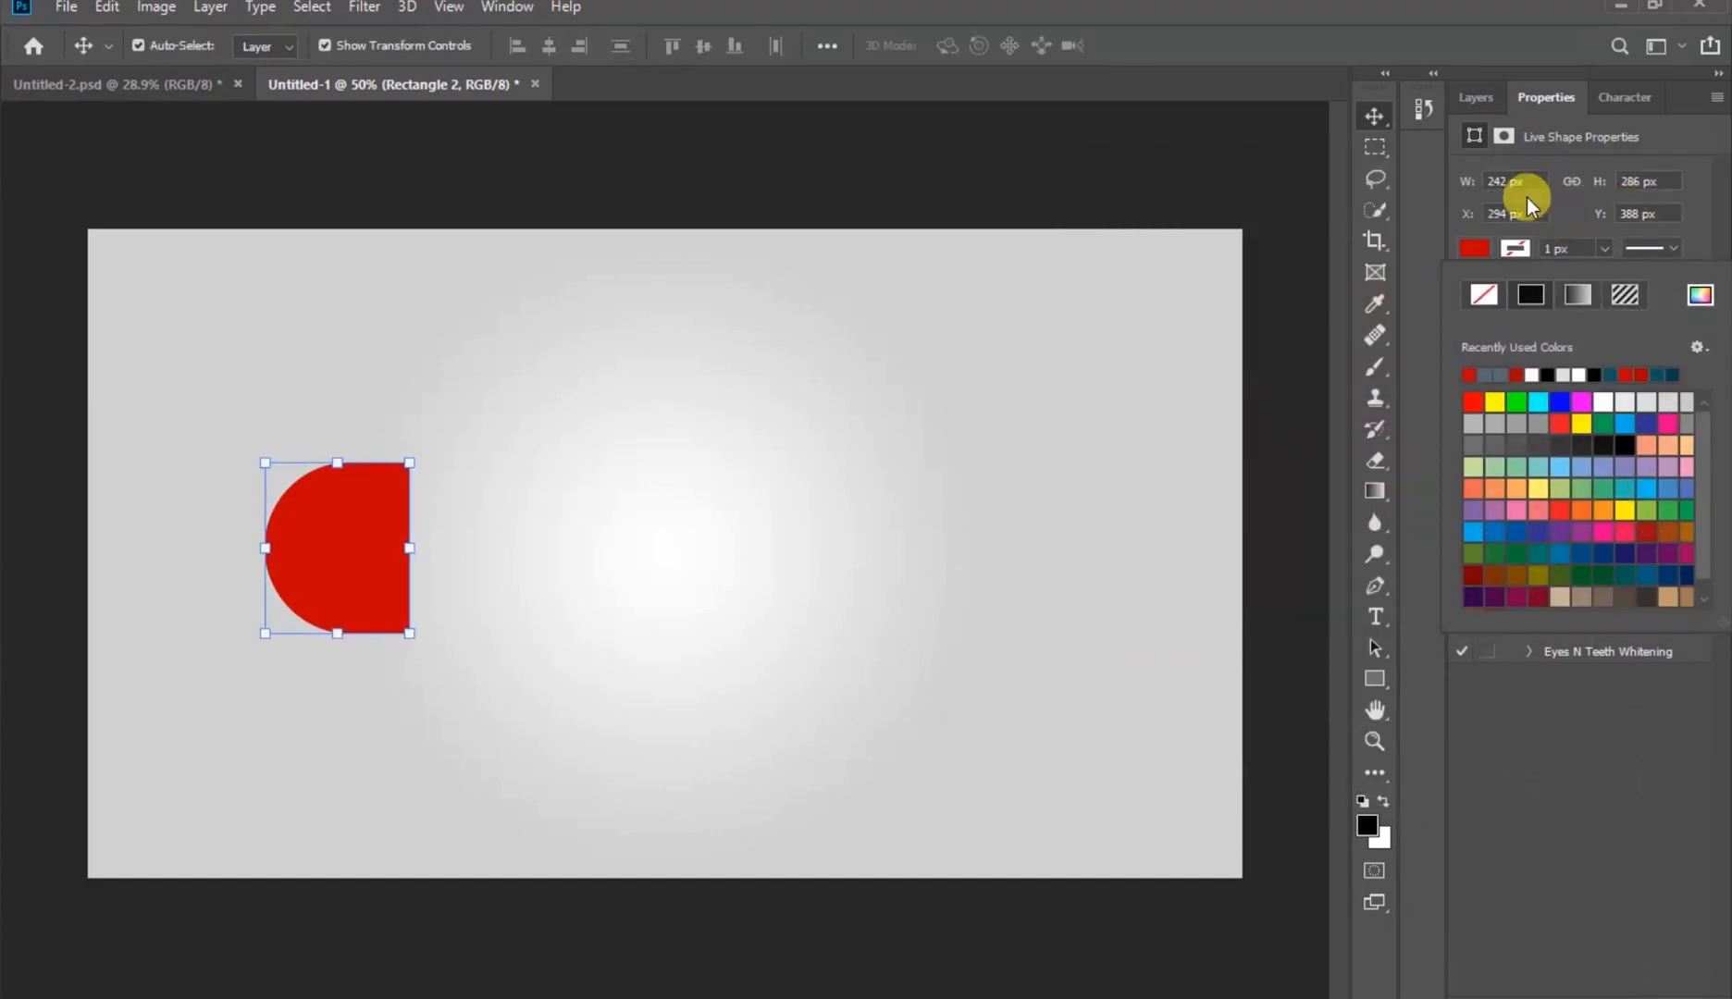
Add a Bevel & Emboss effect to the red shape with Inner Bevel style, Smooth technique and 5 px size
click(1476, 97)
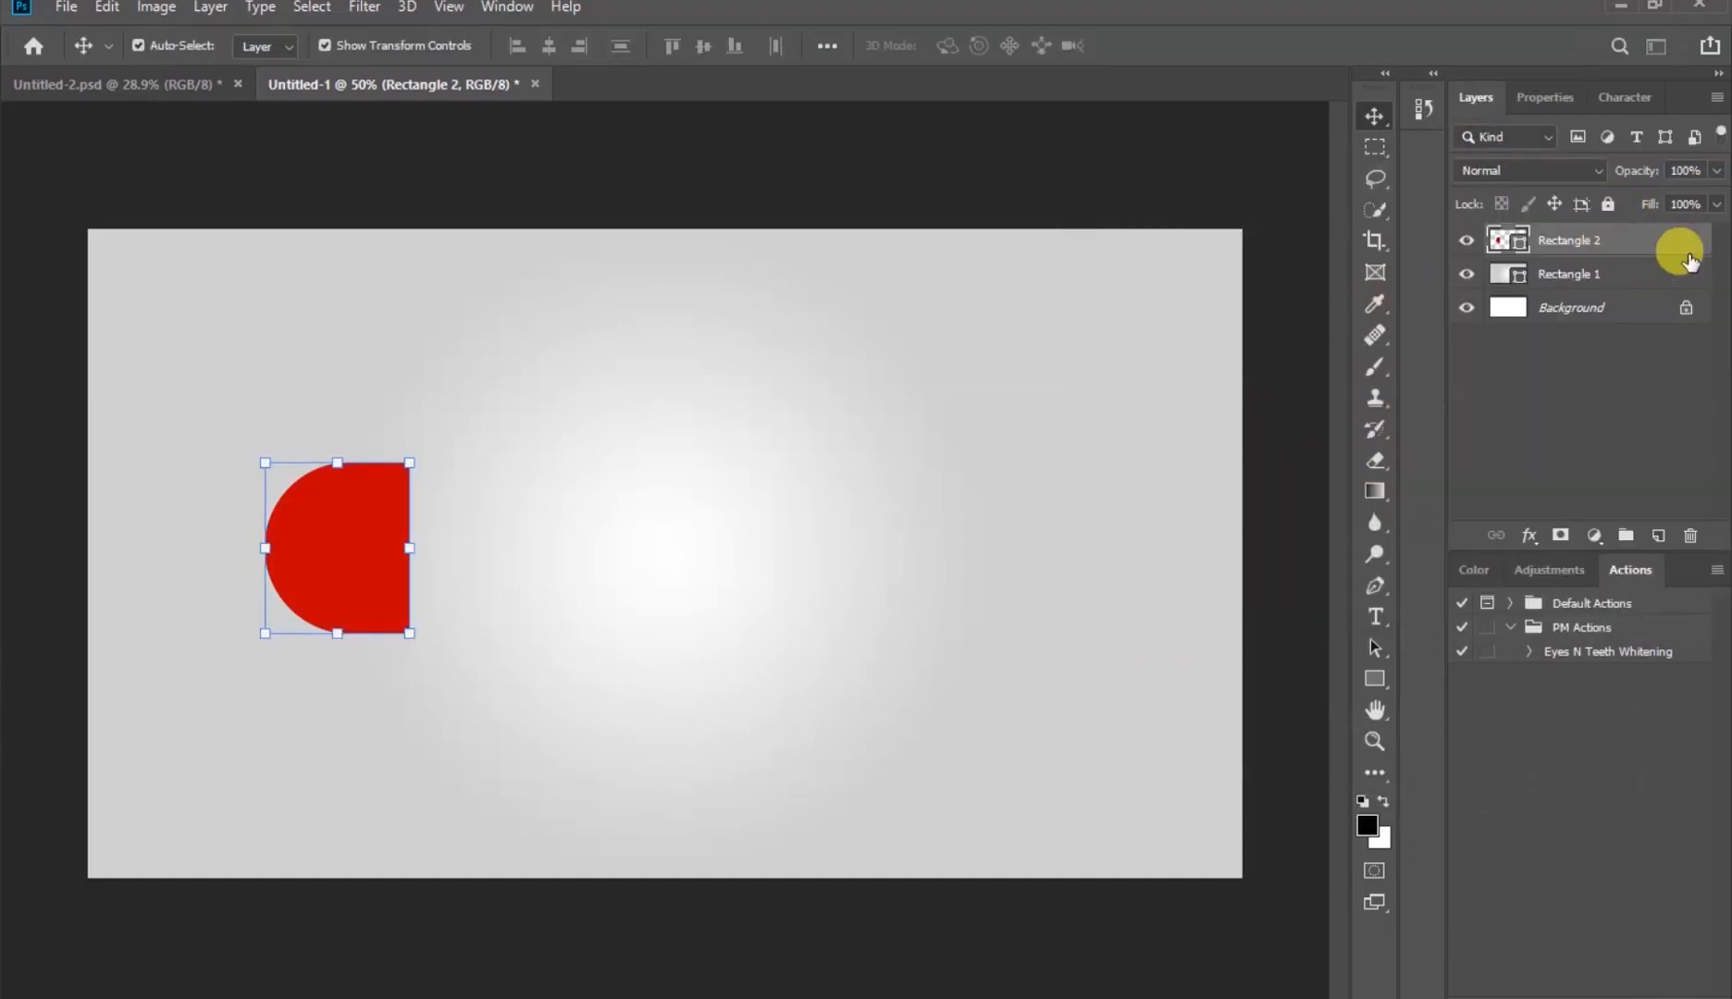
click(1529, 536)
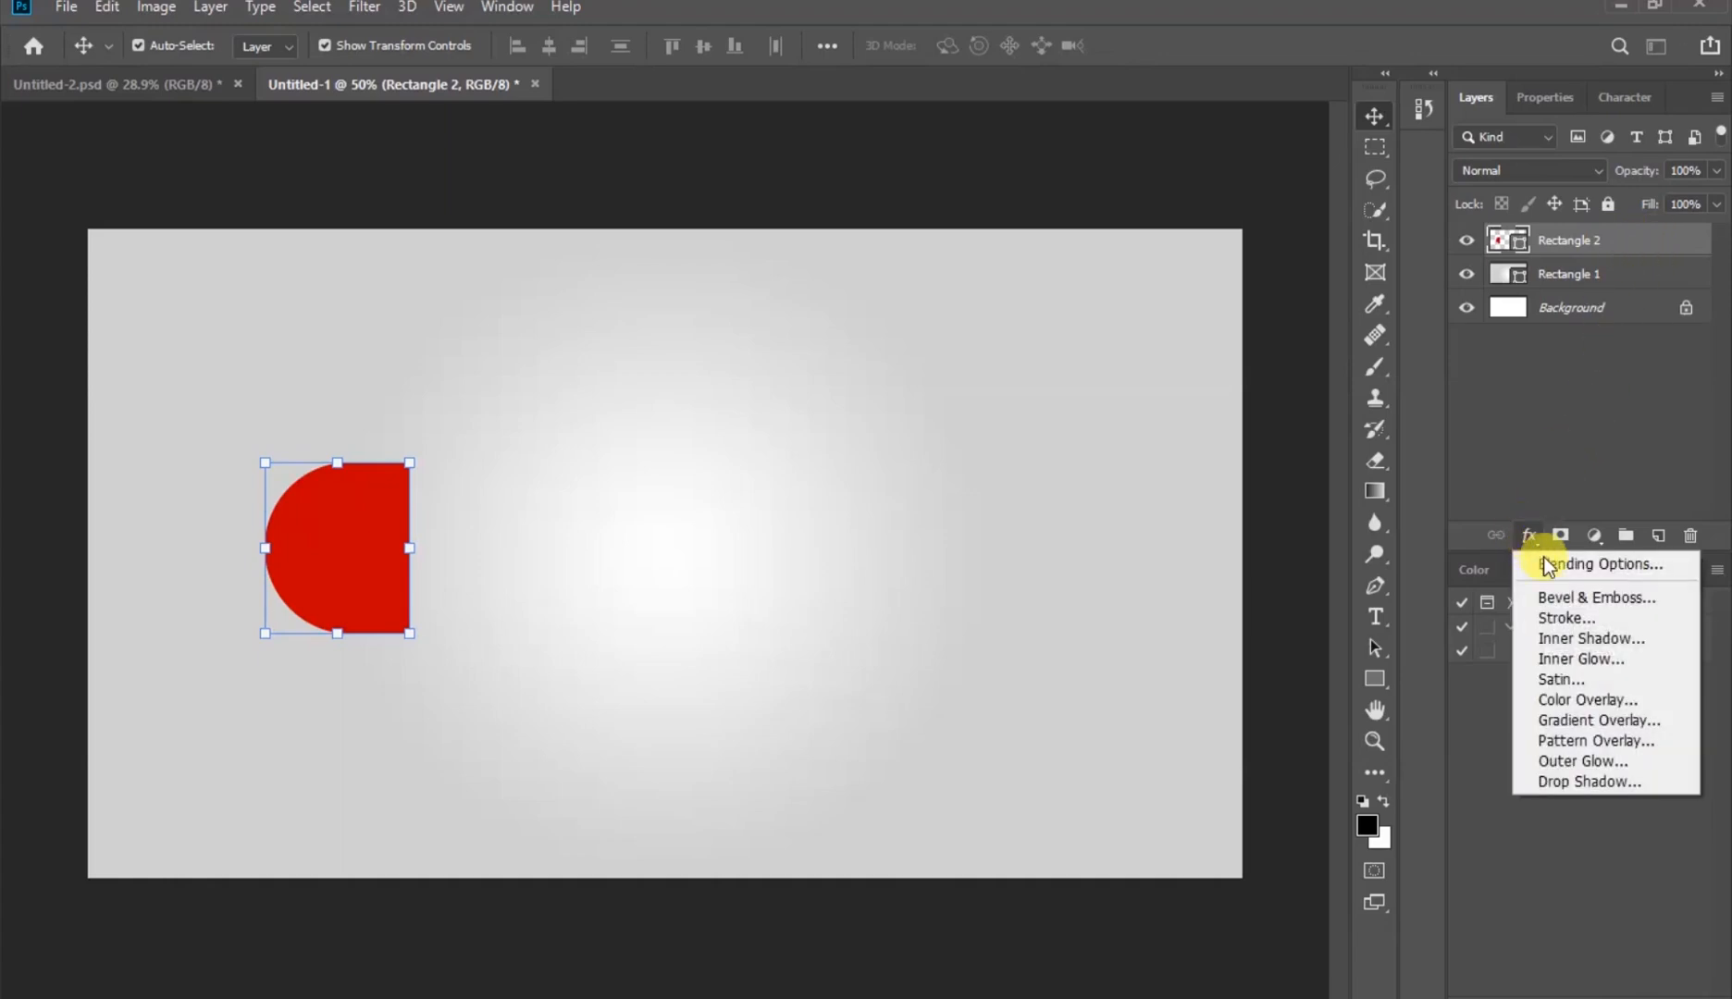
click(1674, 609)
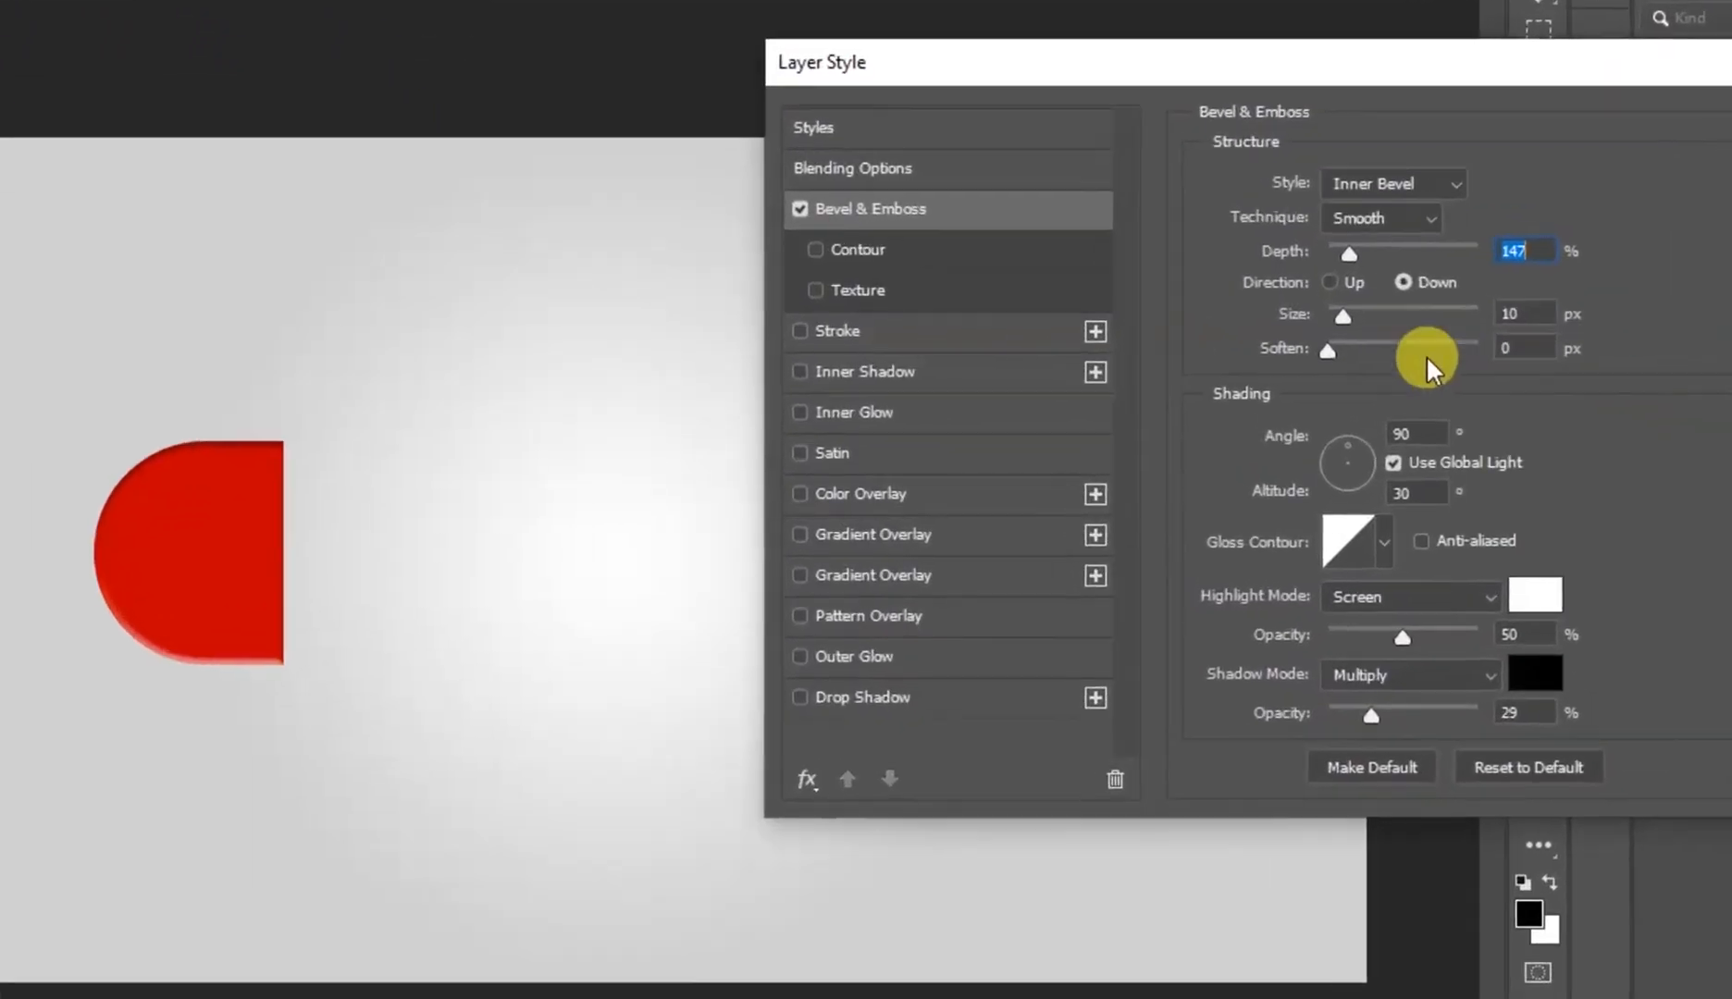
drag(1342, 316, 1335, 317)
click(1456, 183)
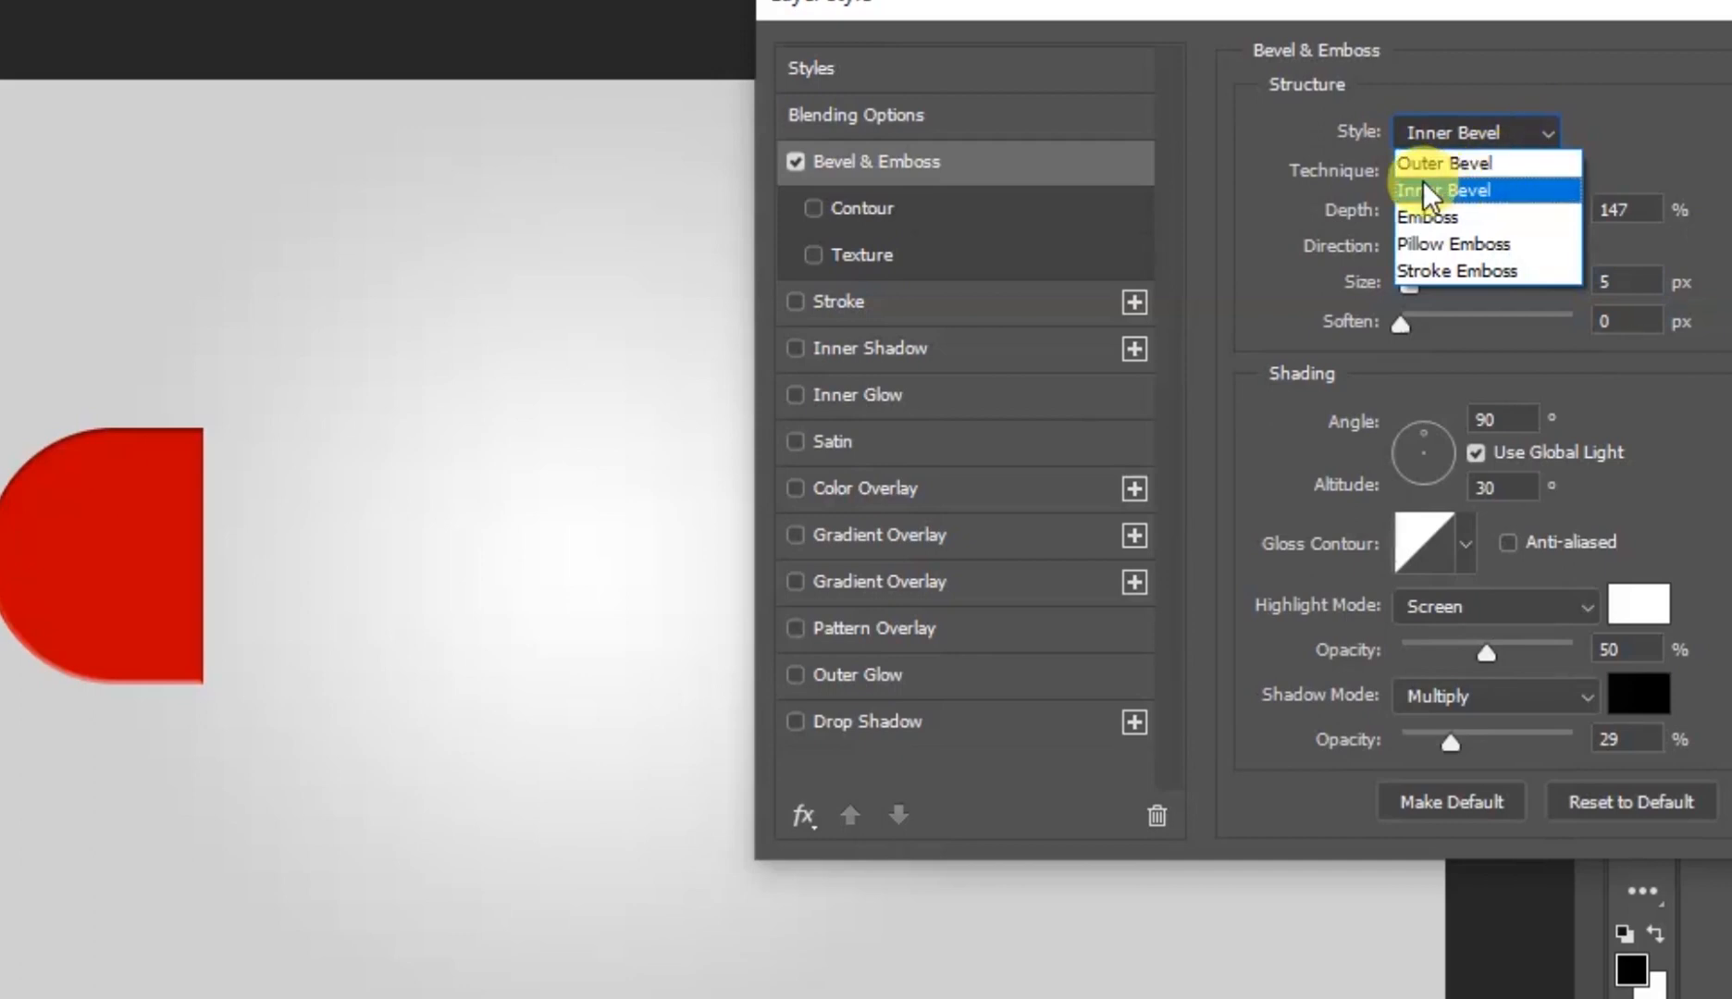
click(1536, 191)
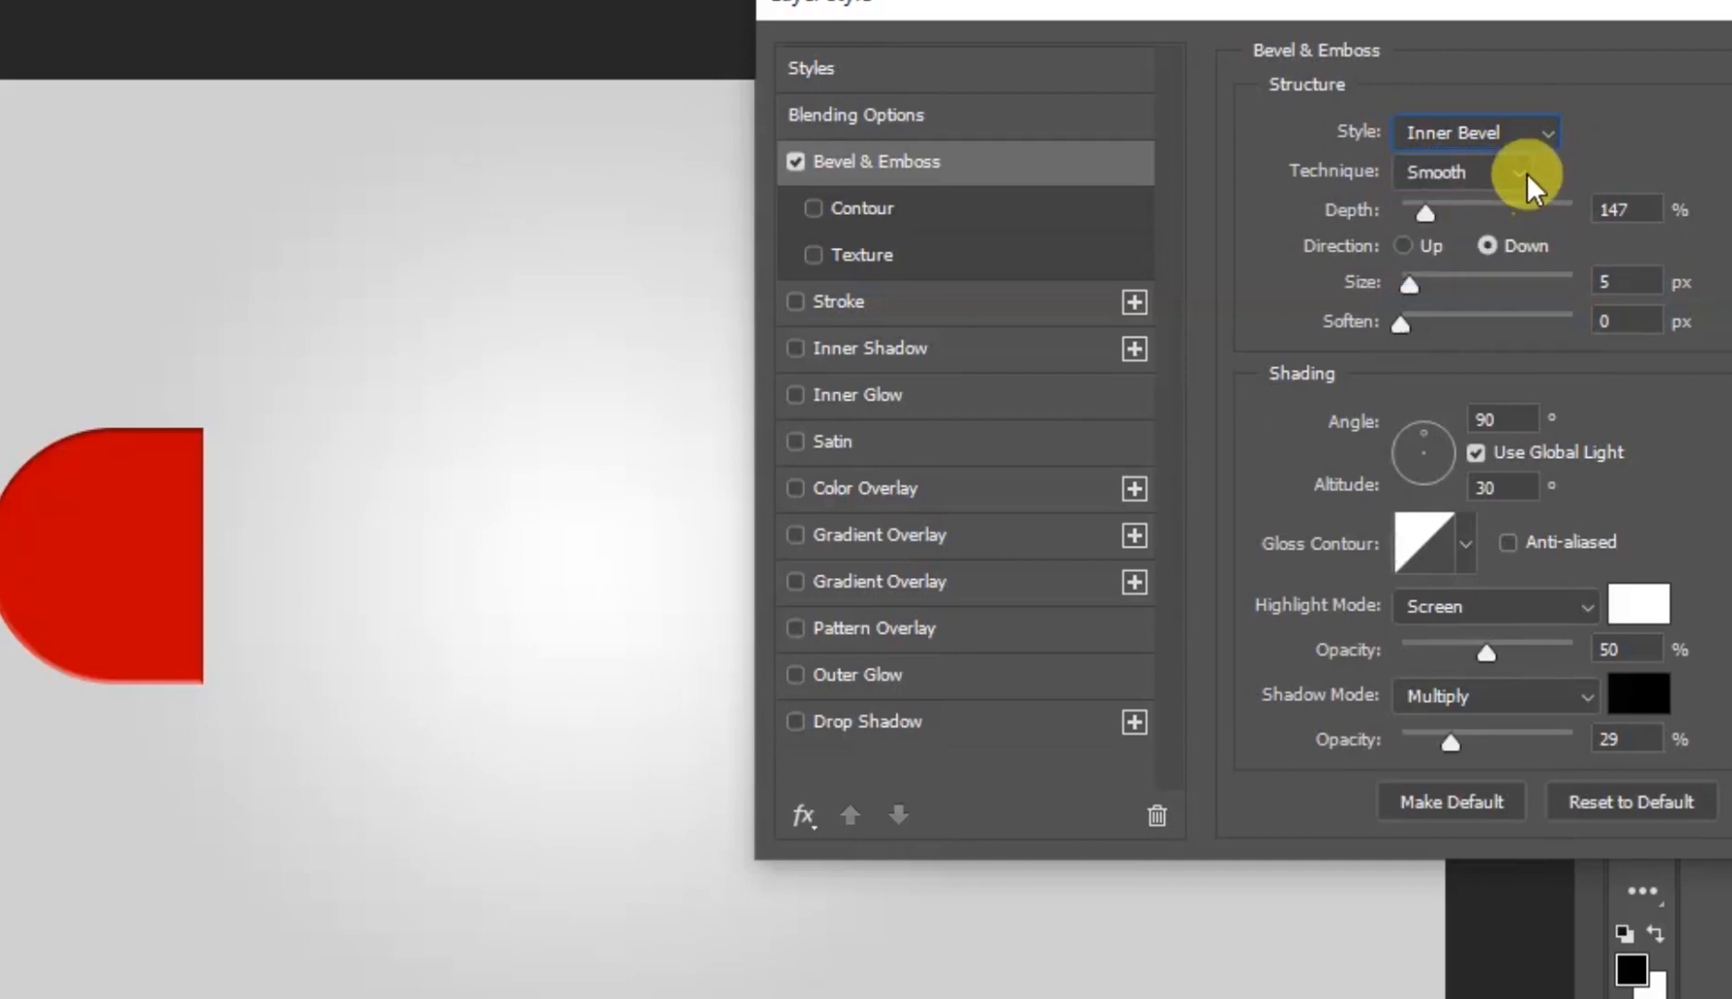
click(1522, 169)
click(1505, 195)
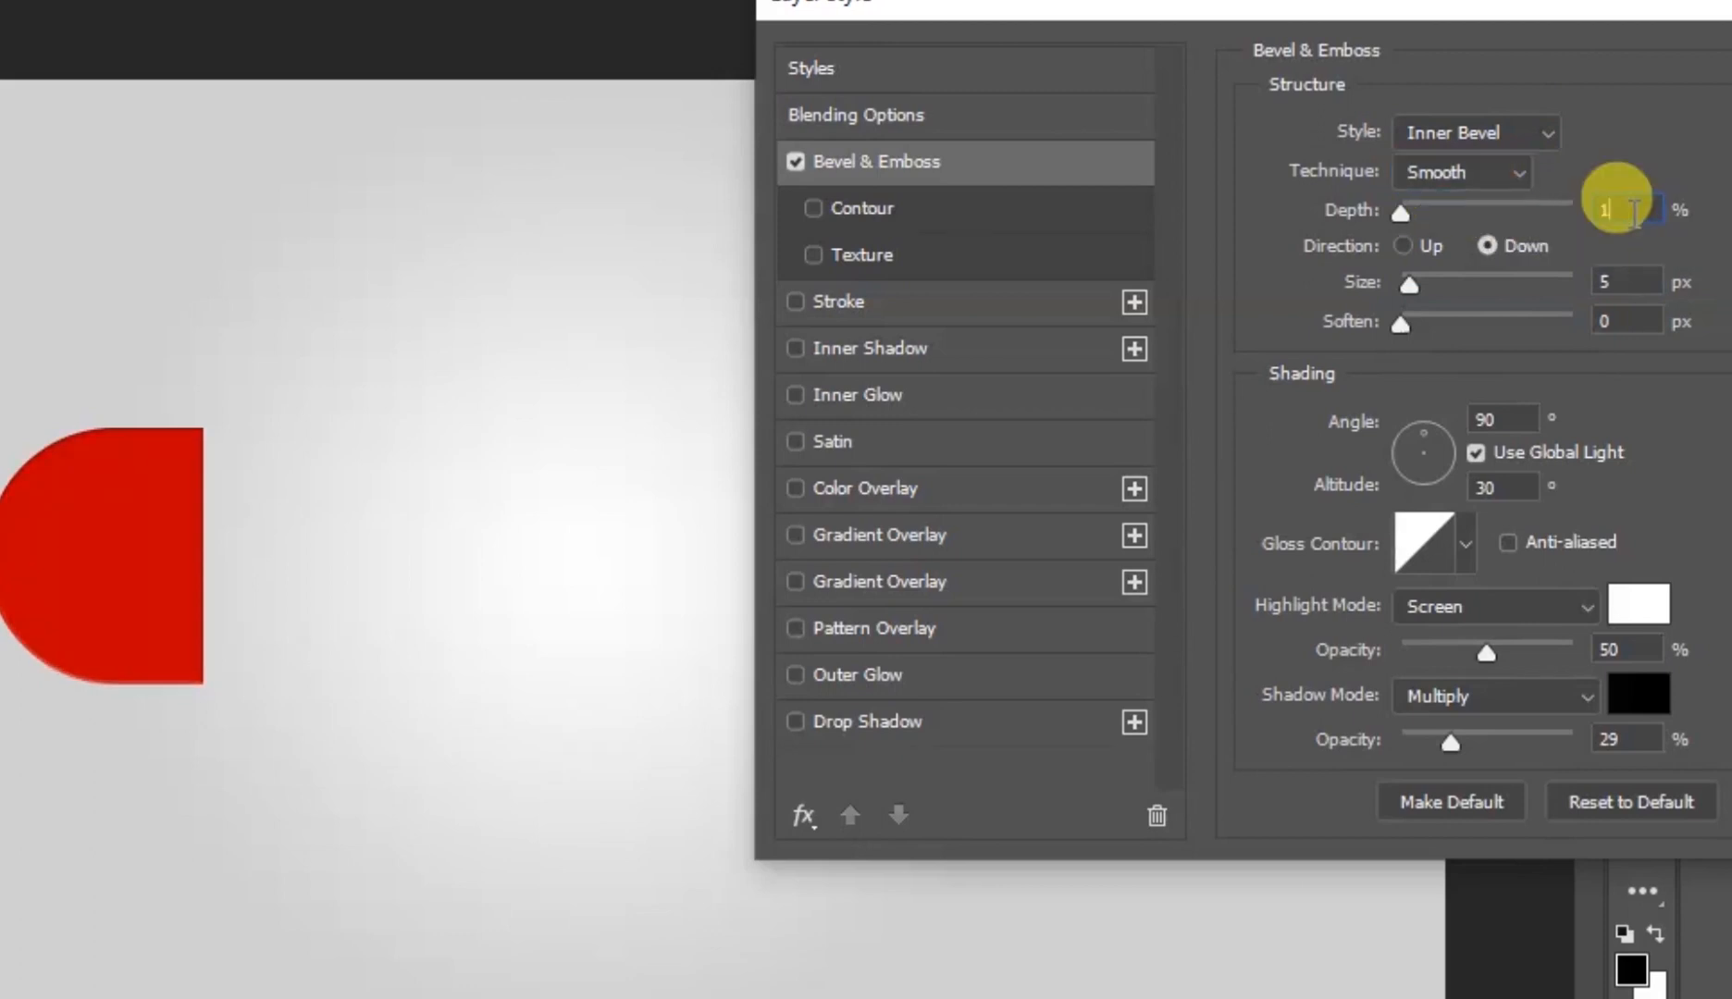
Set the bevel's depth to 100% with direction Down and apply the layer style
text(100)
click(1723, 217)
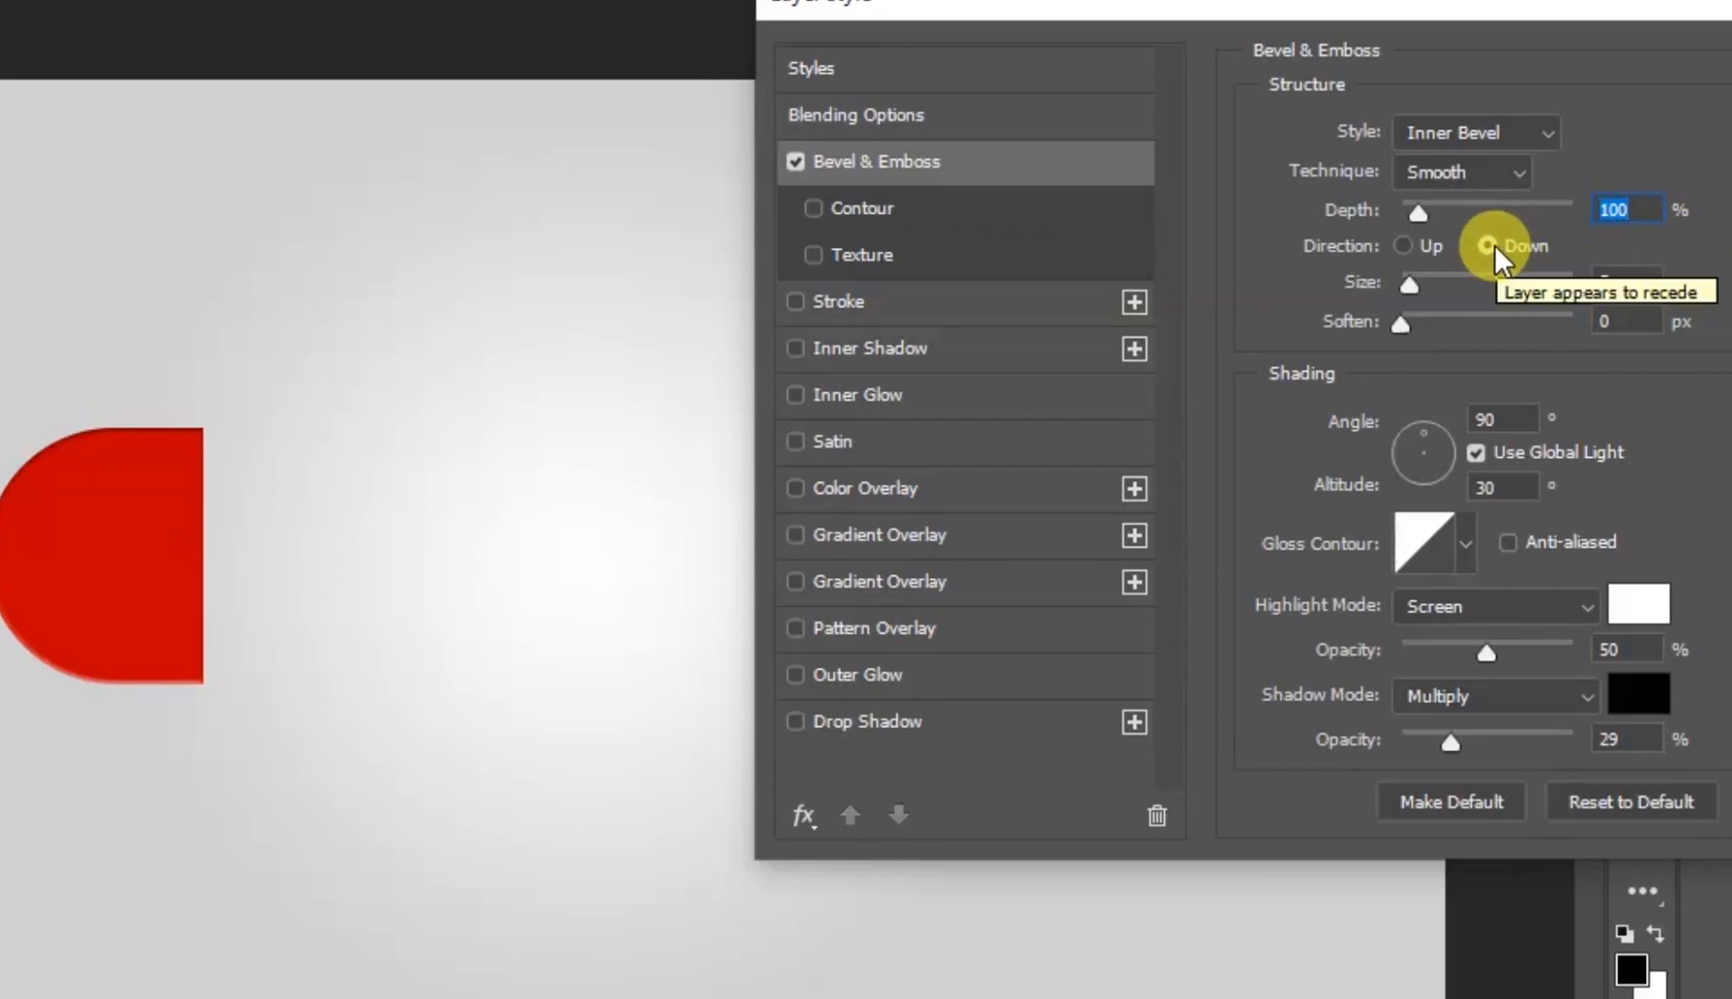
click(1405, 243)
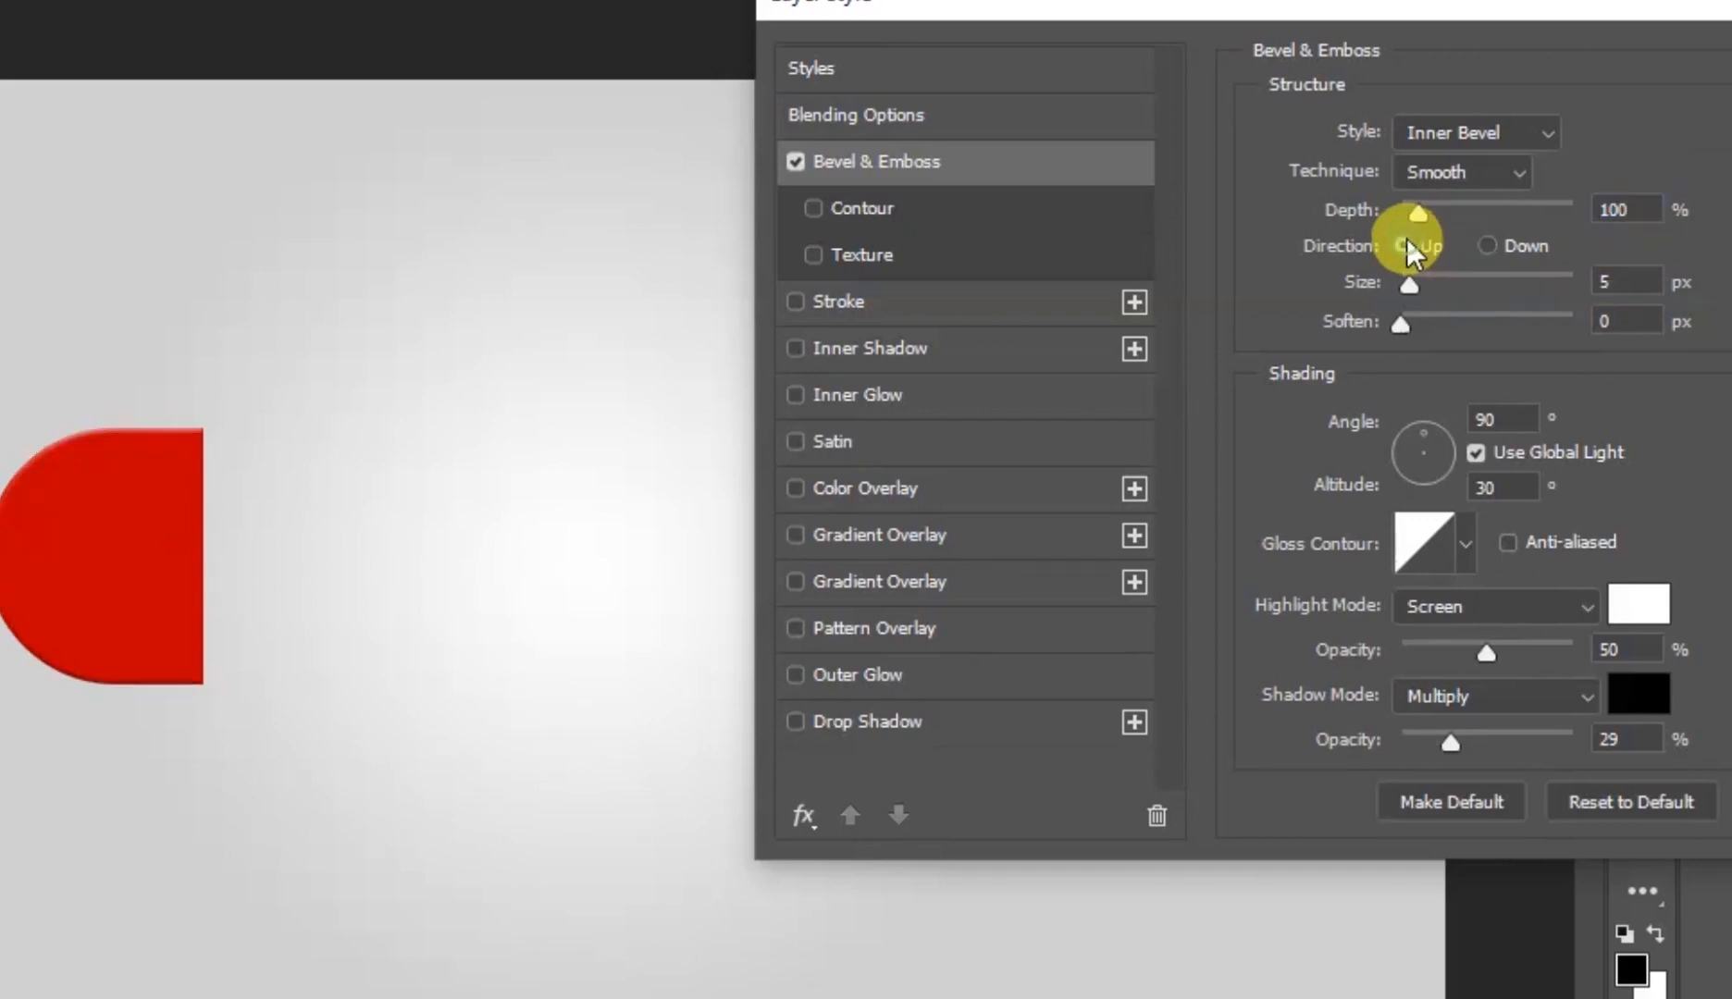
click(1485, 245)
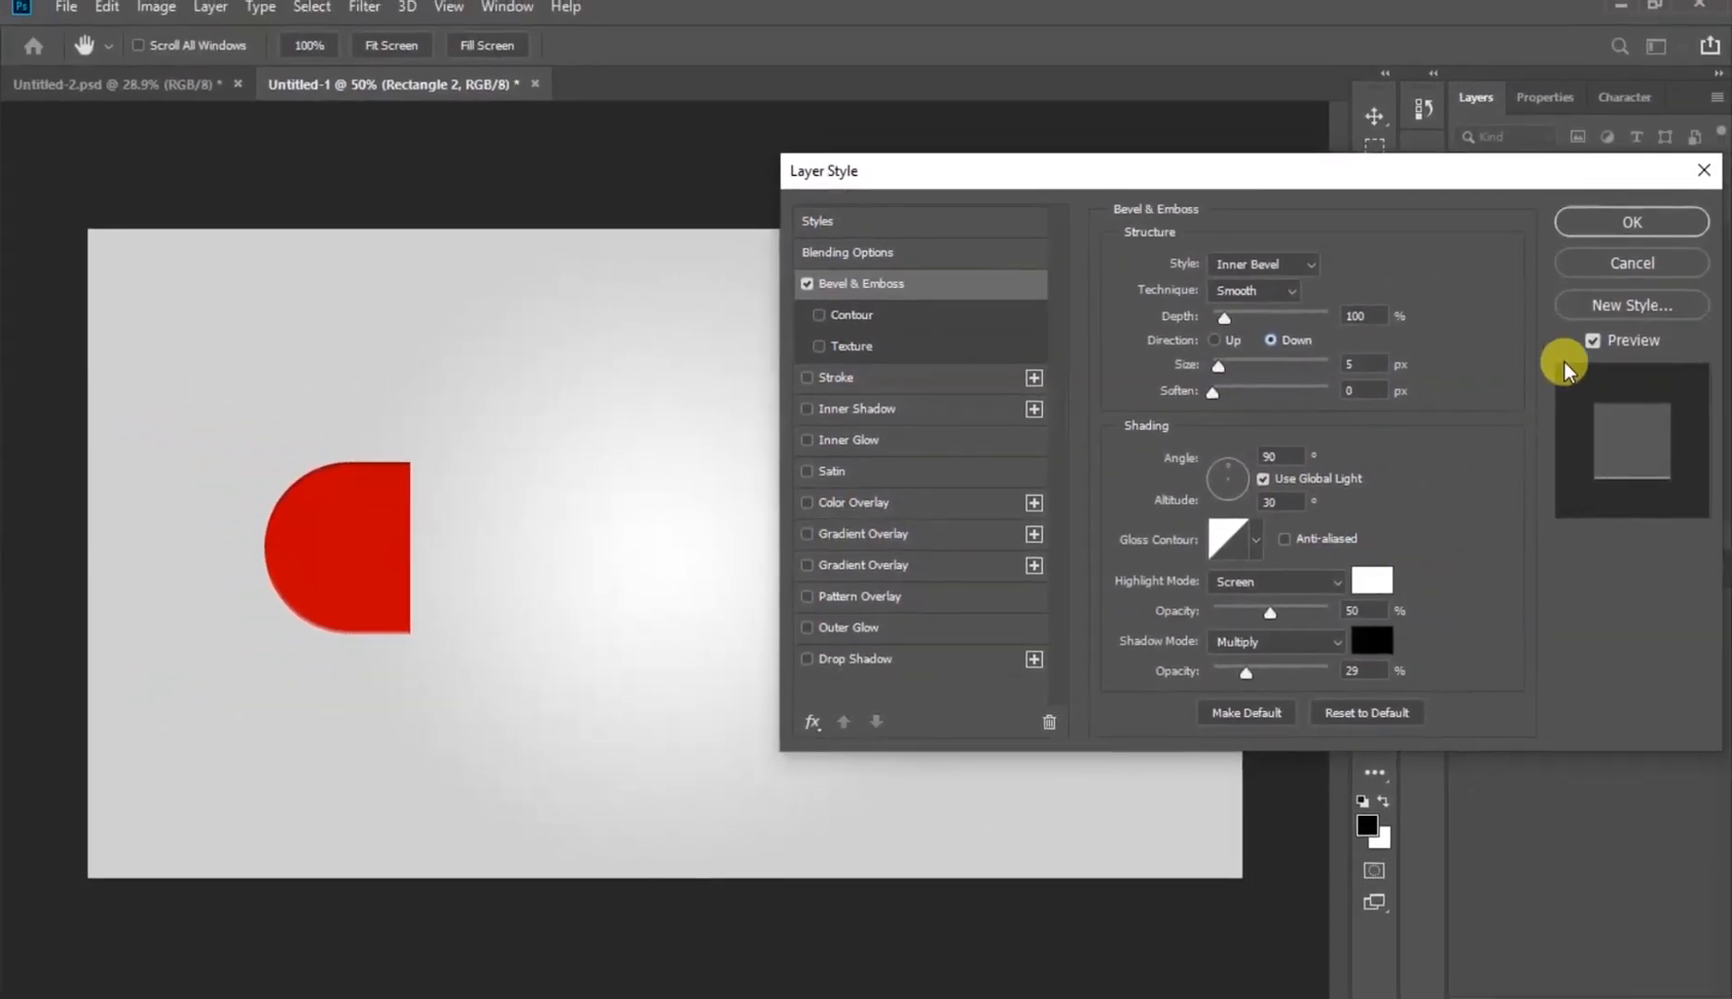
click(1633, 223)
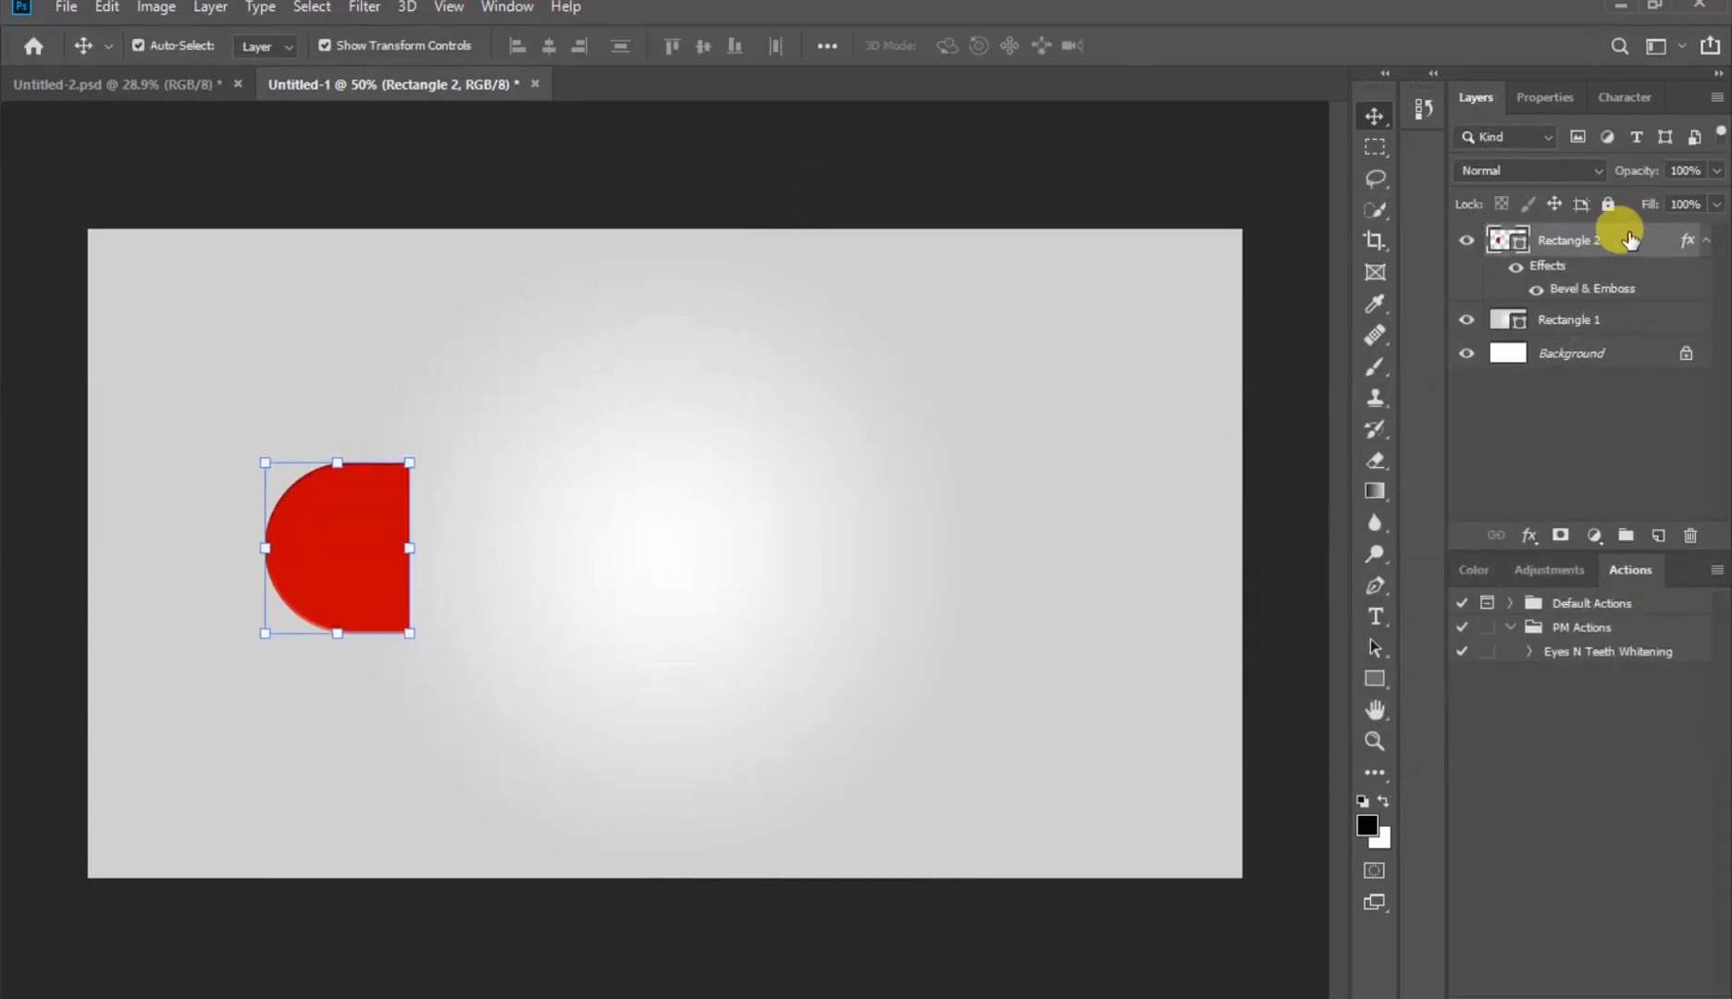
Duplicate the red half-rounded shape layer and open the copy's shape properties
key(ctrl+j)
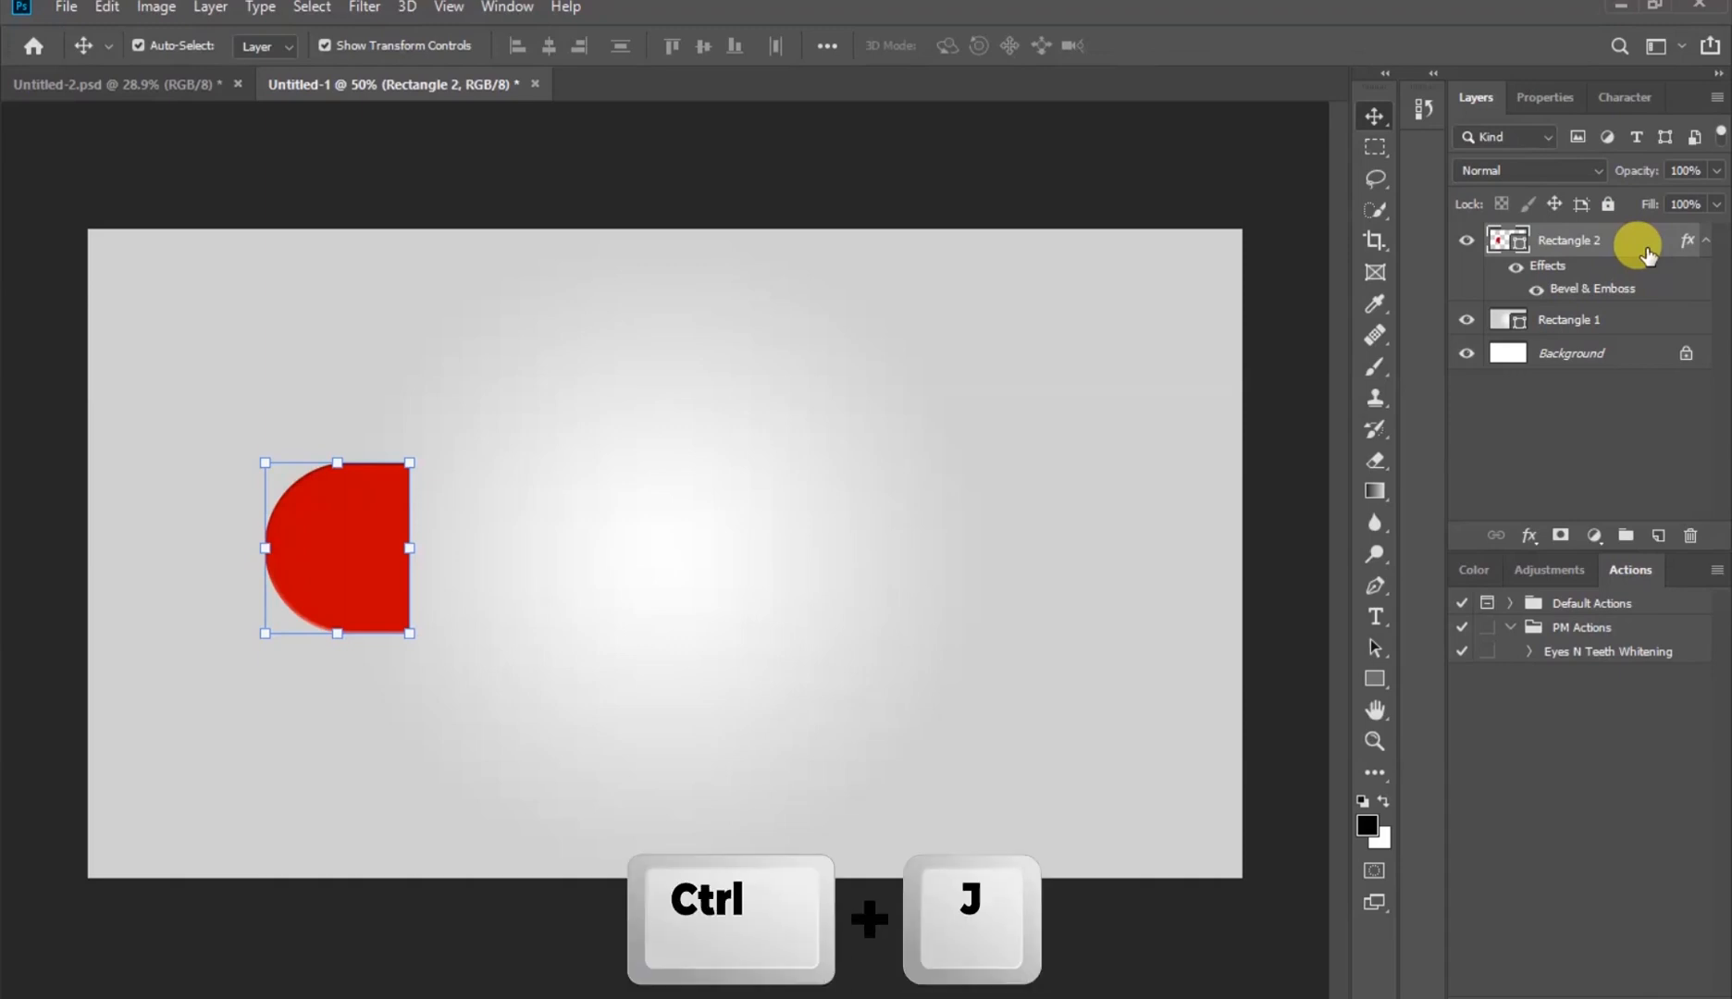
key(ctrl+j)
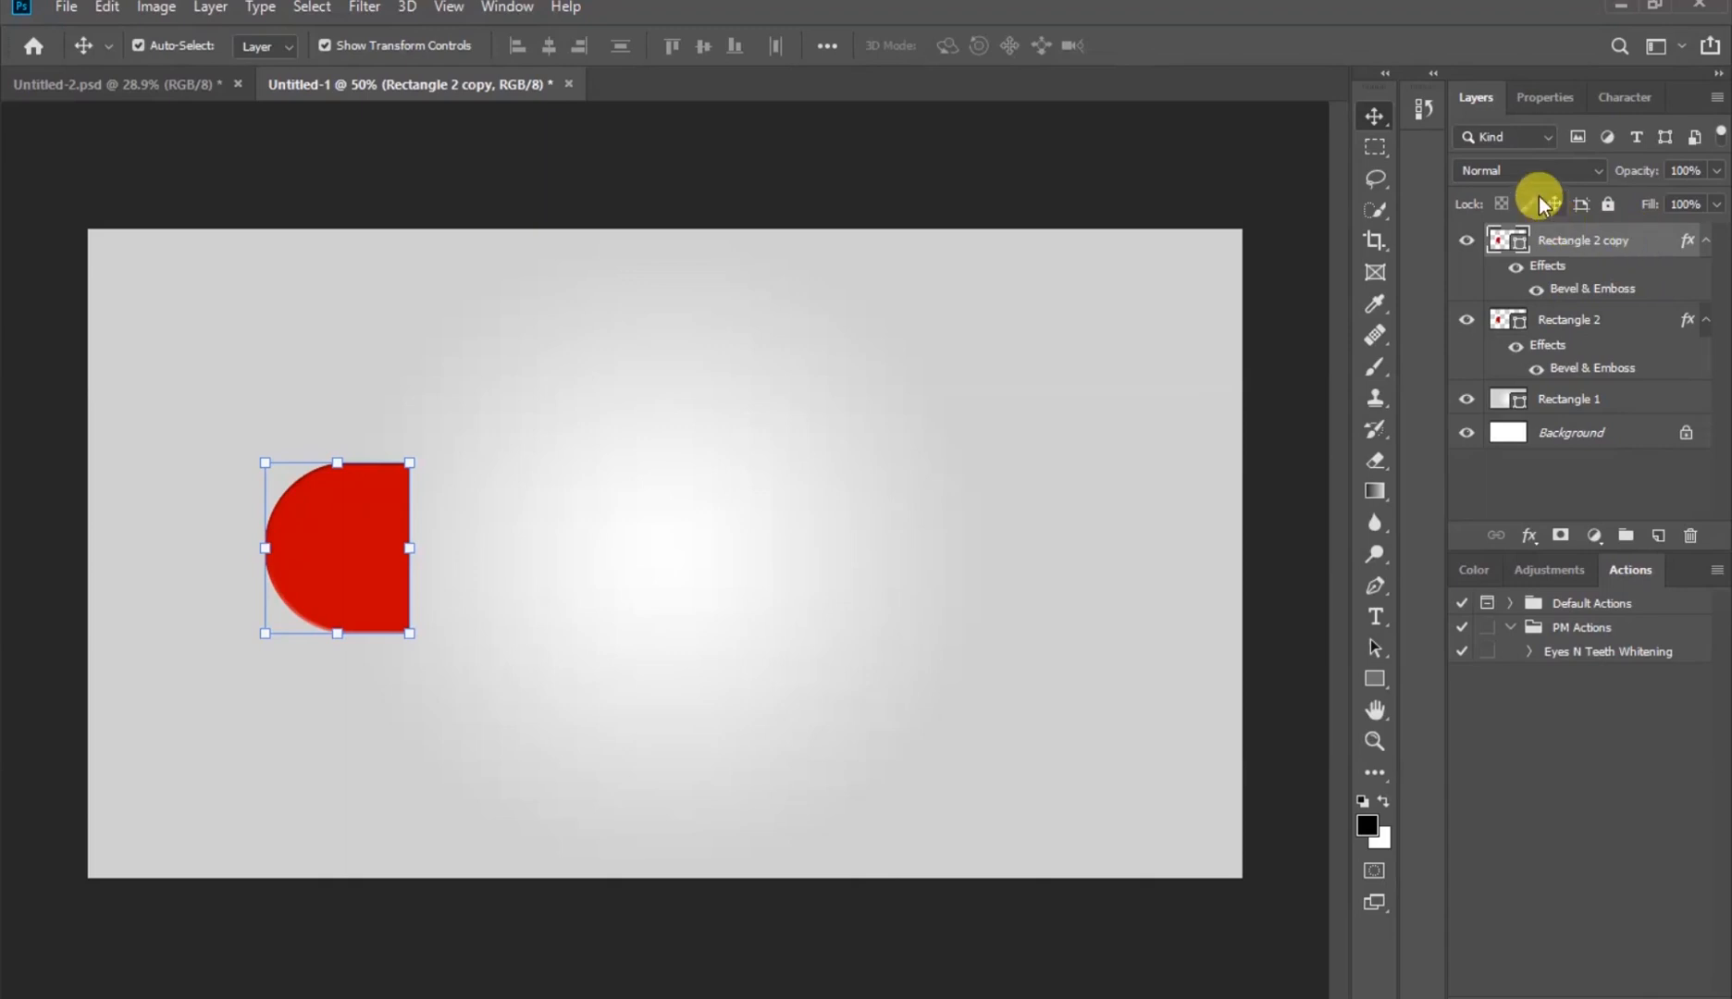
click(1539, 100)
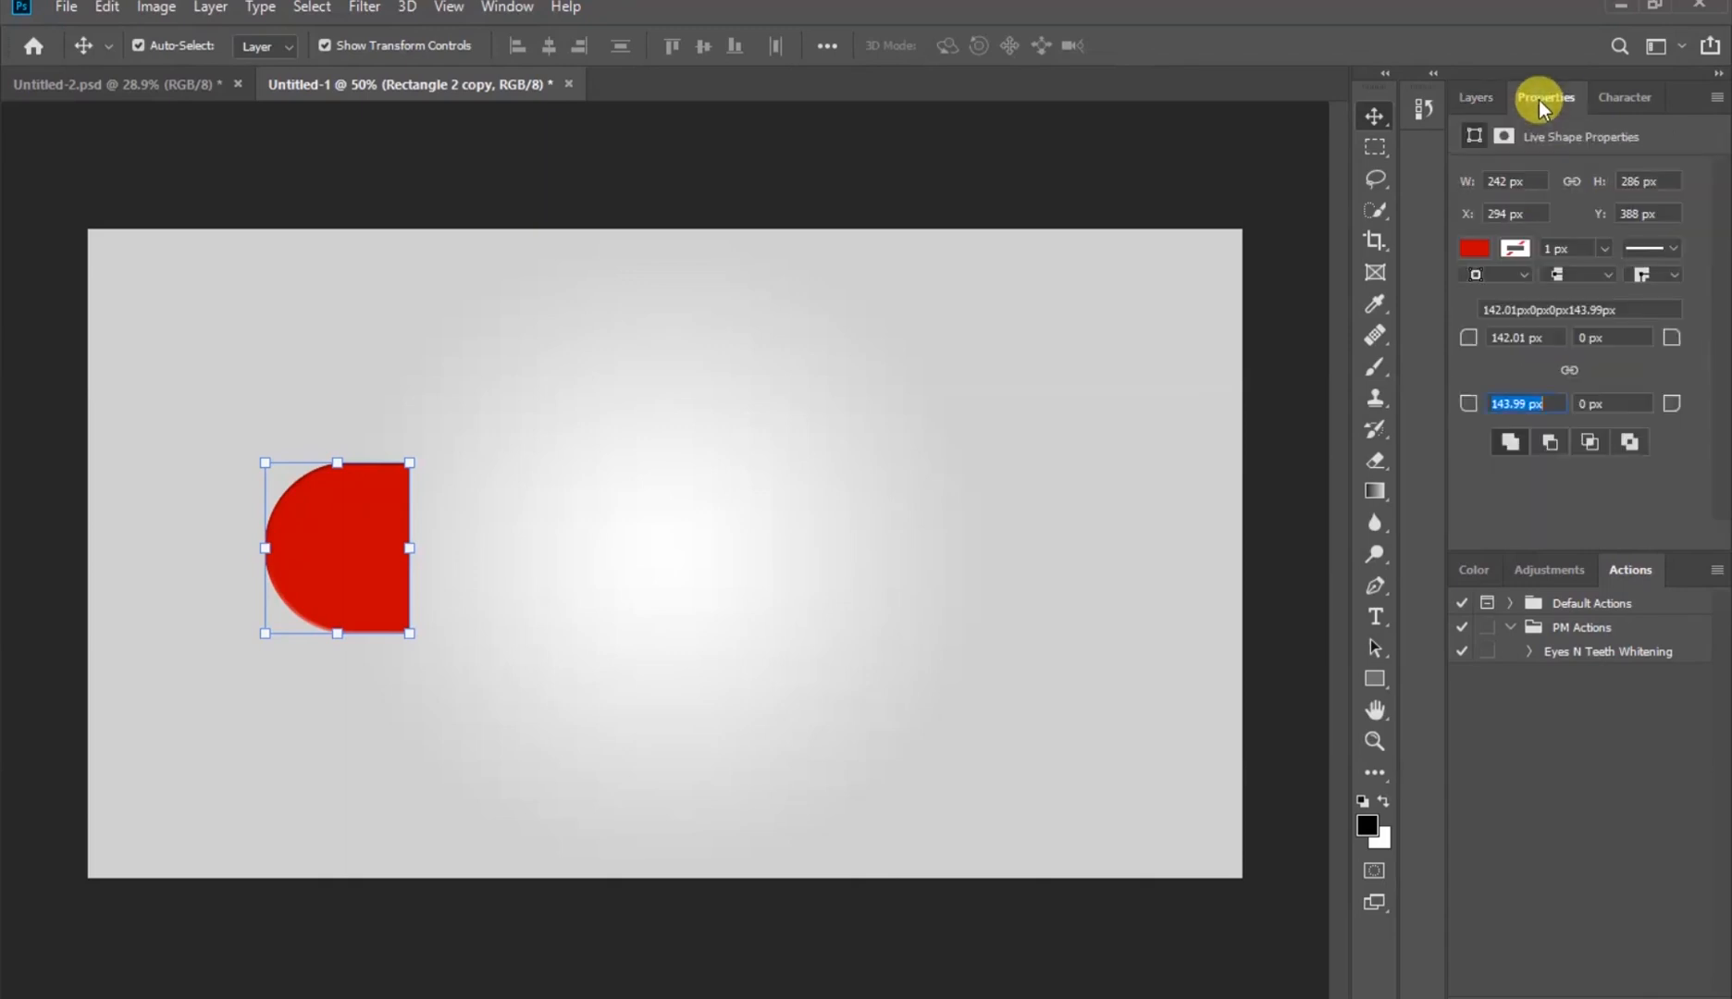
Change the copied half-rounded shape's fill to a linear gradient with a 0° angle
click(1475, 249)
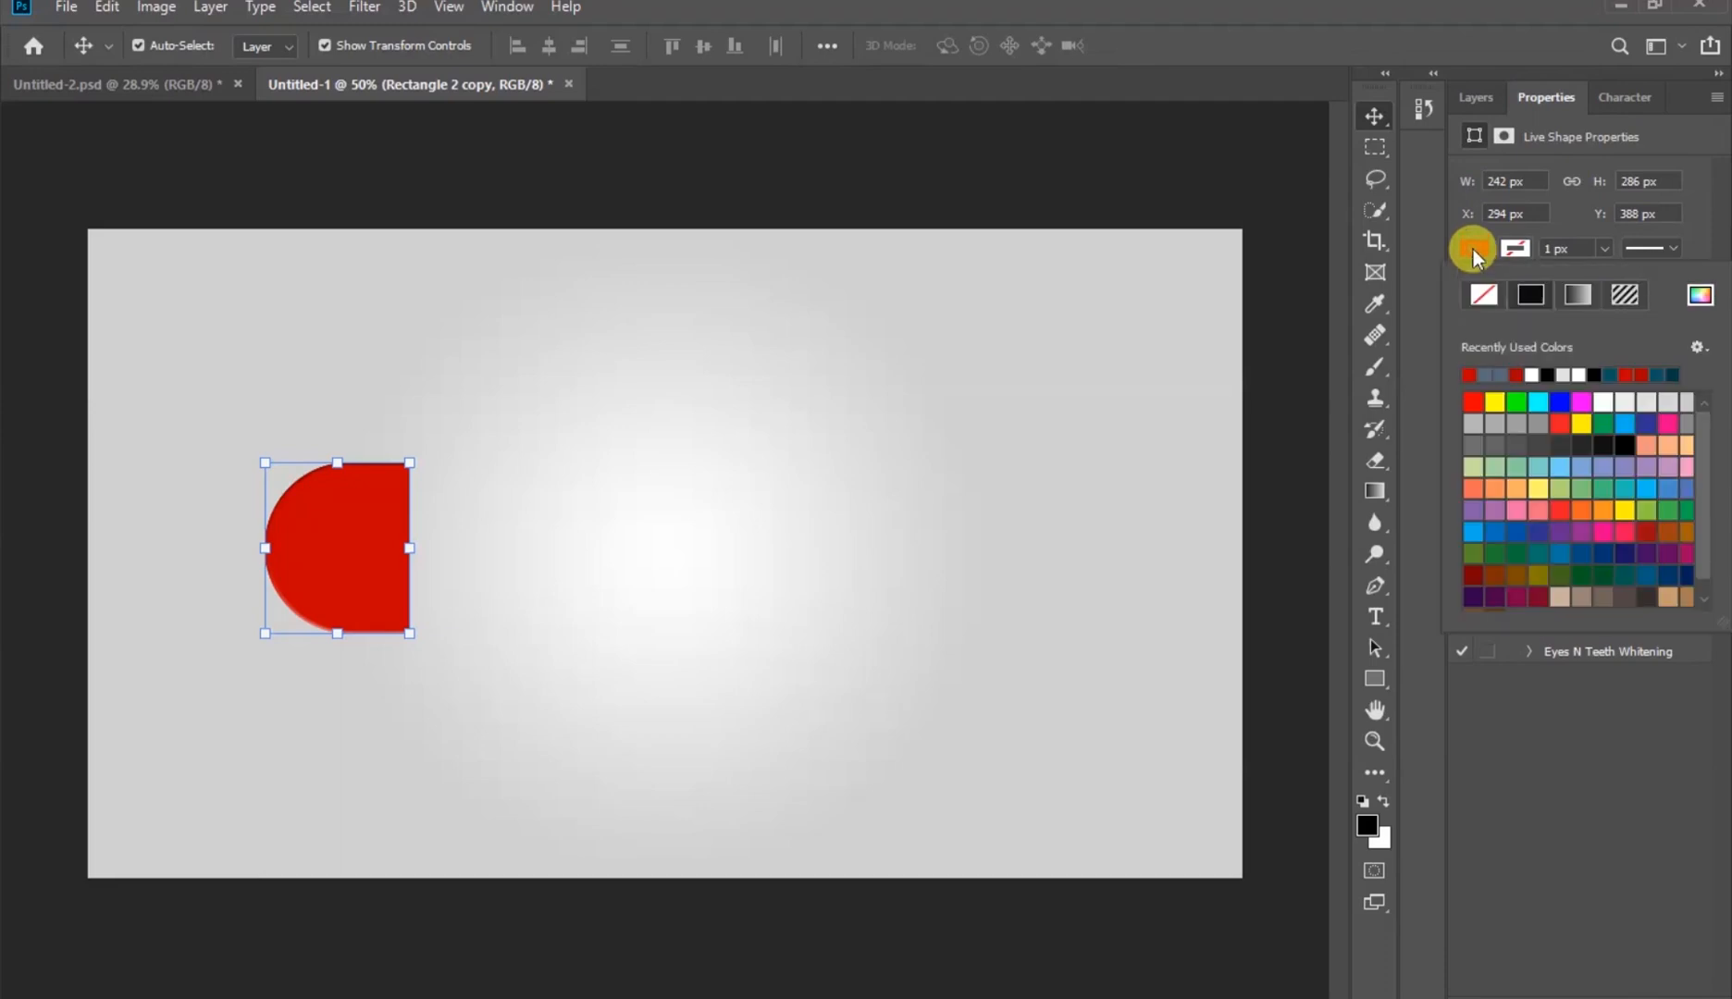
click(1580, 296)
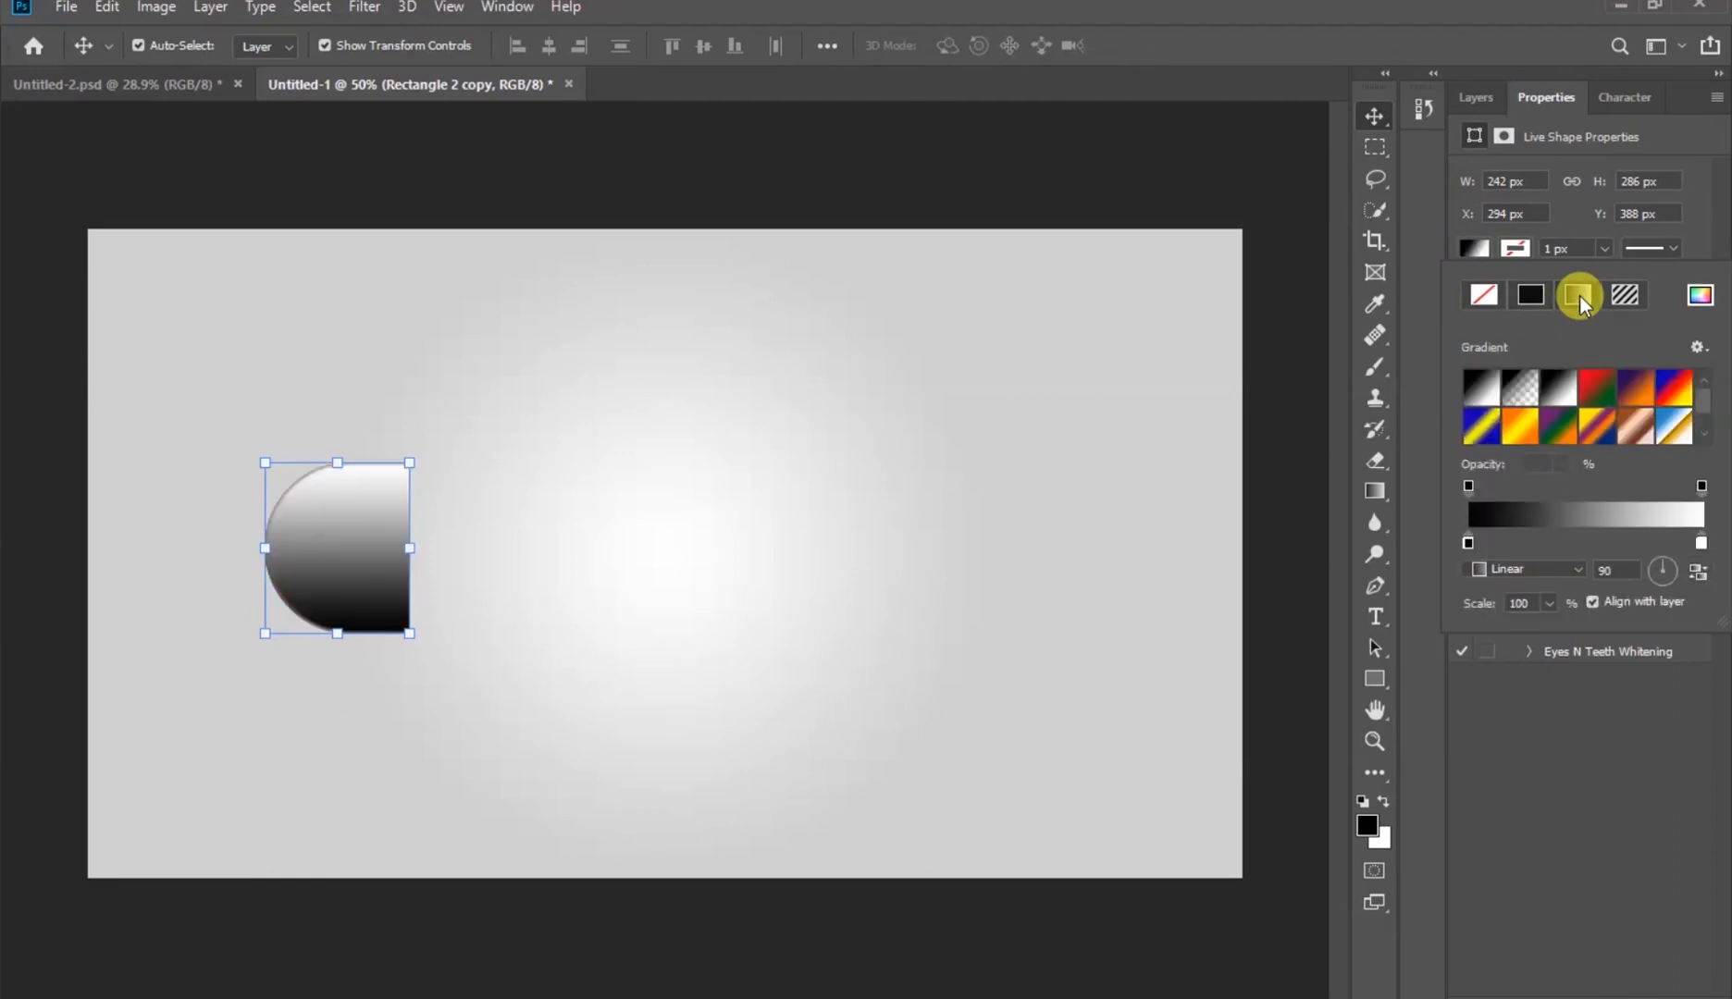
click(1581, 573)
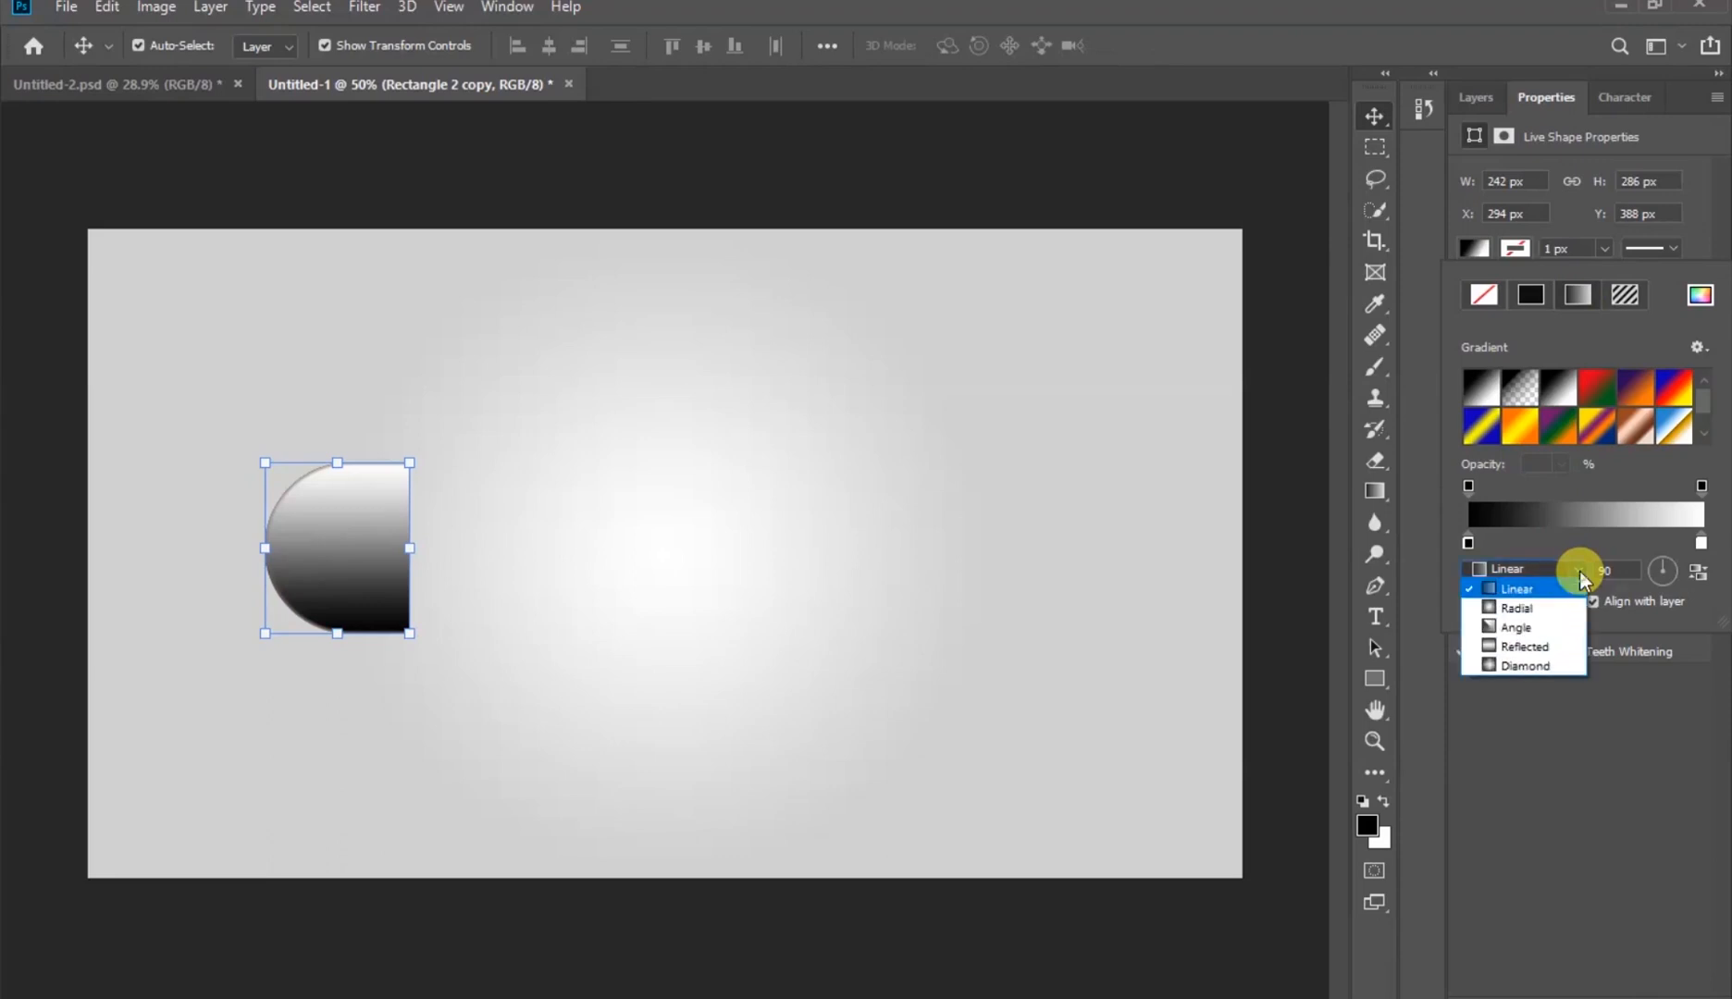
click(1585, 588)
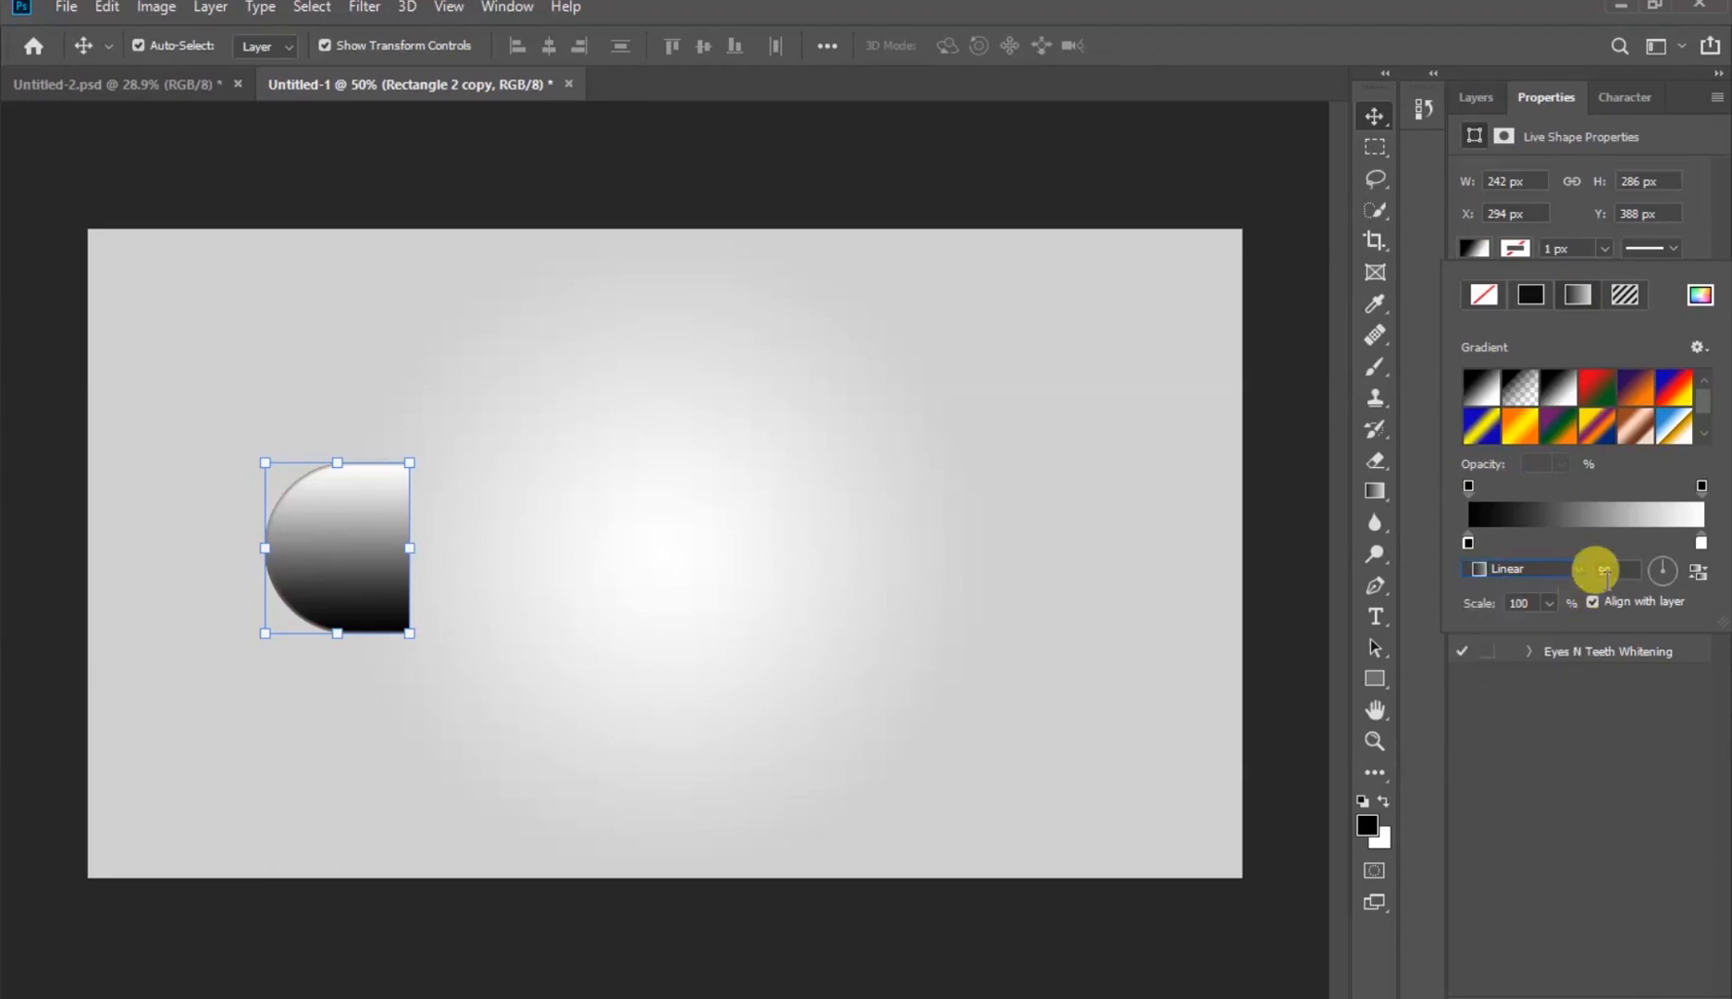
click(1610, 571)
text(0)
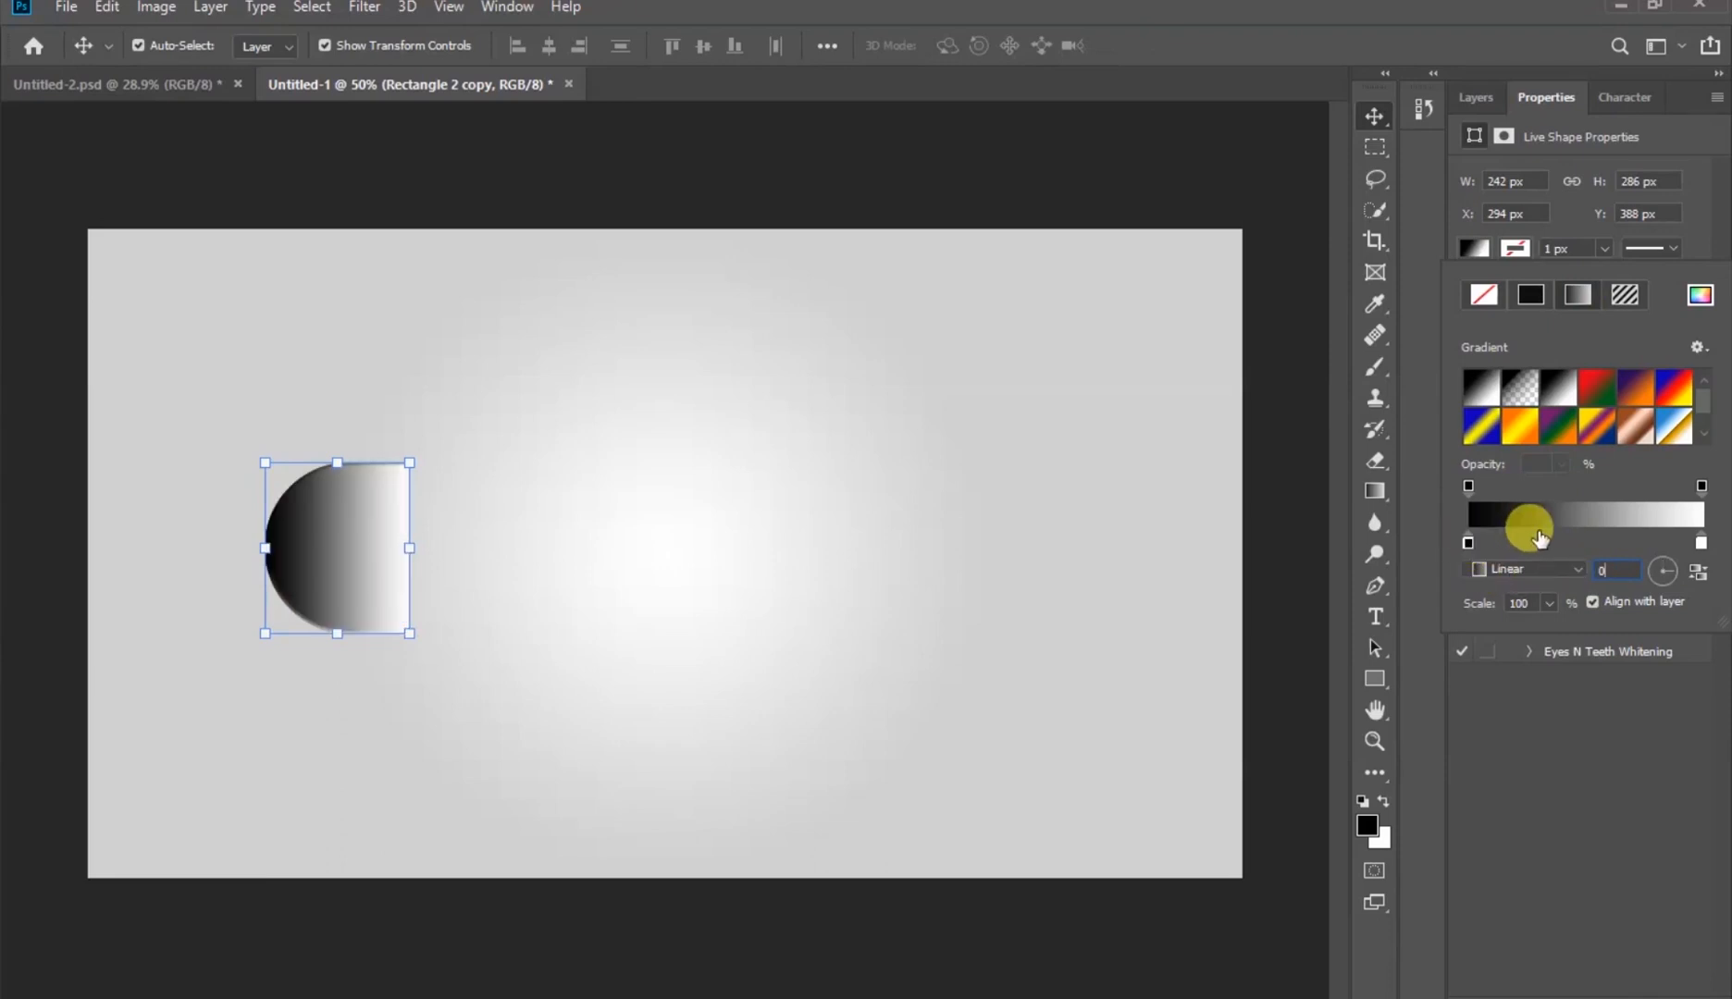
Set the gradient's starting color stop to light gray d0d0d0, sampled from the background beside the shape's curved edge
click(1547, 520)
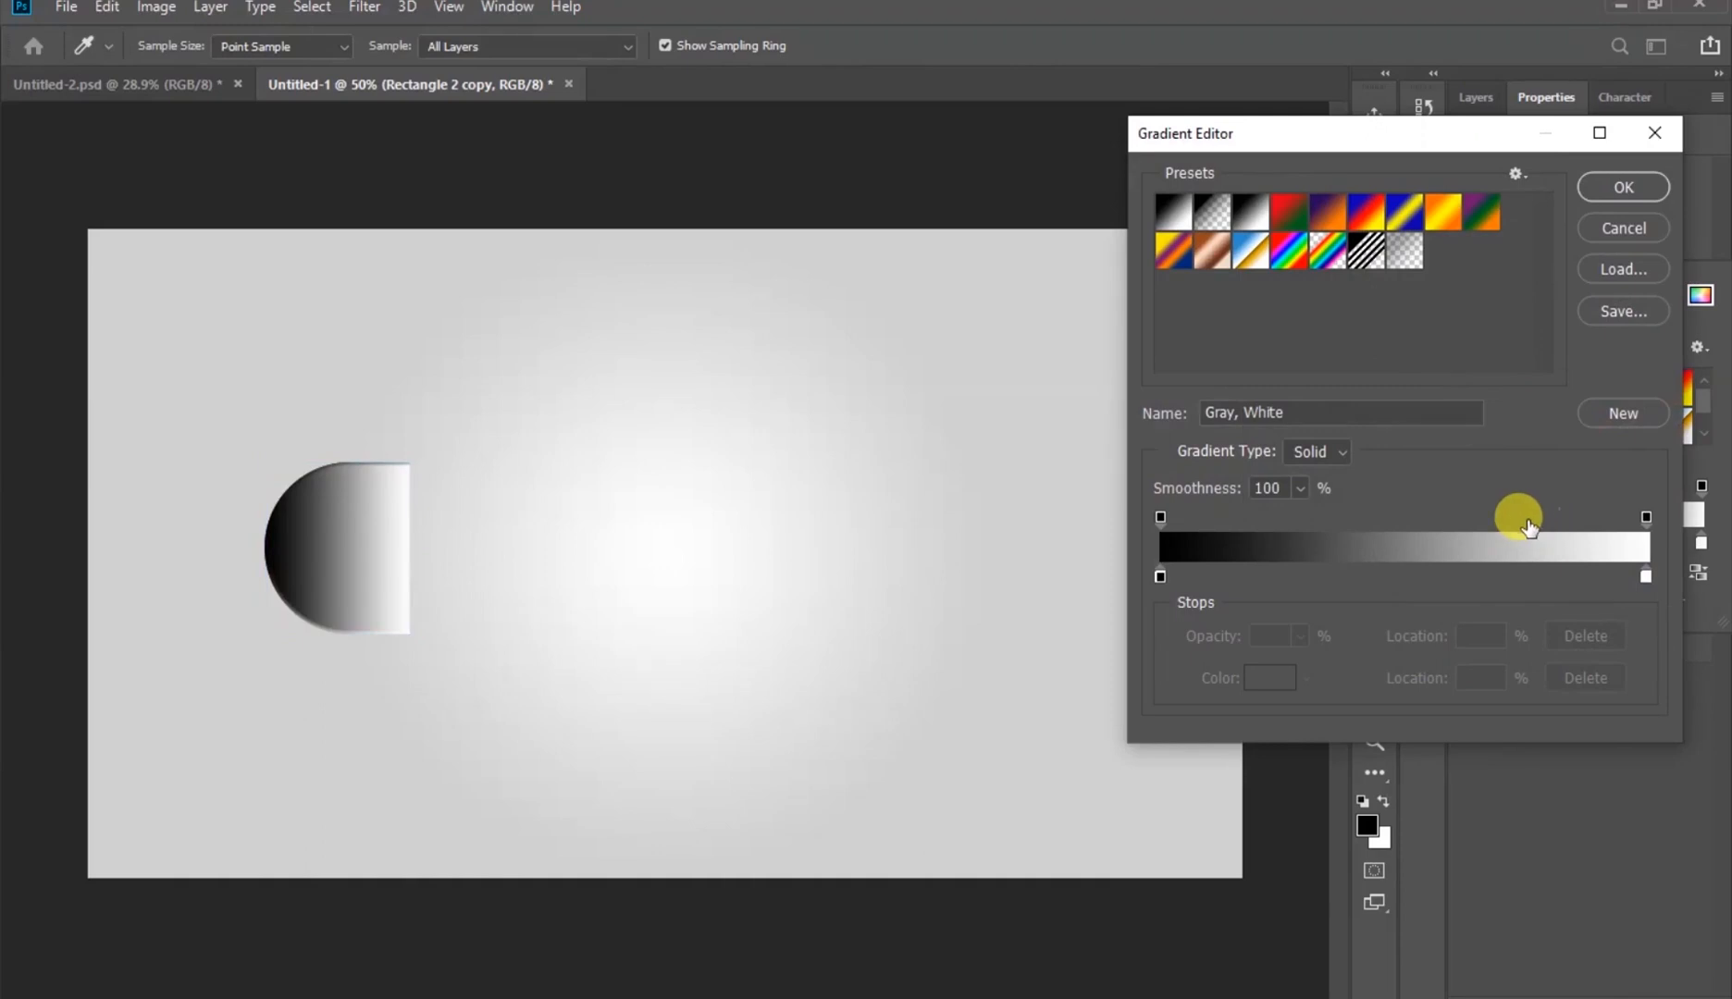
click(1160, 576)
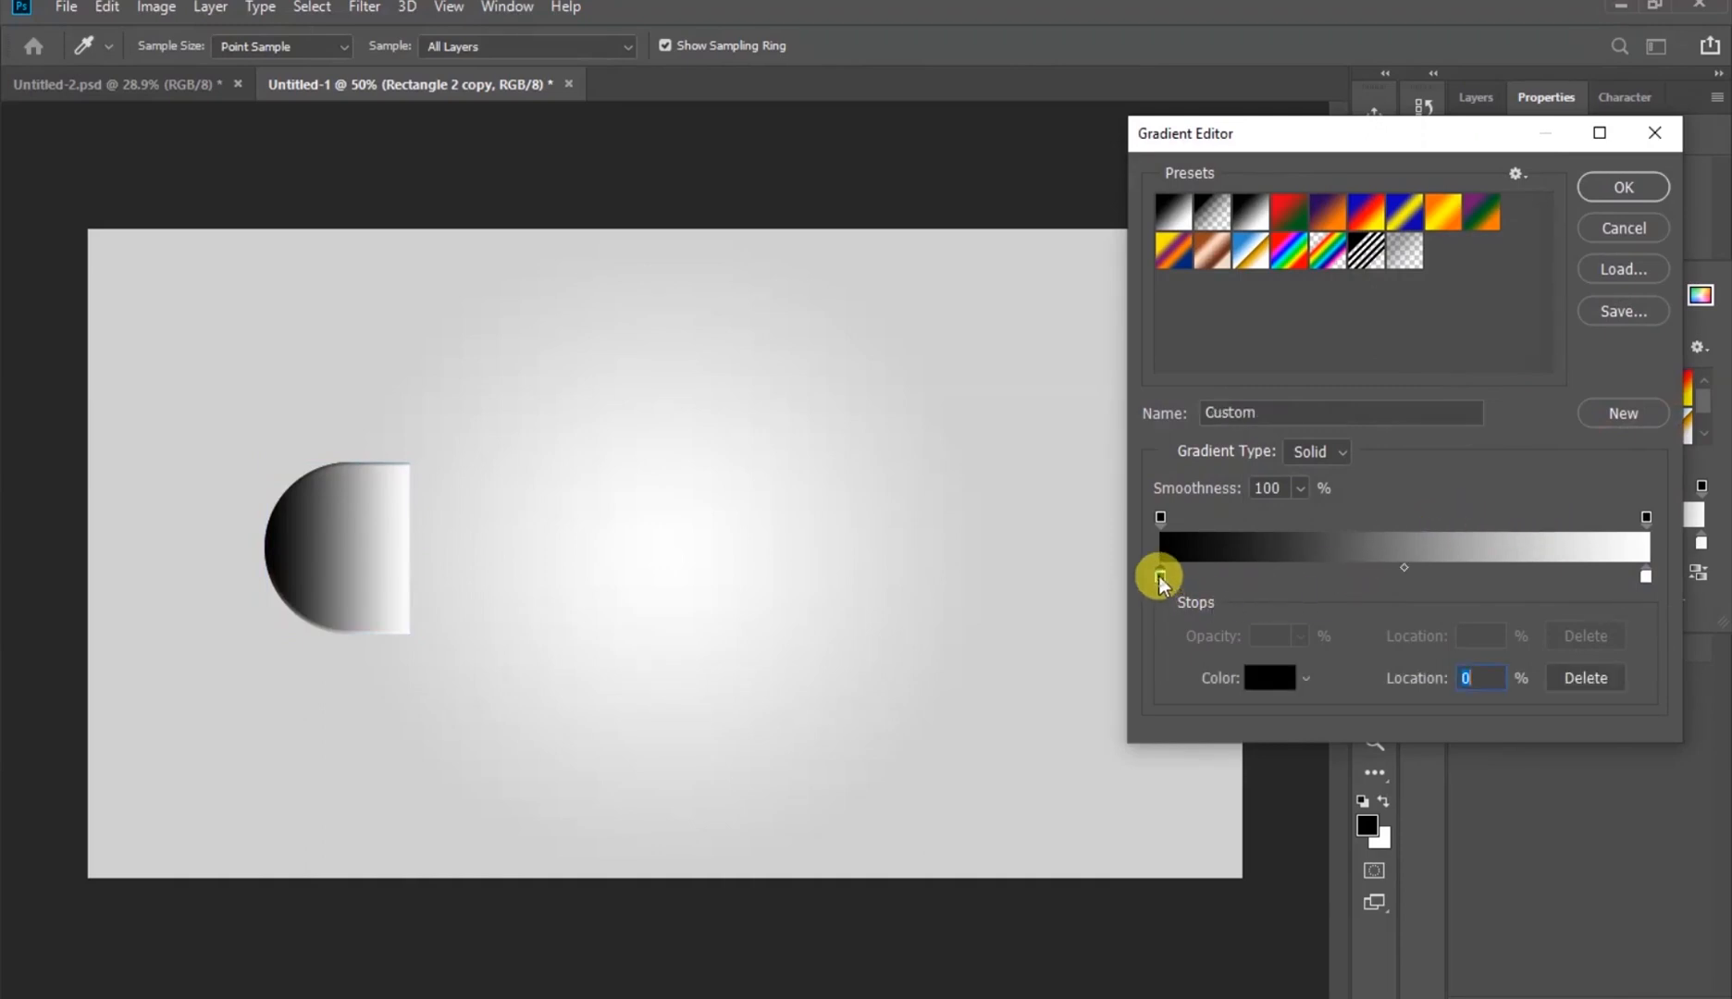
click(1254, 683)
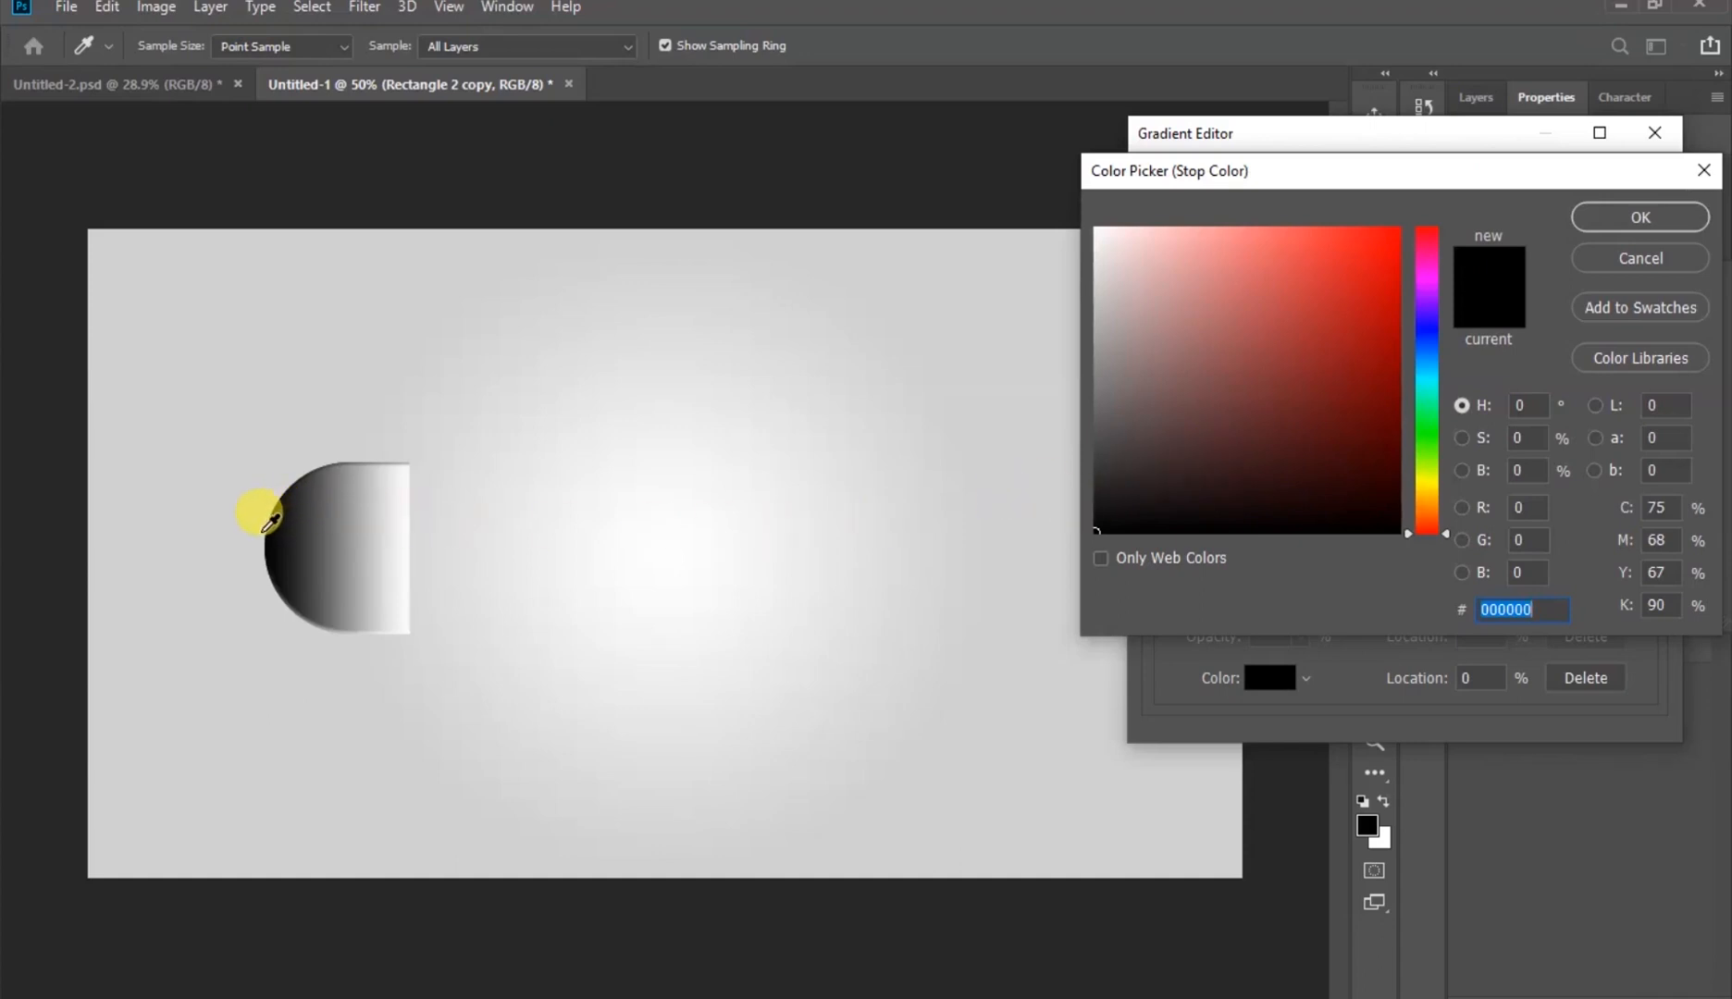
key(alt)
click(262, 533)
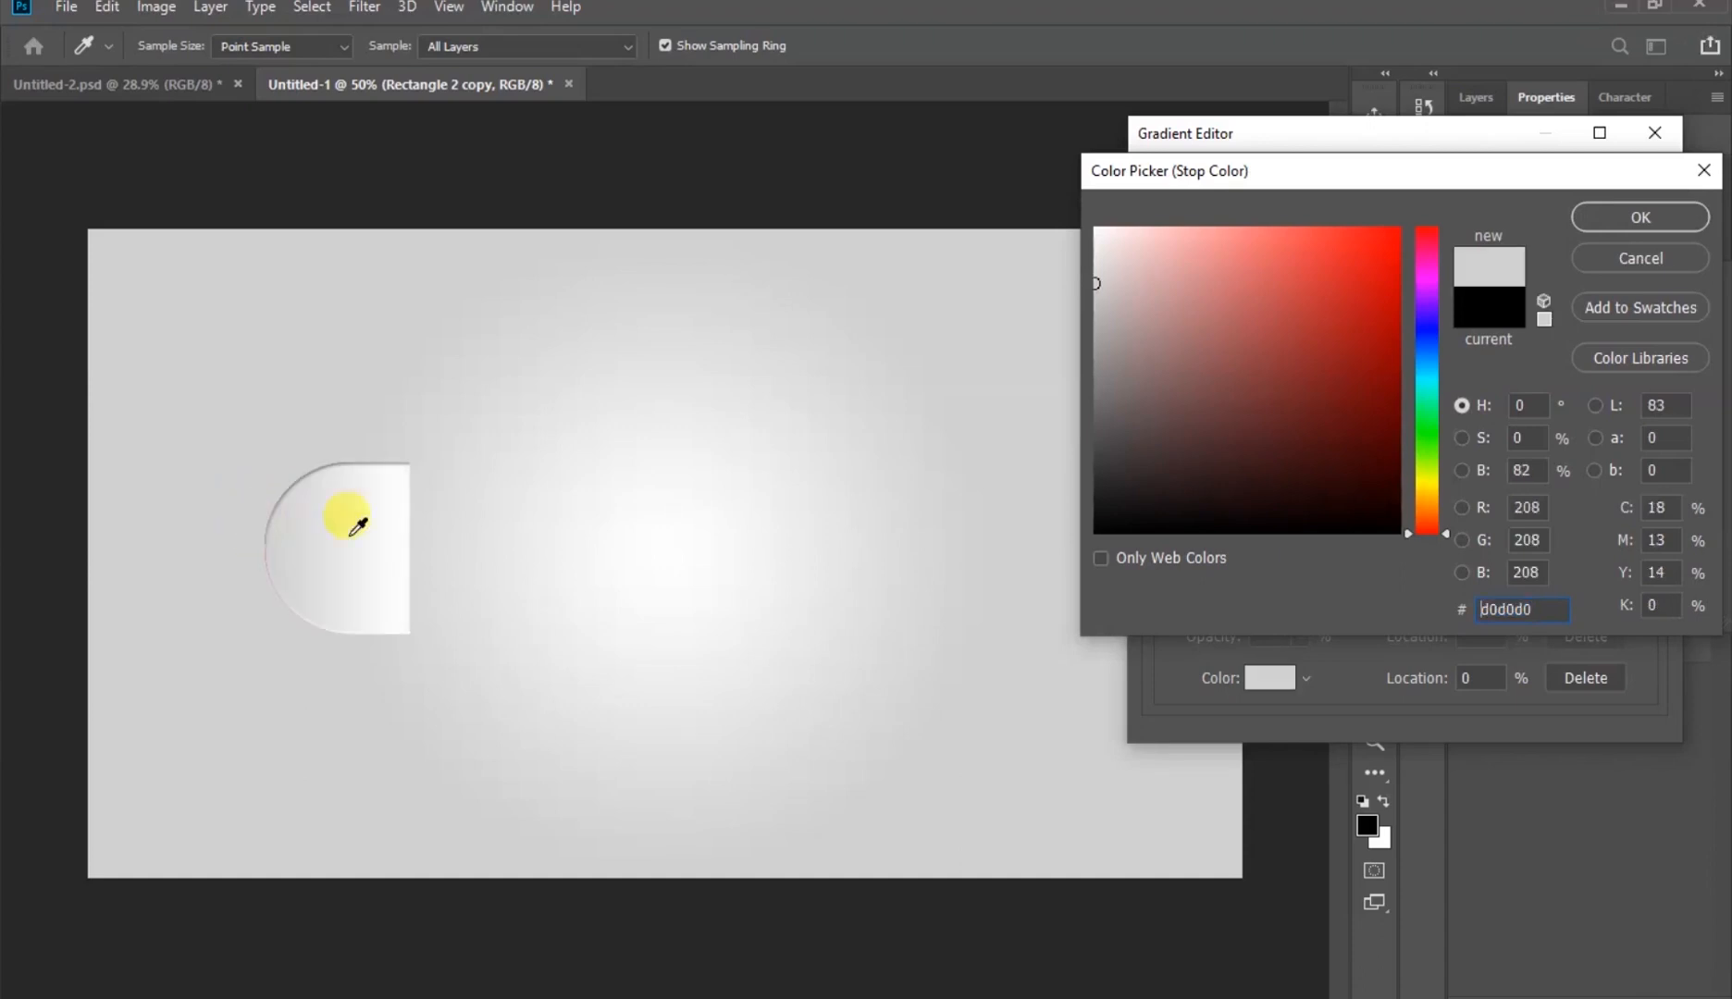
click(1621, 223)
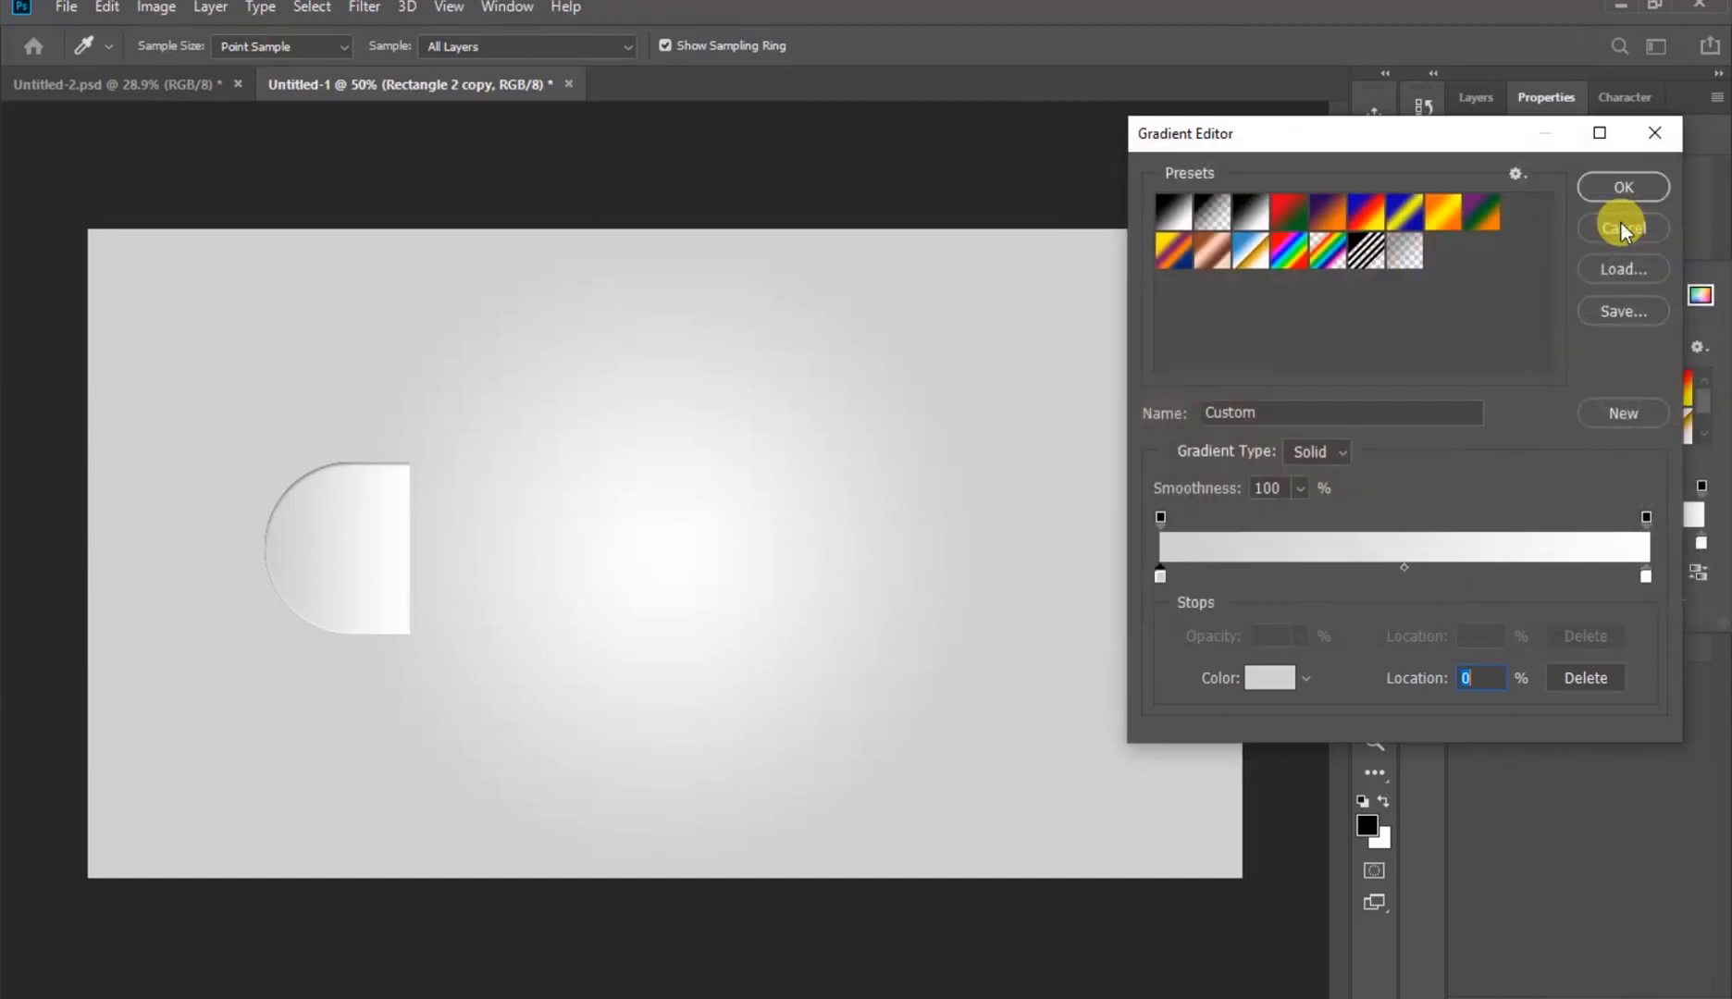
Set the gradient's end color stop to dad9d9, sampled from the background beside the shape's straight edge, and apply the gradient
click(1645, 577)
click(1282, 682)
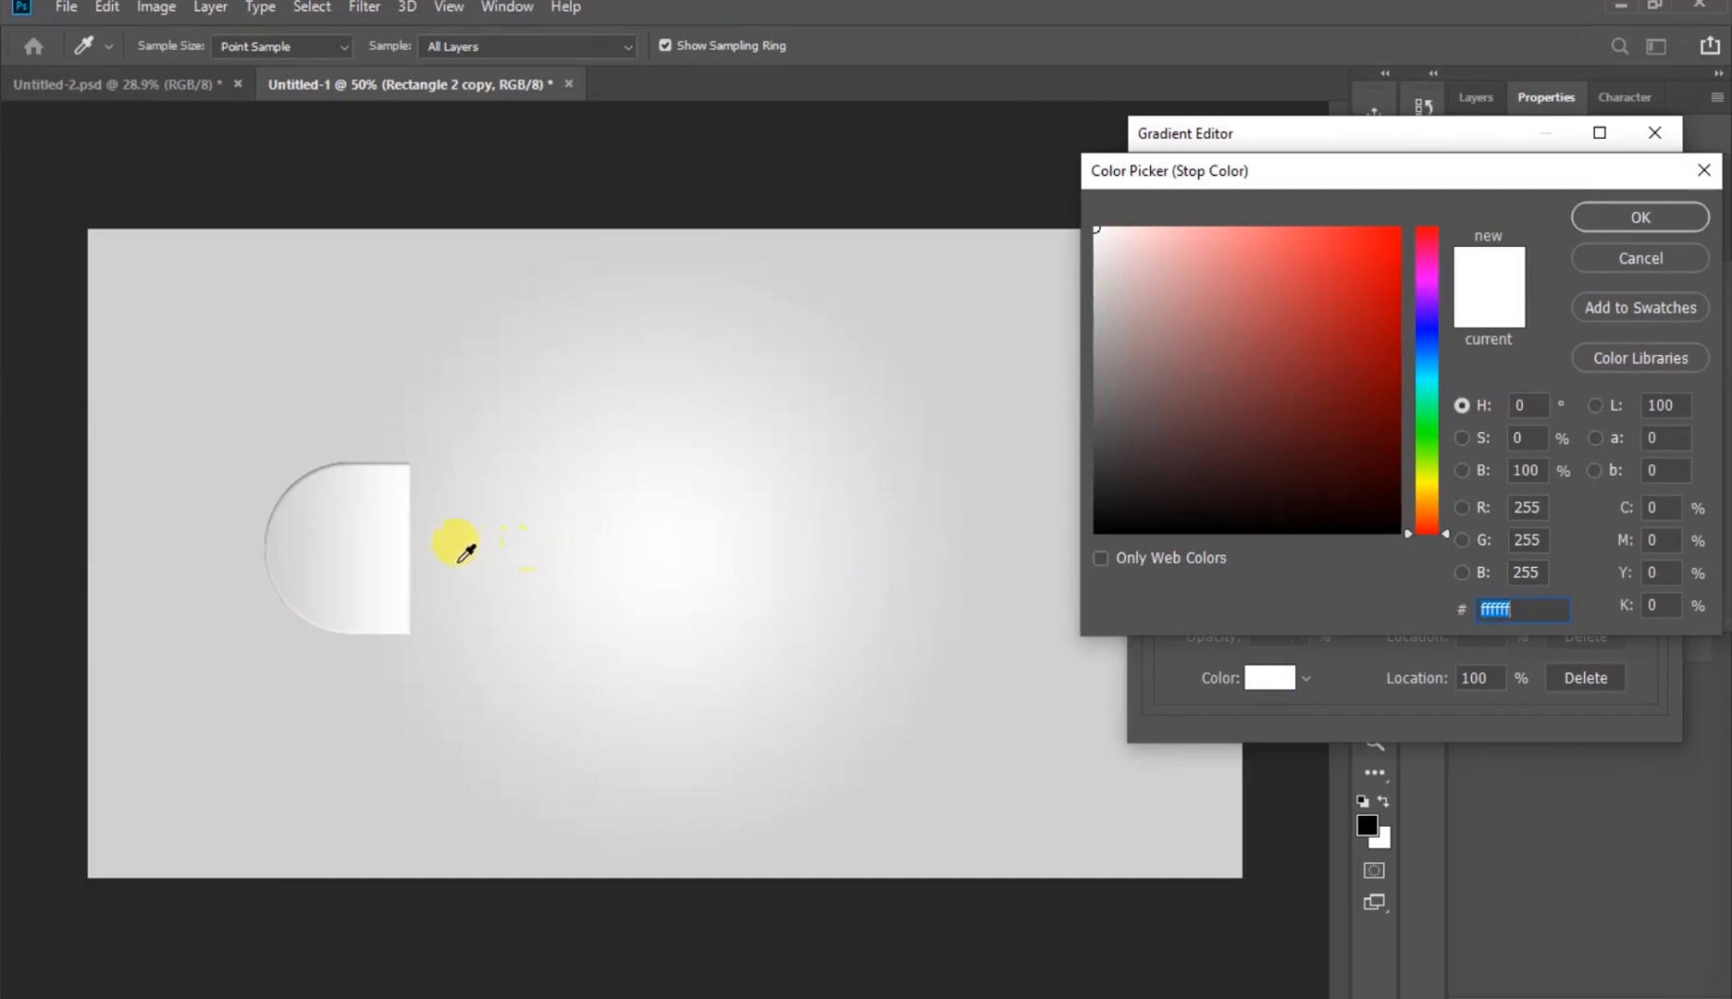
click(420, 544)
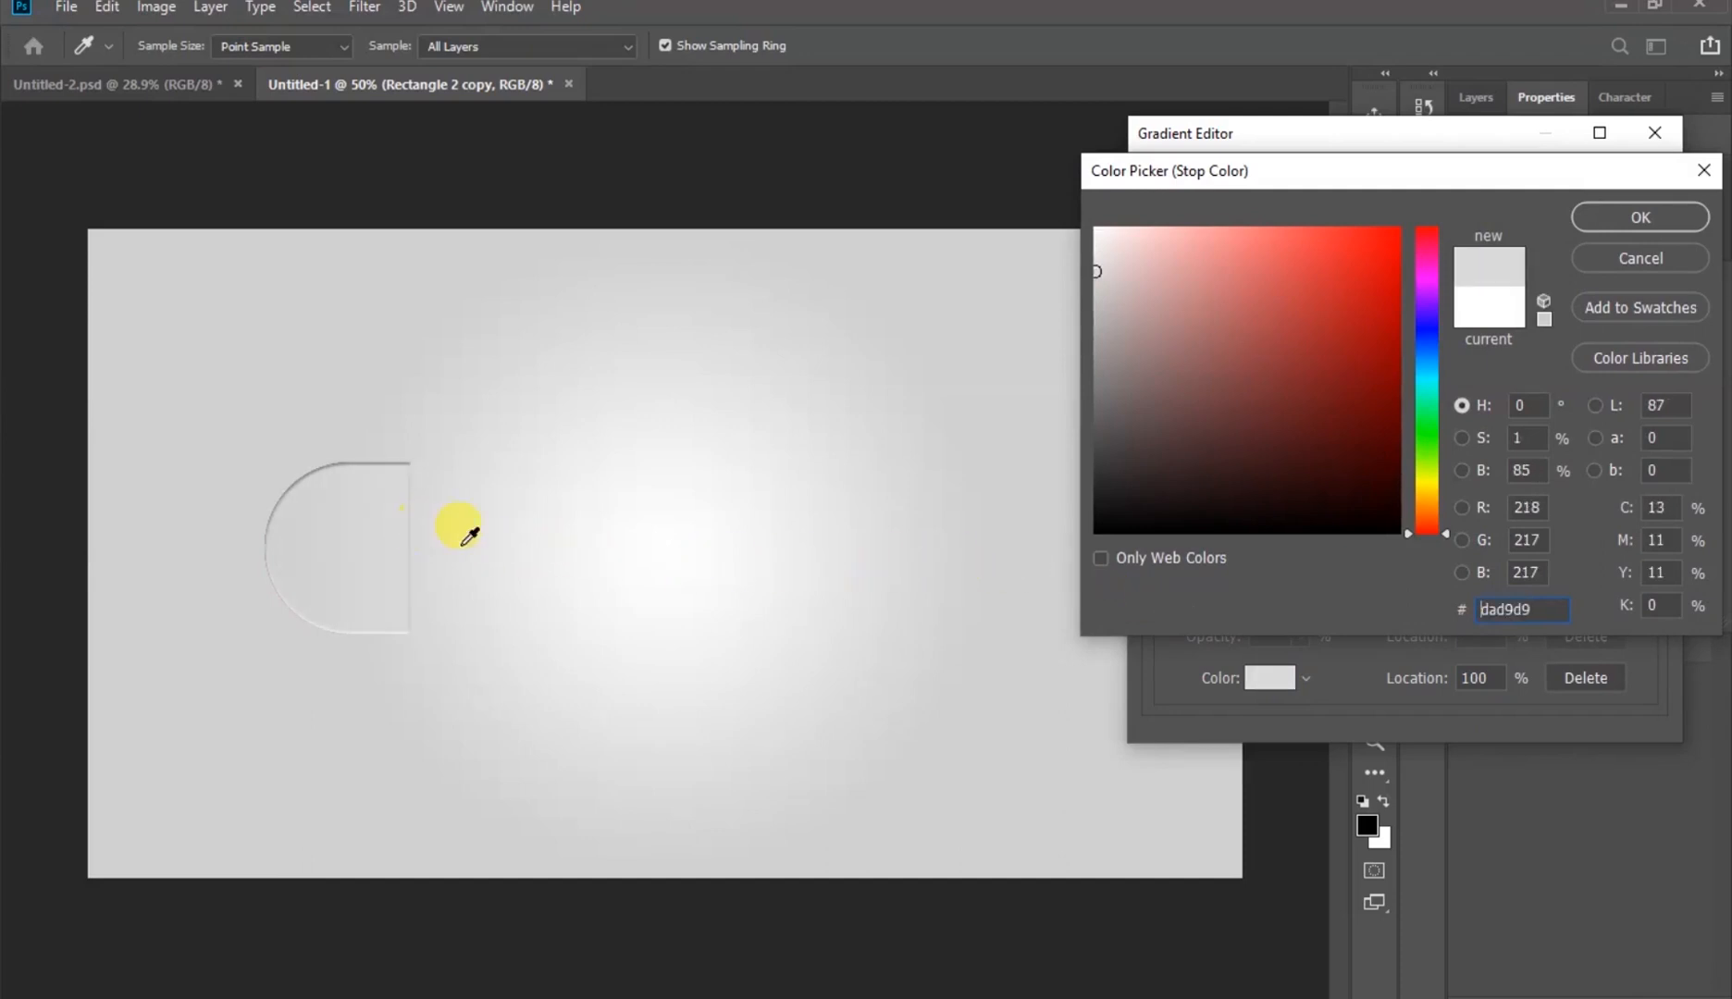
click(1638, 225)
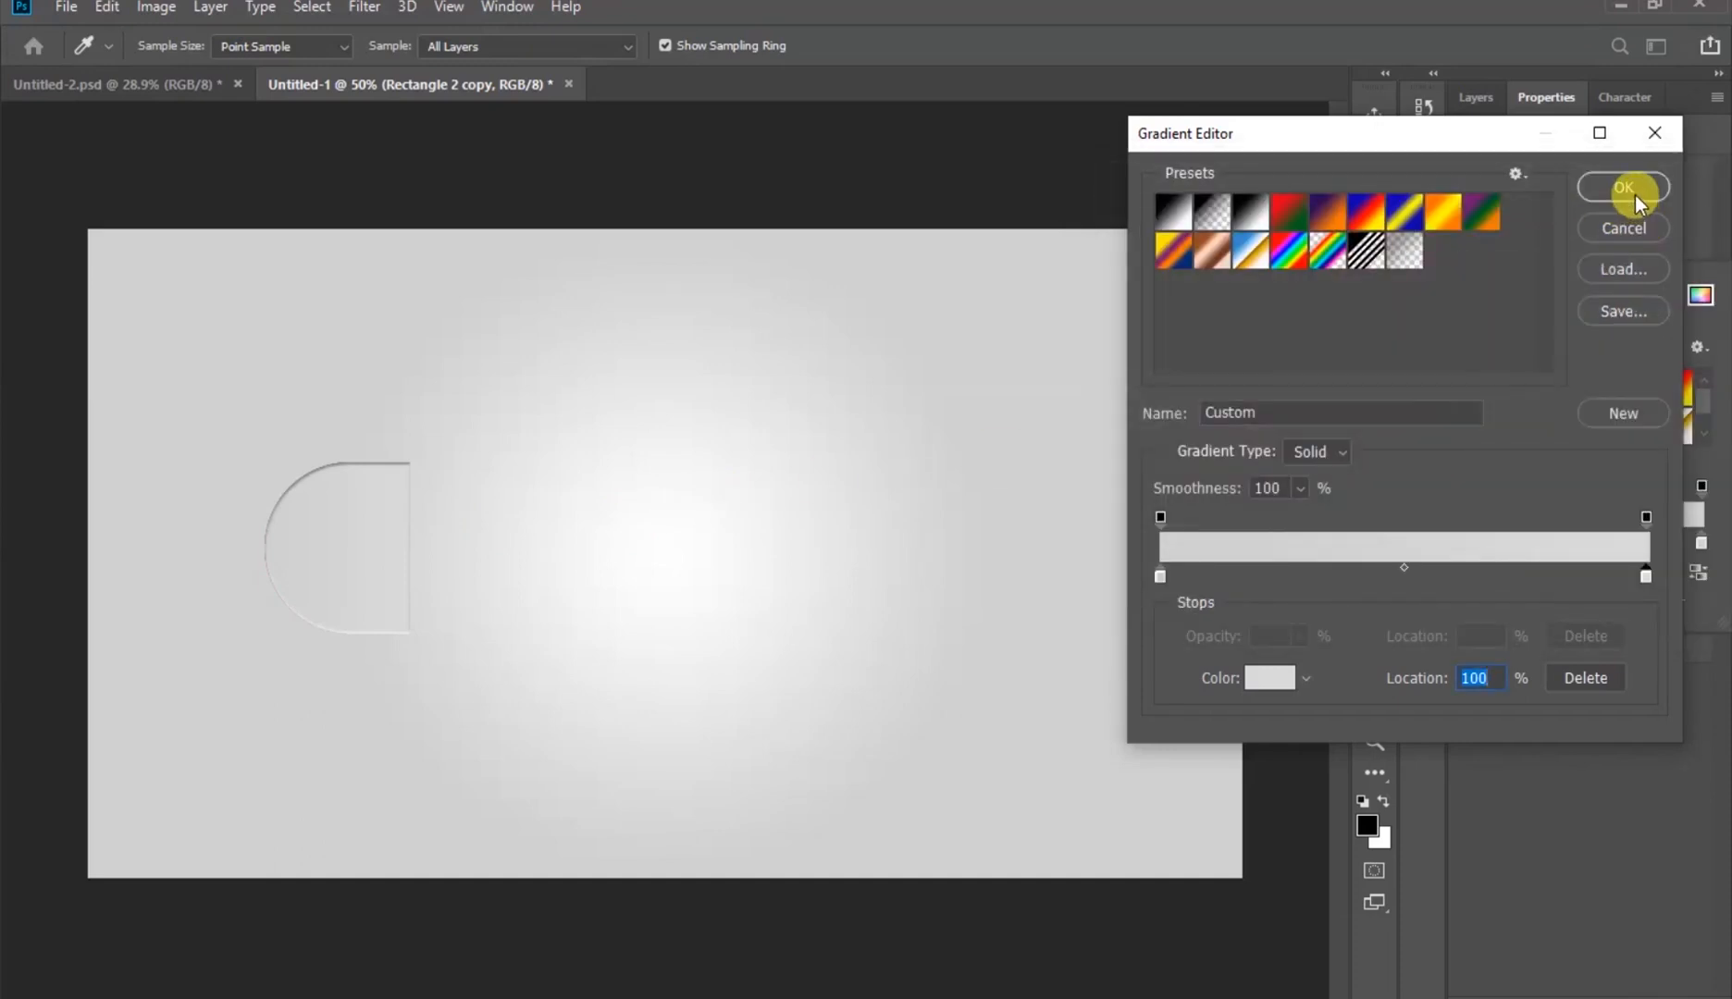
click(1633, 193)
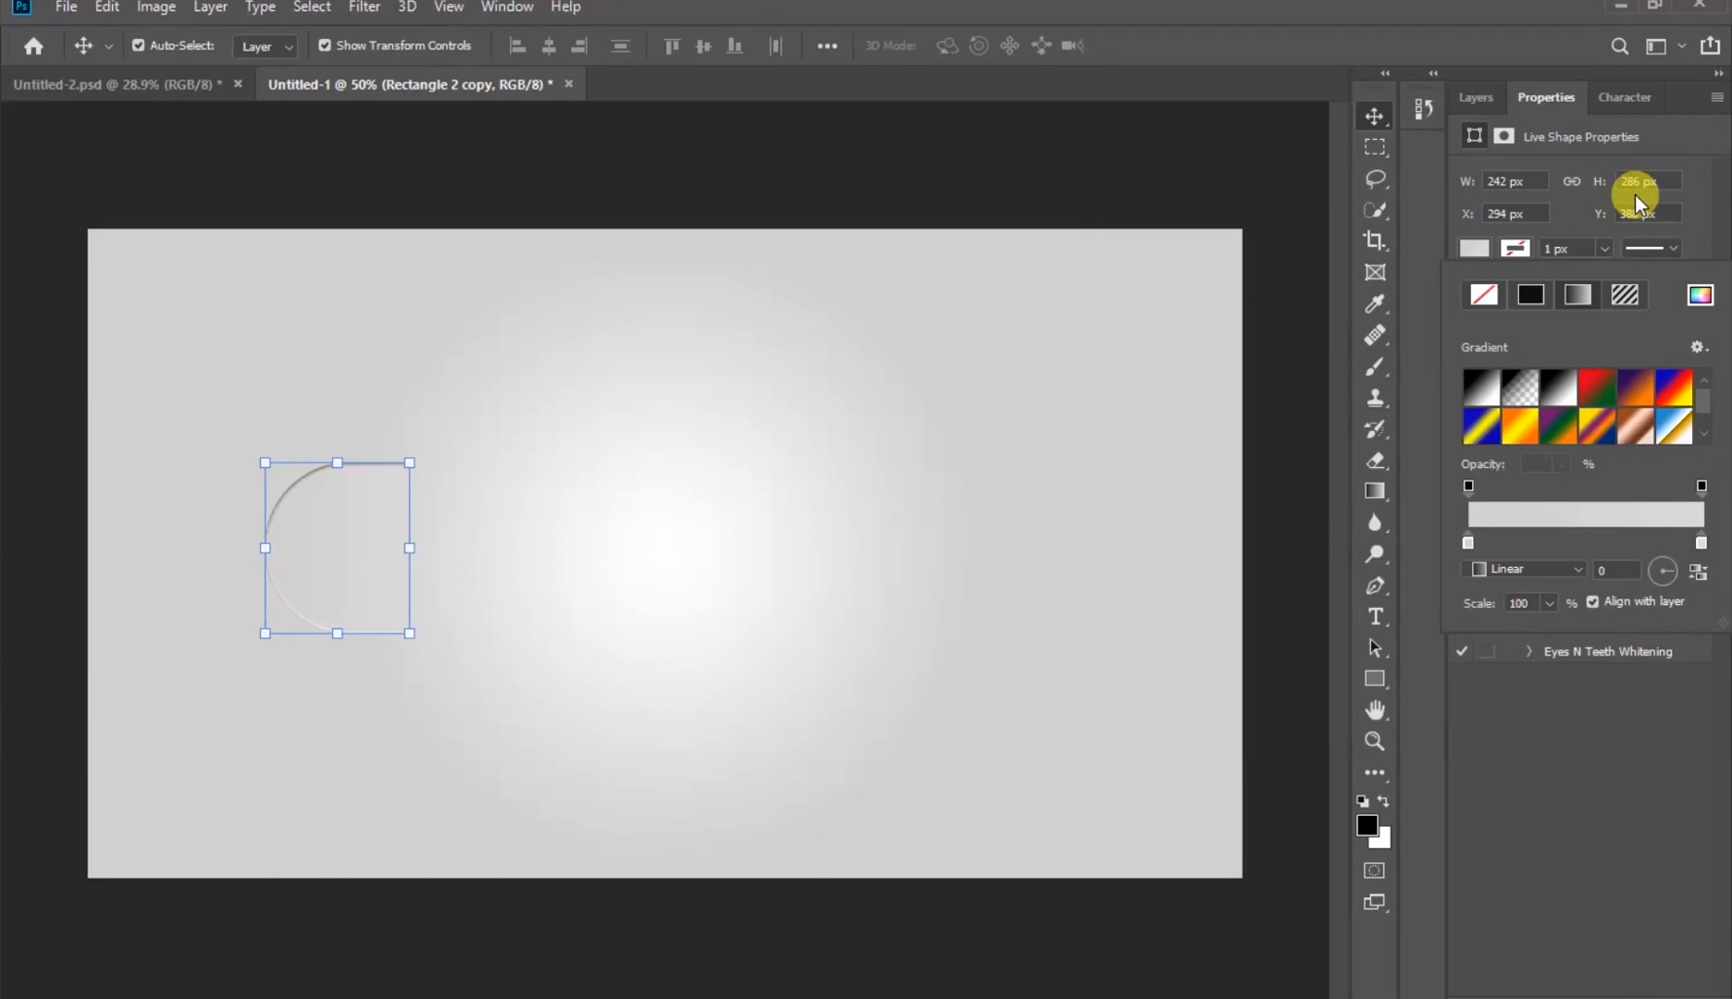
Skew the gray copy's curved side downward by about 7.5°, then narrow the copy from that side to about 86% width
click(1477, 98)
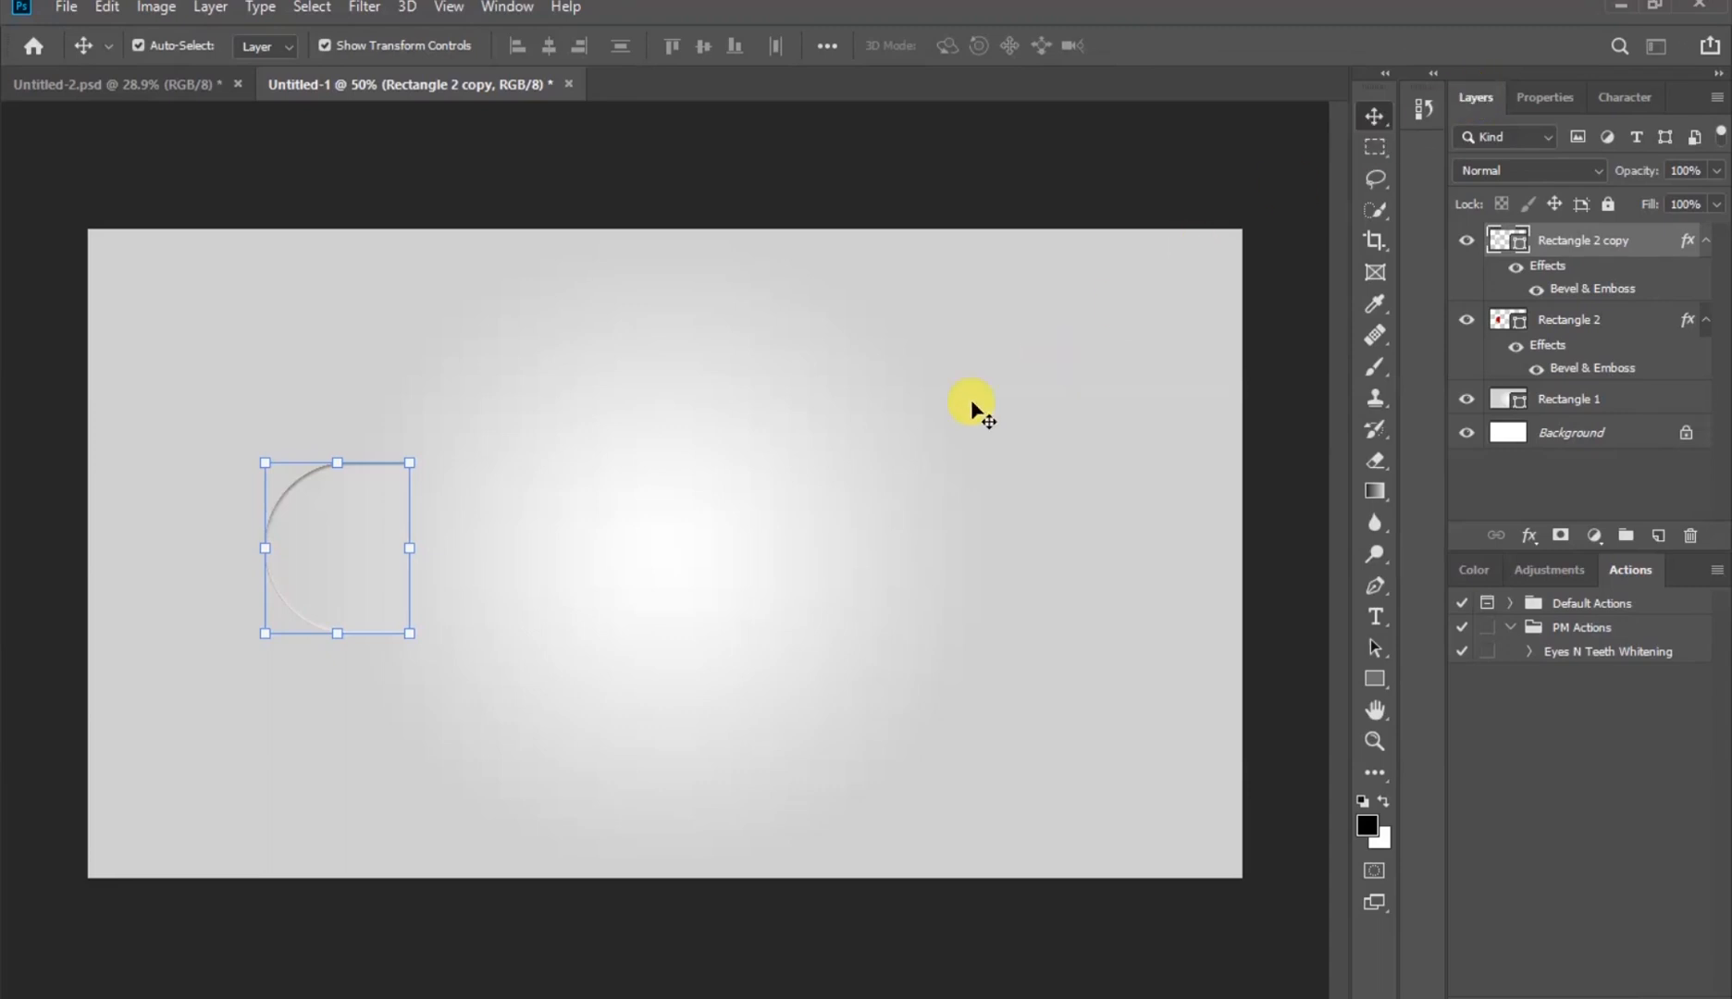
click(261, 550)
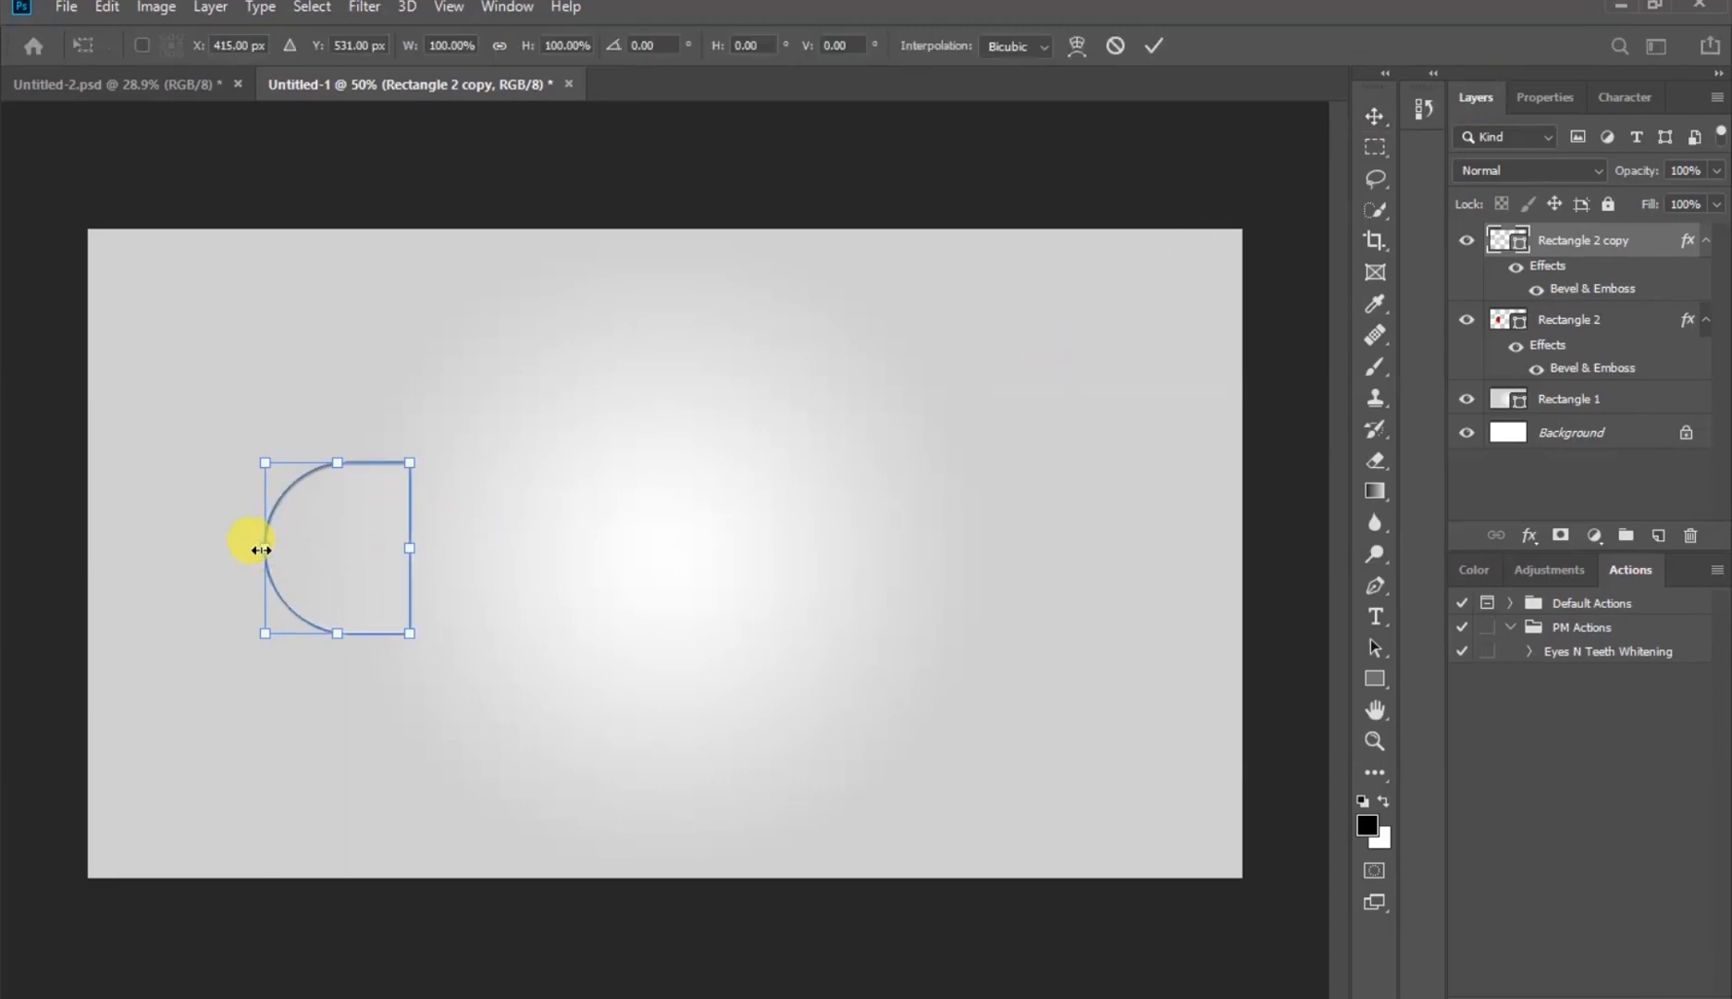
right_click(341, 546)
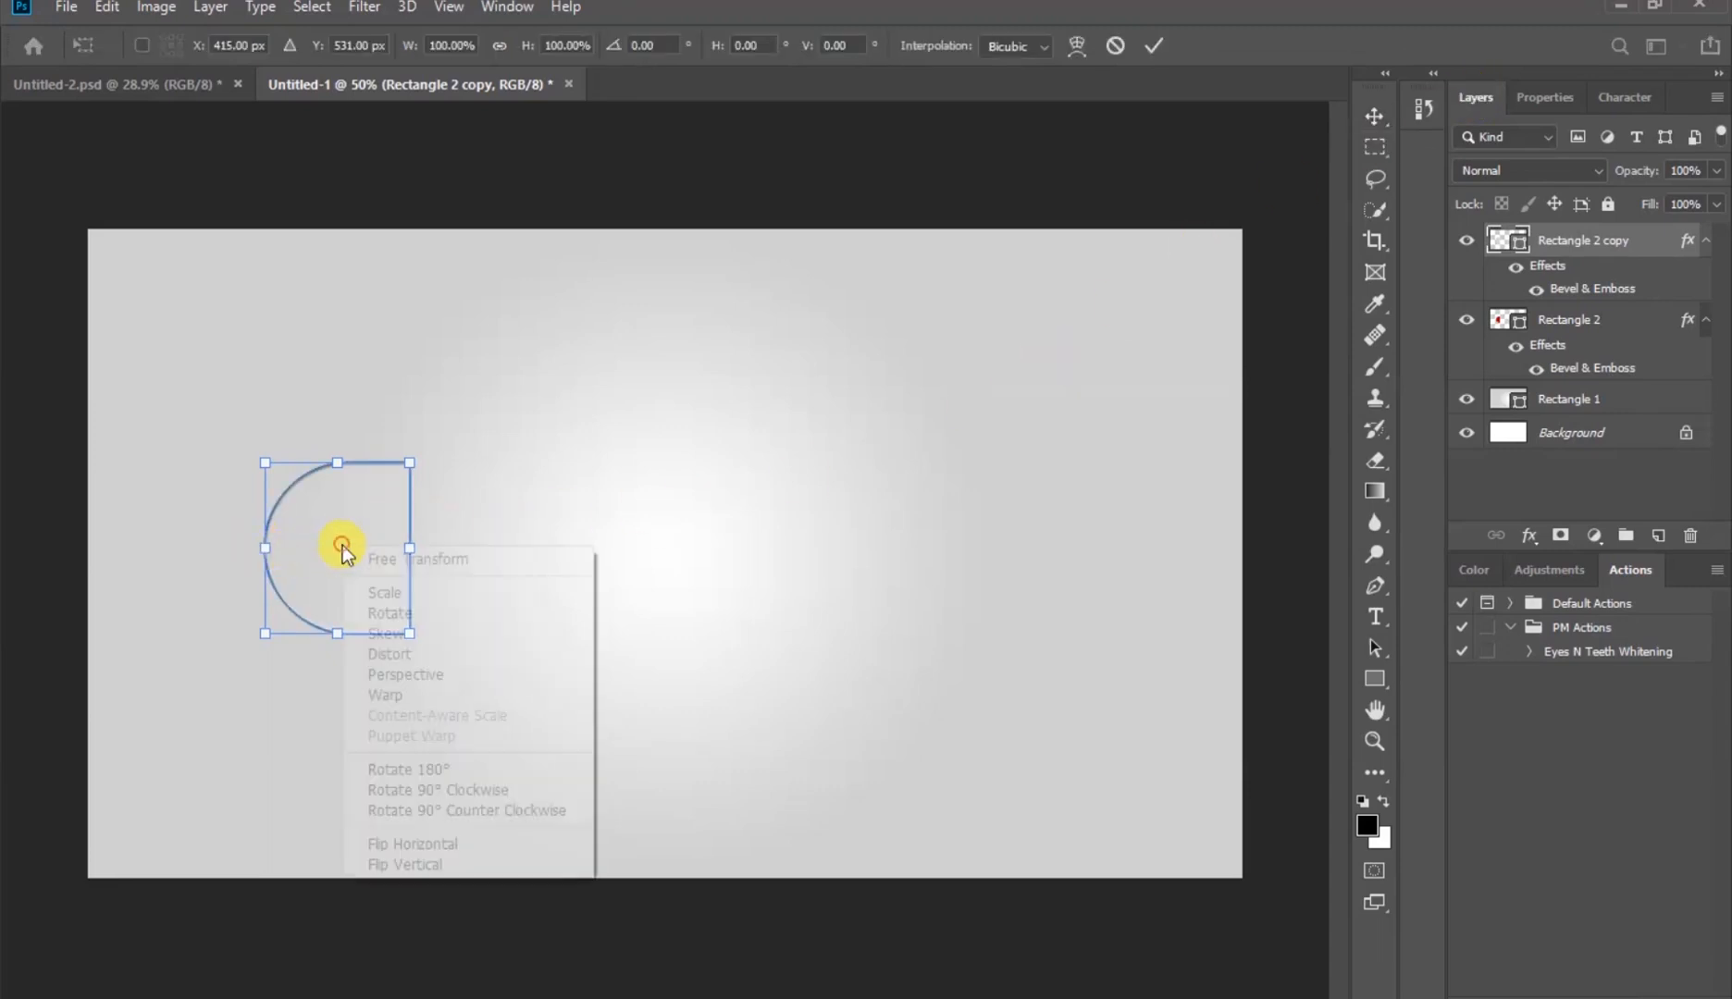
click(397, 637)
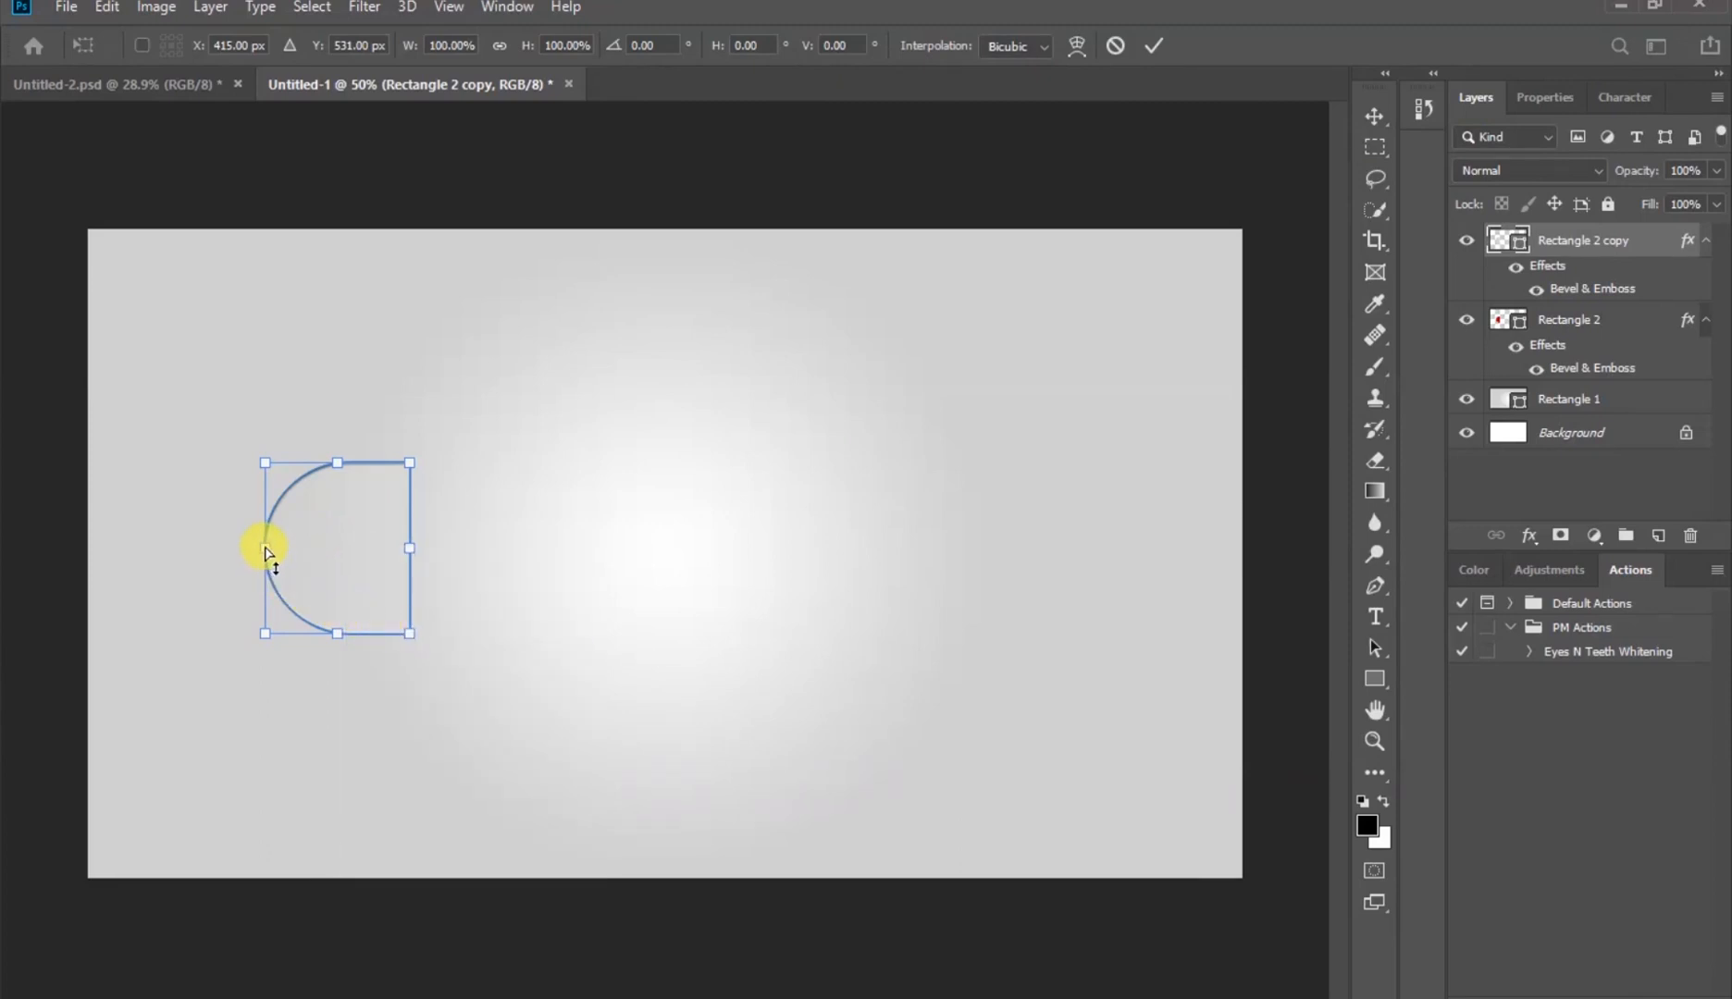
drag(265, 553, 265, 572)
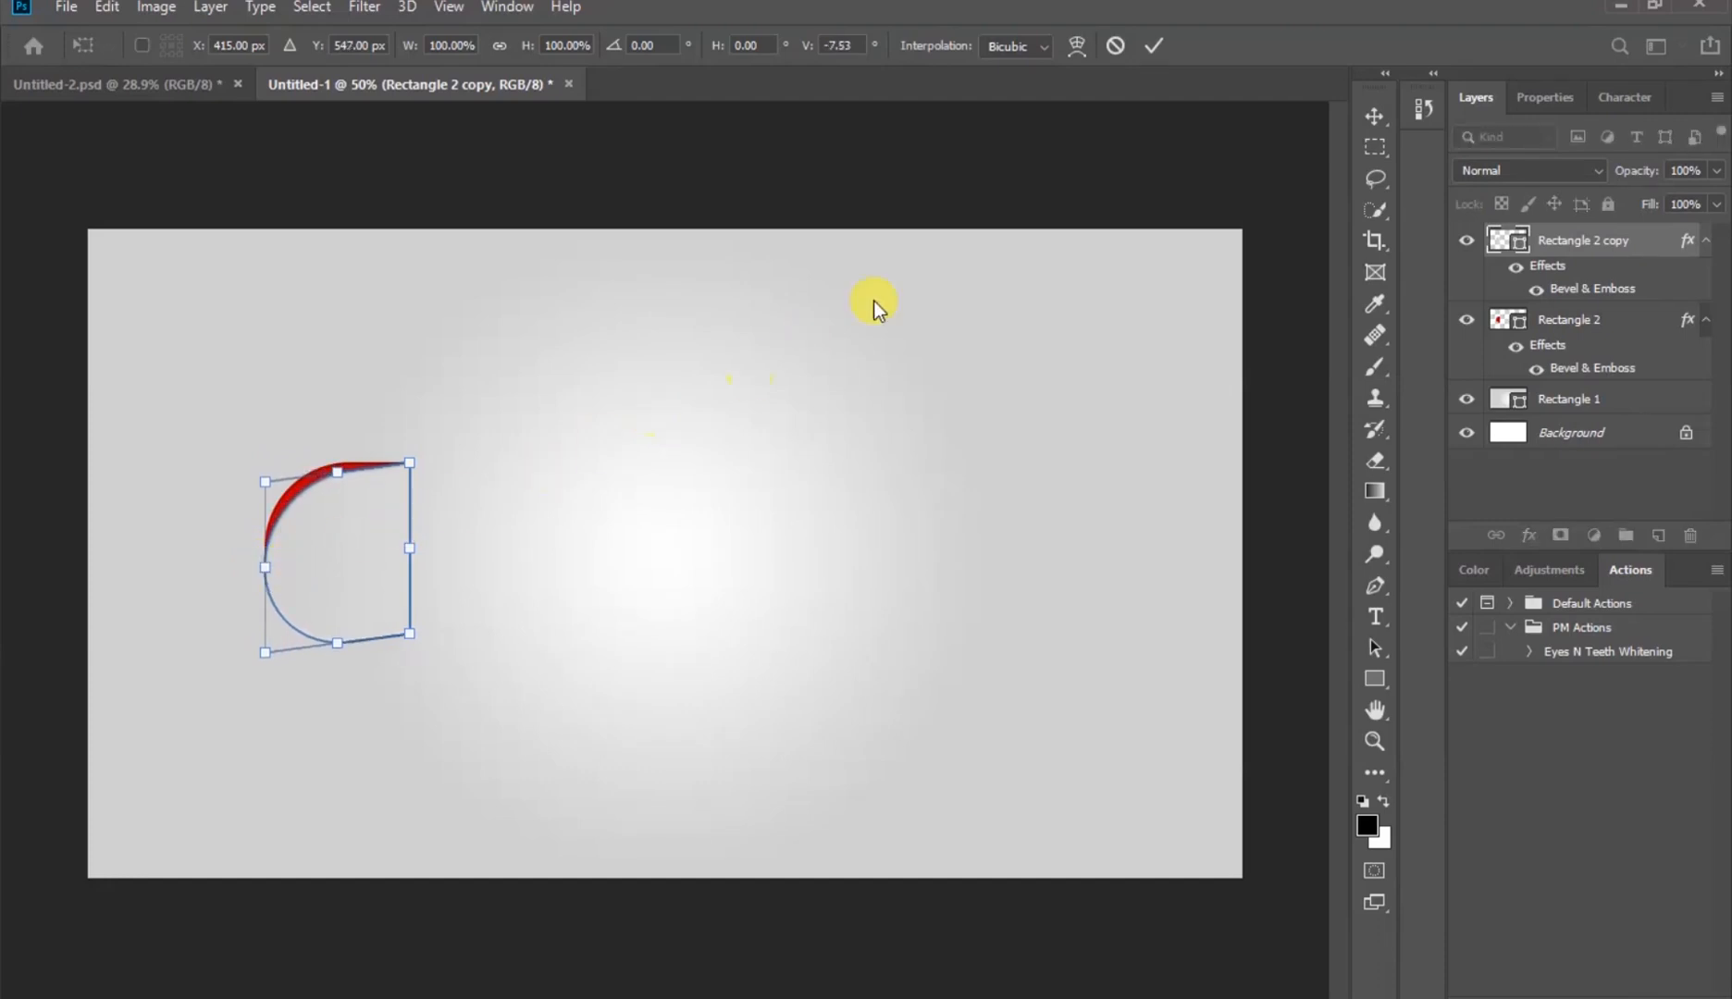
click(1155, 53)
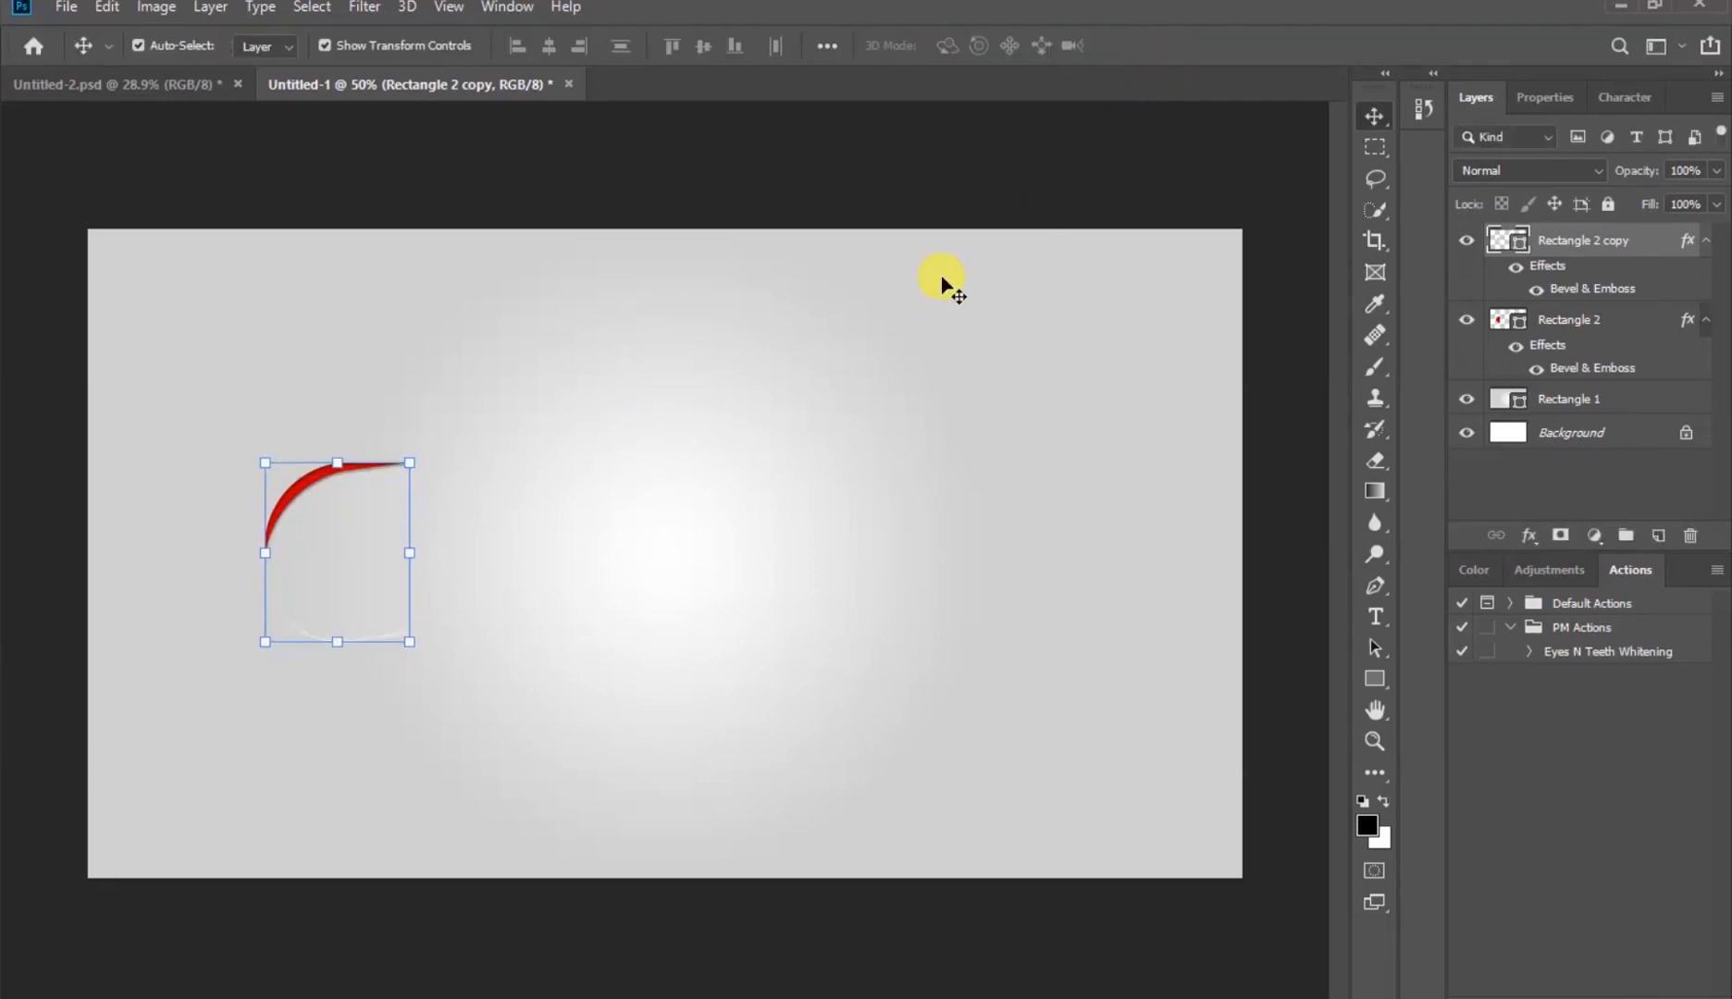
drag(265, 552, 285, 554)
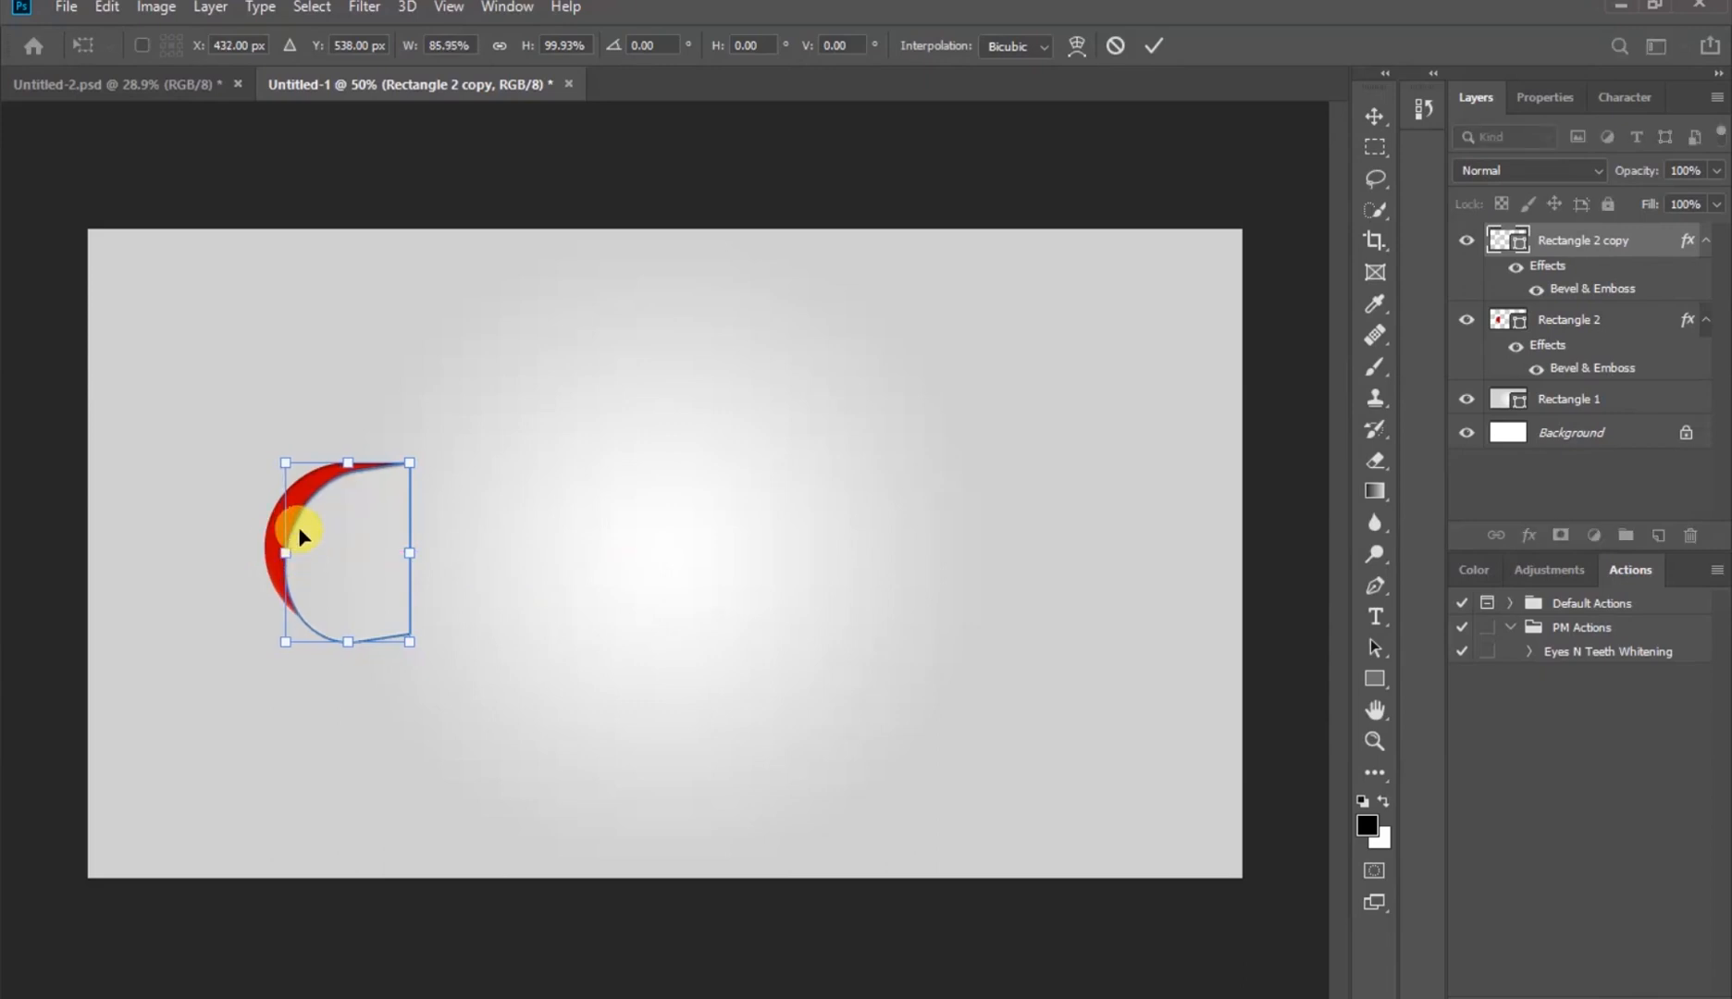
click(1155, 46)
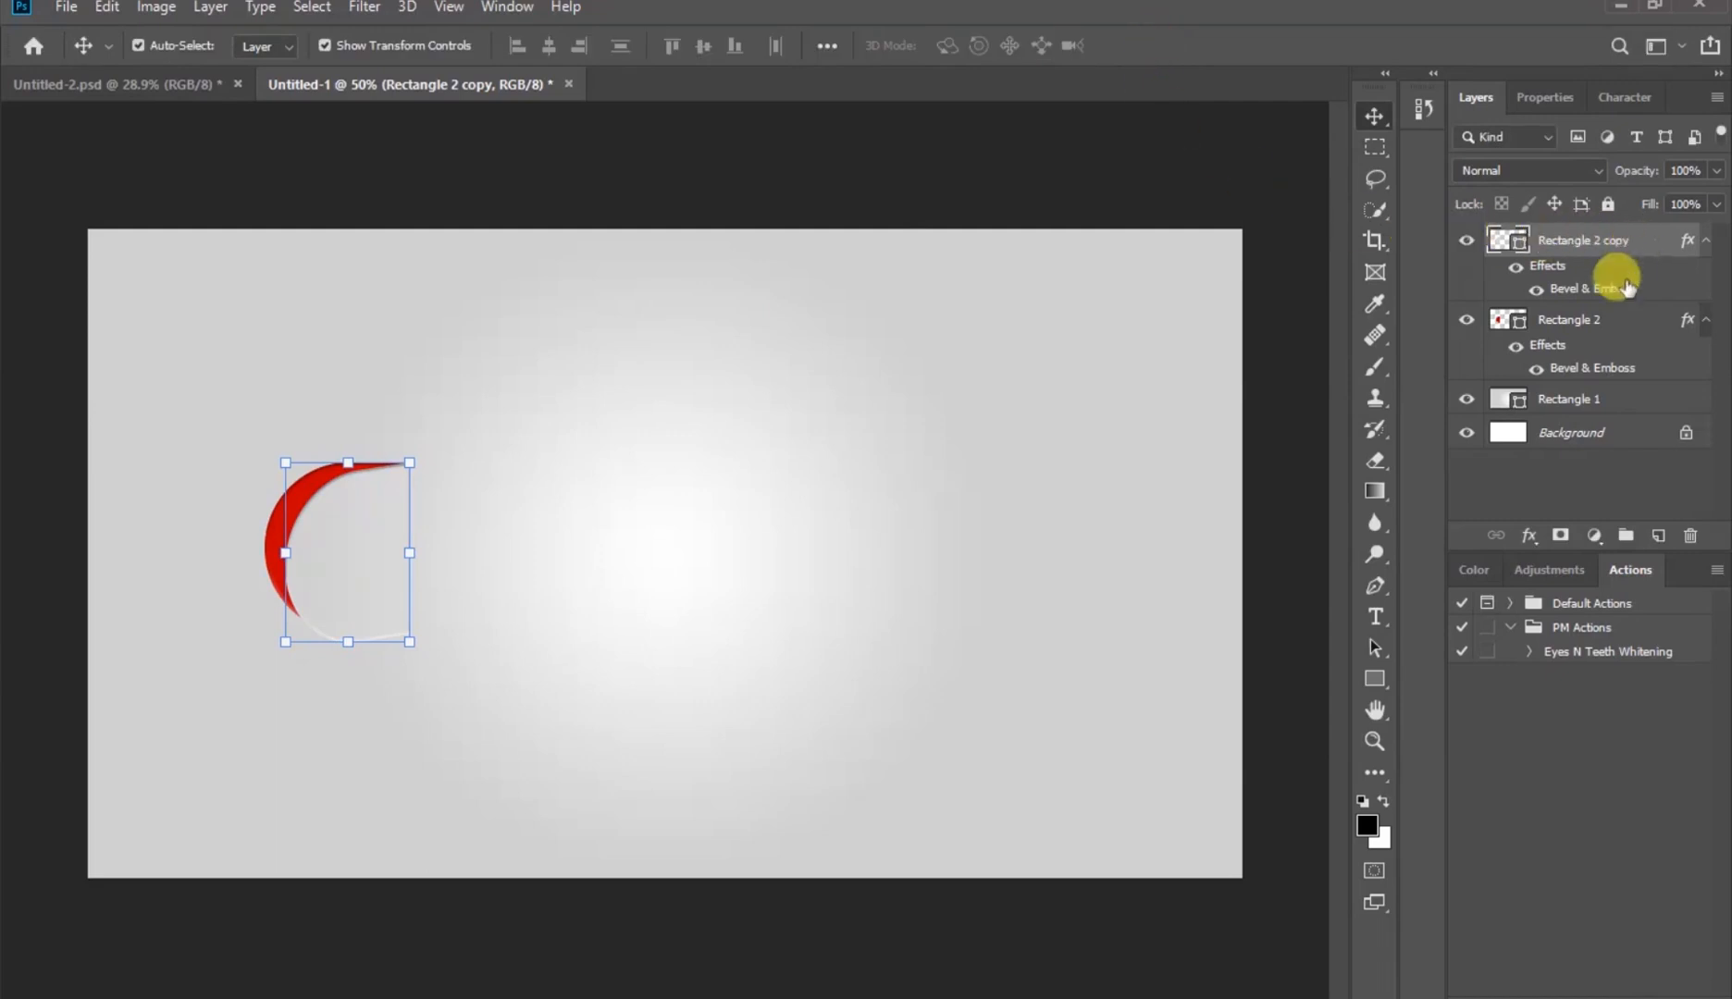
Turn off Bevel & Emboss on the gray copy and enable a Drop Shadow effect instead
click(1528, 537)
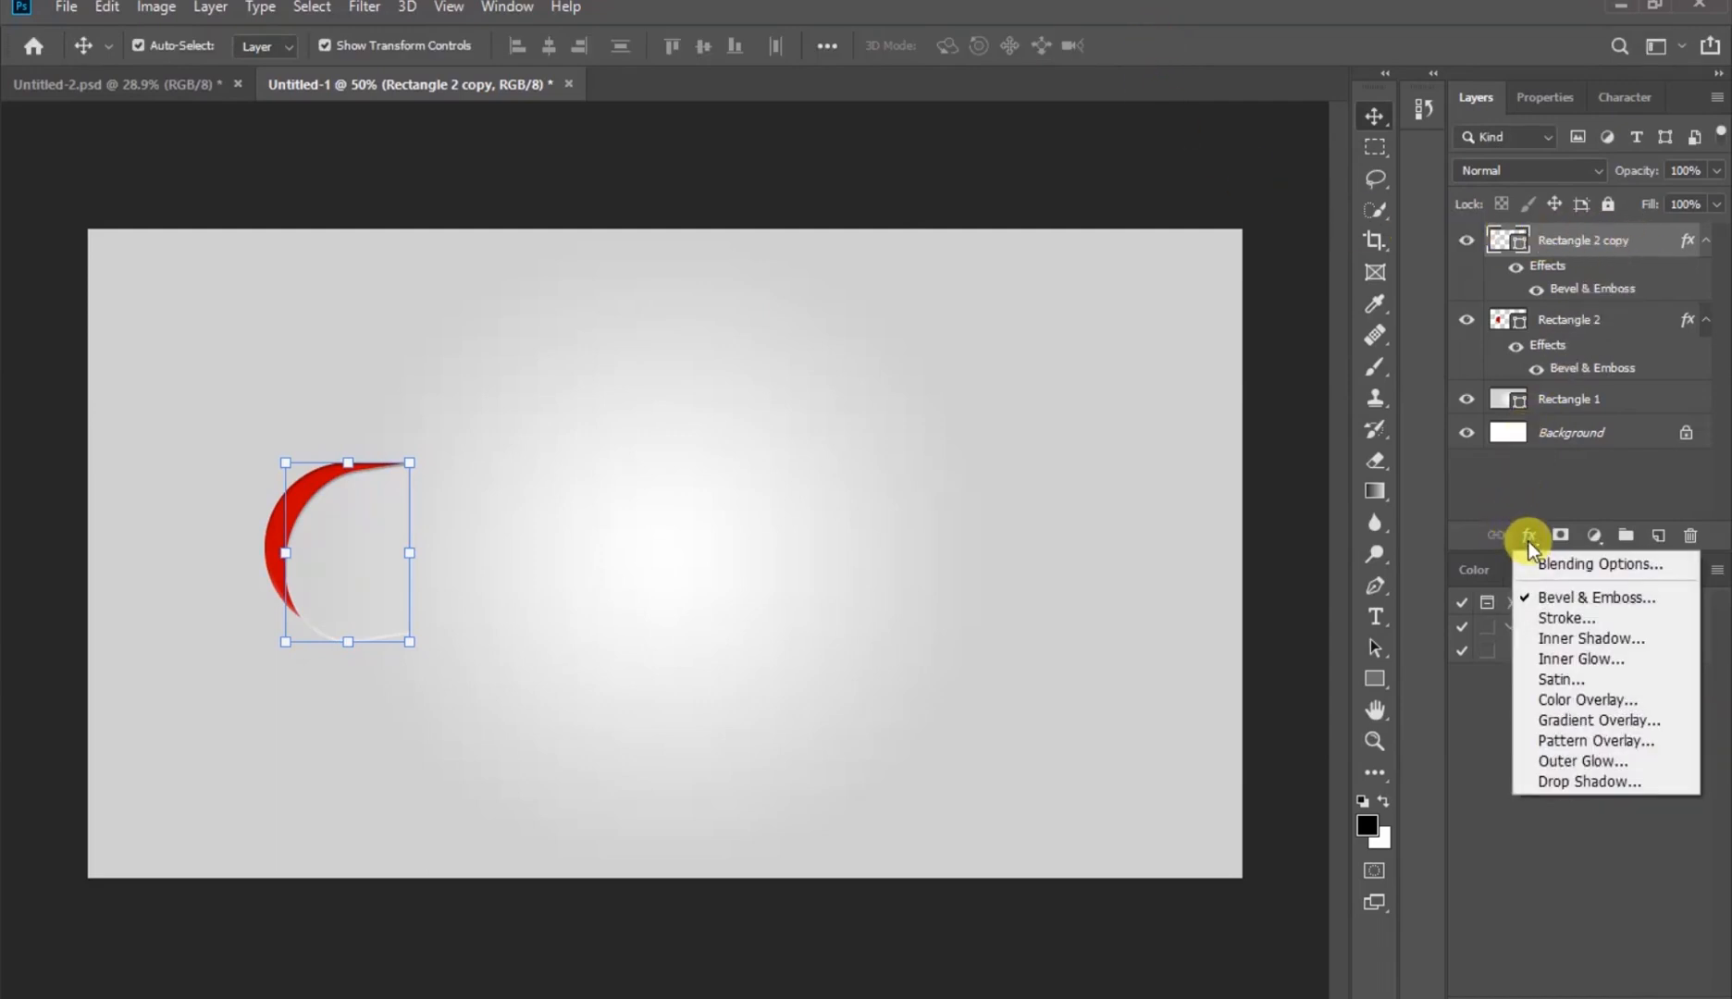
click(1550, 600)
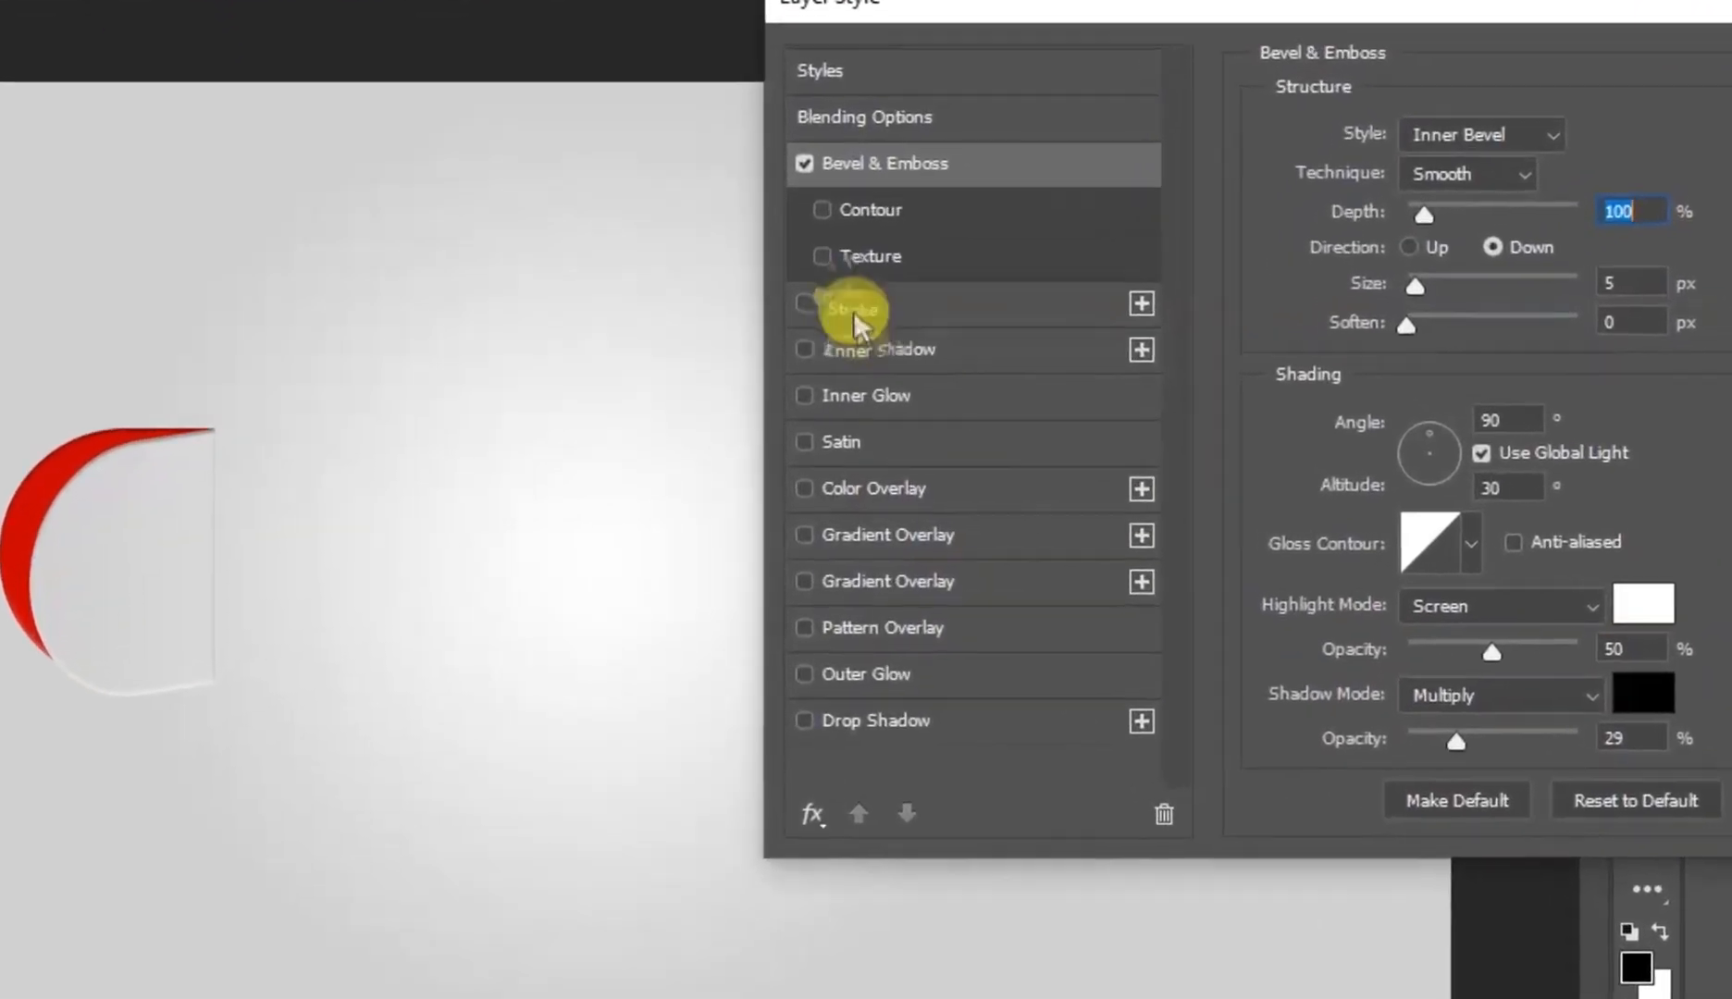
click(803, 159)
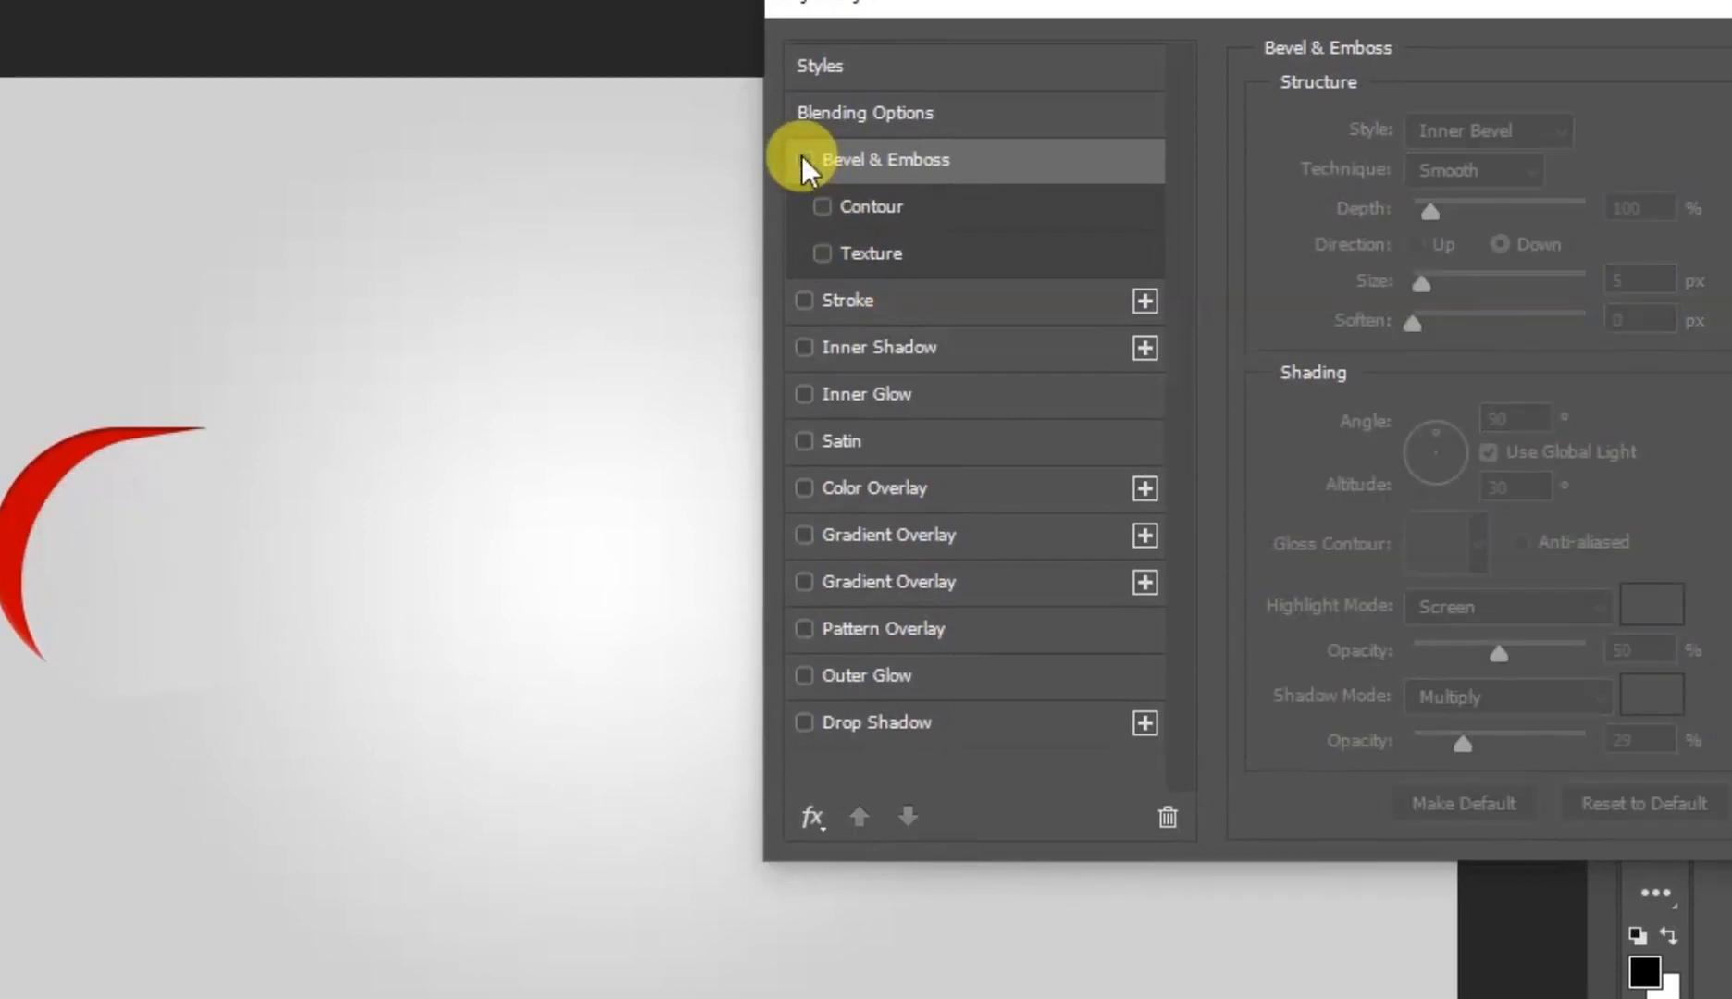
click(805, 722)
click(875, 724)
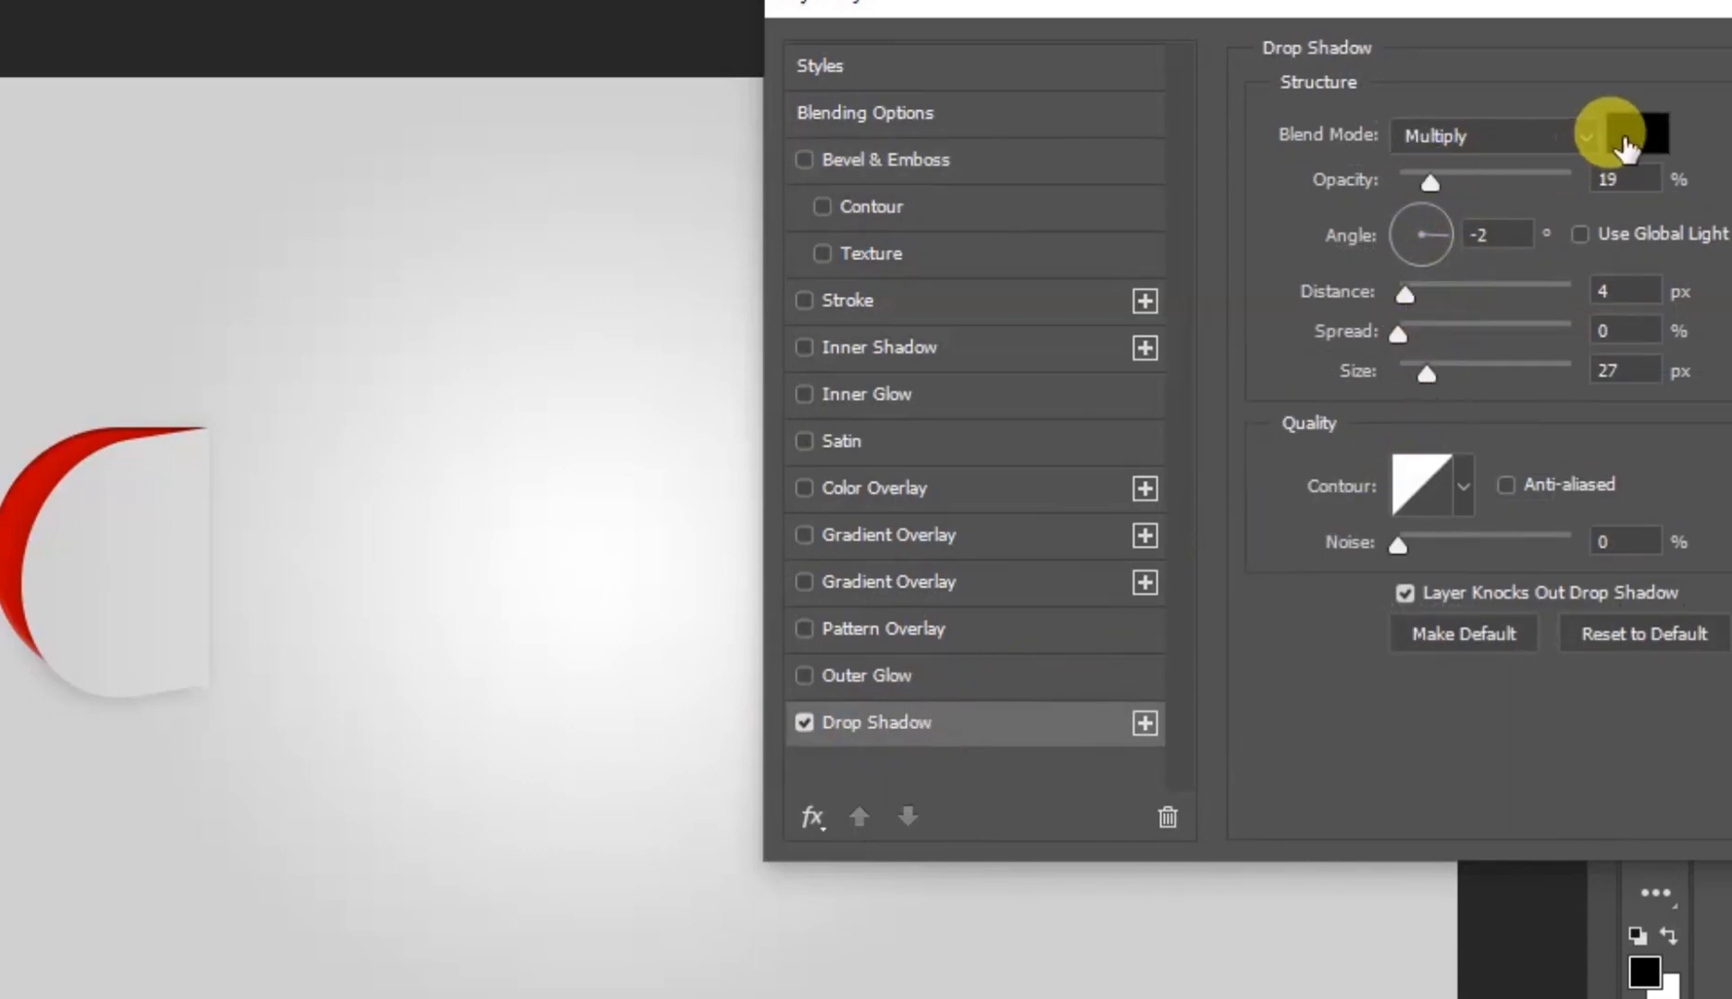
Set the drop shadow to Multiply, 49% opacity, 0° angle, 13 px distance and 32 px size, and apply the layer style
click(1585, 136)
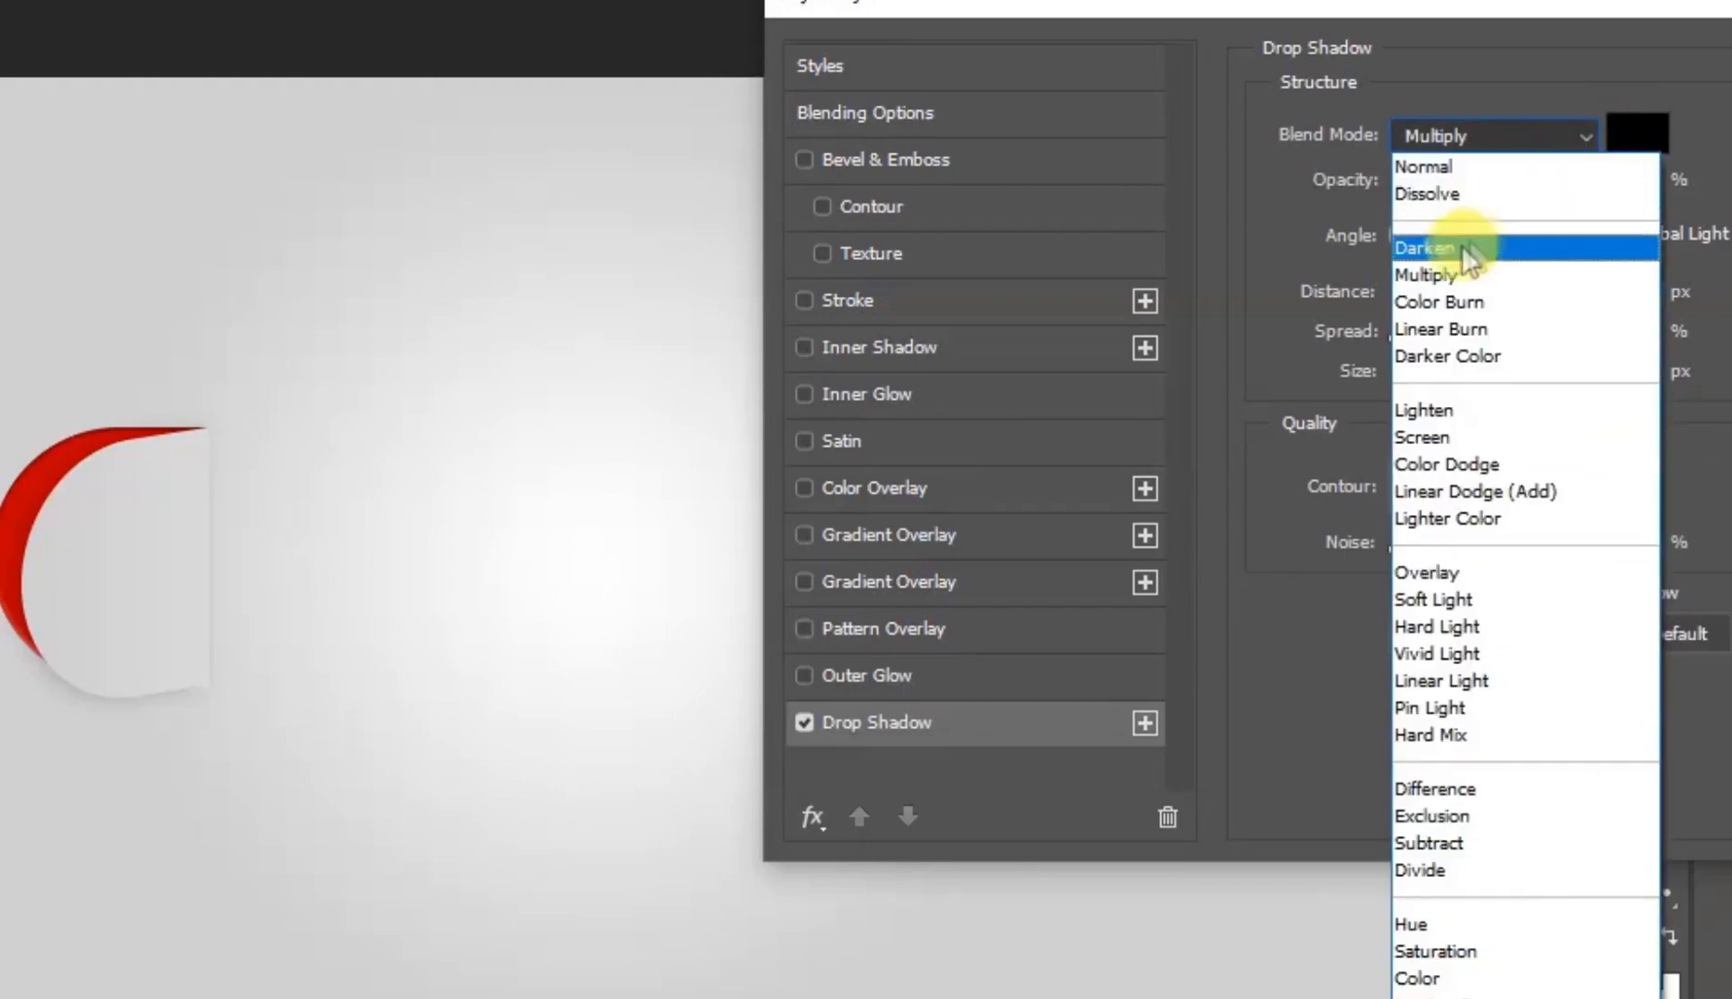
click(1544, 275)
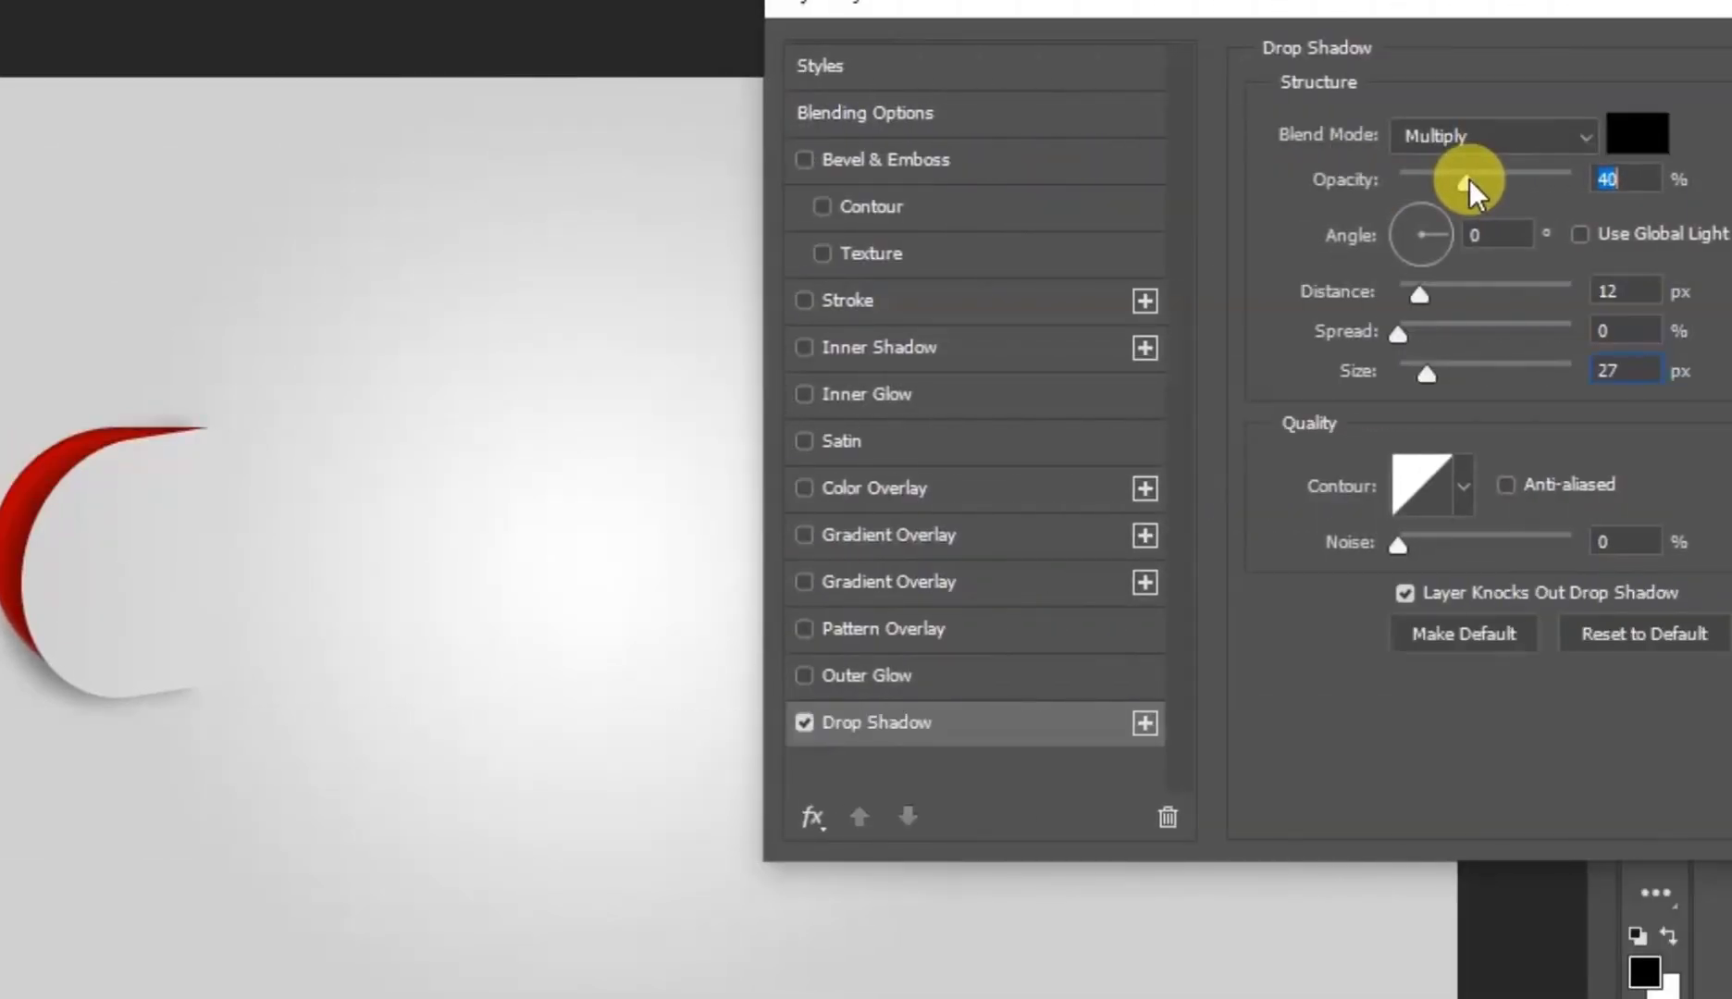
drag(1469, 179, 1477, 183)
mouse_move(1436, 289)
mouse_down()
mouse_move(1415, 292)
mouse_move(1425, 304)
mouse_up()
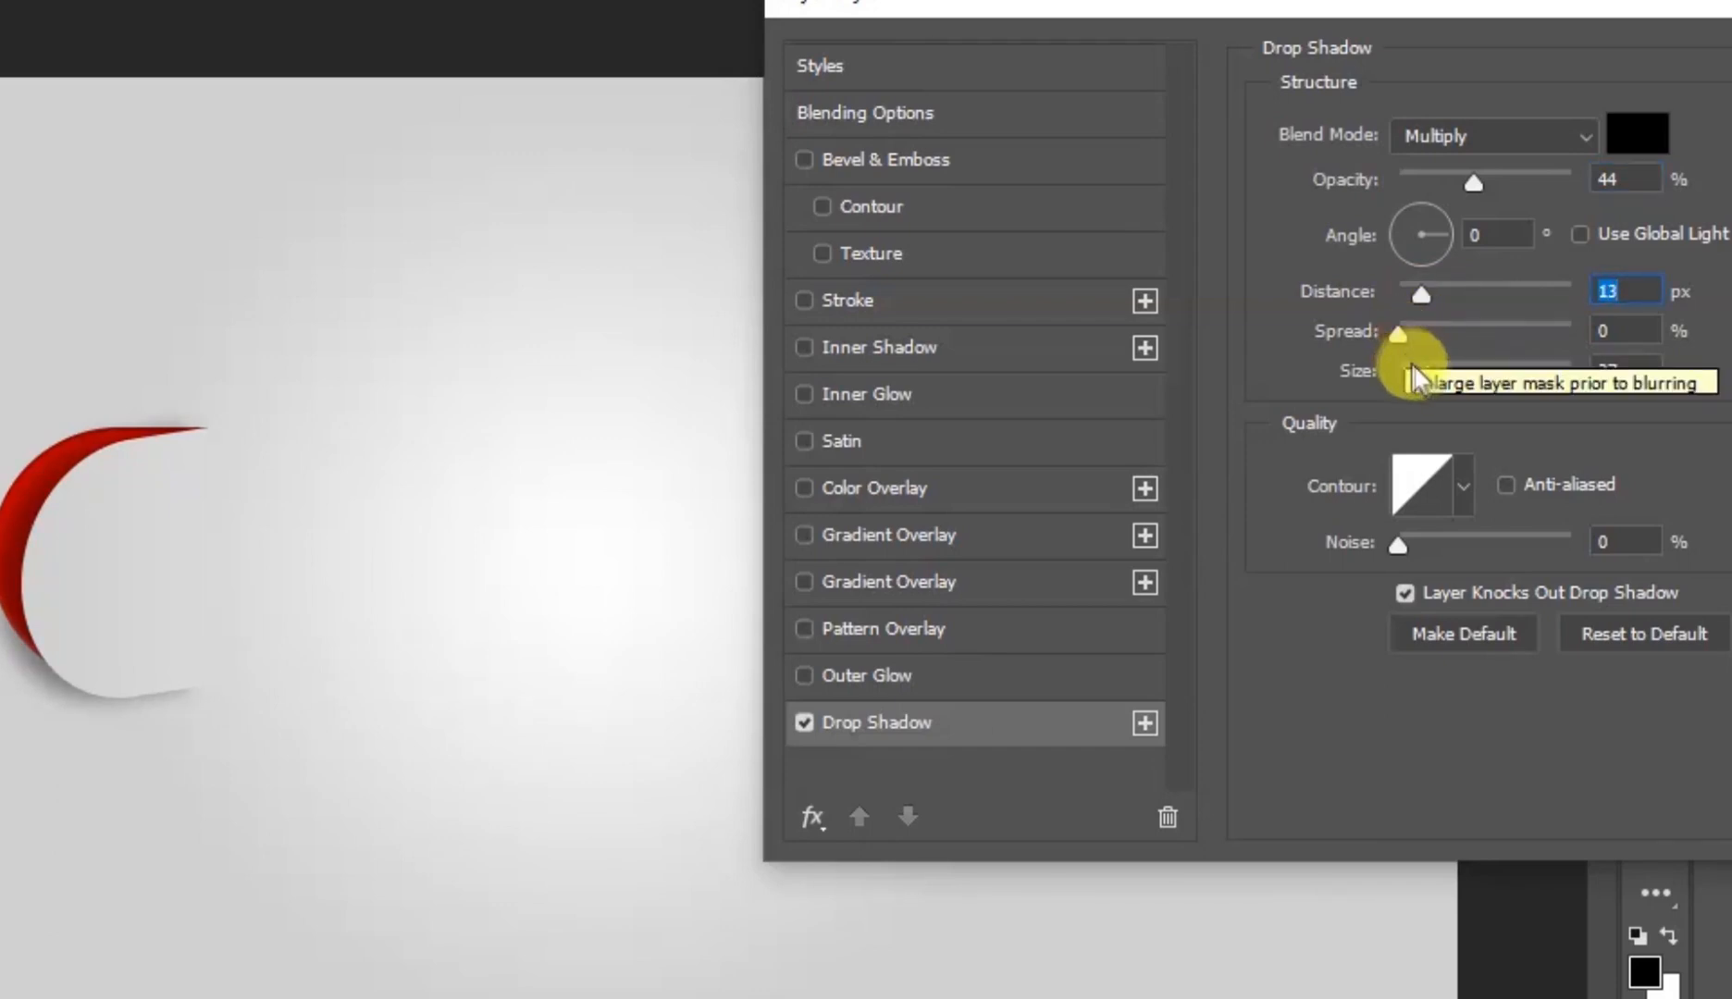
drag(1430, 374, 1434, 372)
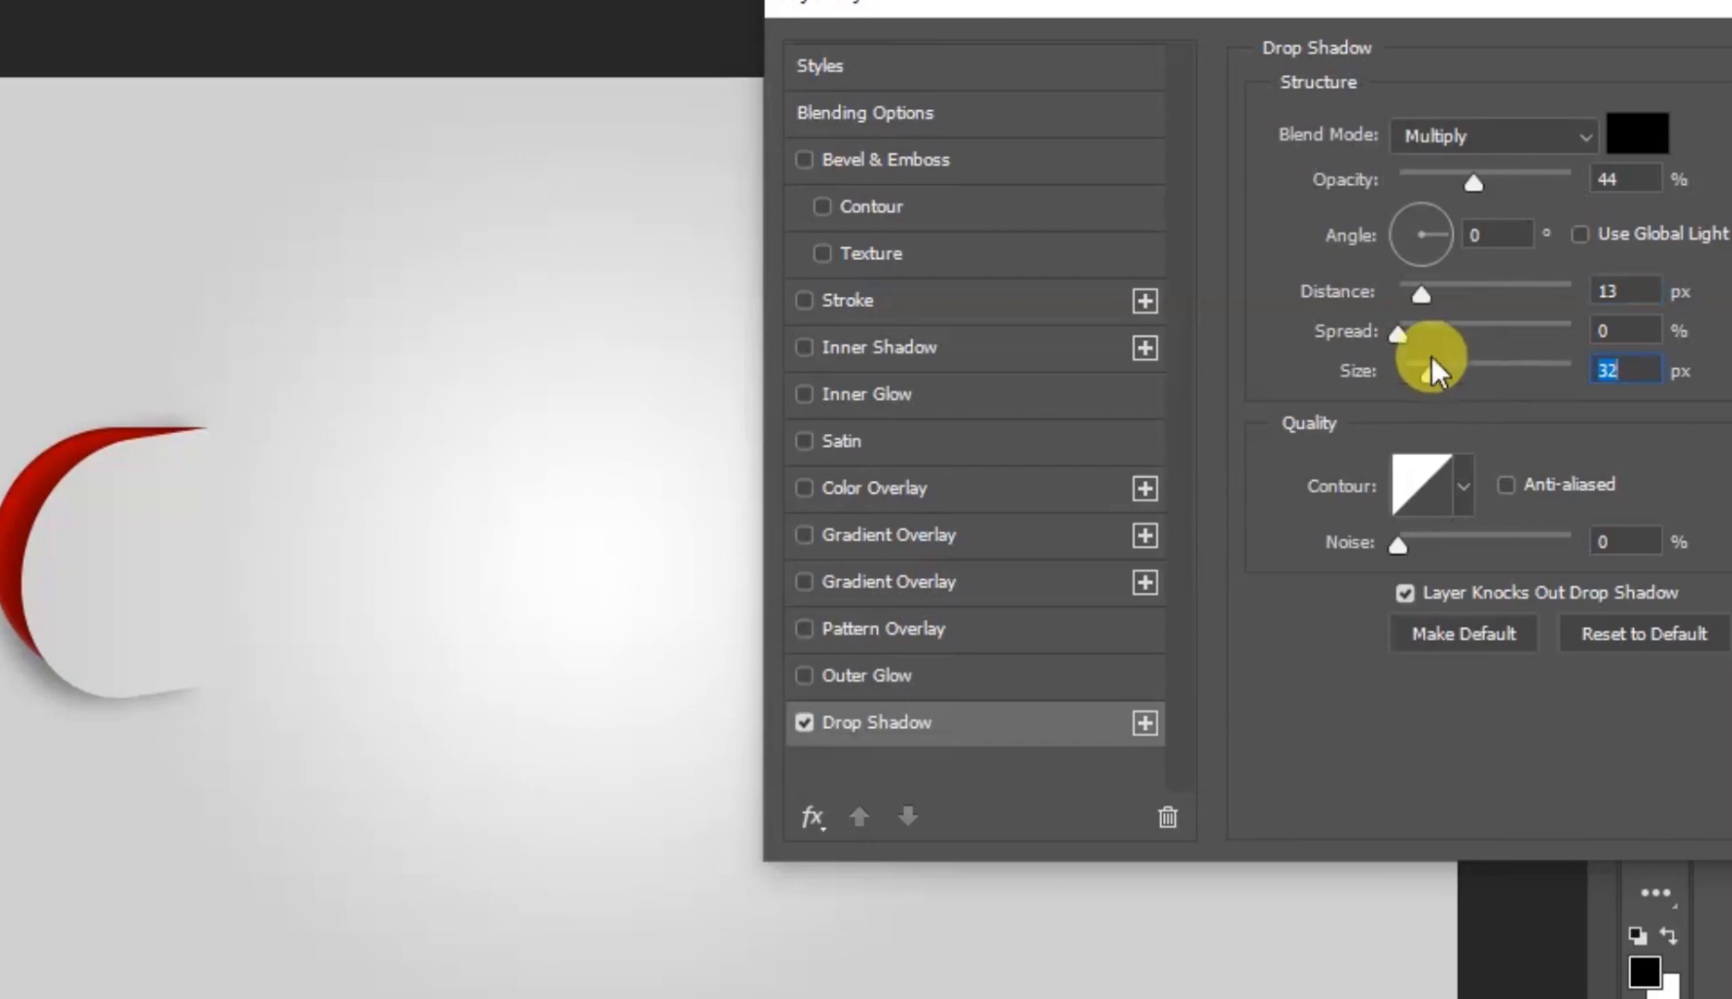
drag(1474, 190, 1484, 185)
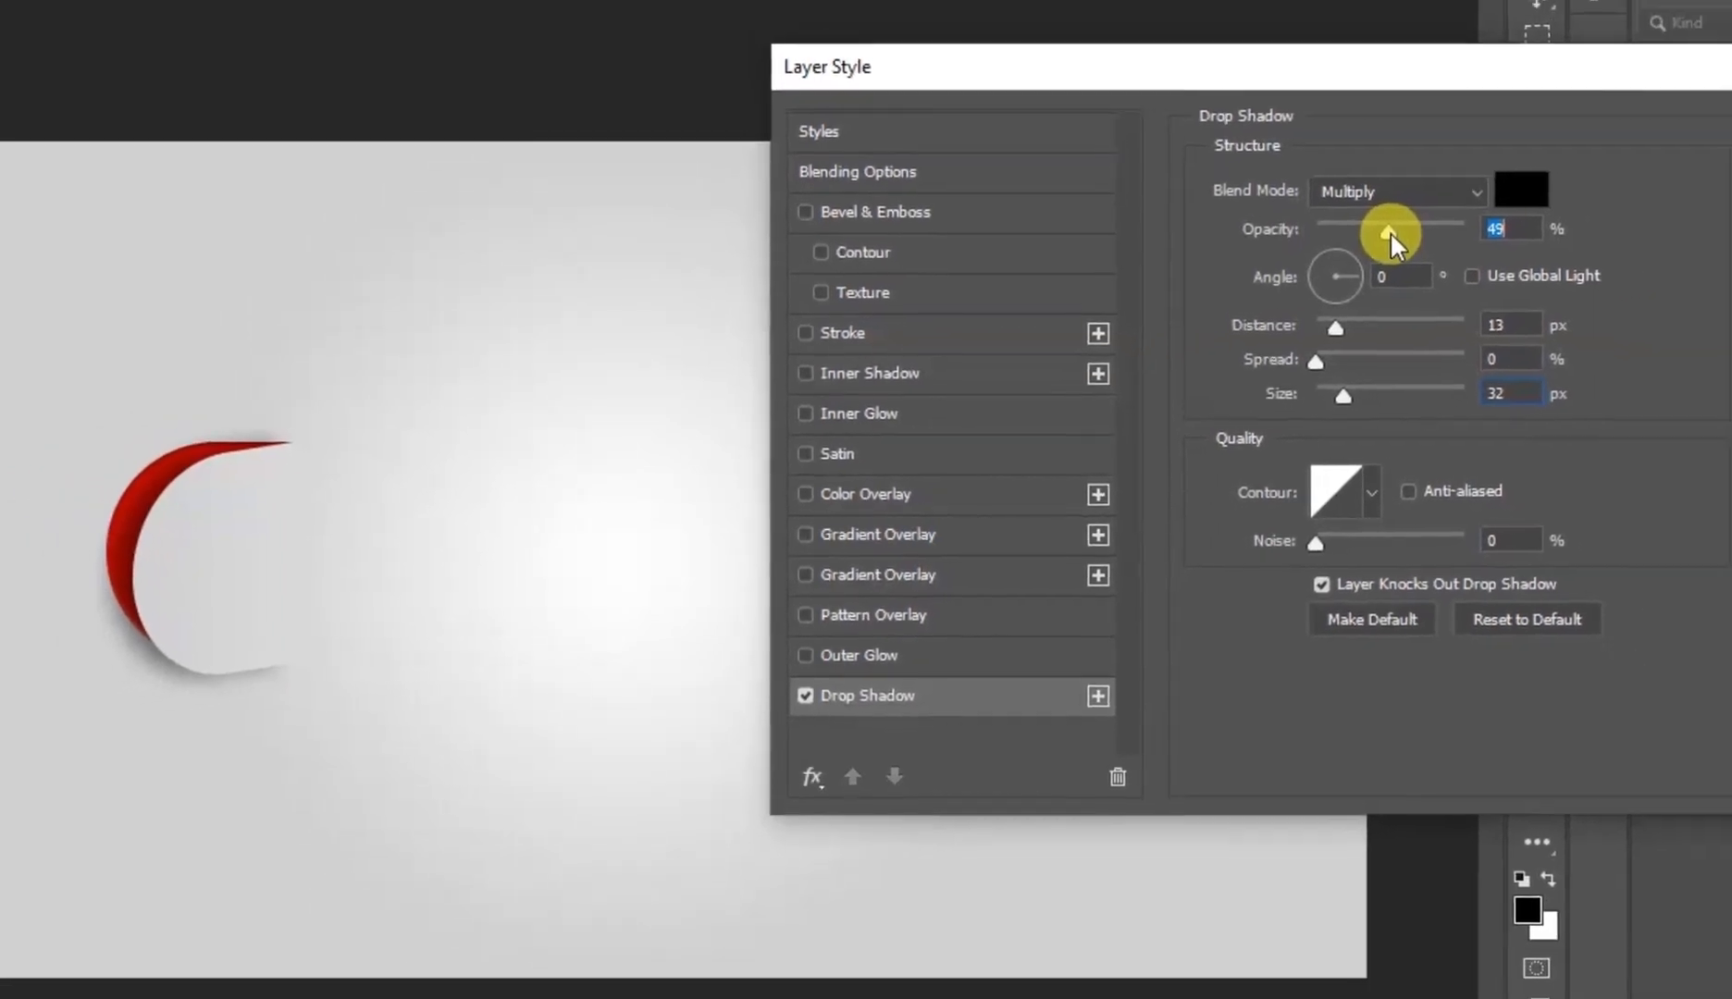
click(1701, 192)
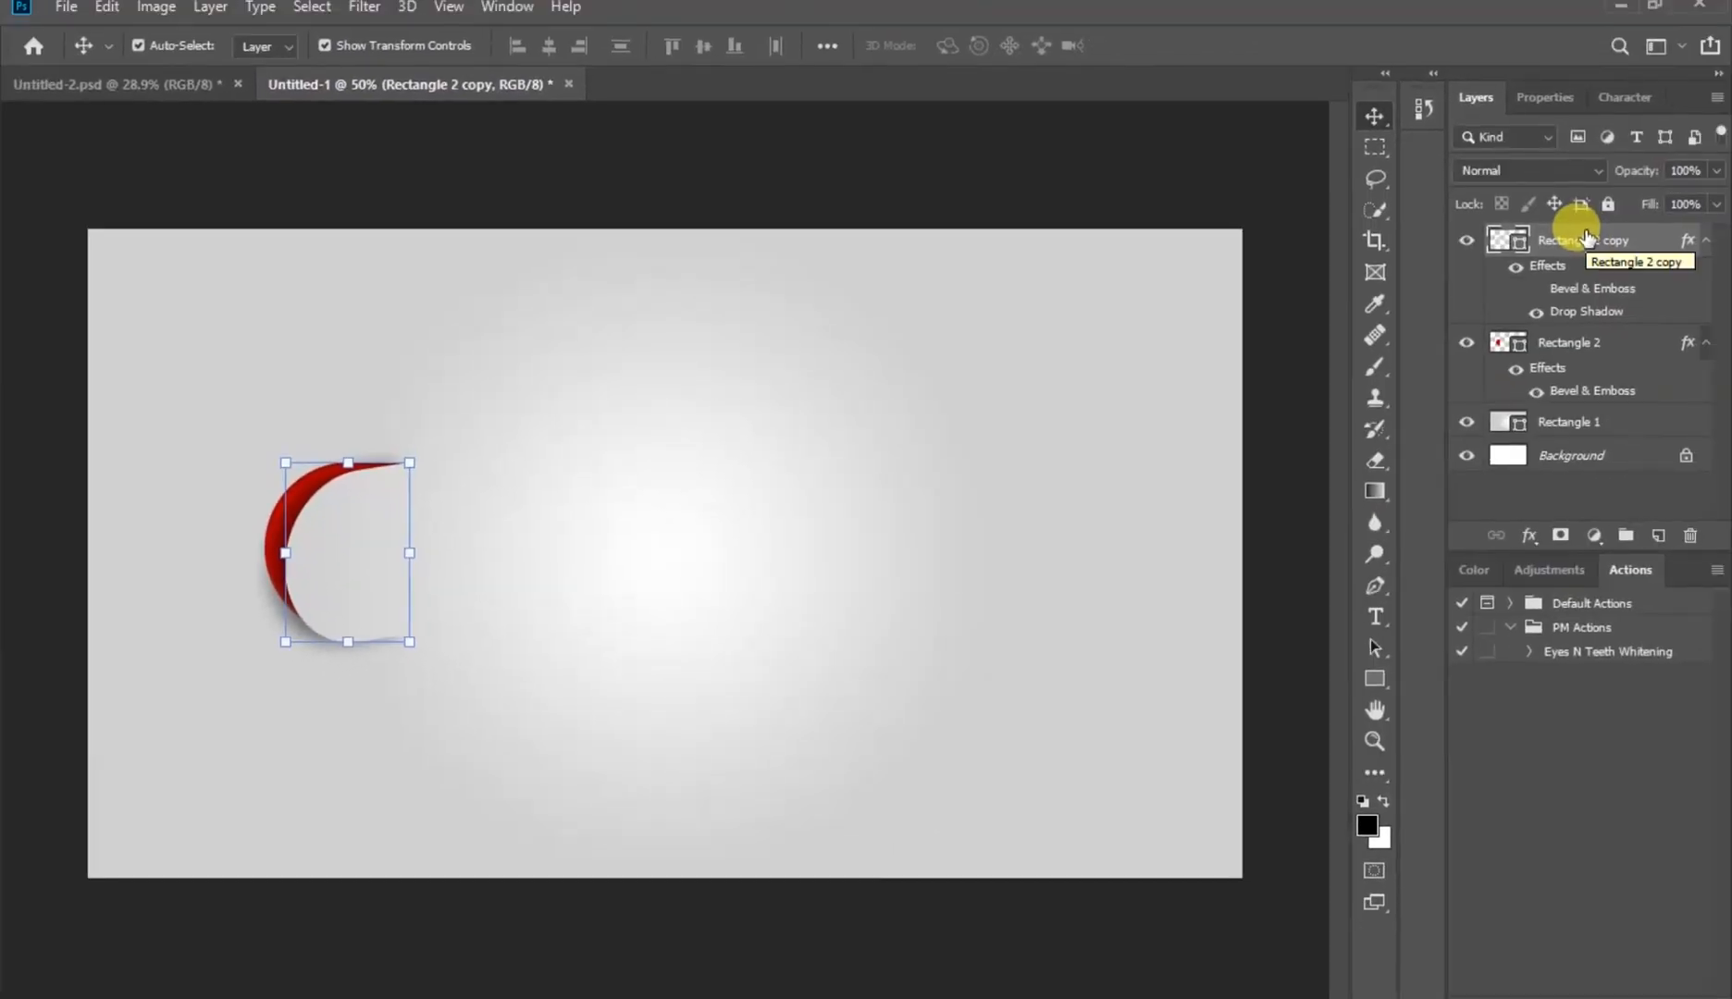
Add the red text HRISTMAS in one line and move it so it starts over the gray half-rounded shape
click(1289, 386)
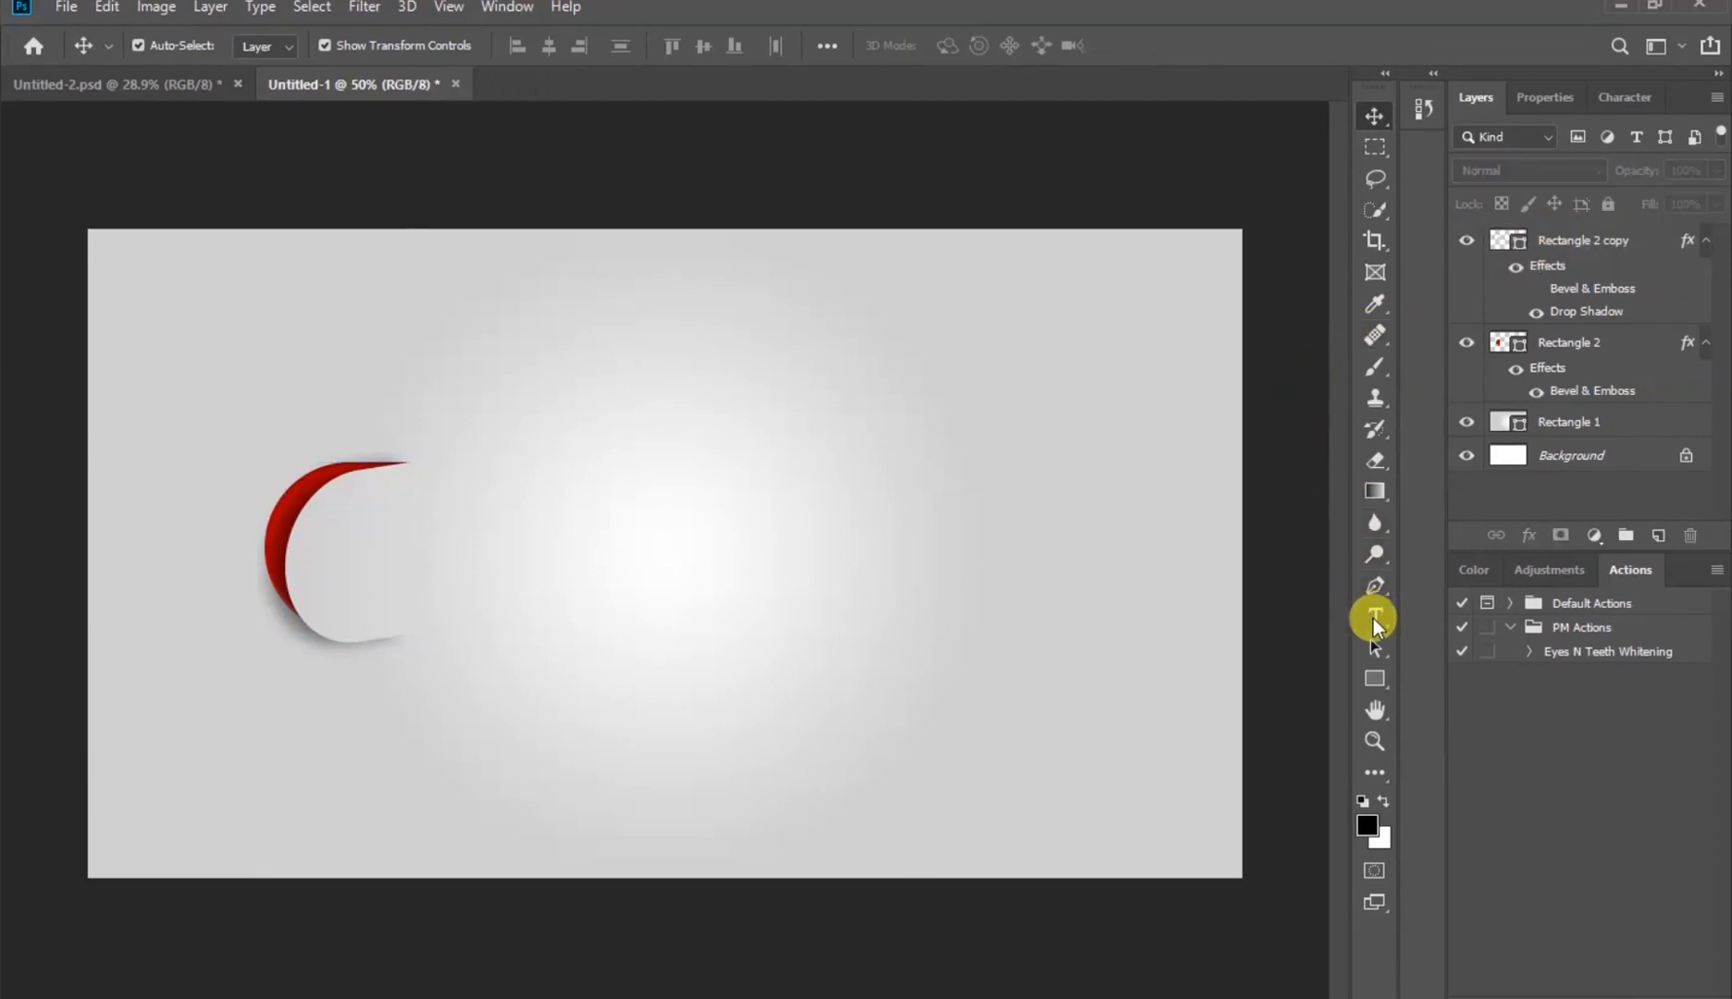
click(1374, 619)
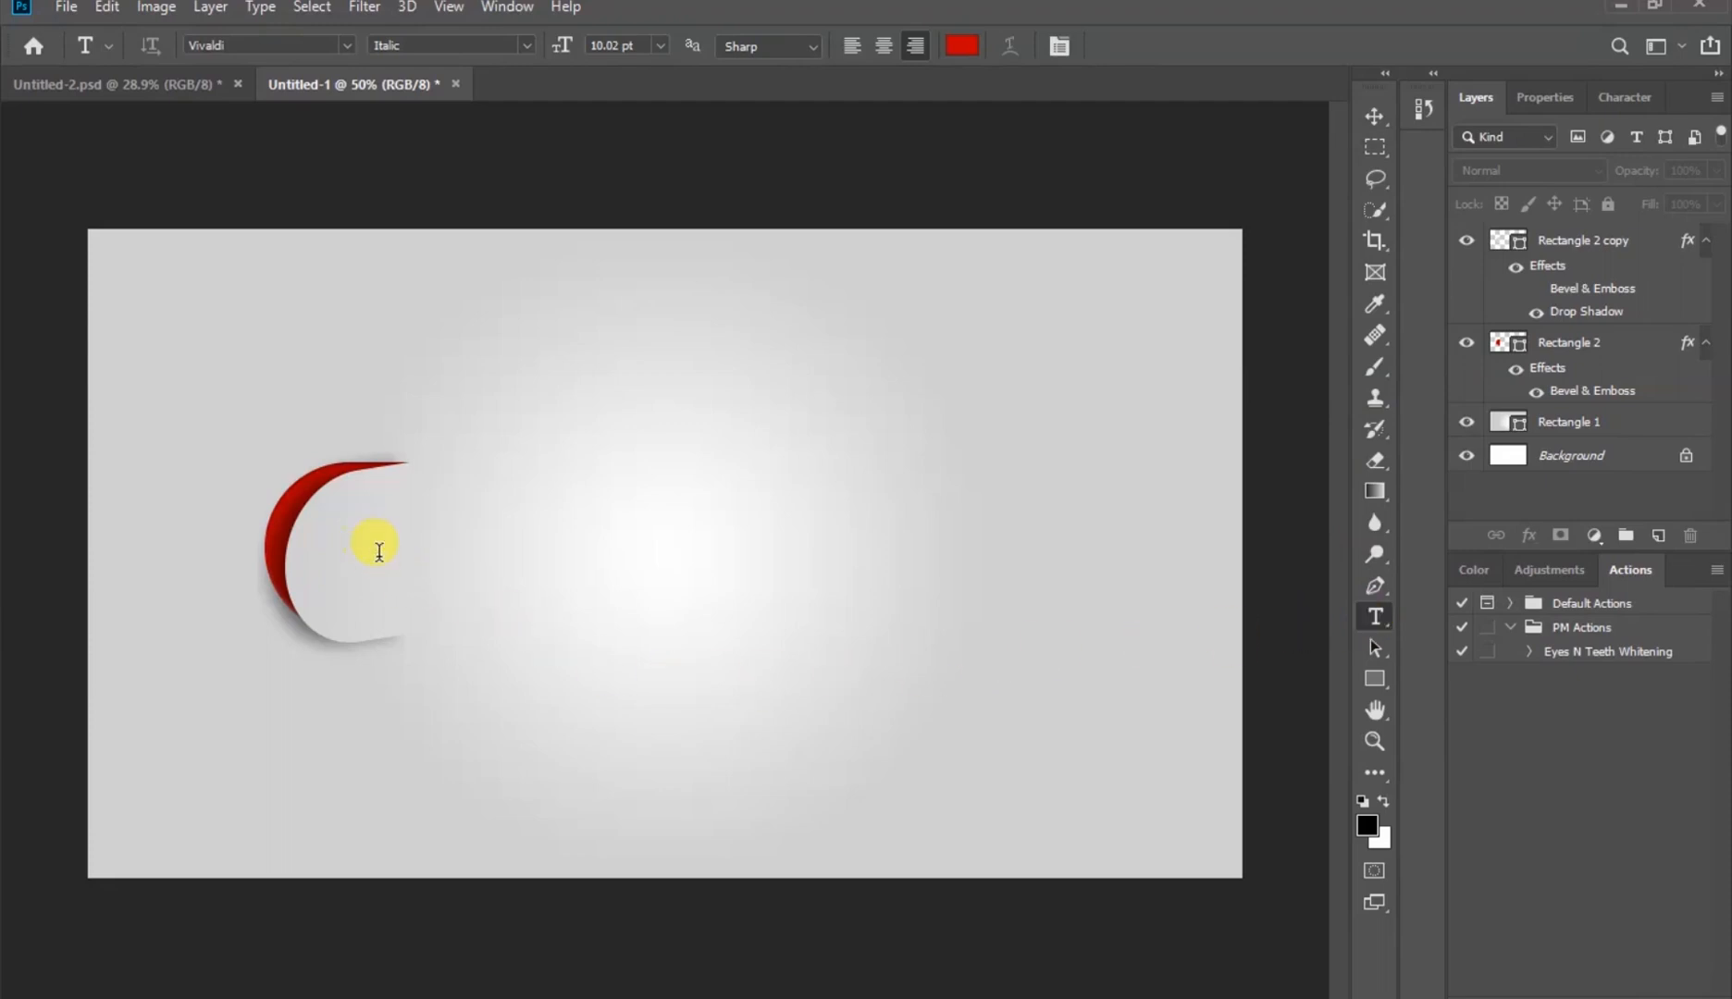
click(378, 551)
text(HAC)
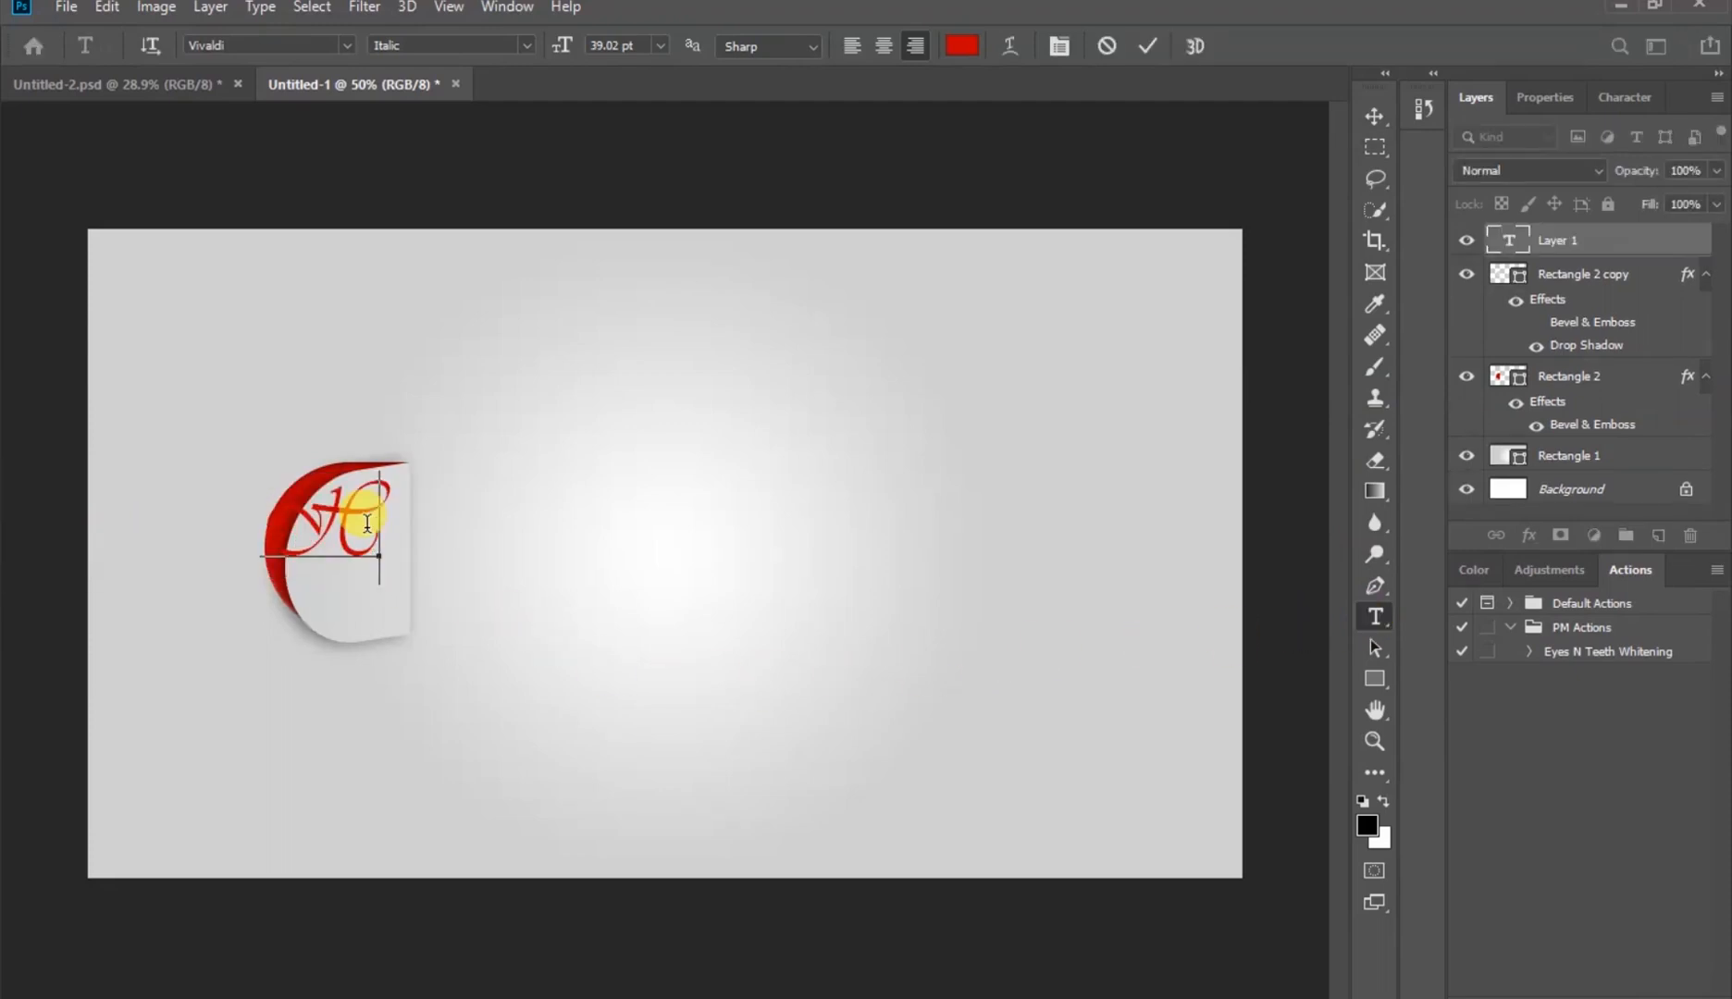
text(ST)
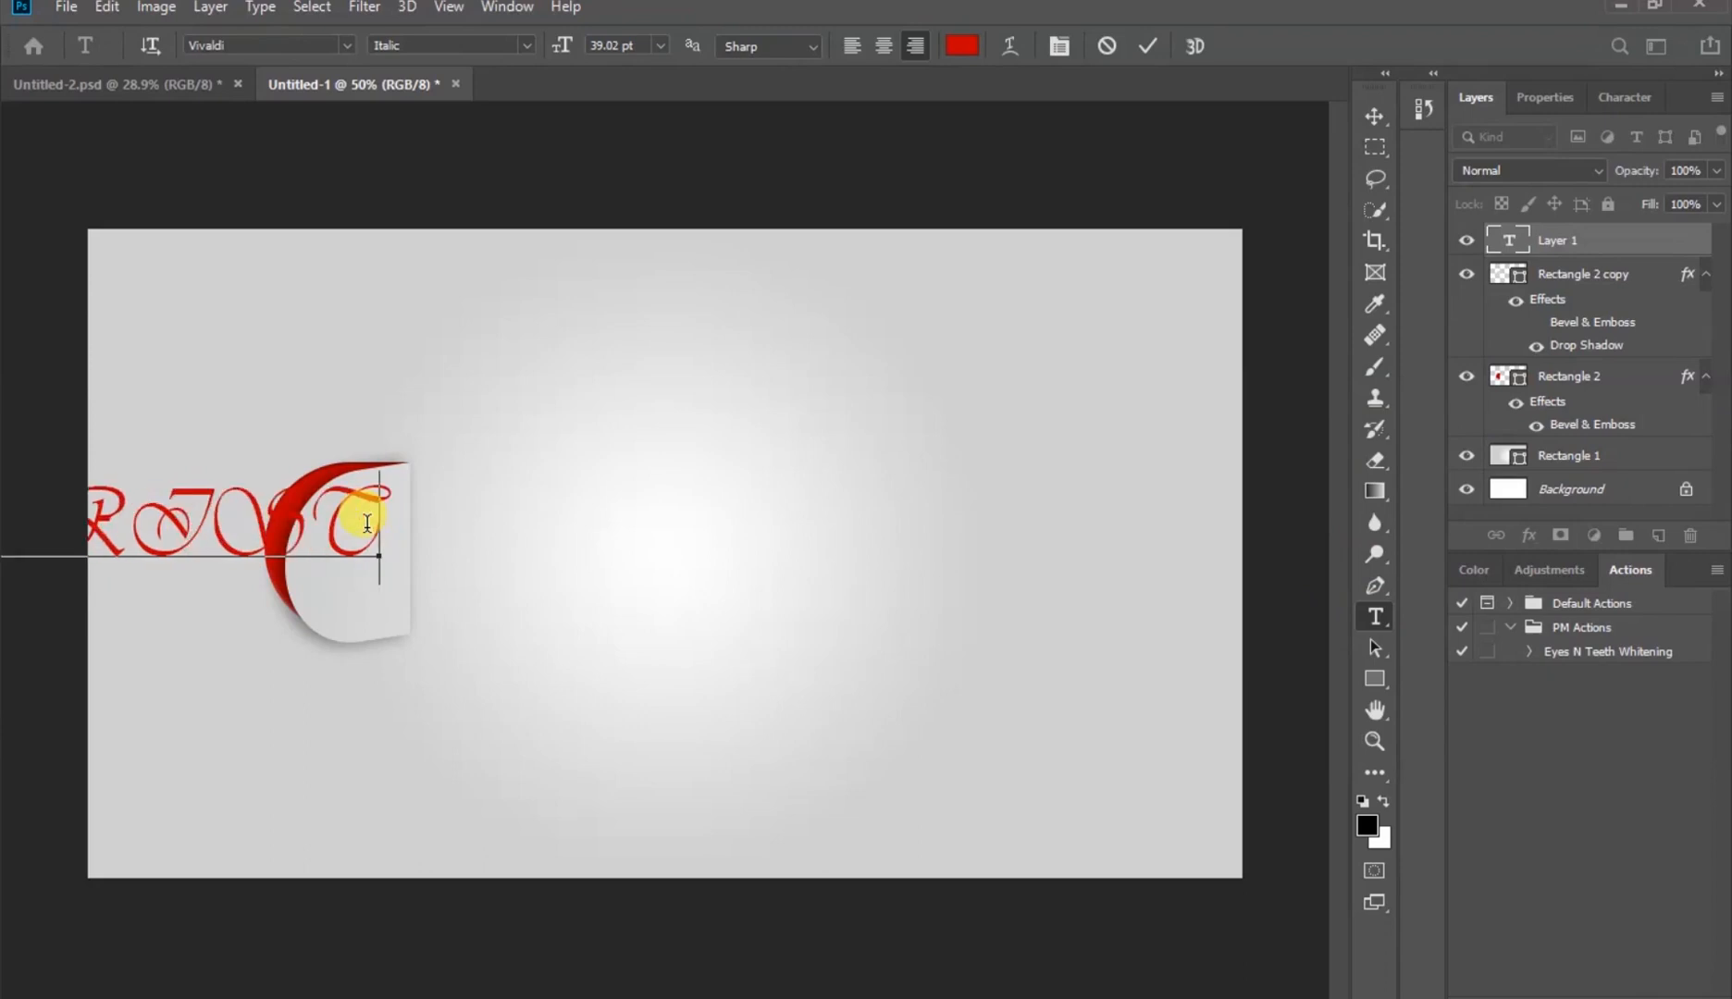
text(MAS)
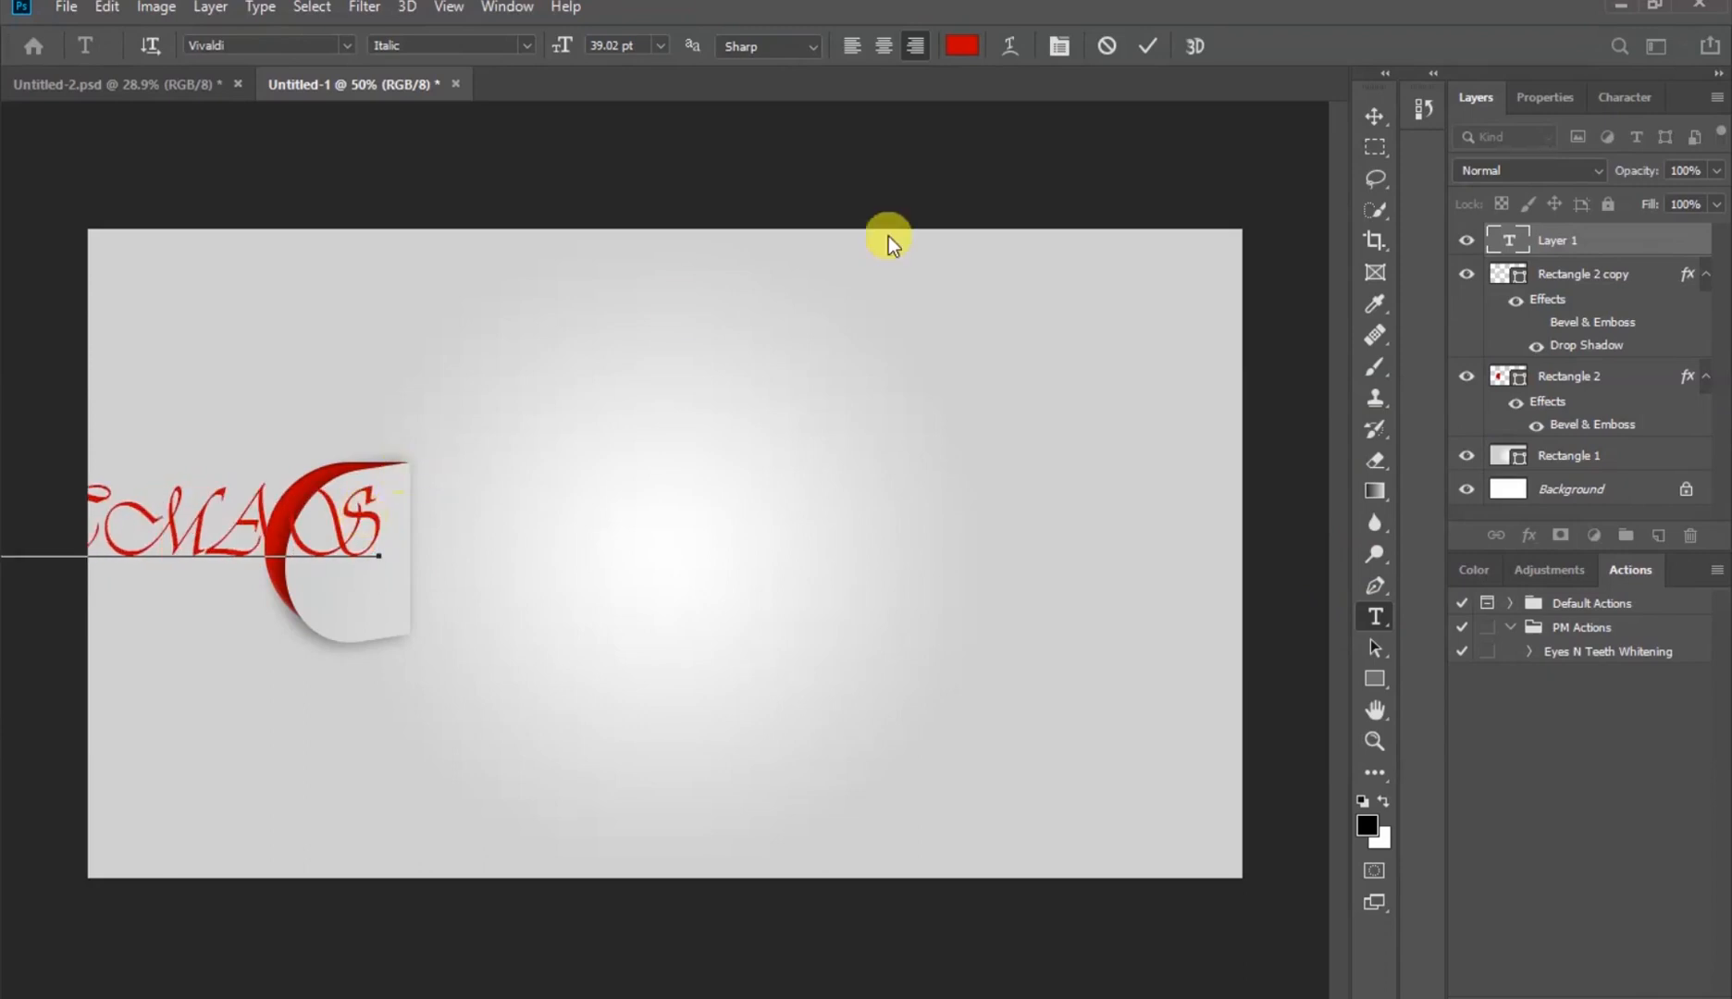
click(1151, 49)
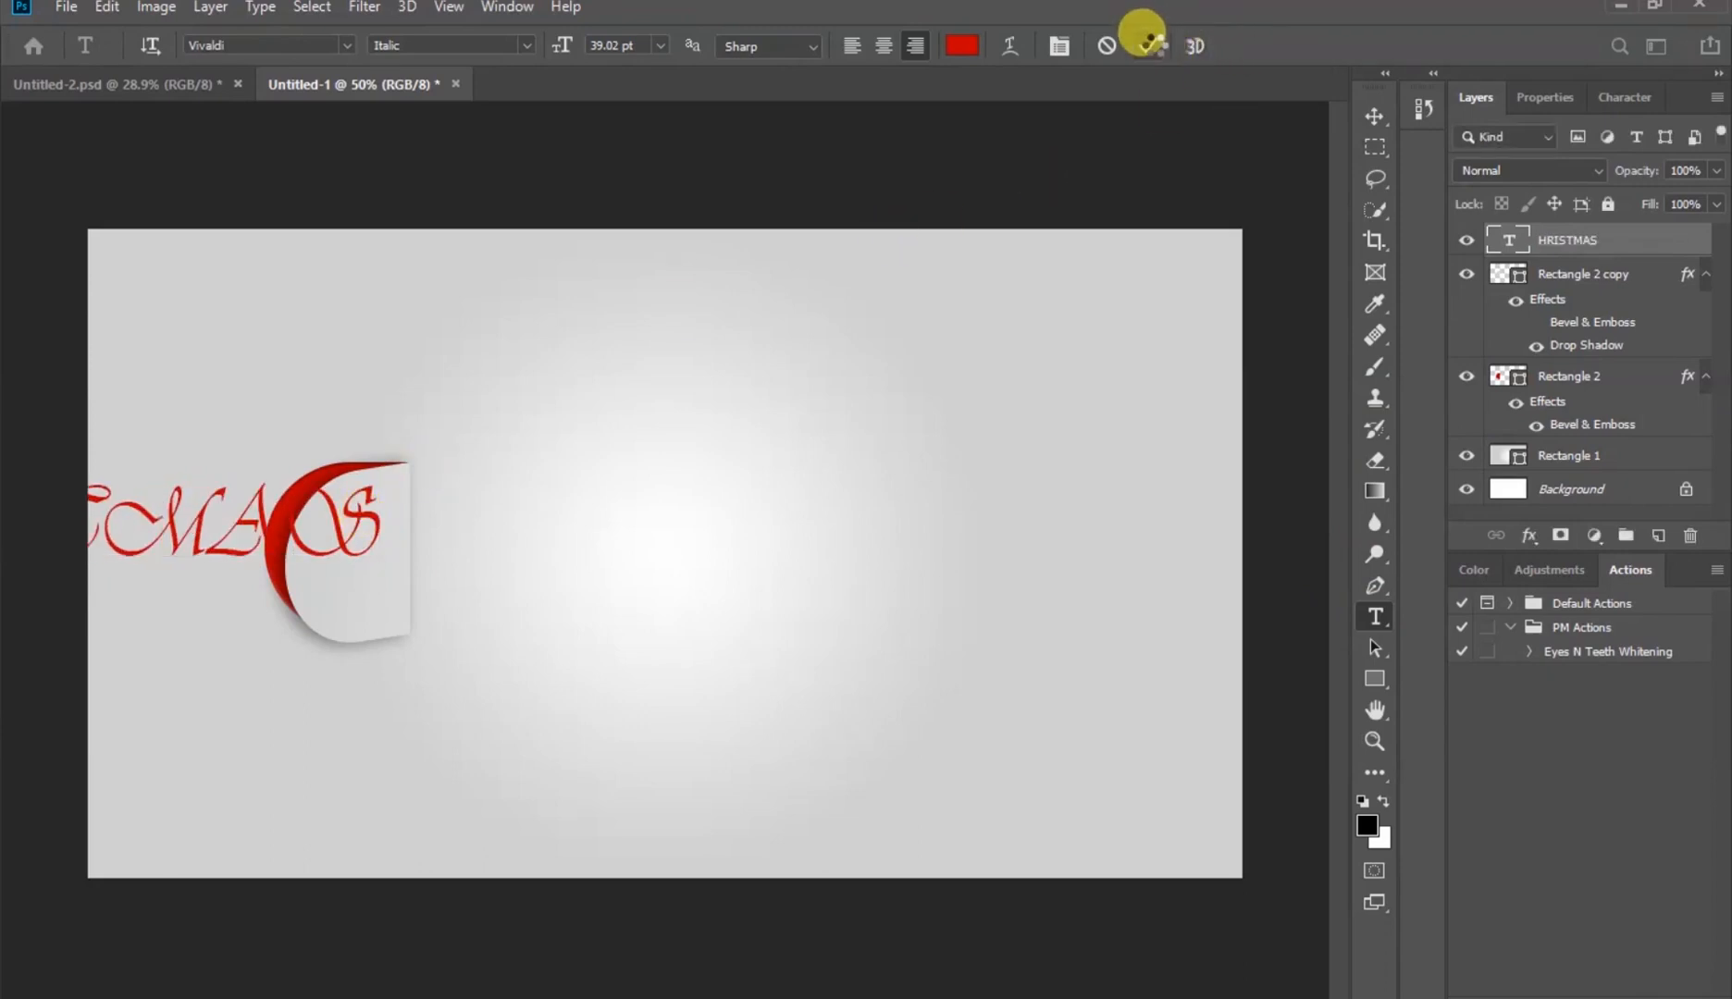
click(1375, 115)
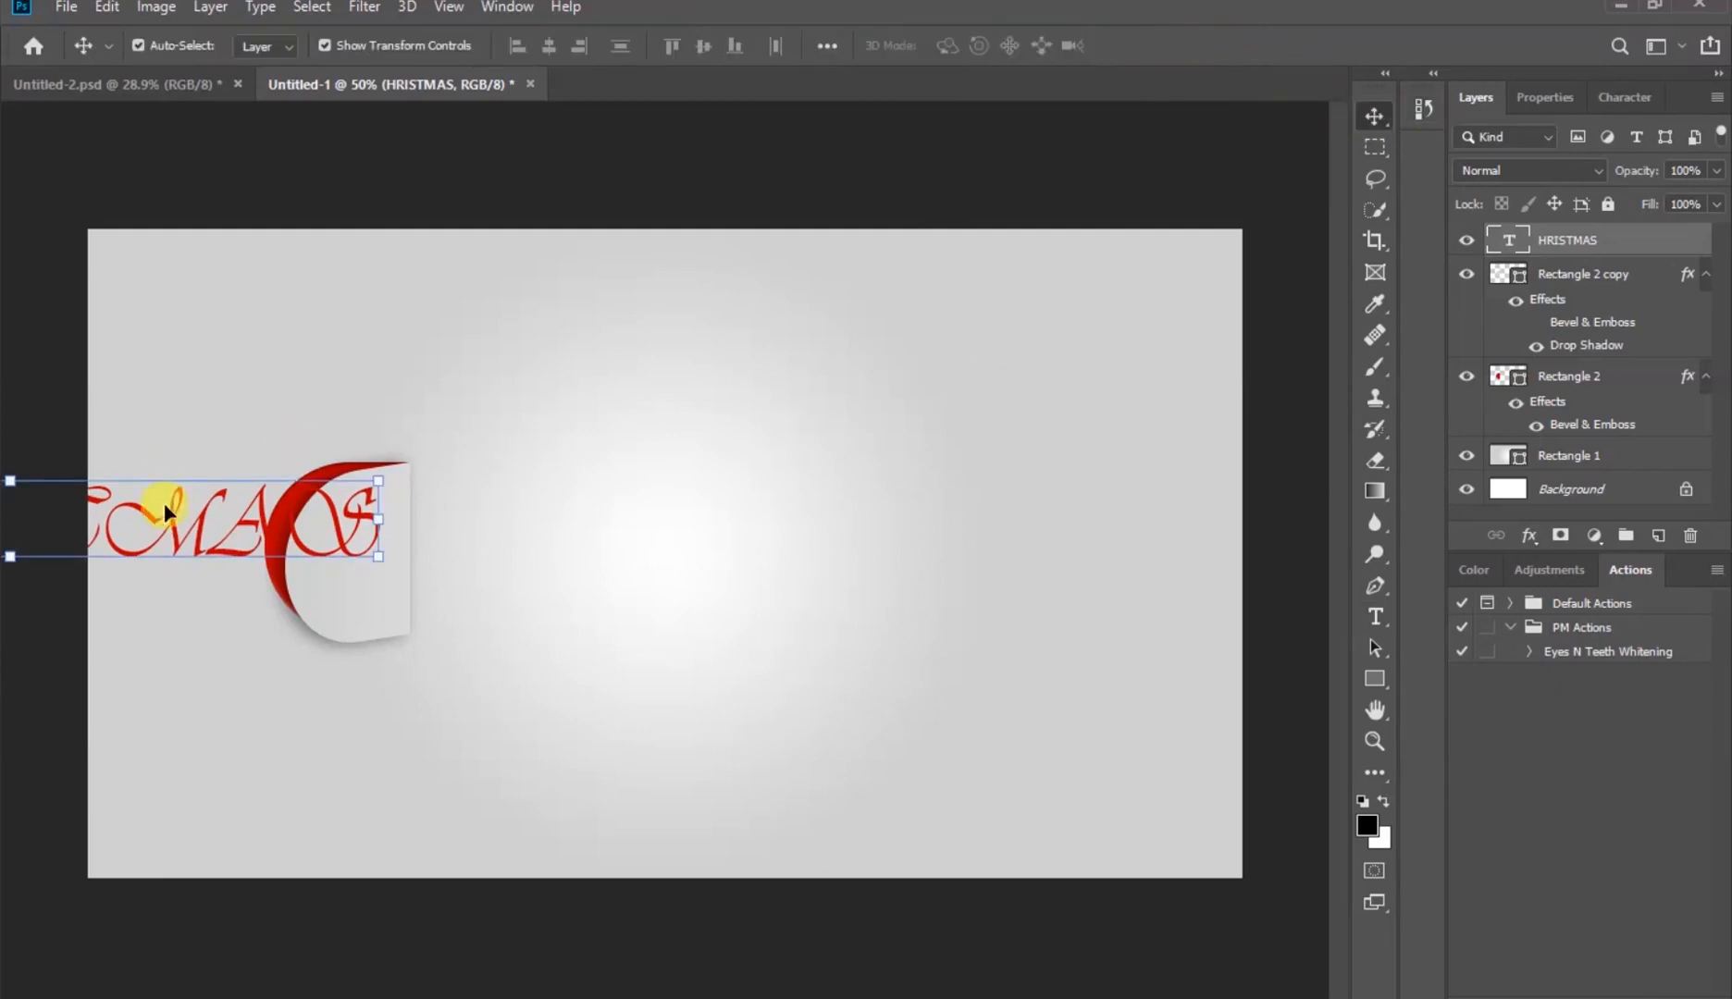
drag(169, 507, 870, 535)
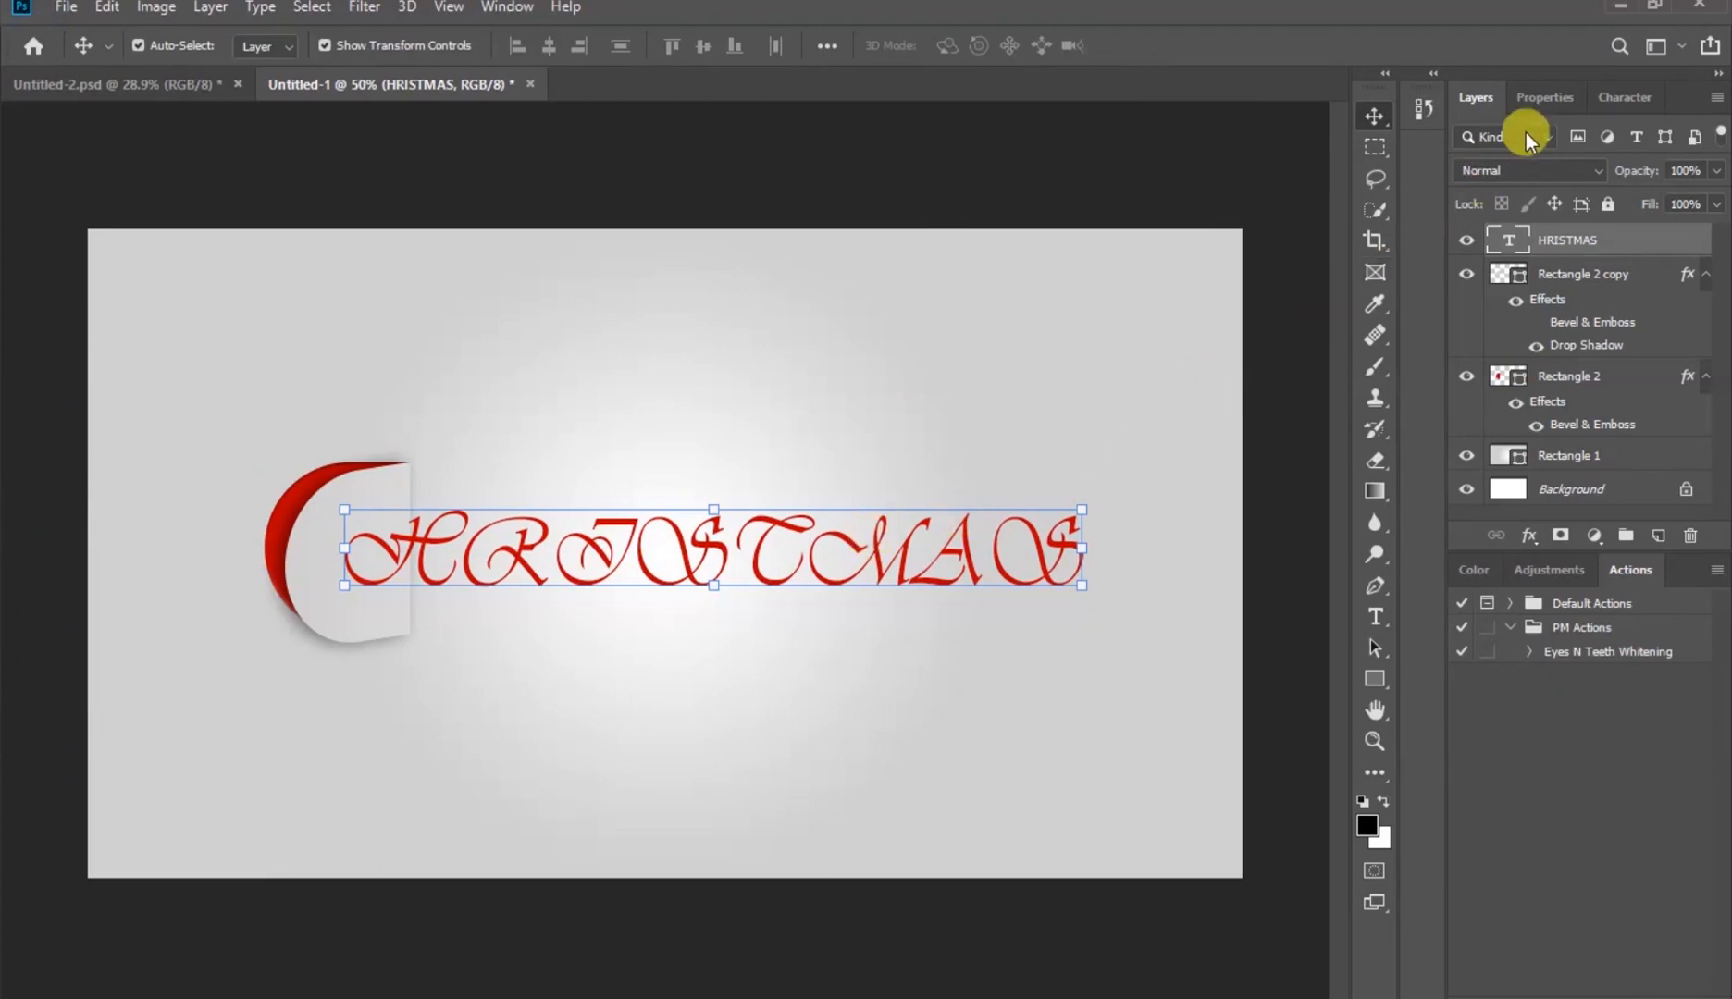
Change the font of the HRISTMAS text to Snow Kei
click(1551, 100)
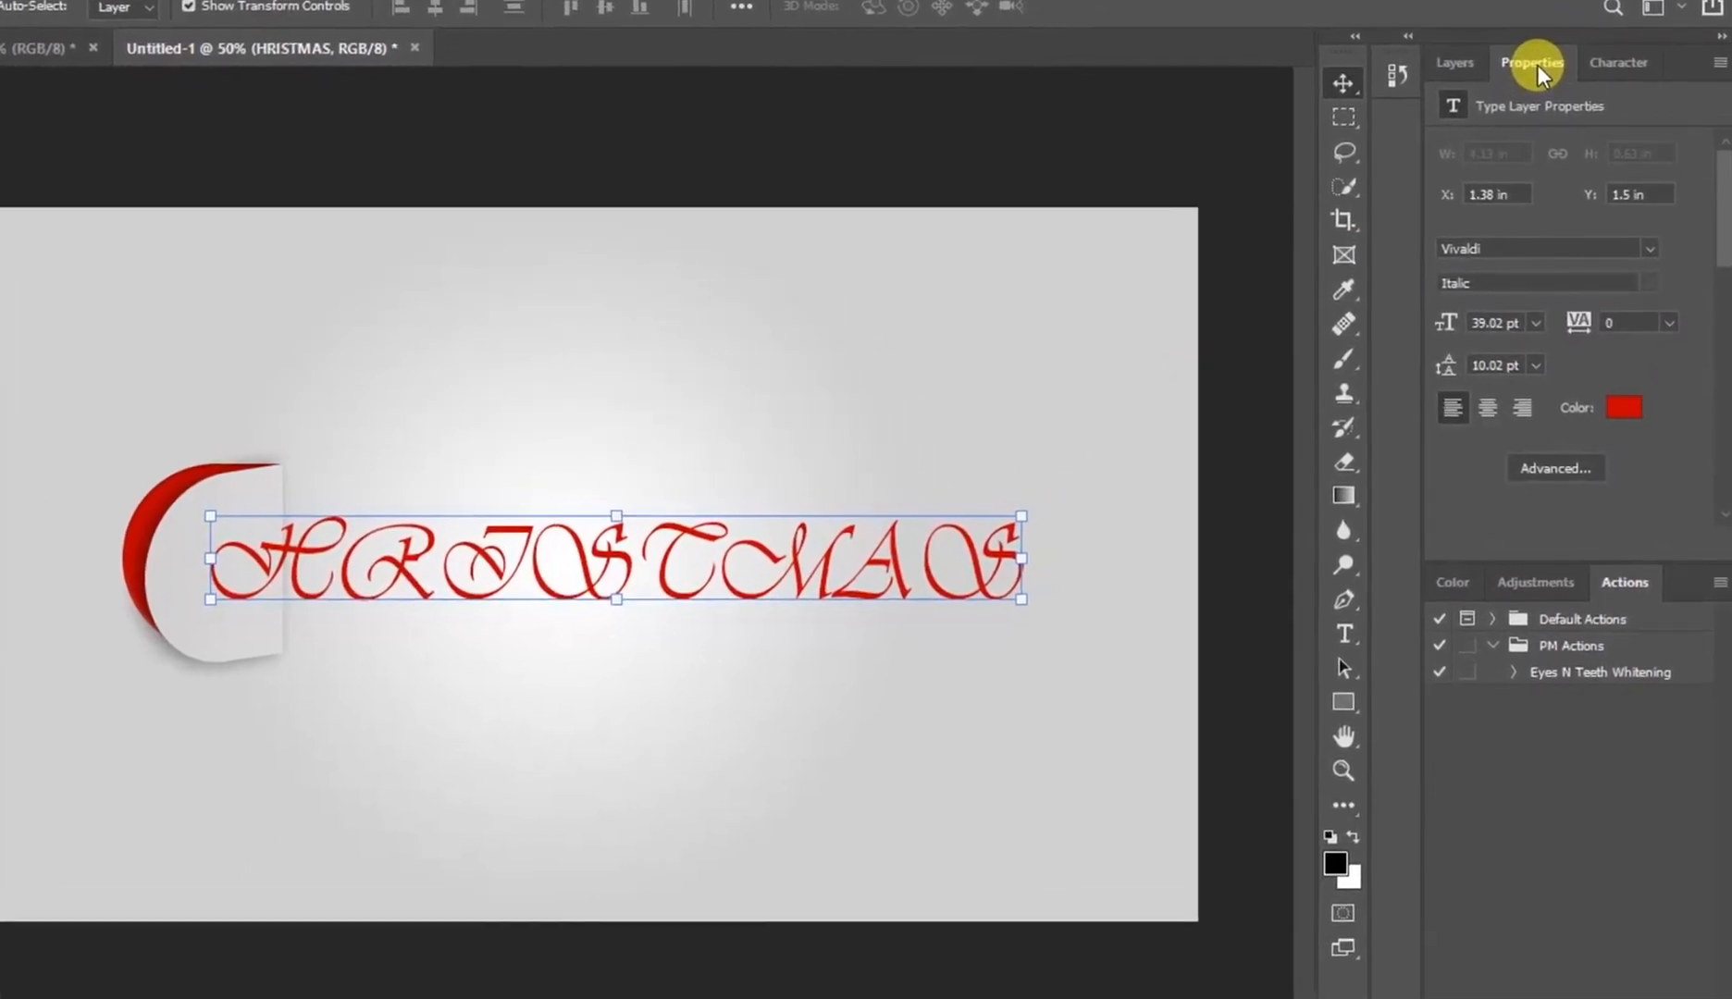
click(1650, 238)
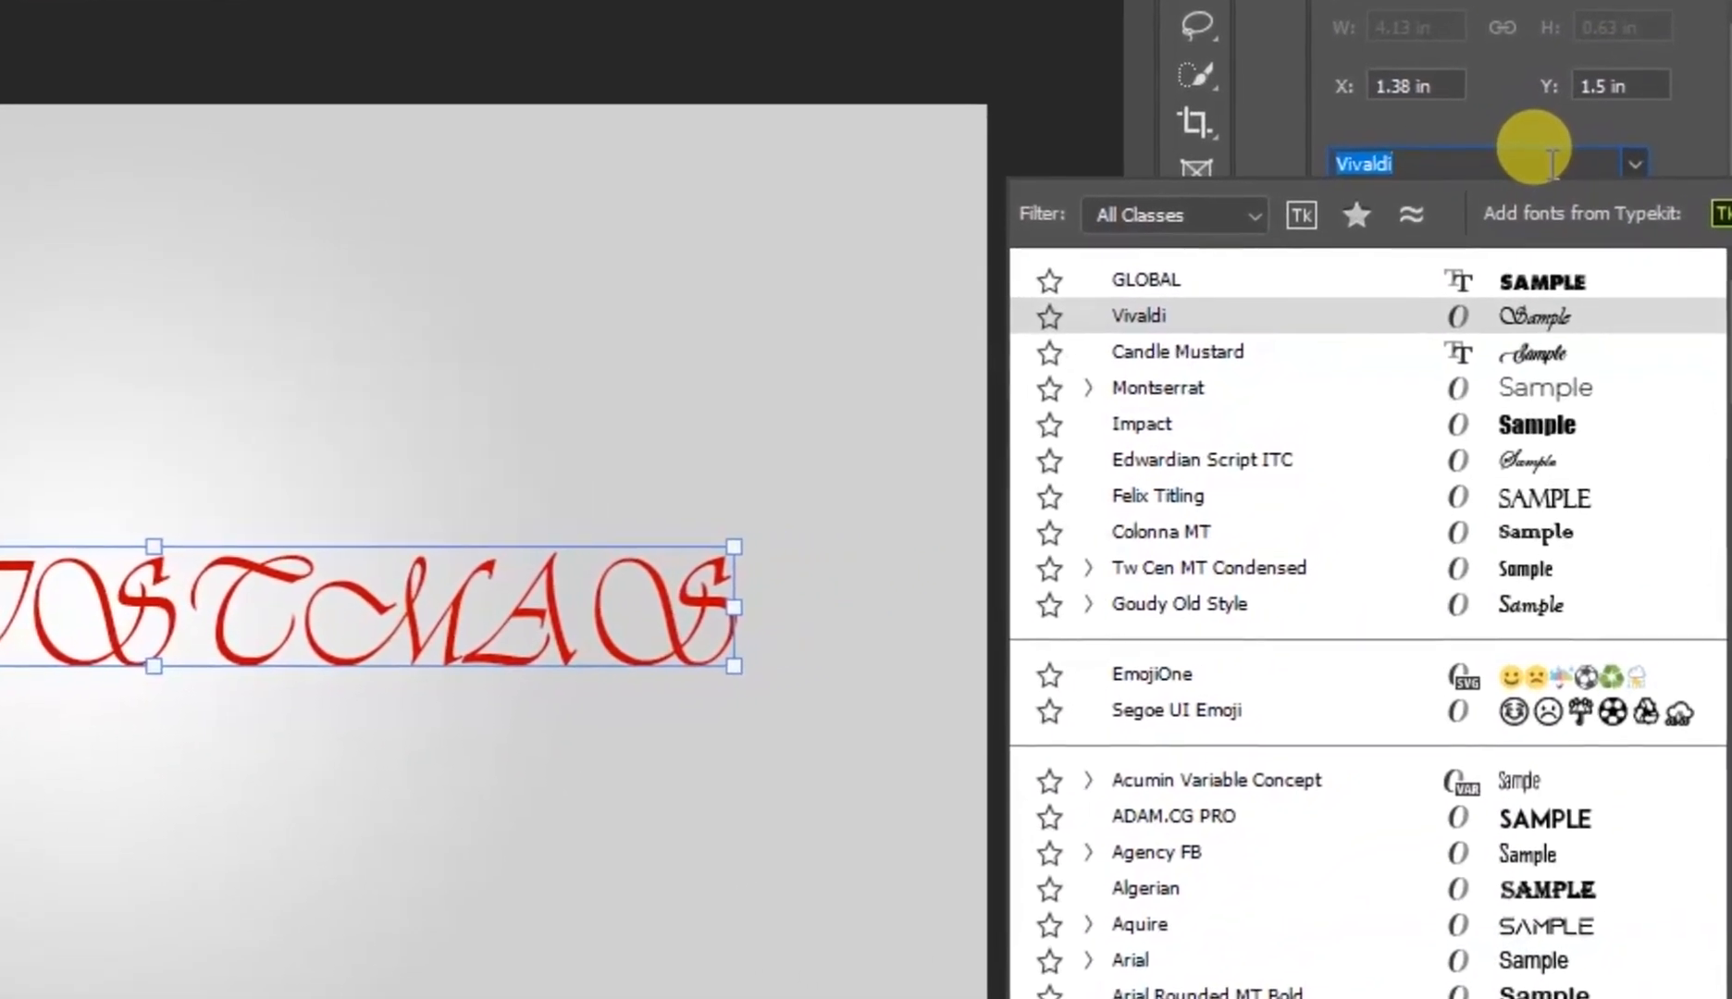
drag(1725, 309, 1723, 985)
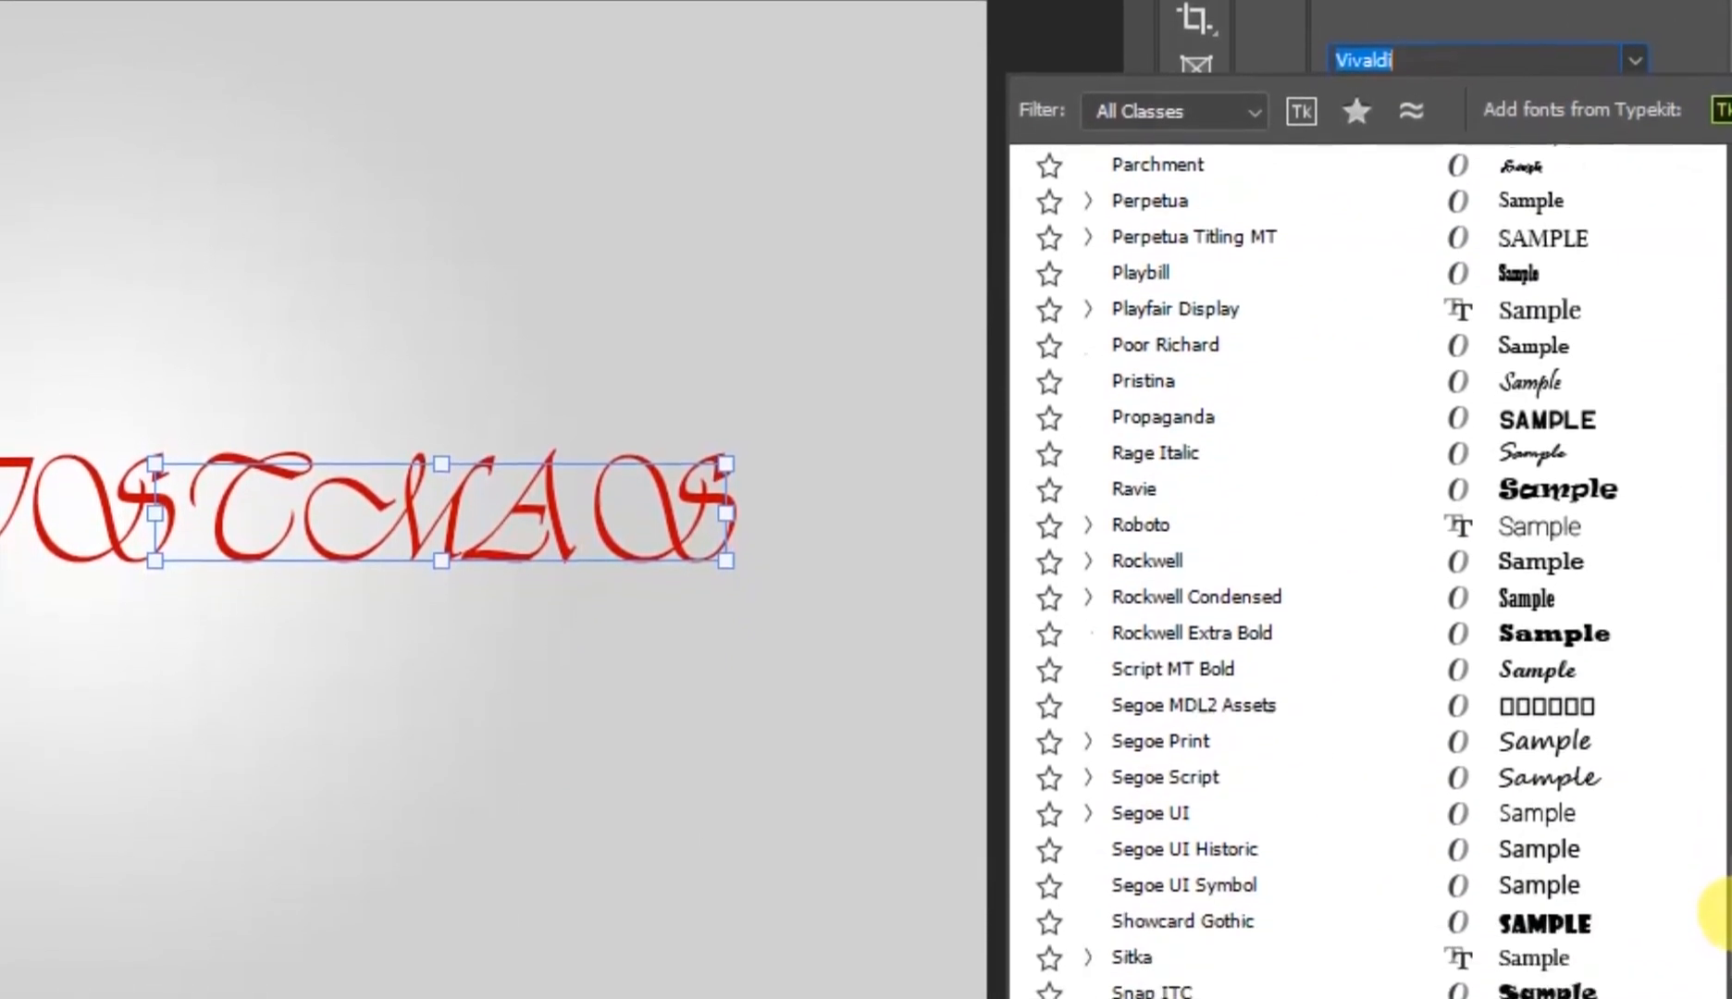
drag(1725, 911, 1723, 935)
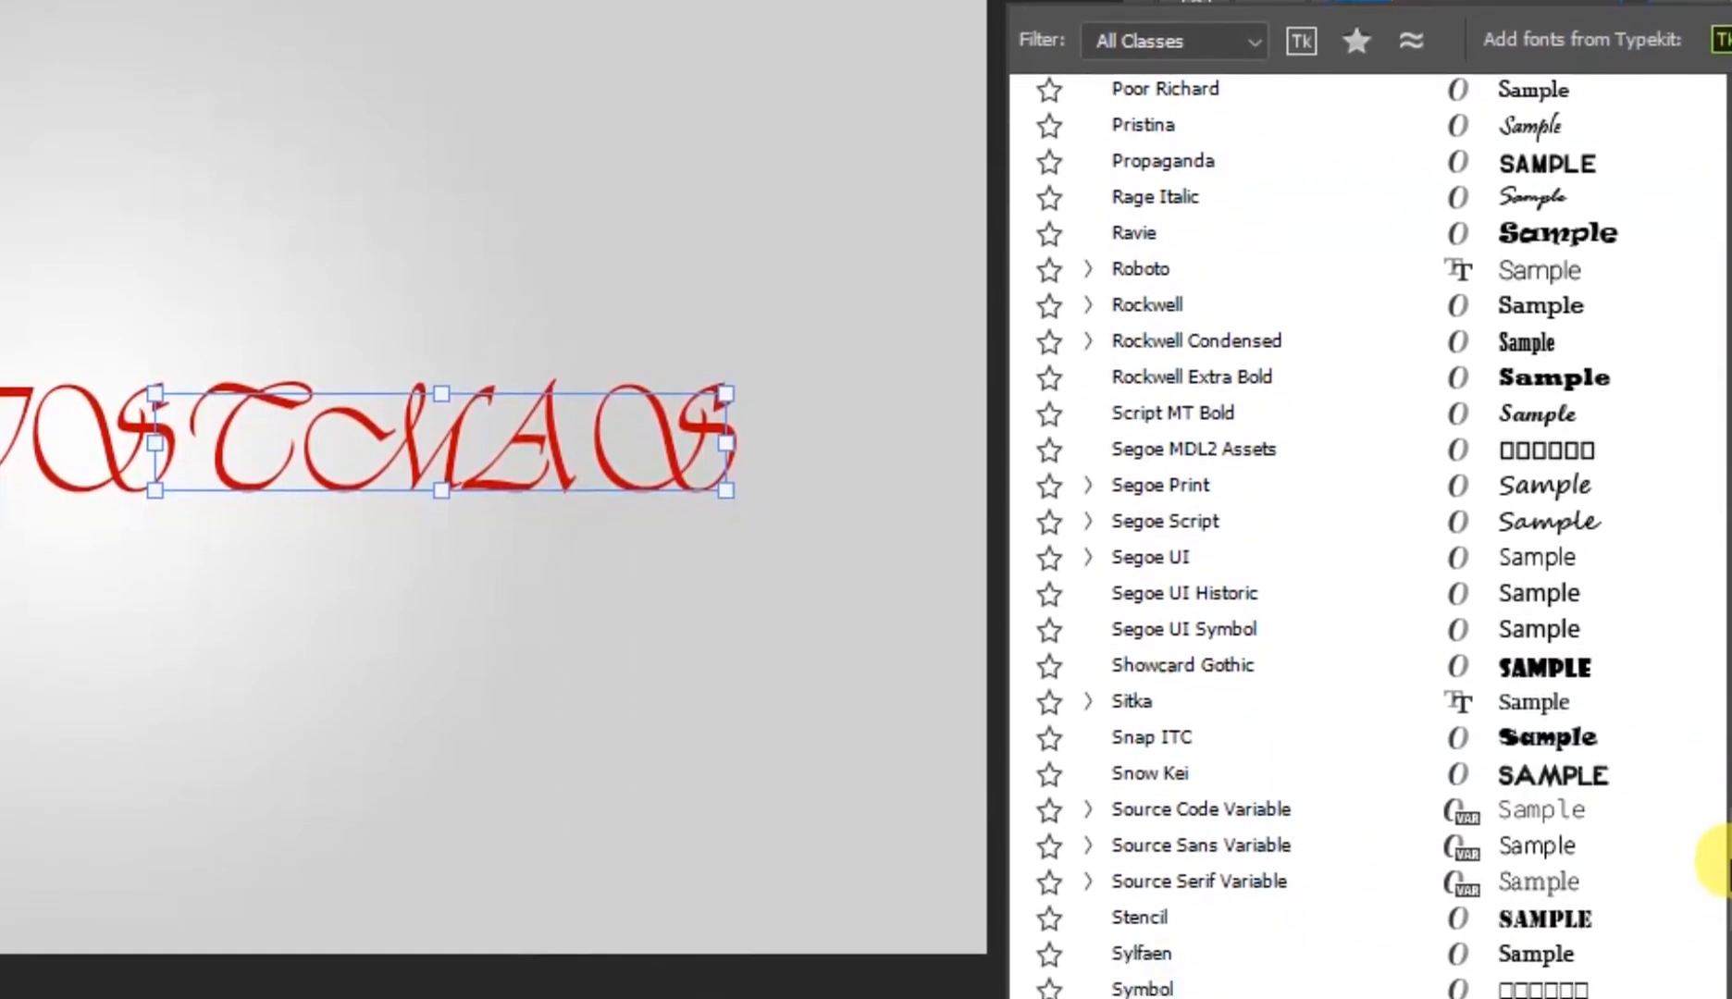
drag(1730, 860, 1730, 862)
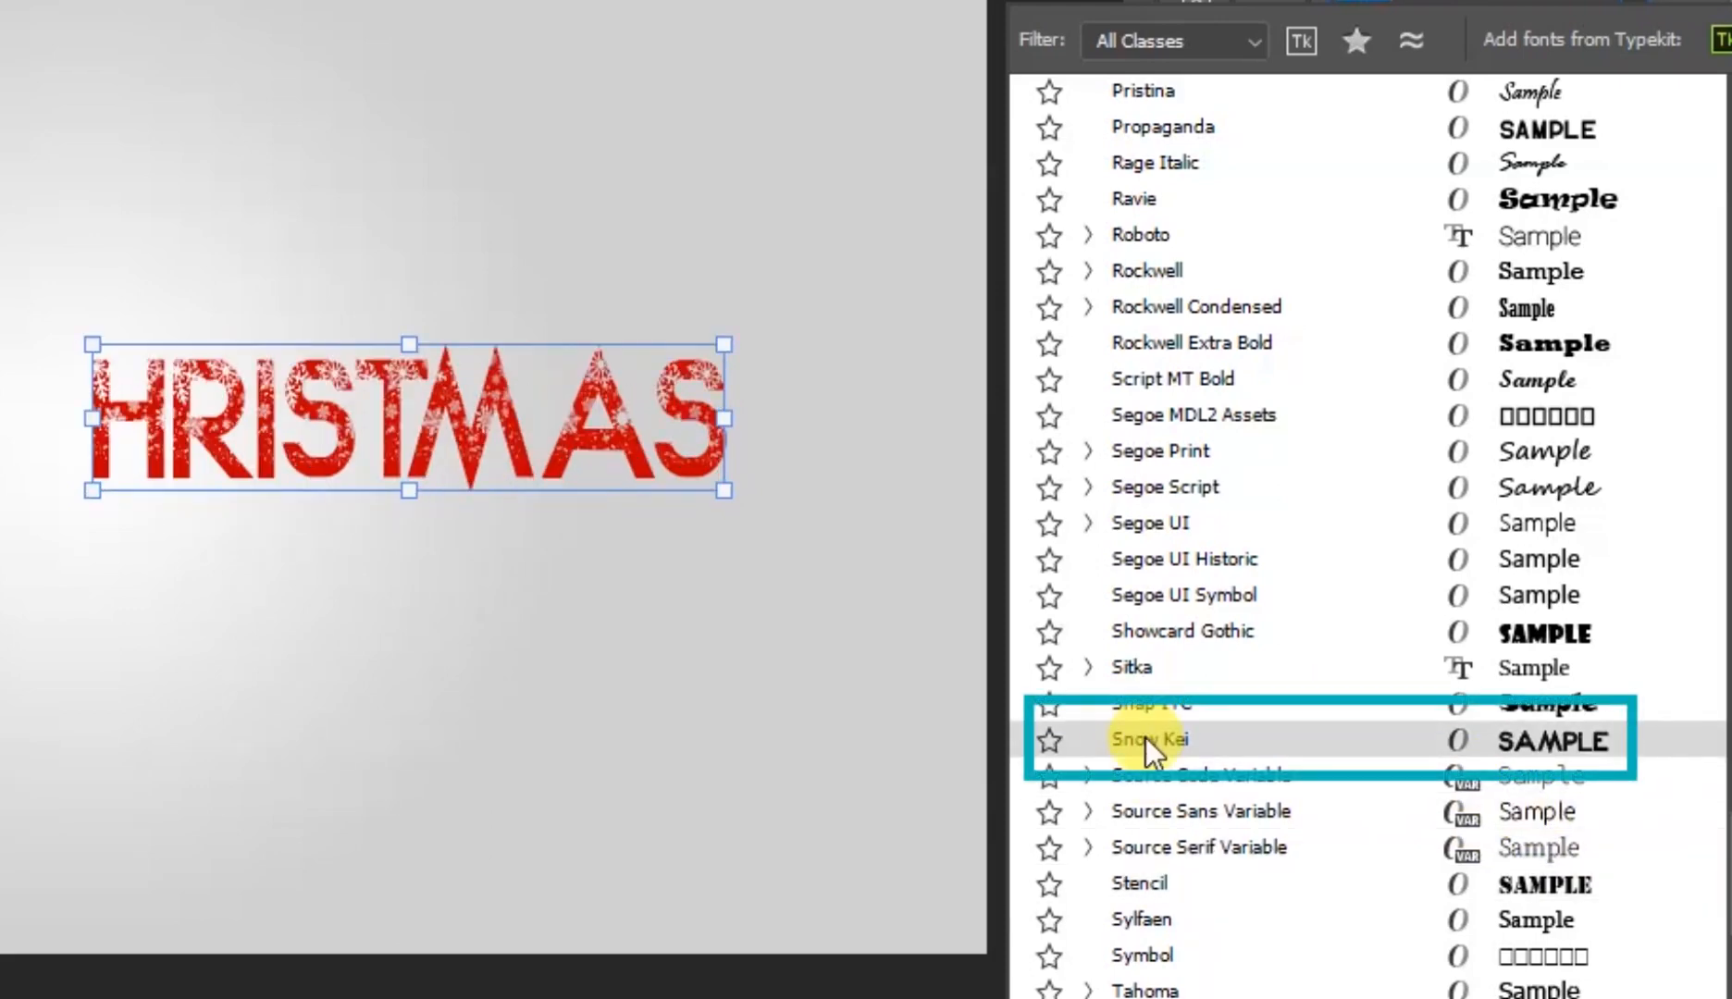
click(1401, 743)
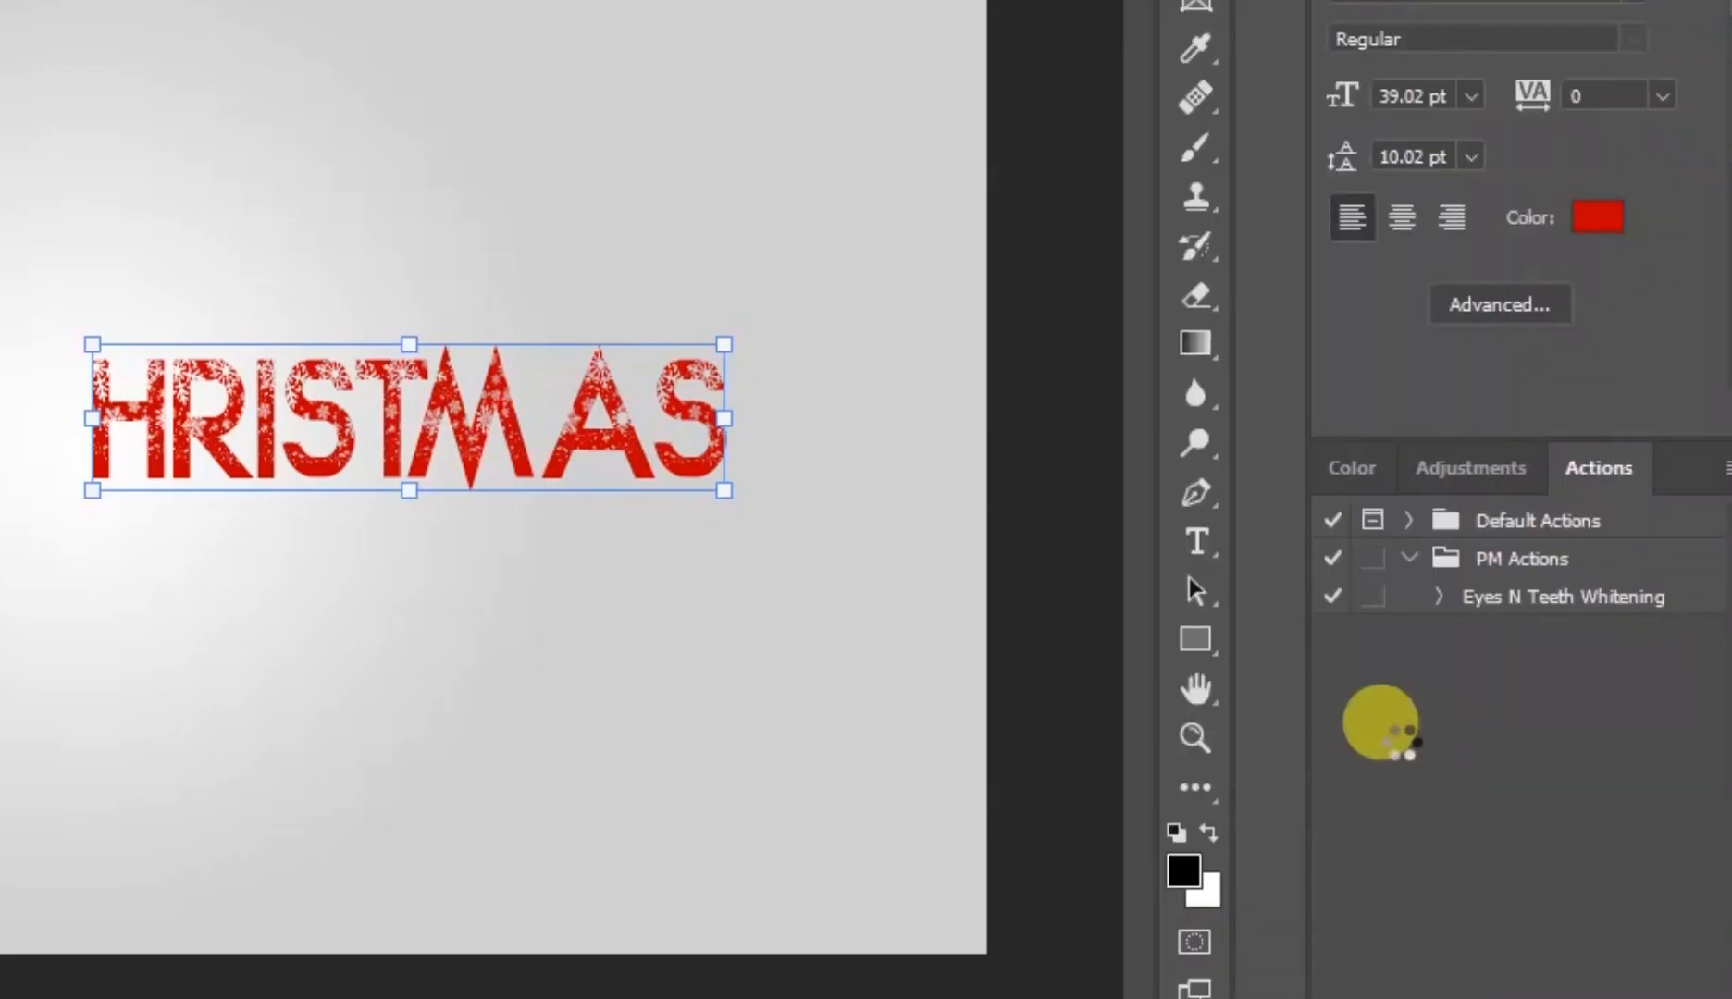
Set the HRISTMAS text size to 60 pt and position it so the H sits beside the C-shaped graphic
drag(107, 458, 265, 567)
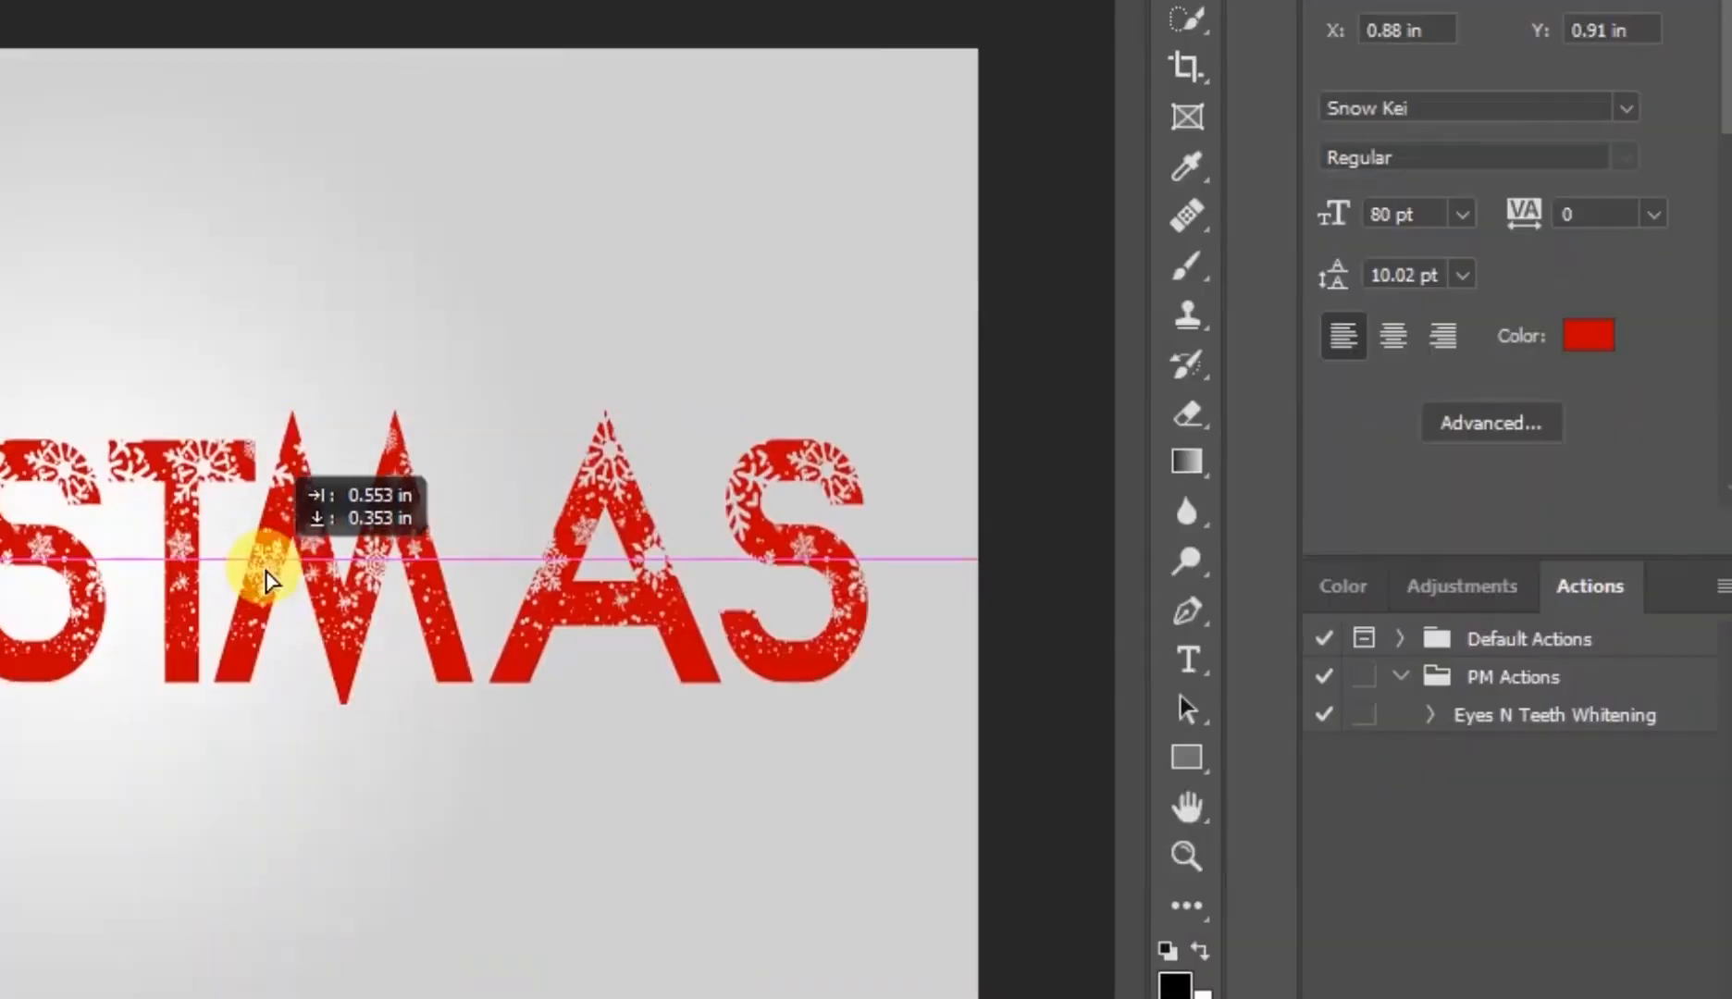
click(1462, 215)
click(1472, 681)
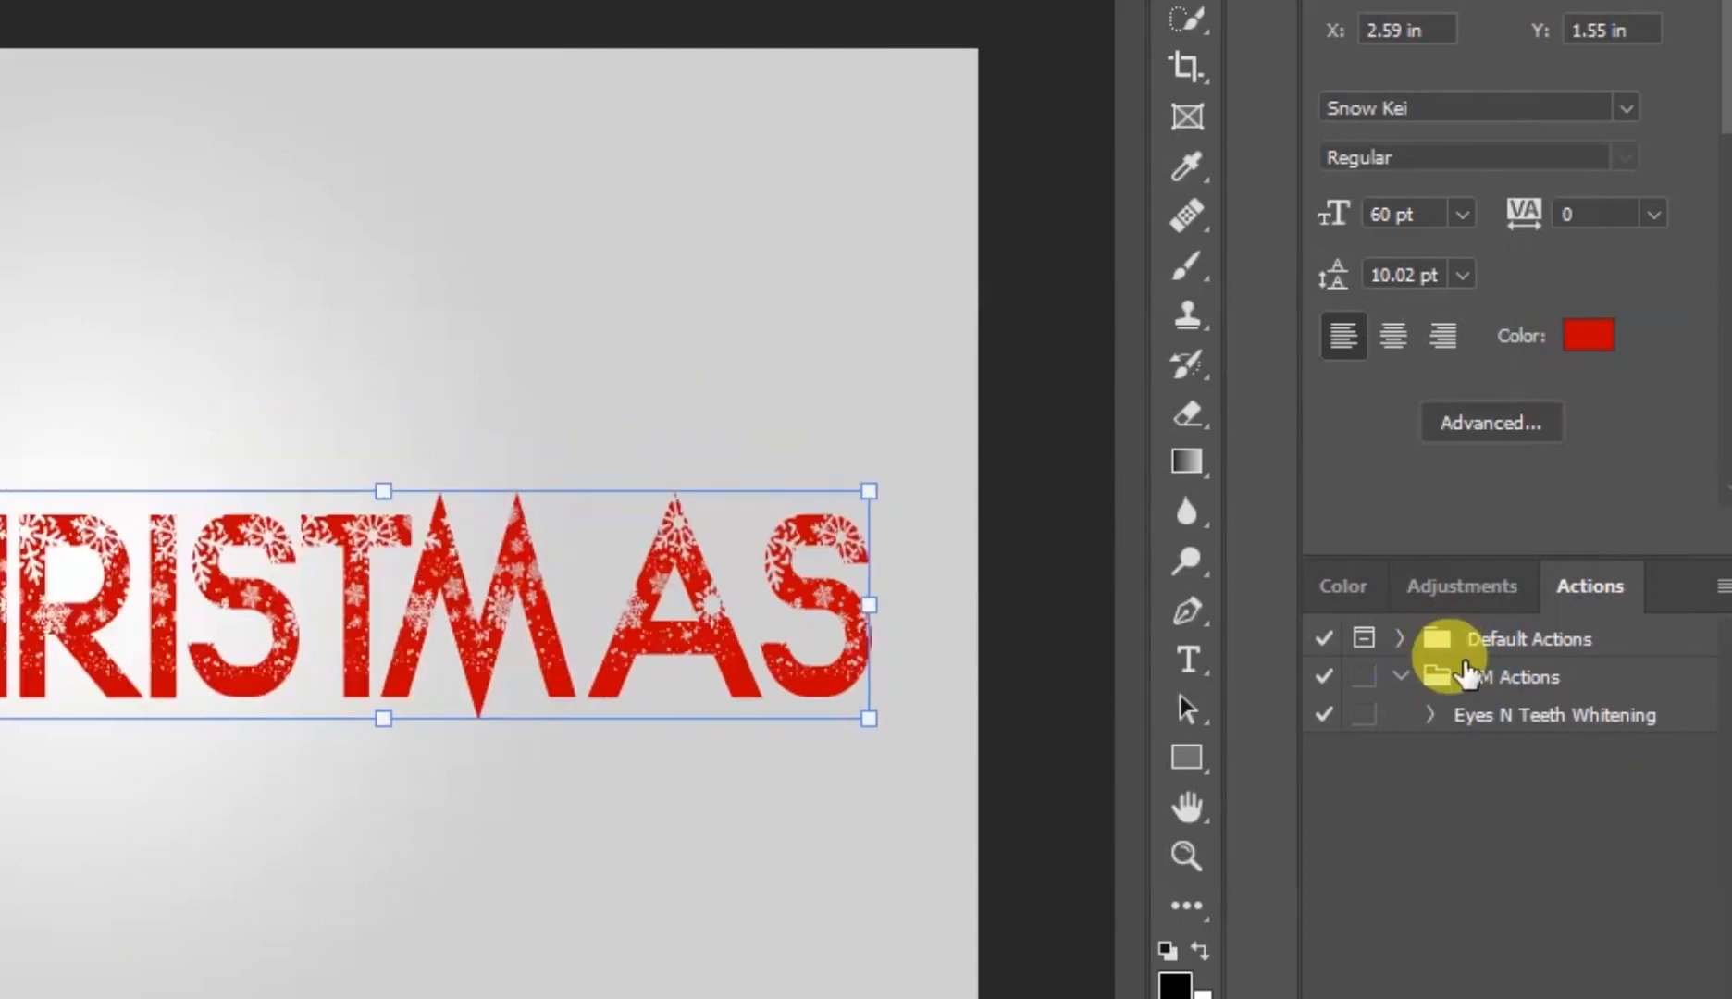
drag(460, 622, 174, 561)
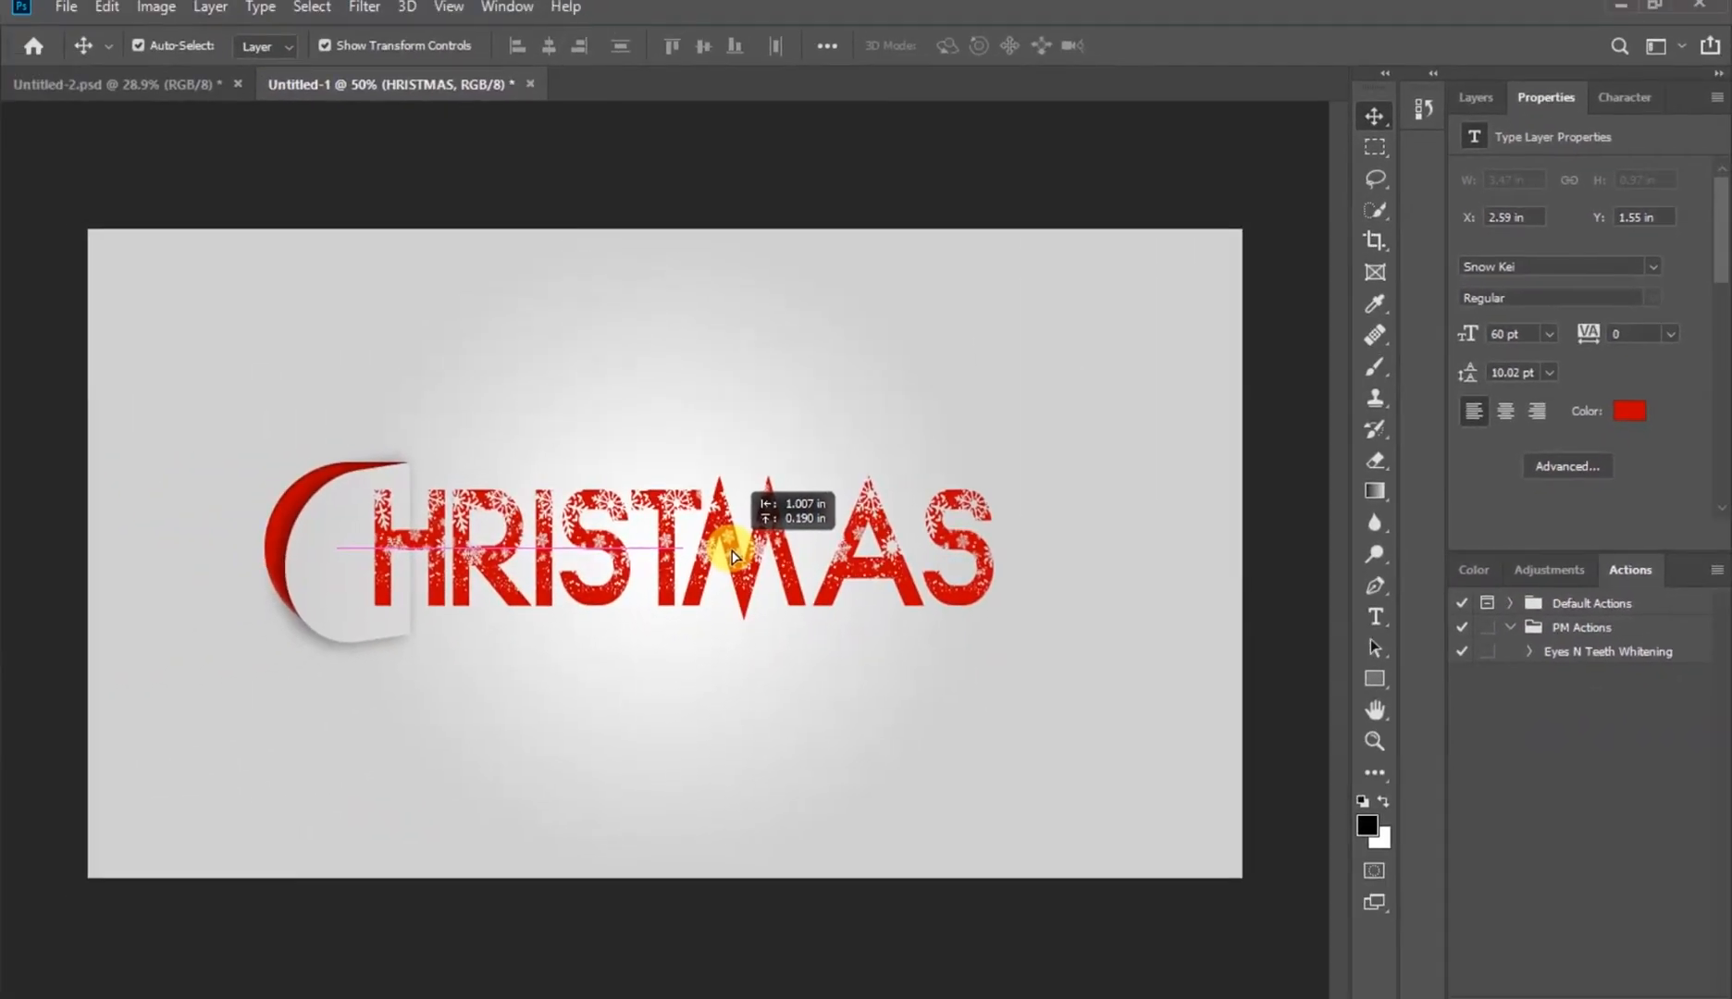
drag(731, 555, 755, 555)
click(1287, 460)
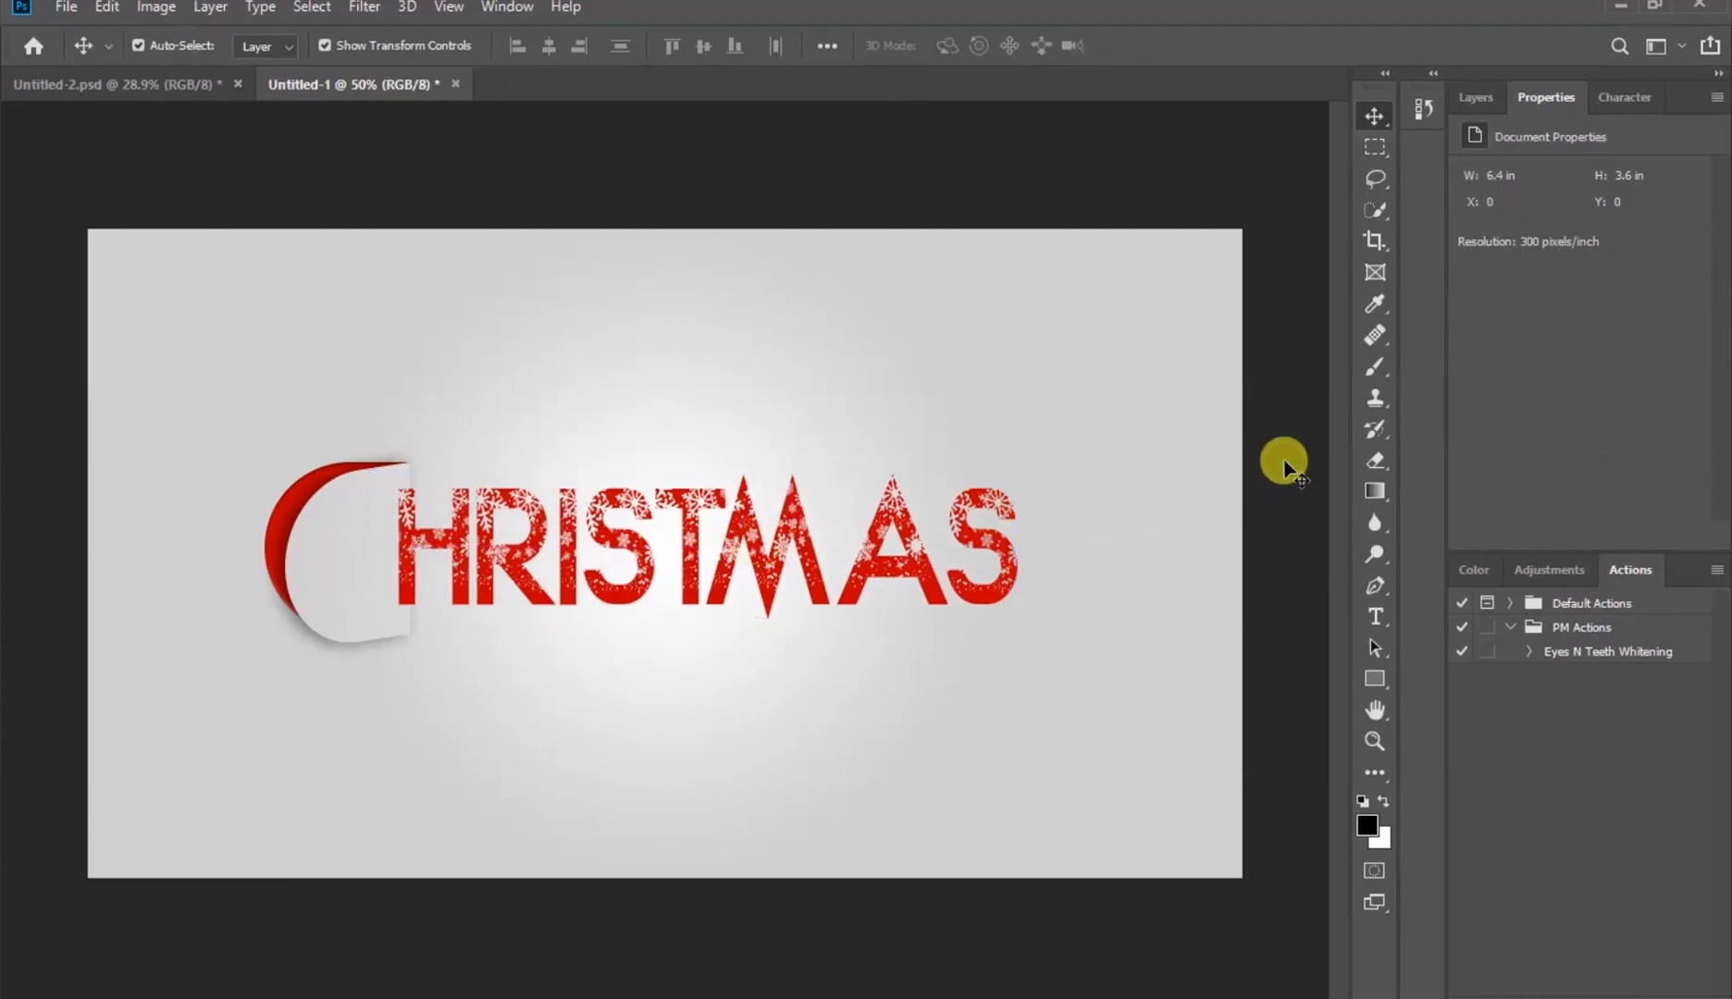
Scale up the red and gray half-rounded shapes together so the C stands taller than the text and encloses its H
click(298, 528)
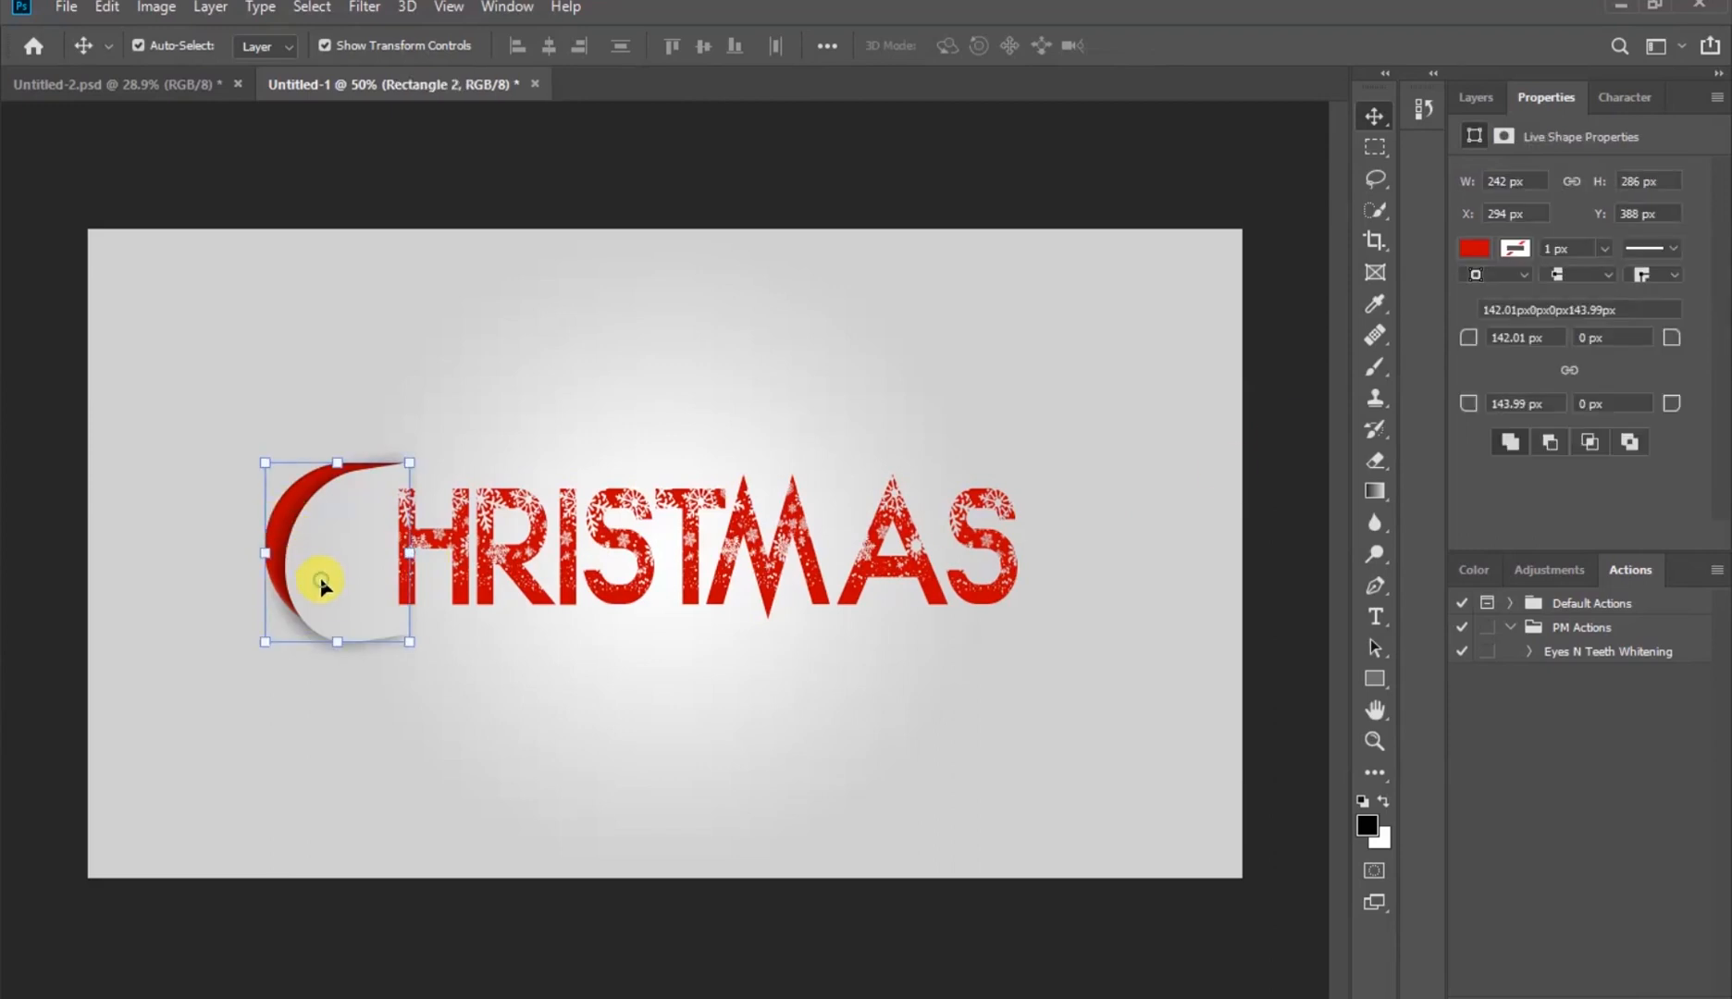
key(ctrl+t)
drag(259, 641, 249, 651)
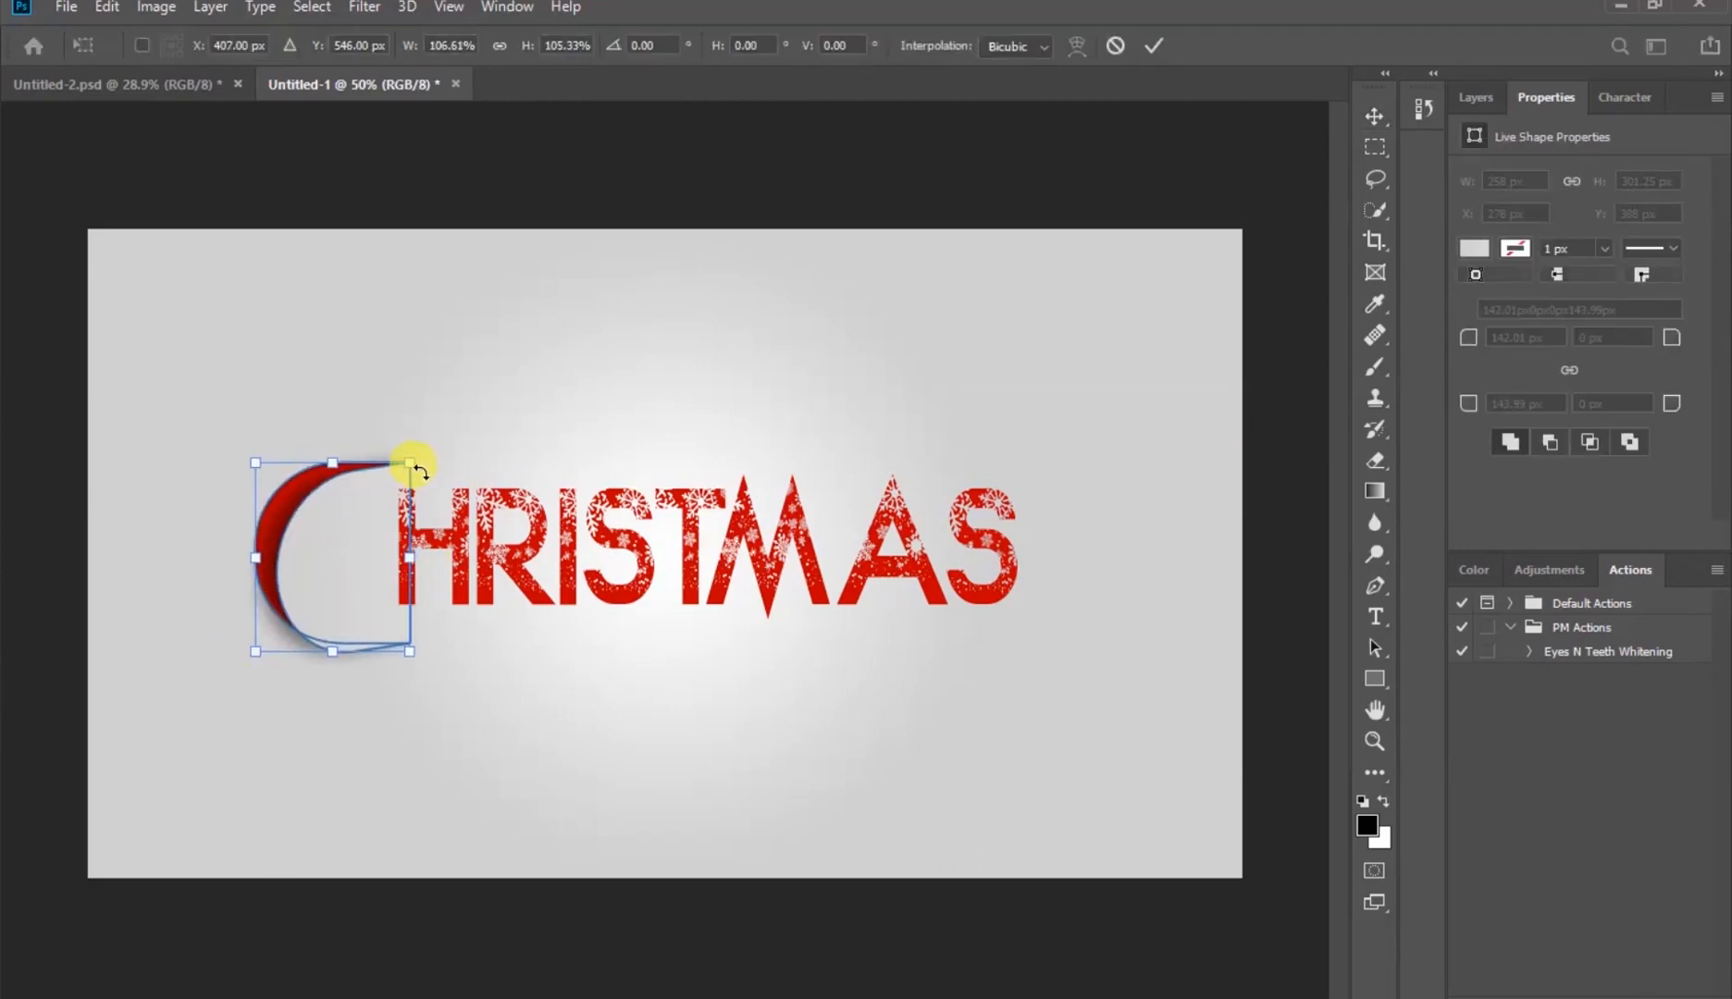
drag(411, 462, 431, 442)
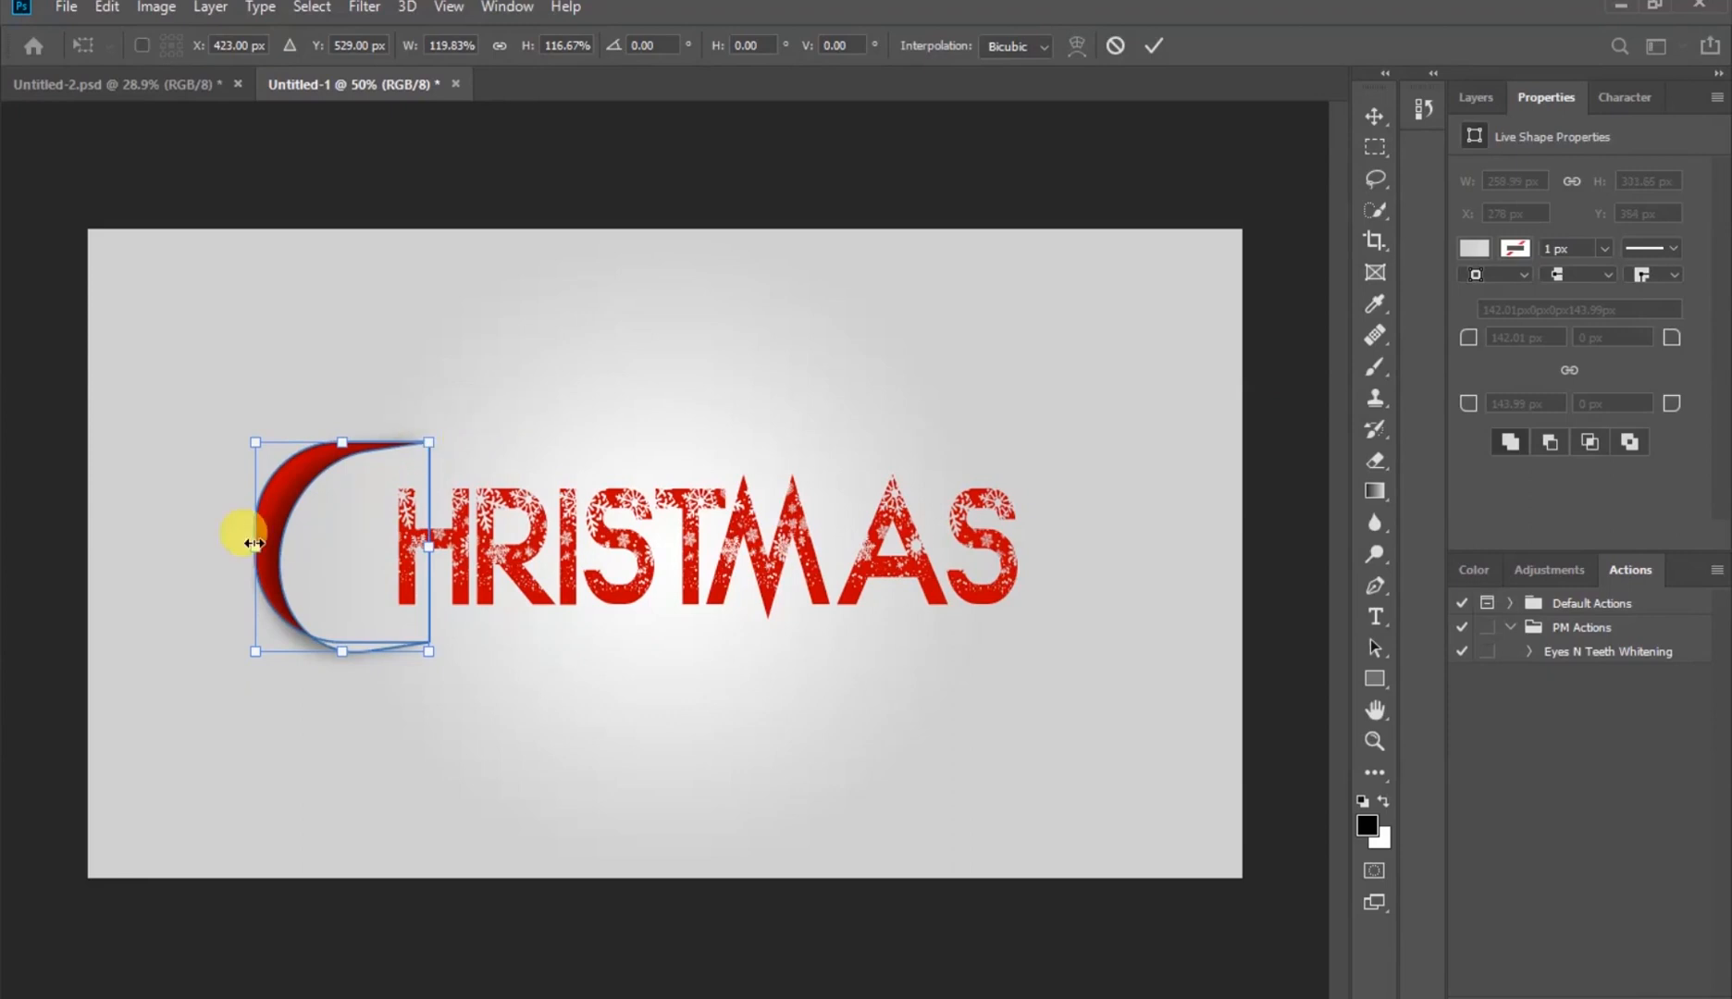
drag(254, 546, 252, 544)
drag(251, 440, 270, 456)
mouse_move(428, 455)
mouse_down()
mouse_move(449, 415)
mouse_move(458, 438)
mouse_up()
click(1154, 47)
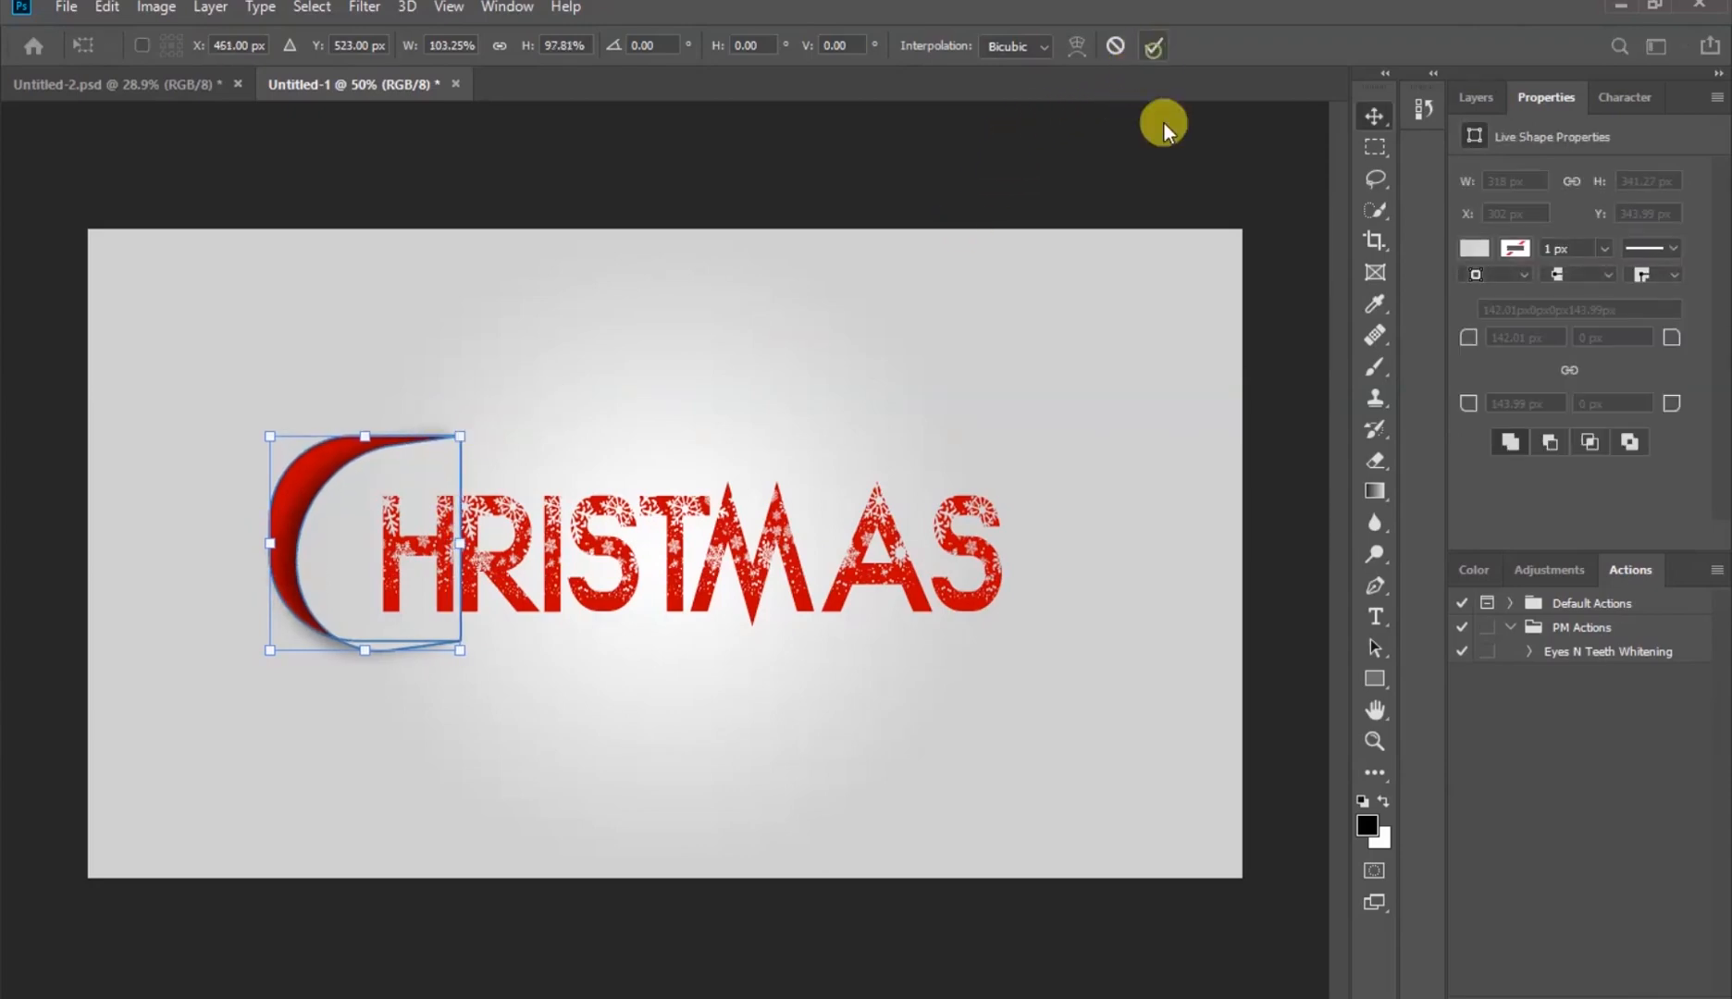
click(1177, 176)
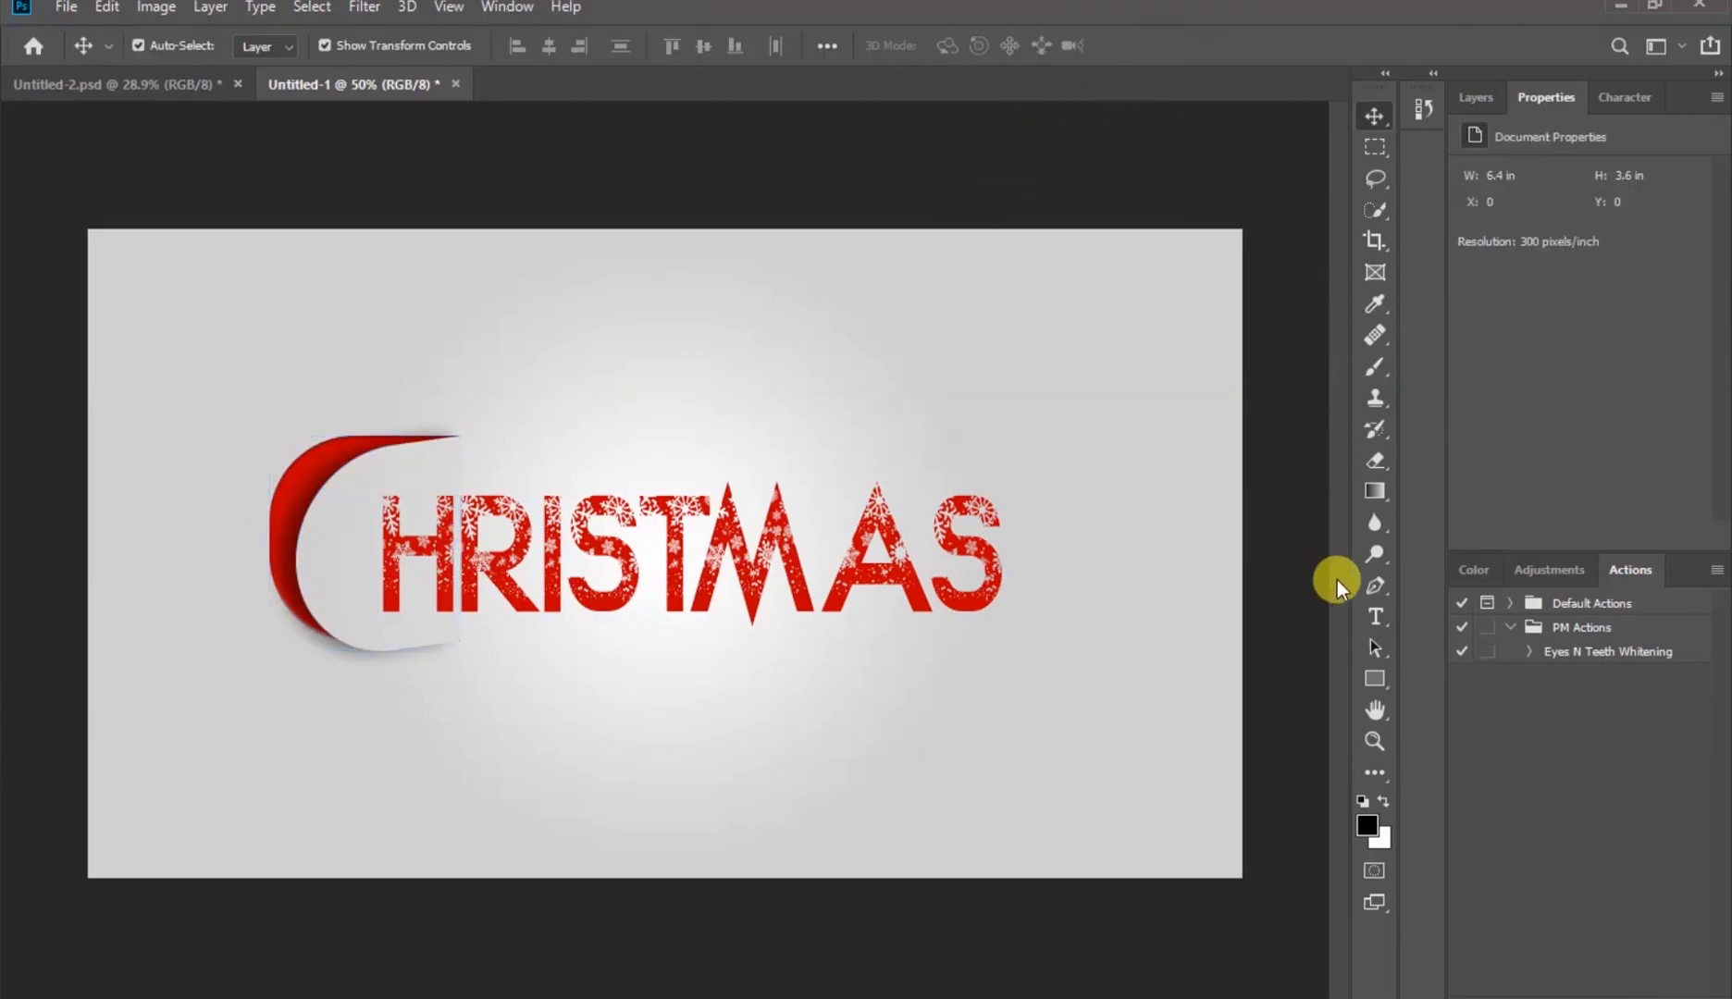
Draw a horizontal bar of about 1044 × 18 px above the HRISTMAS text and nudge it down to Y 388 px
click(1373, 683)
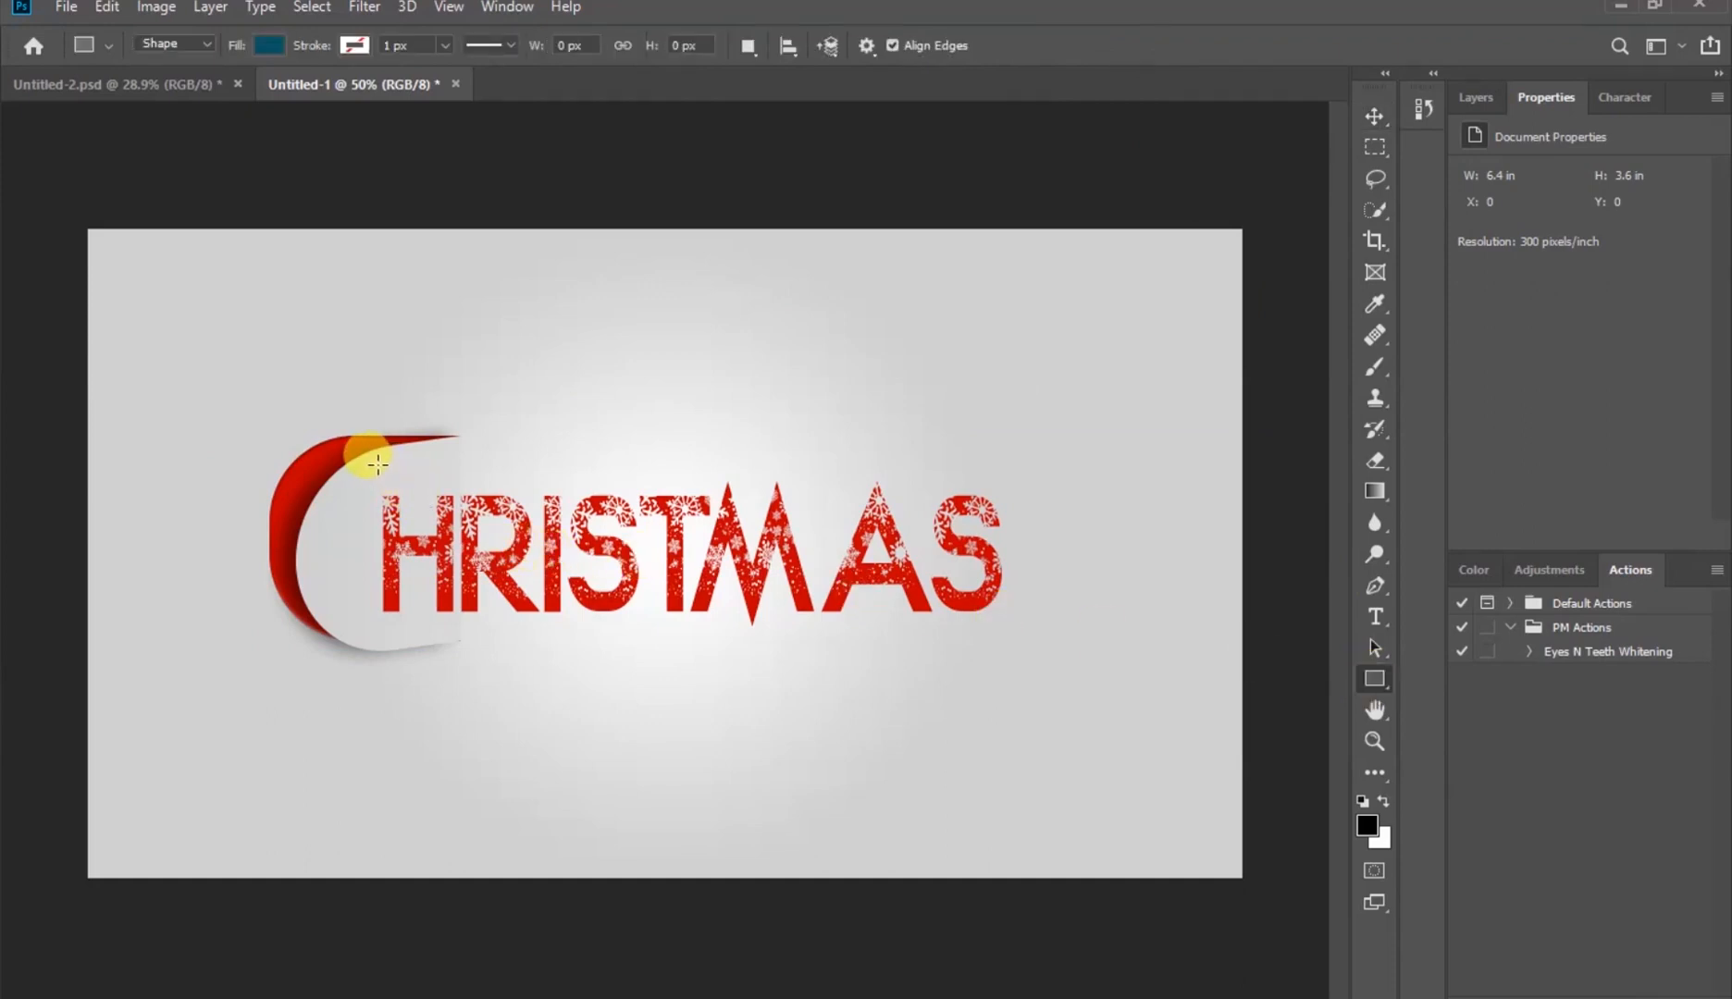
drag(378, 463, 1006, 463)
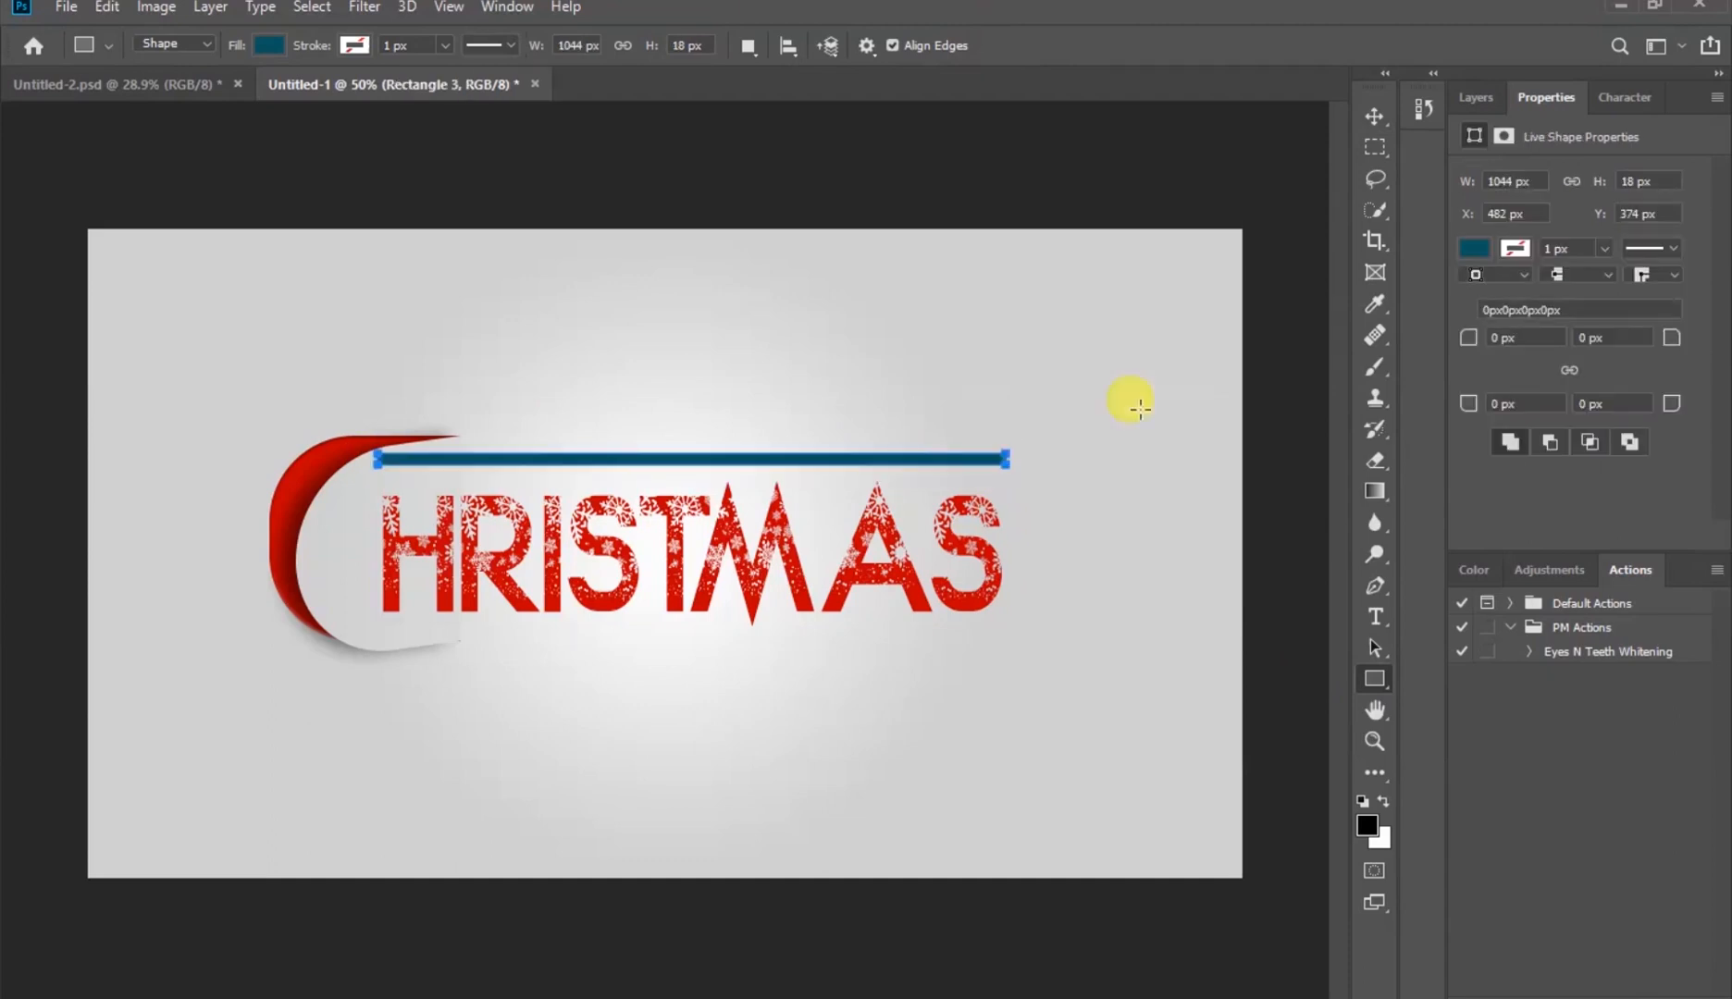
click(1373, 117)
key(Down)
key(Down)
key(Down)
key(Down)
key(Down)
key(Down)
key(Down)
key(Down)
key(Down)
key(Down)
key(Down)
key(Down)
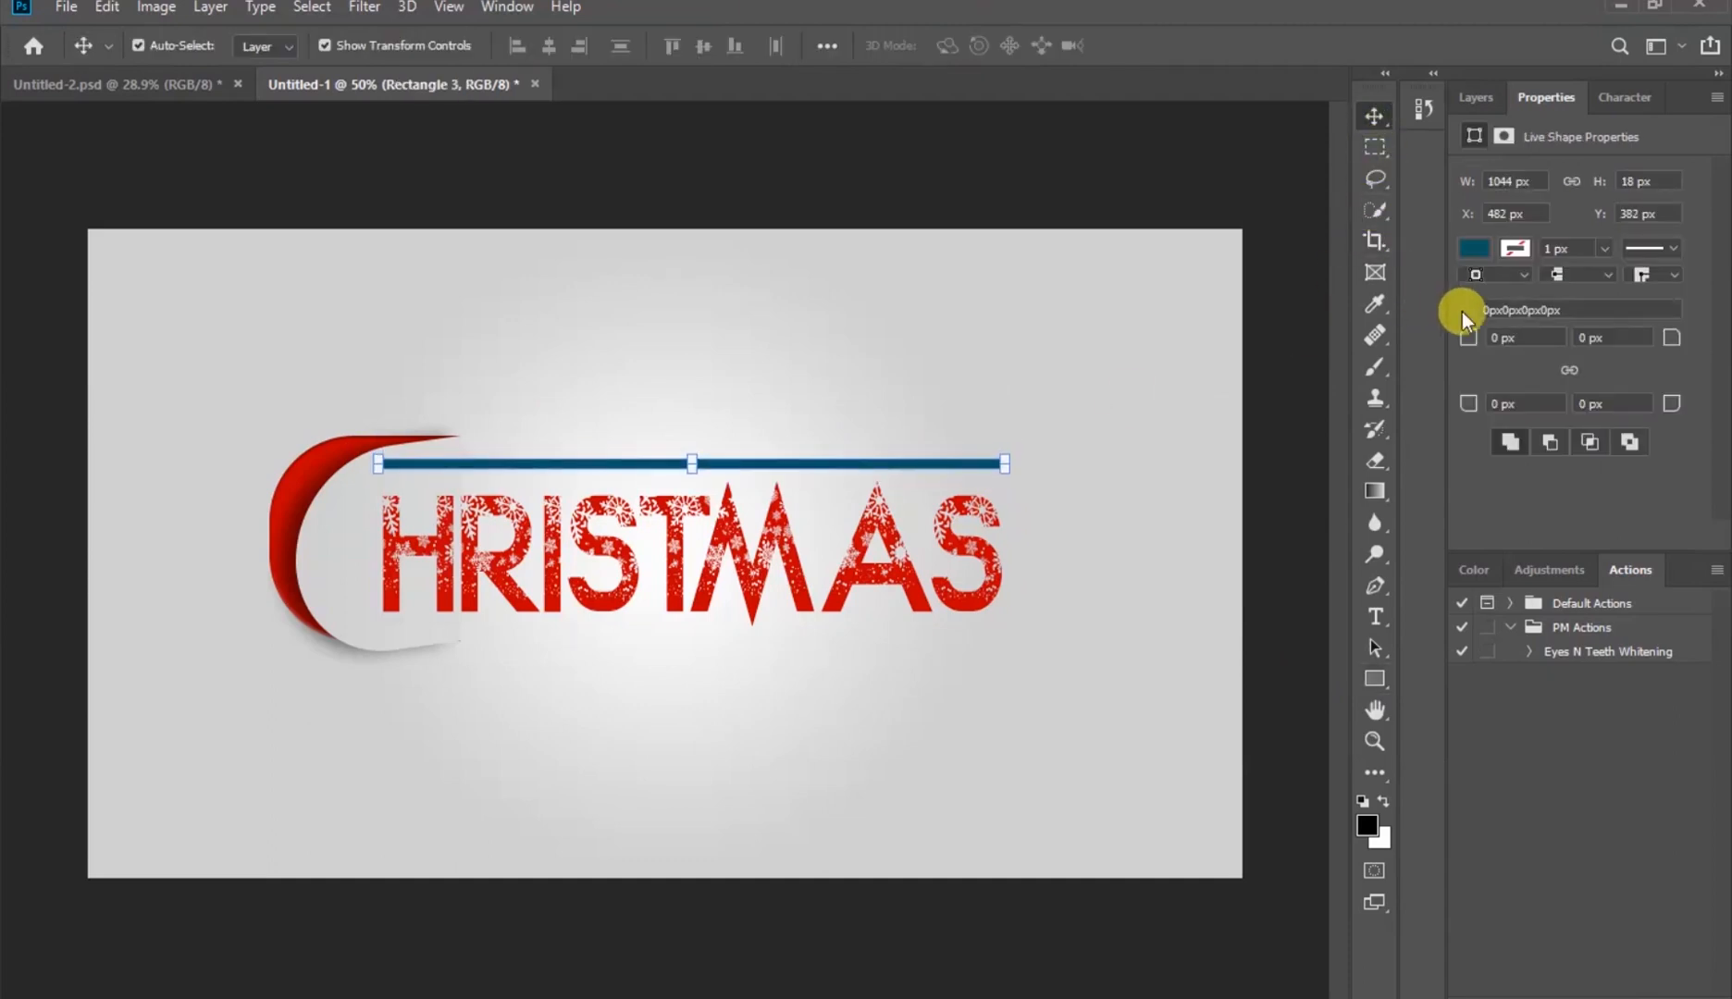
key(Down)
key(Down)
Set the bar's solid fill color to c30000, sampled from the letter H
click(1474, 252)
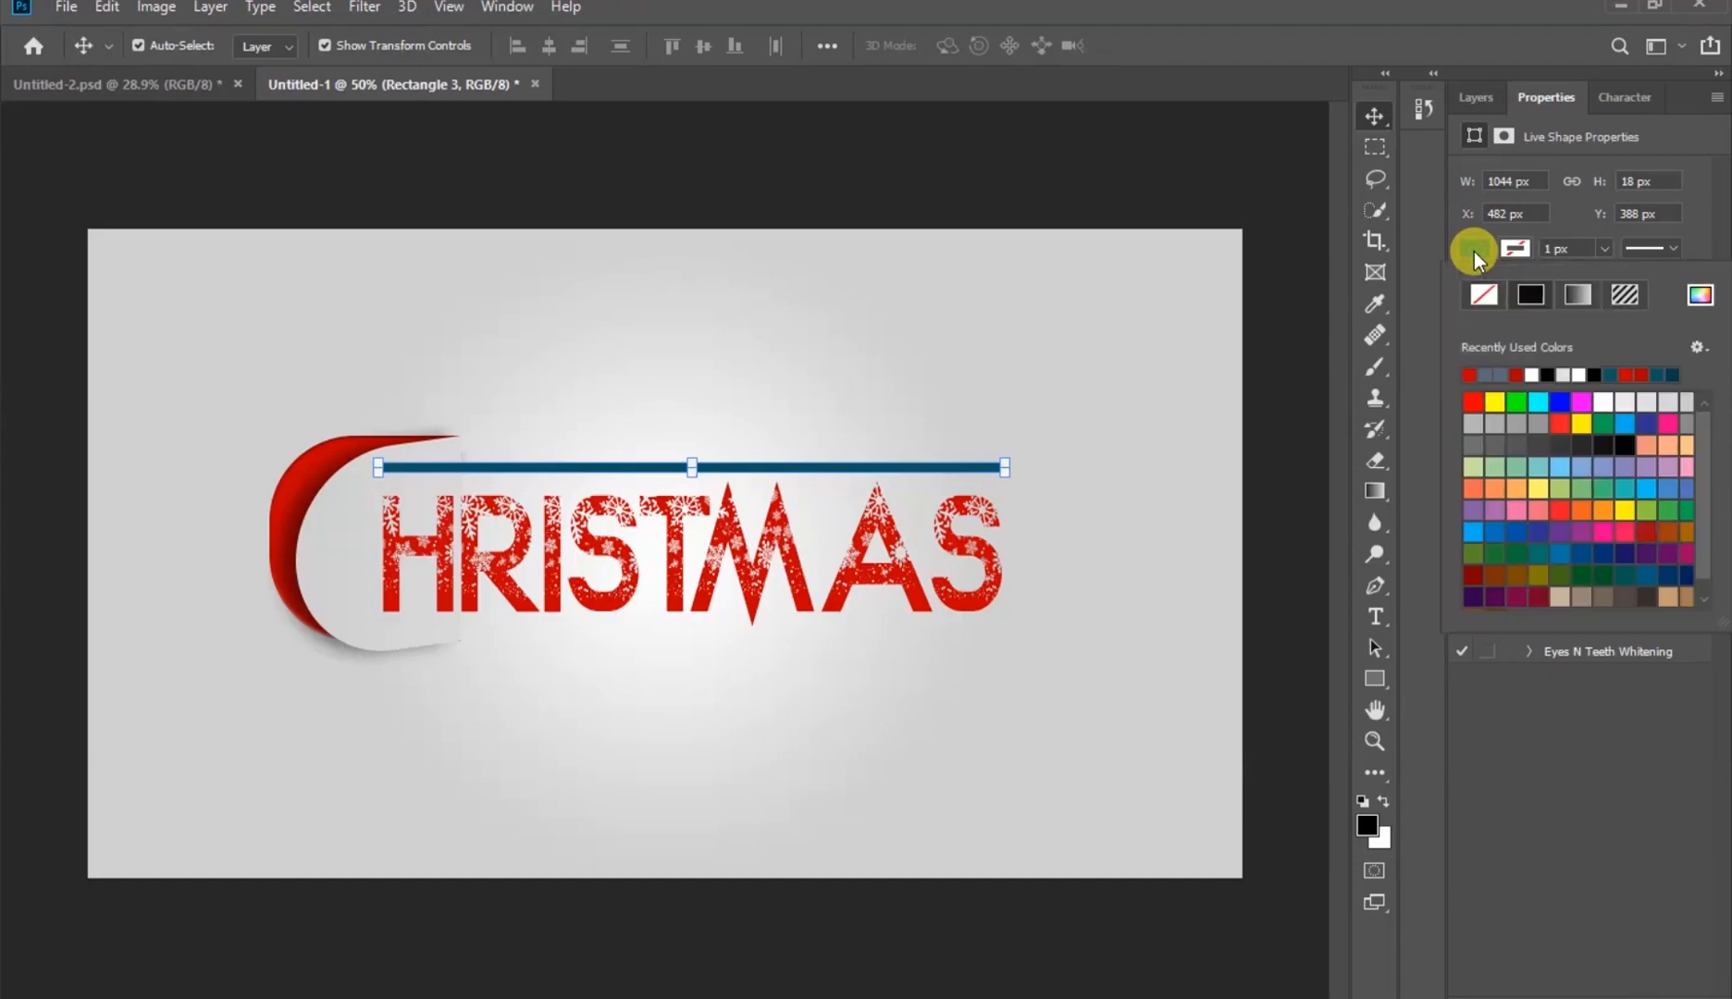
click(1701, 294)
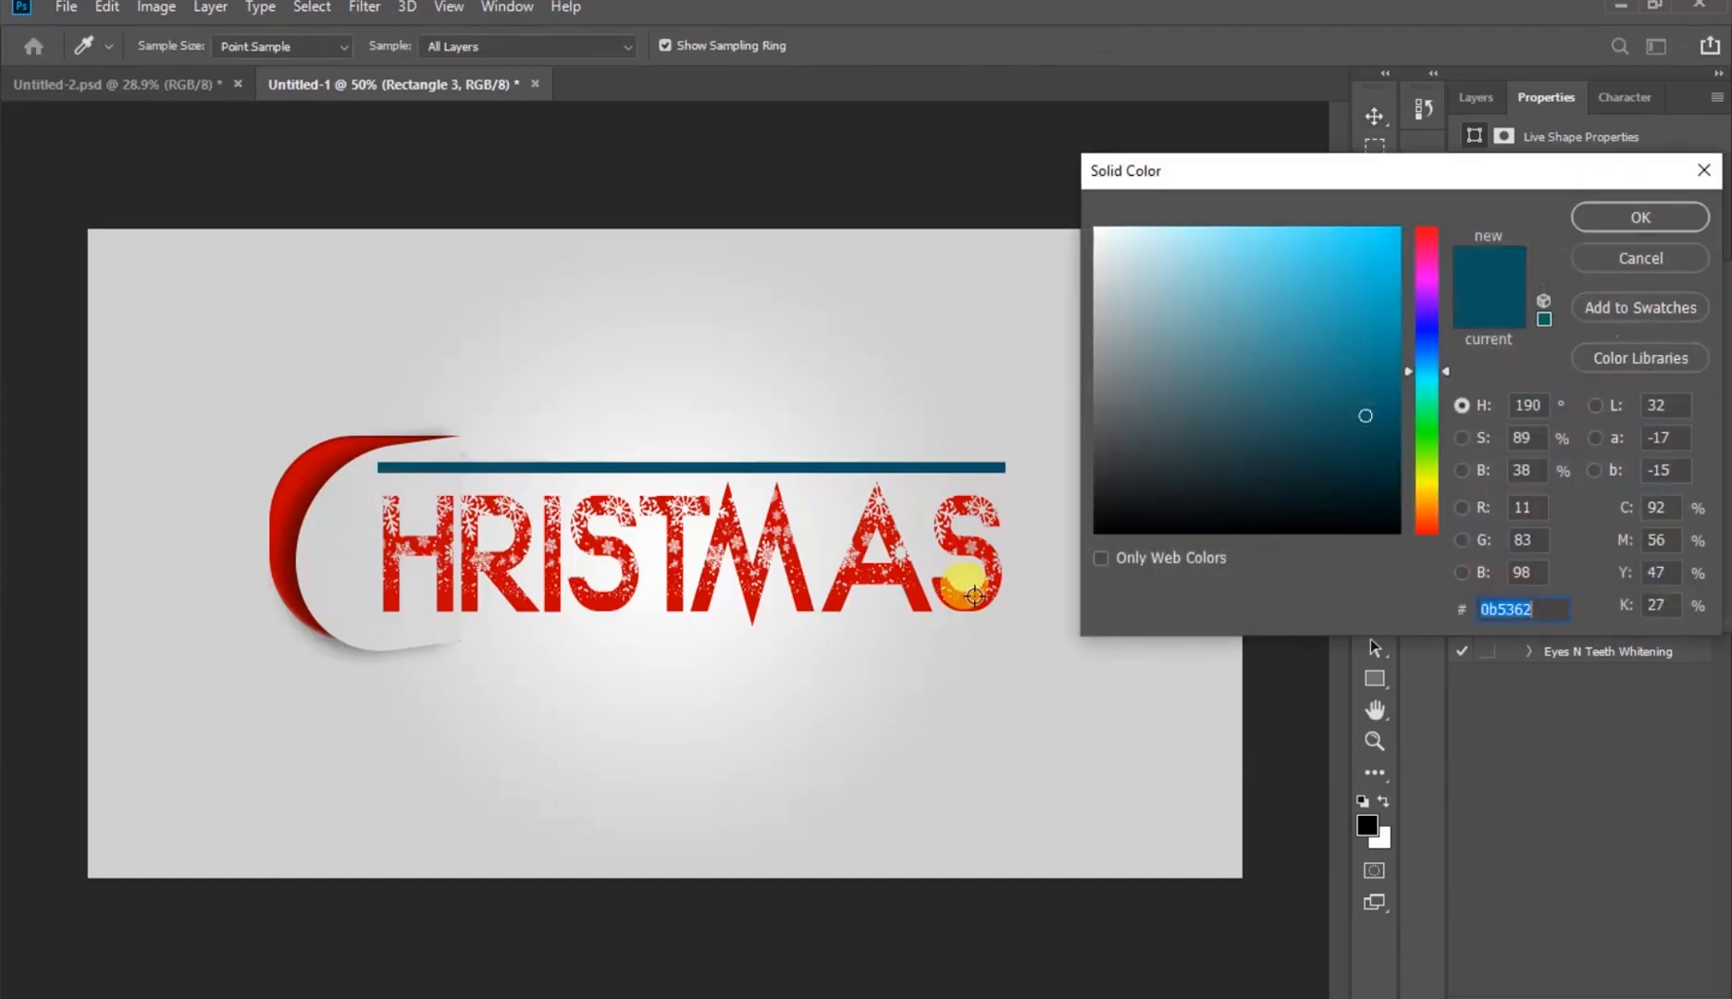
click(389, 597)
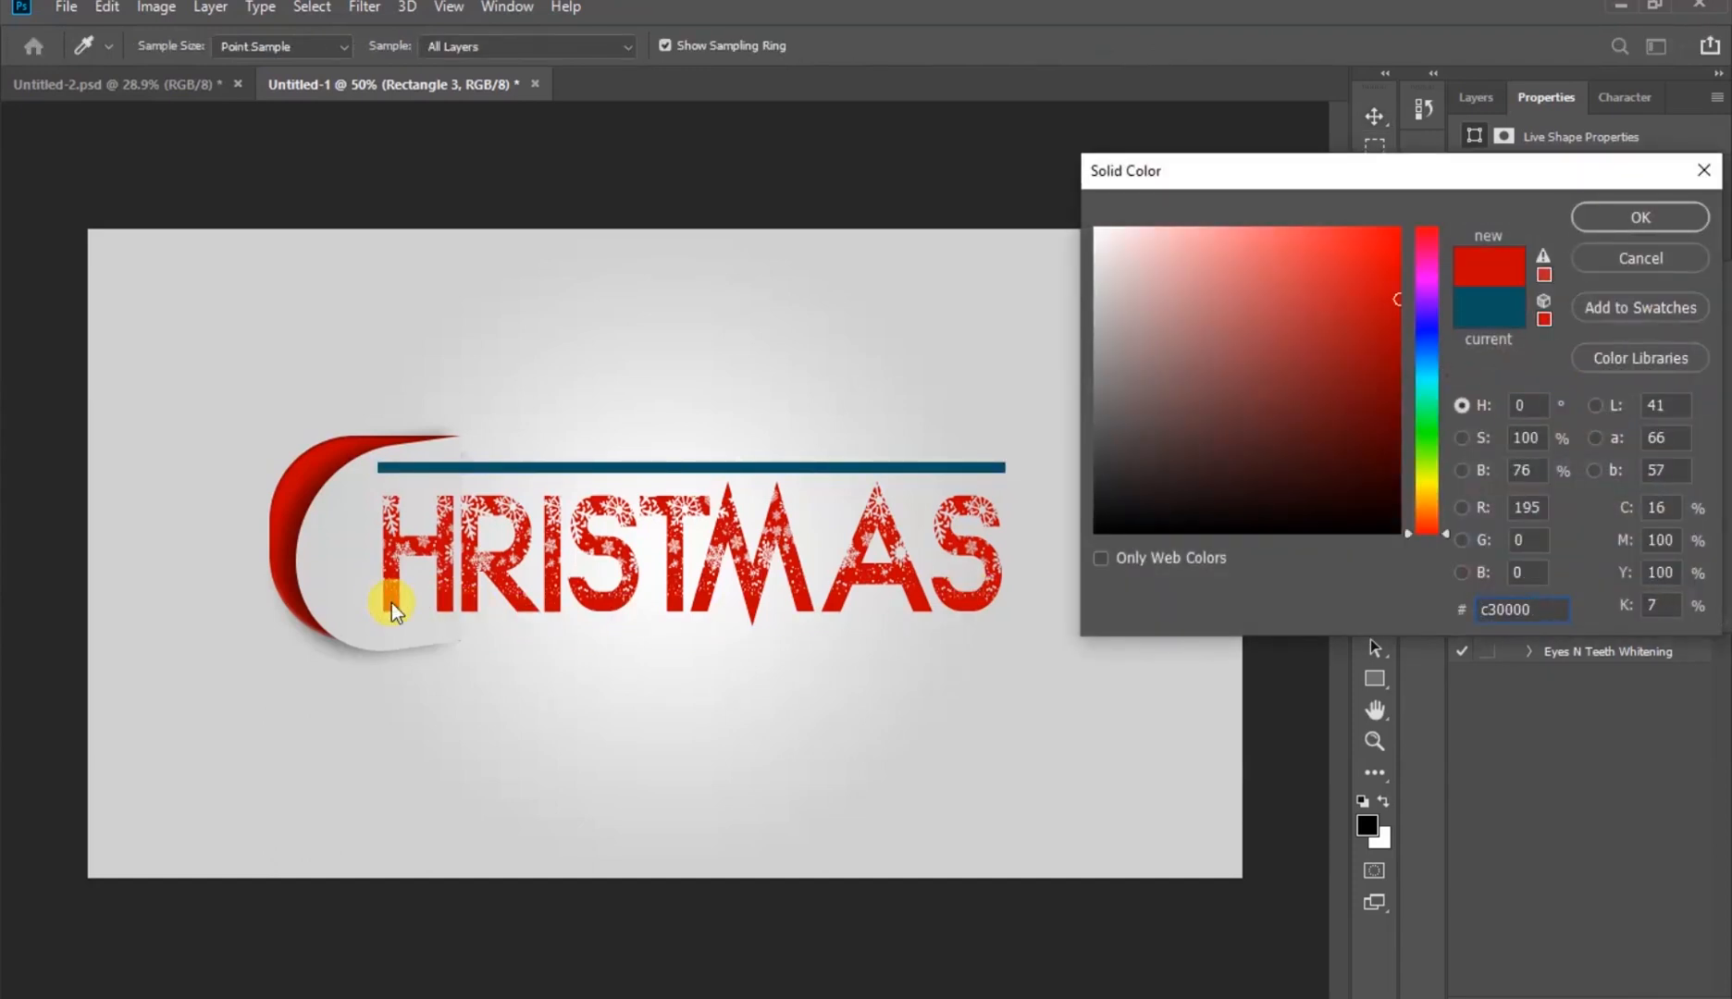
click(1632, 220)
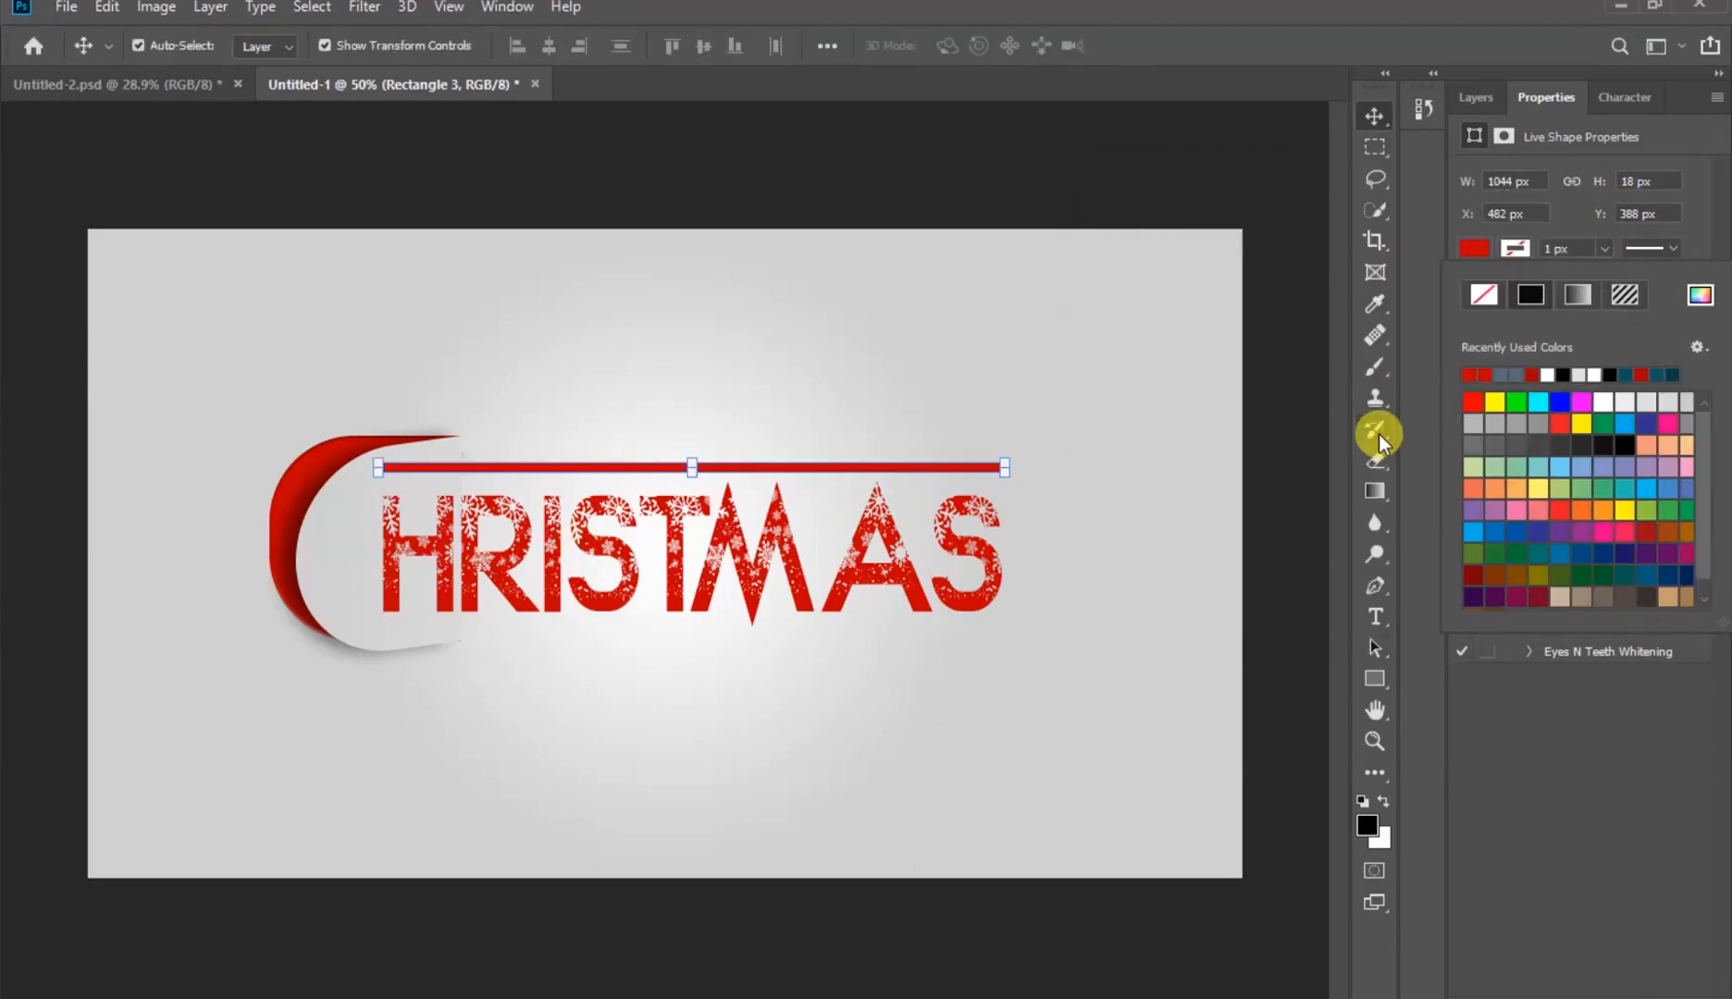
Nudge the red bar closer to the tops of the letters, to Y 398 px, and deselect it
click(1374, 118)
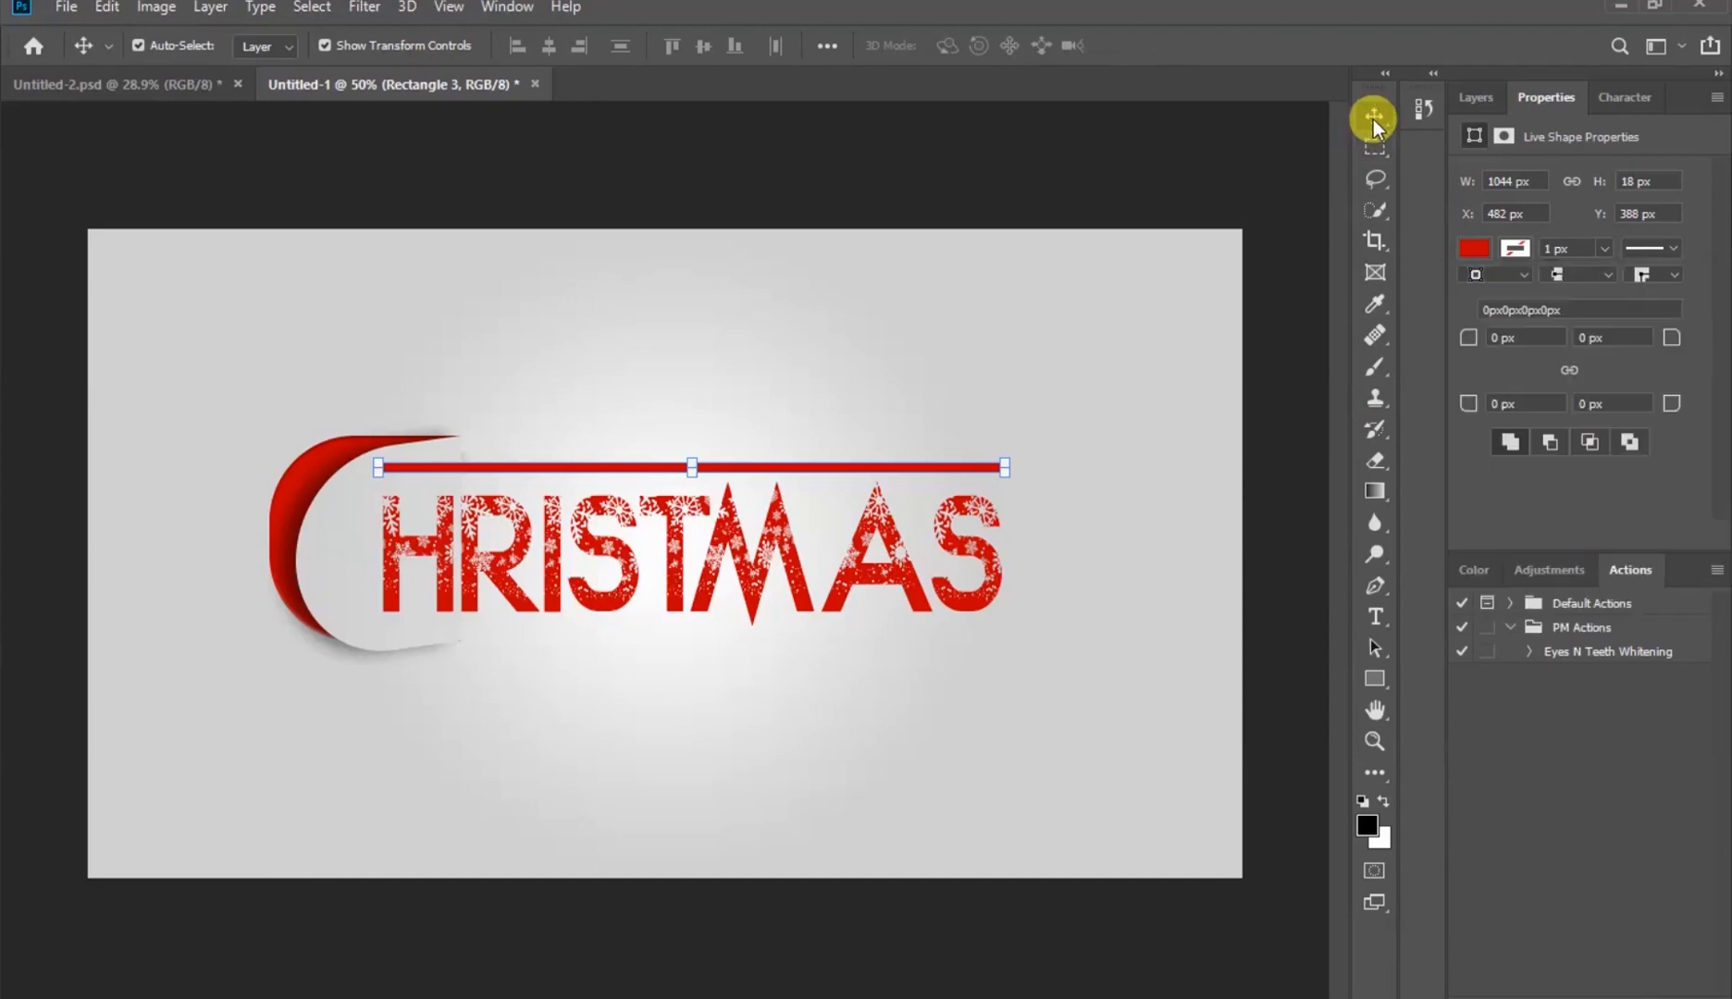
key(Down)
key(Down)
key(Down)
key(Down)
key(Down)
key(Down)
key(Down)
key(Down)
key(Down)
key(Down)
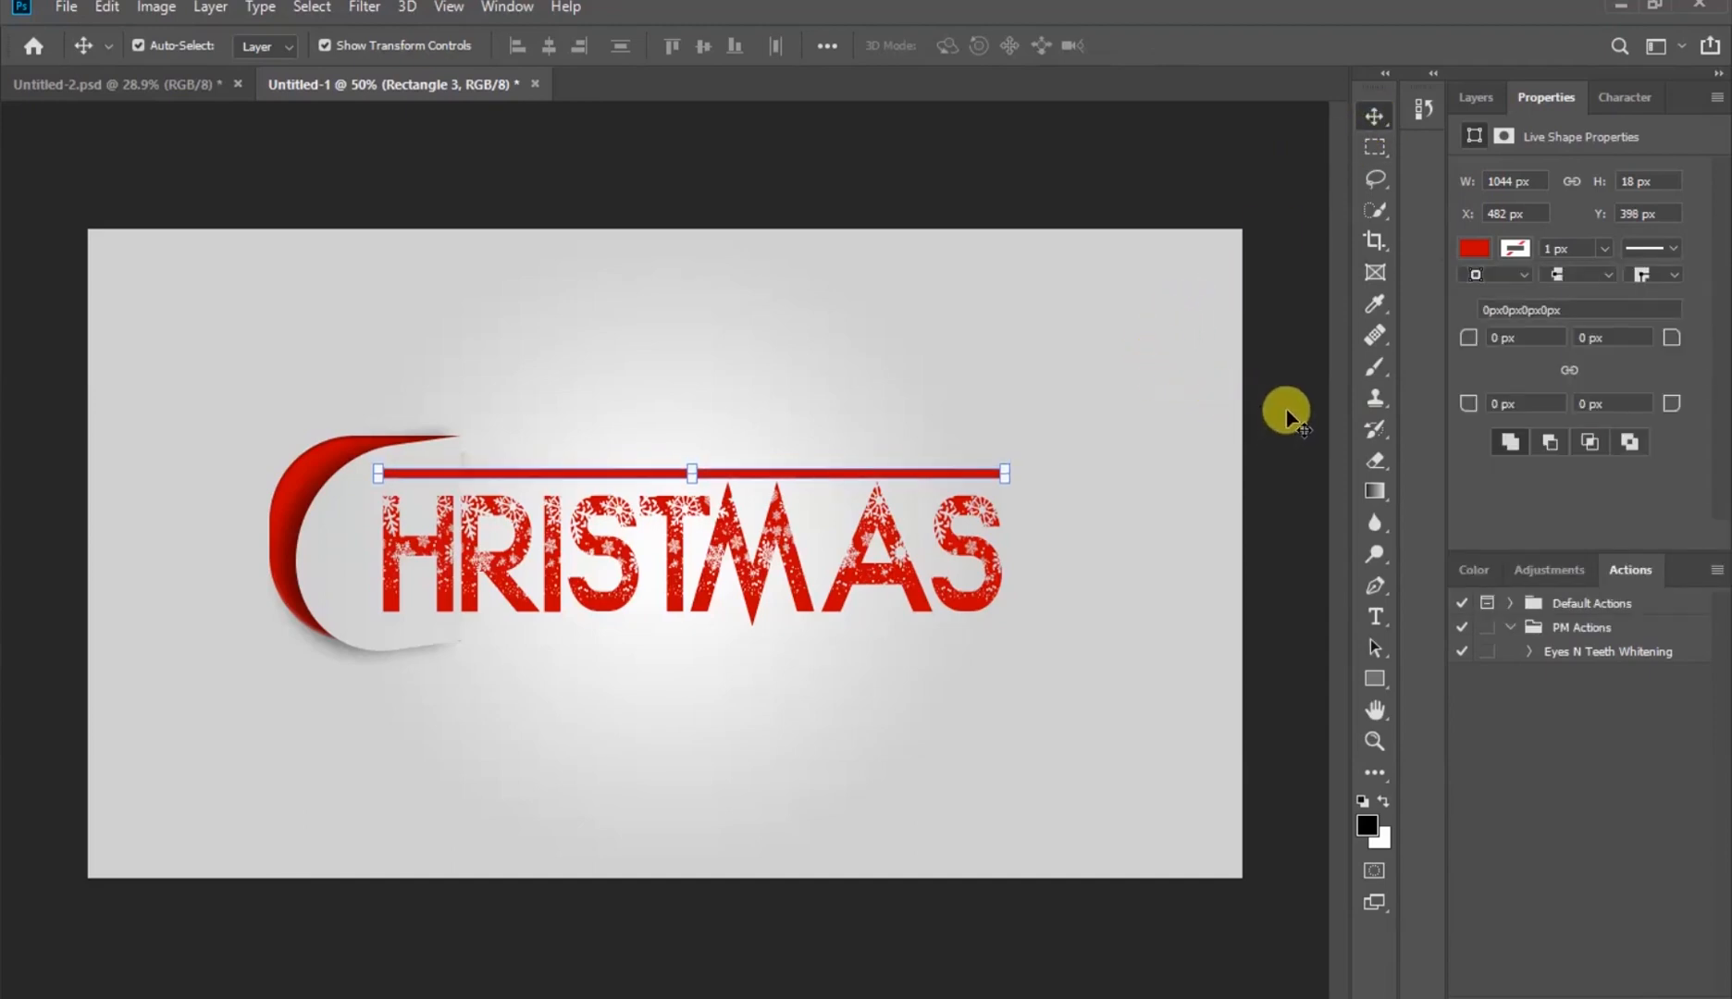
click(1287, 416)
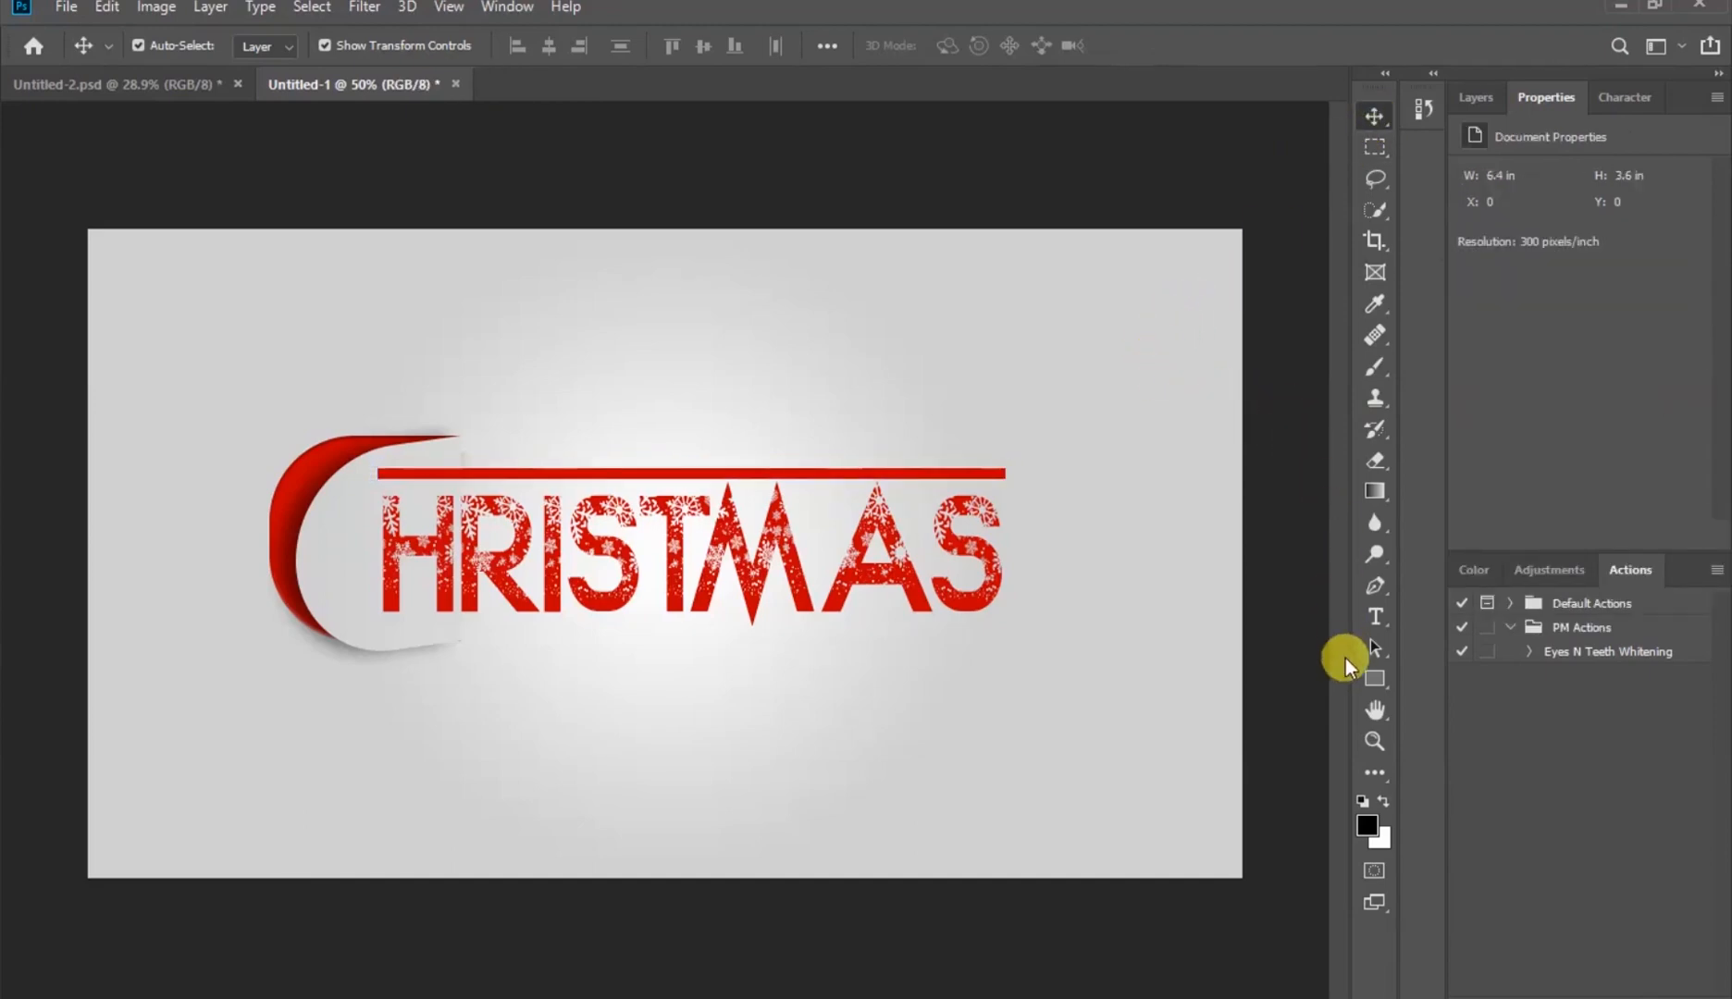
Draw a thin vertical bar of about 8 × 492 px along the straight edge of the C-shaped graphic
click(1373, 678)
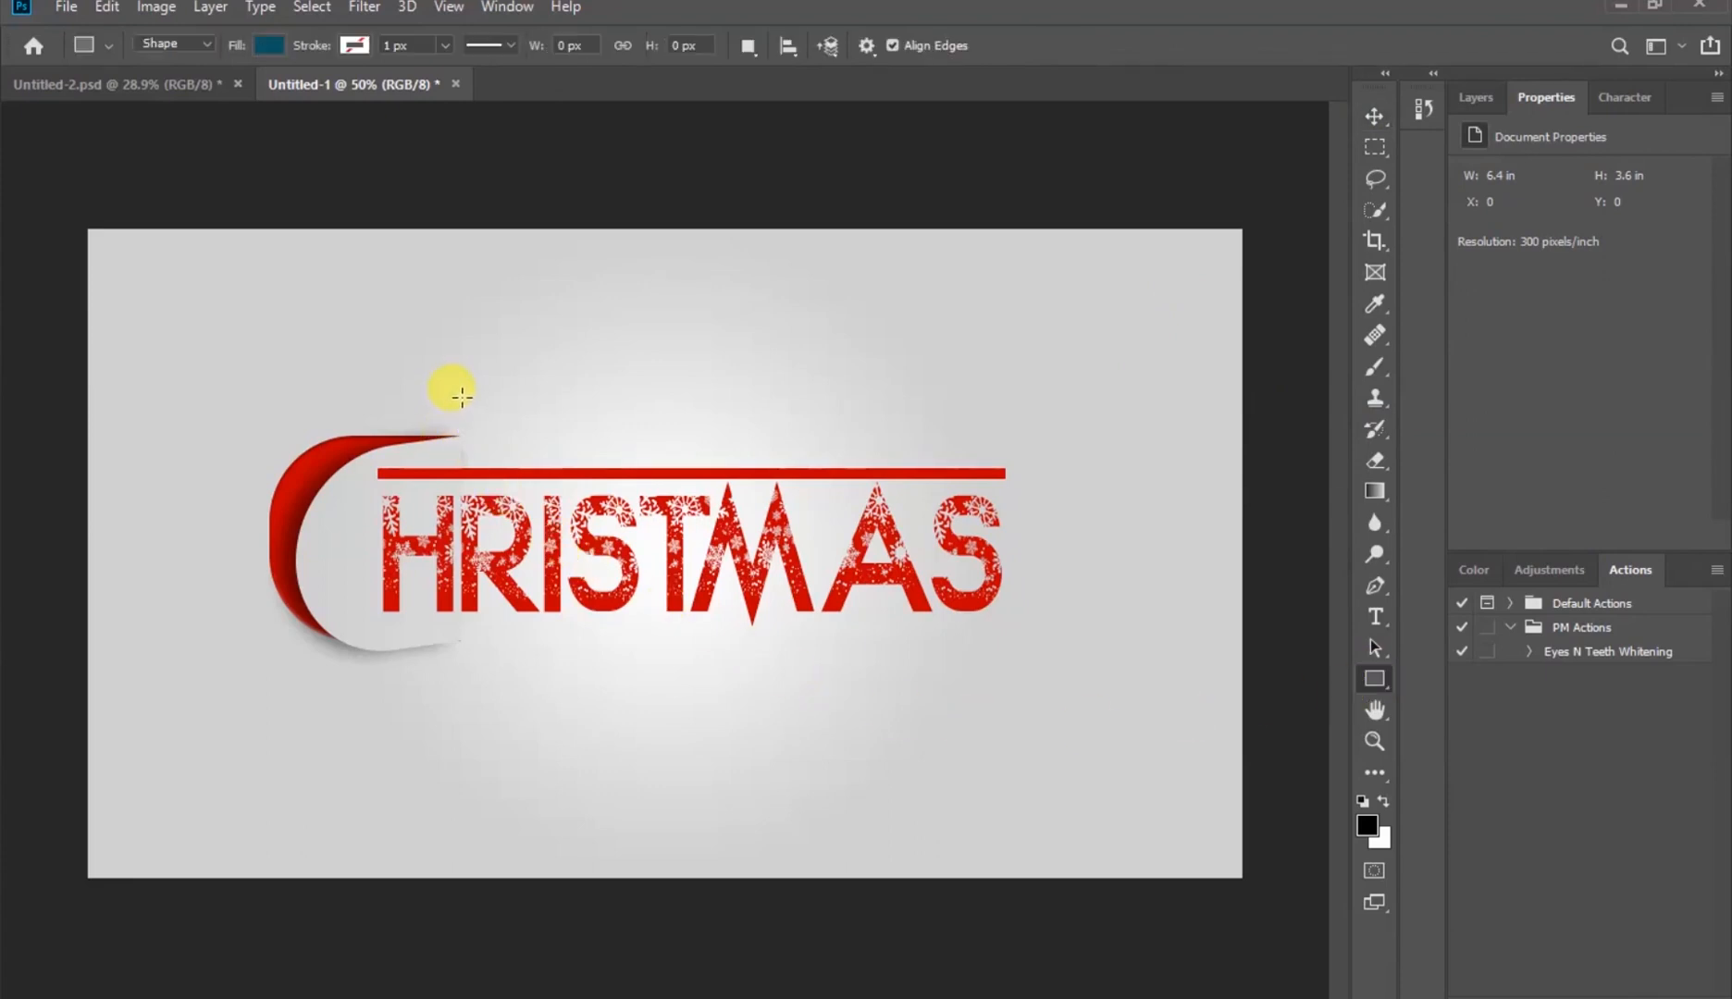
drag(454, 387, 454, 683)
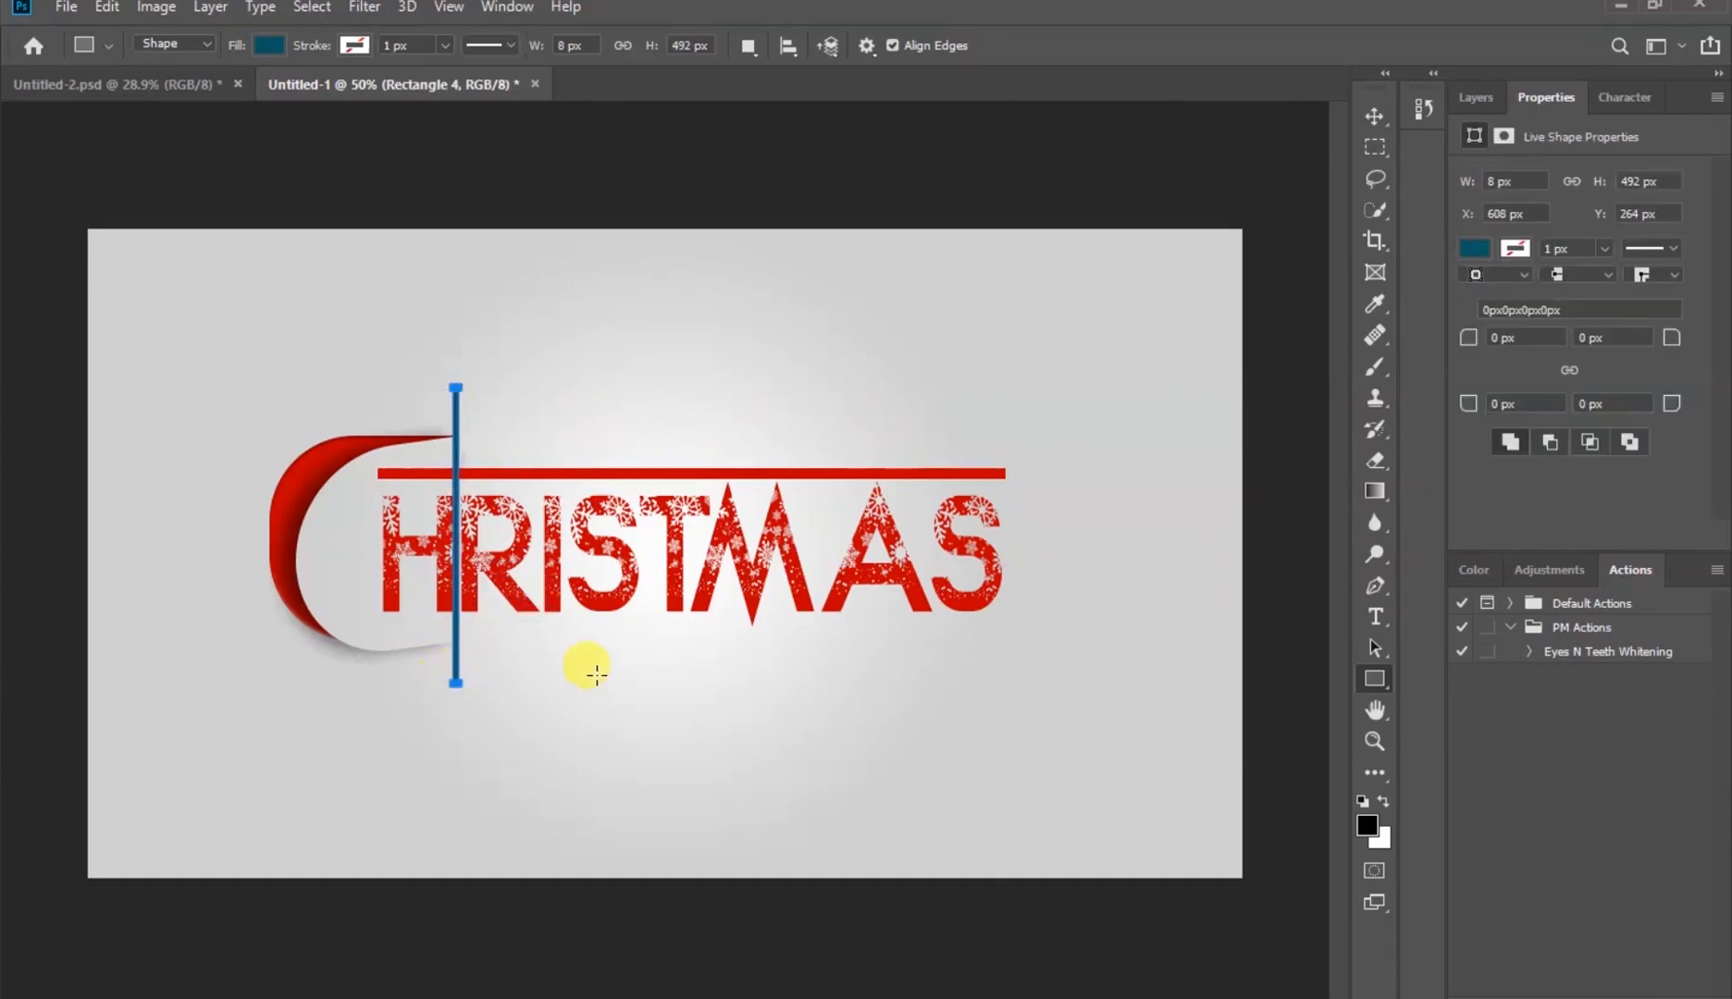
Nudge the thin vertical bar along the C shape's straight edge to X 610 px, Y 268 px
click(1376, 118)
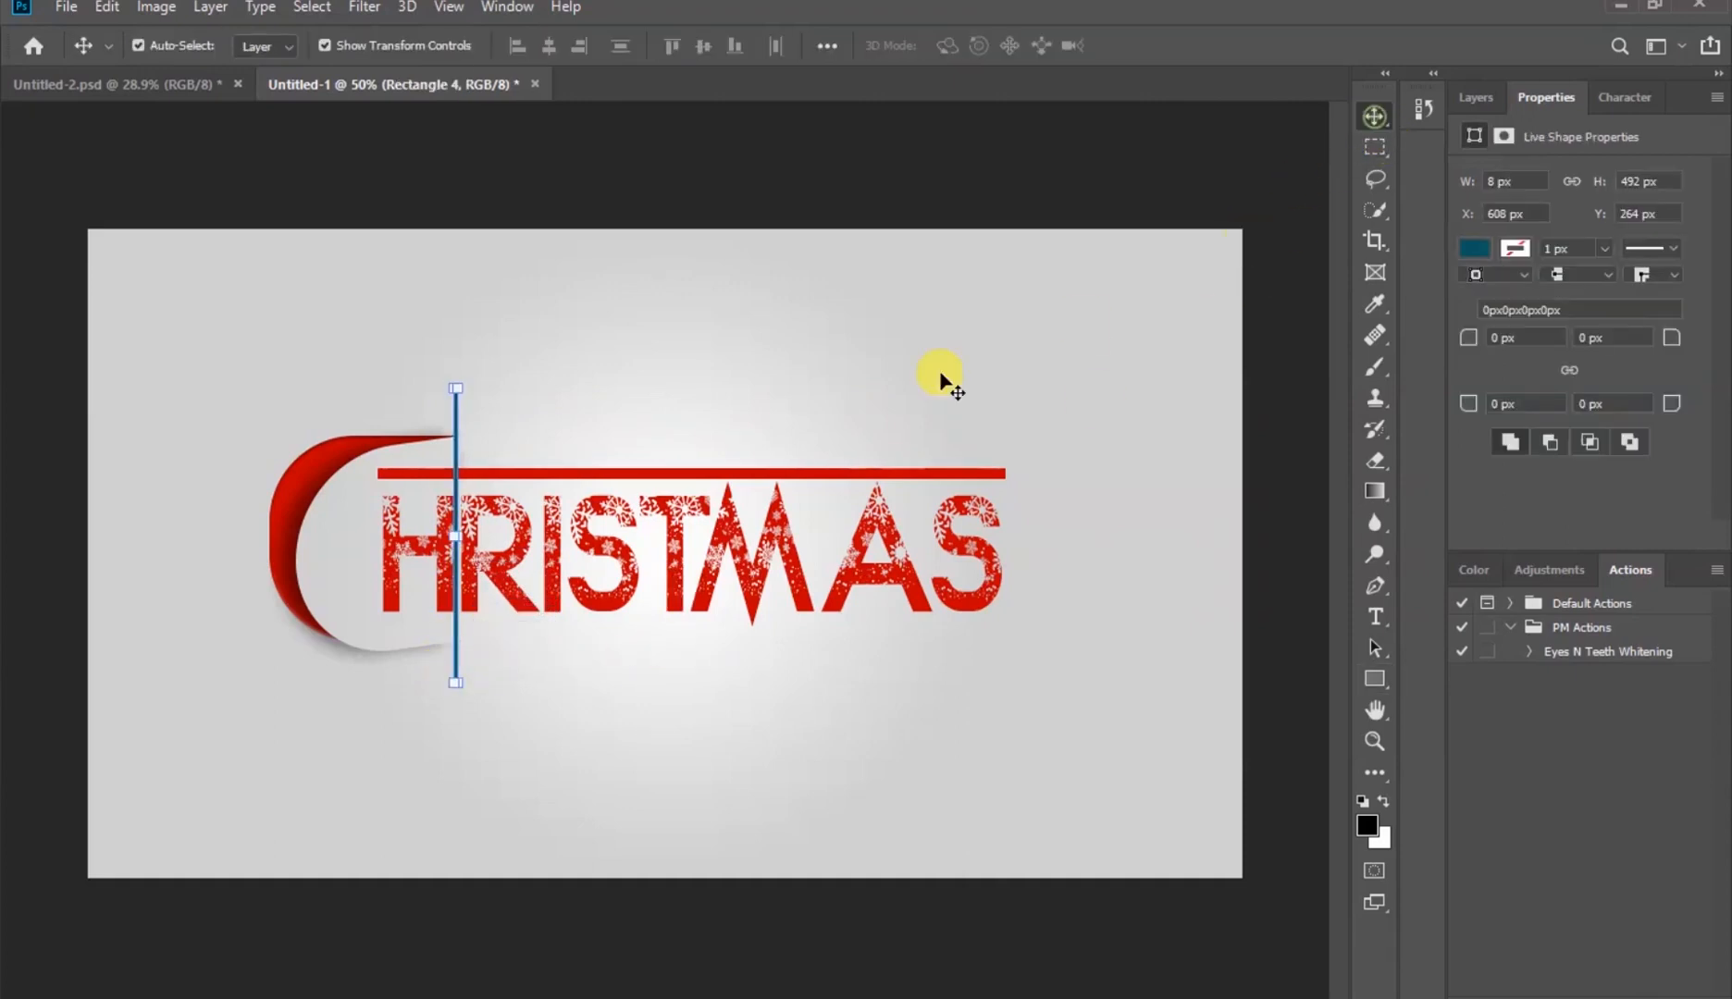
key(Right)
key(Right)
key(Right)
key(Right)
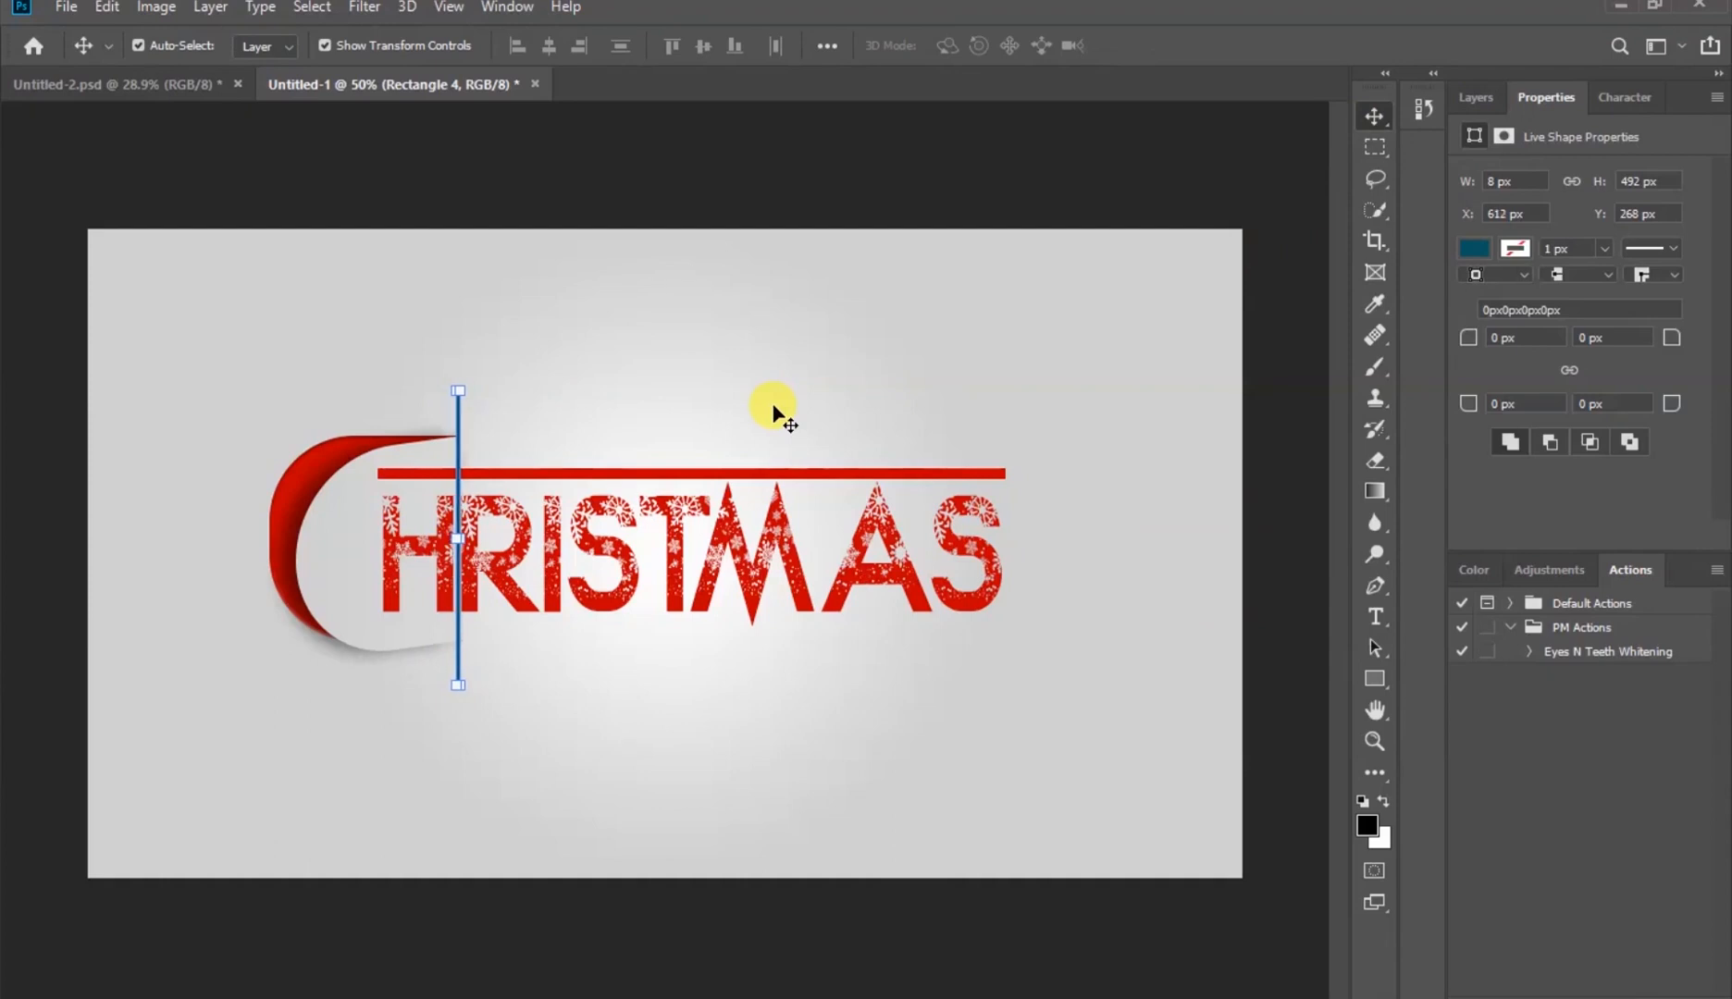
key(Left)
key(Left)
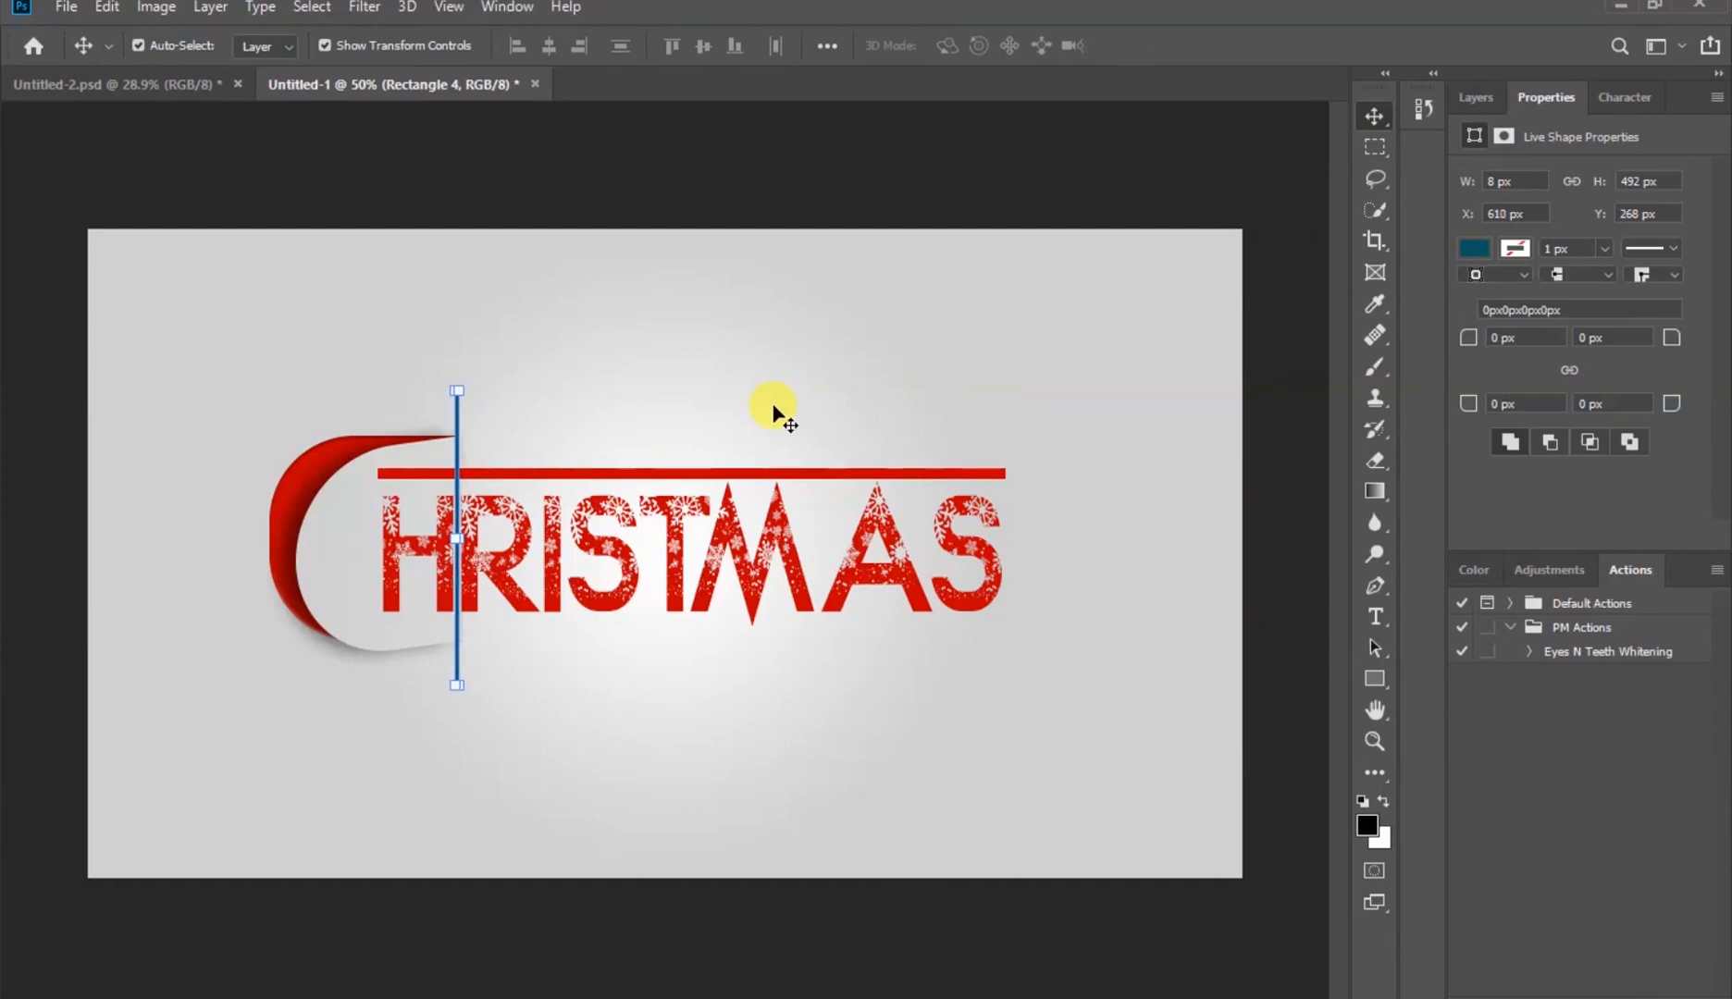
Set the vertical bar's solid fill color to dedede, sampled from the gray background near its lower end
click(1470, 249)
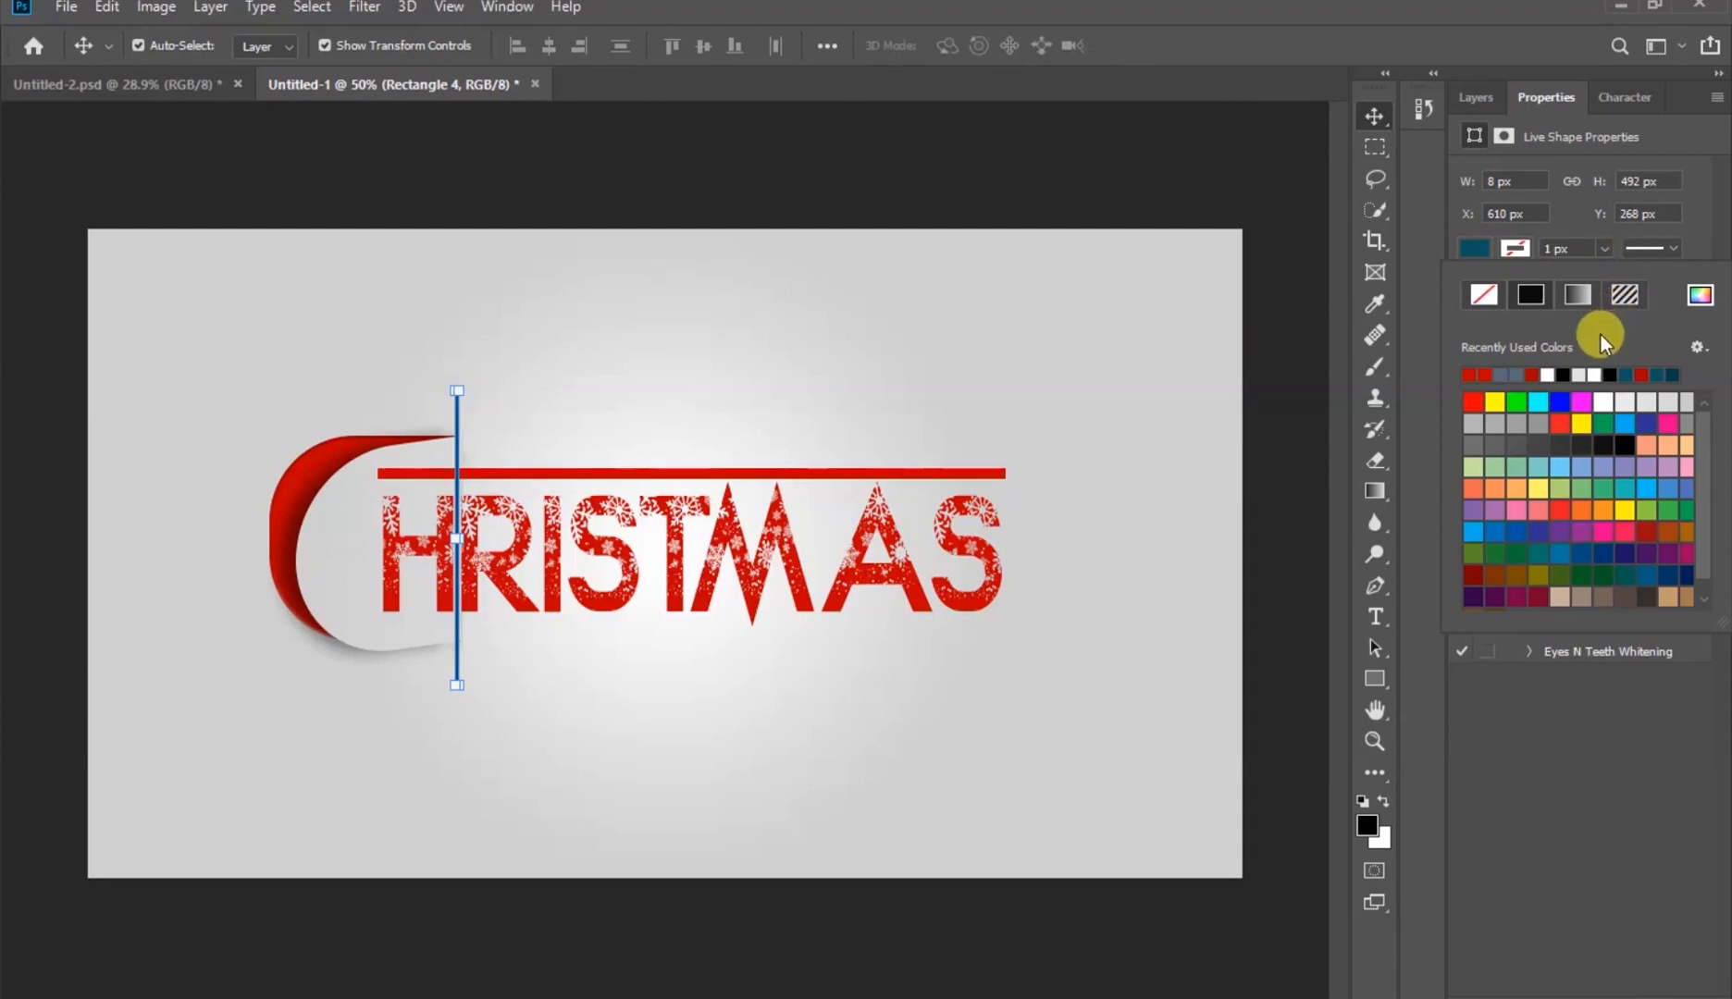
click(1696, 294)
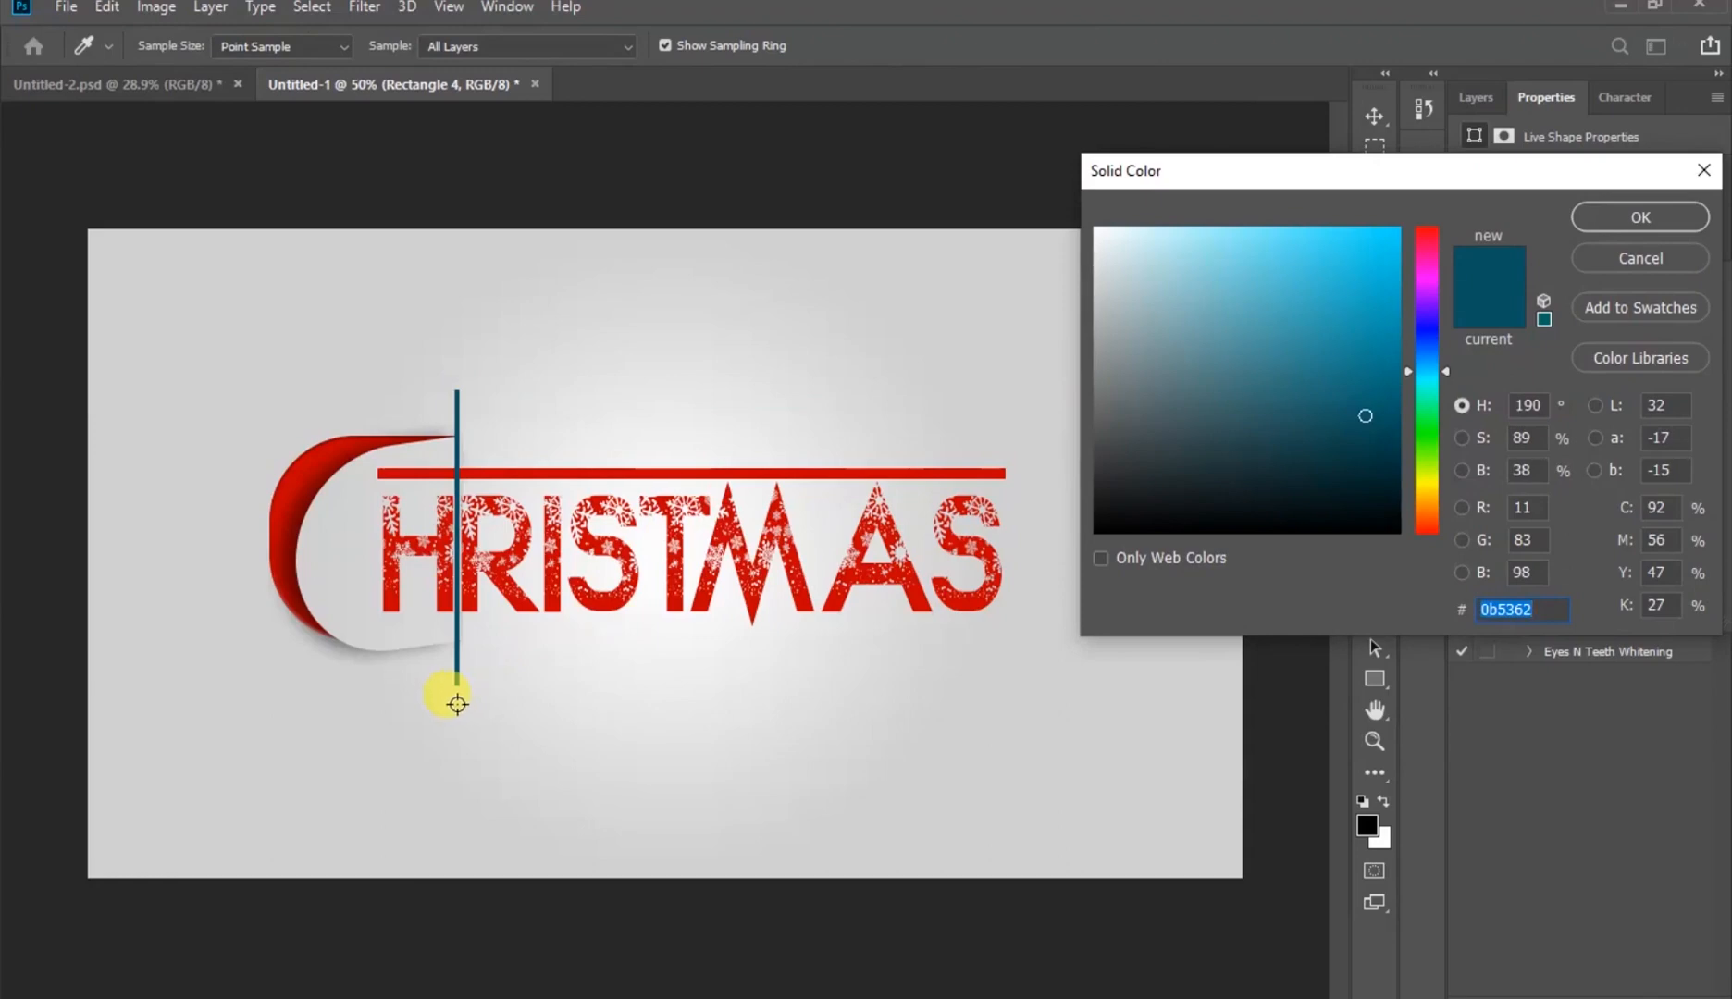
click(458, 704)
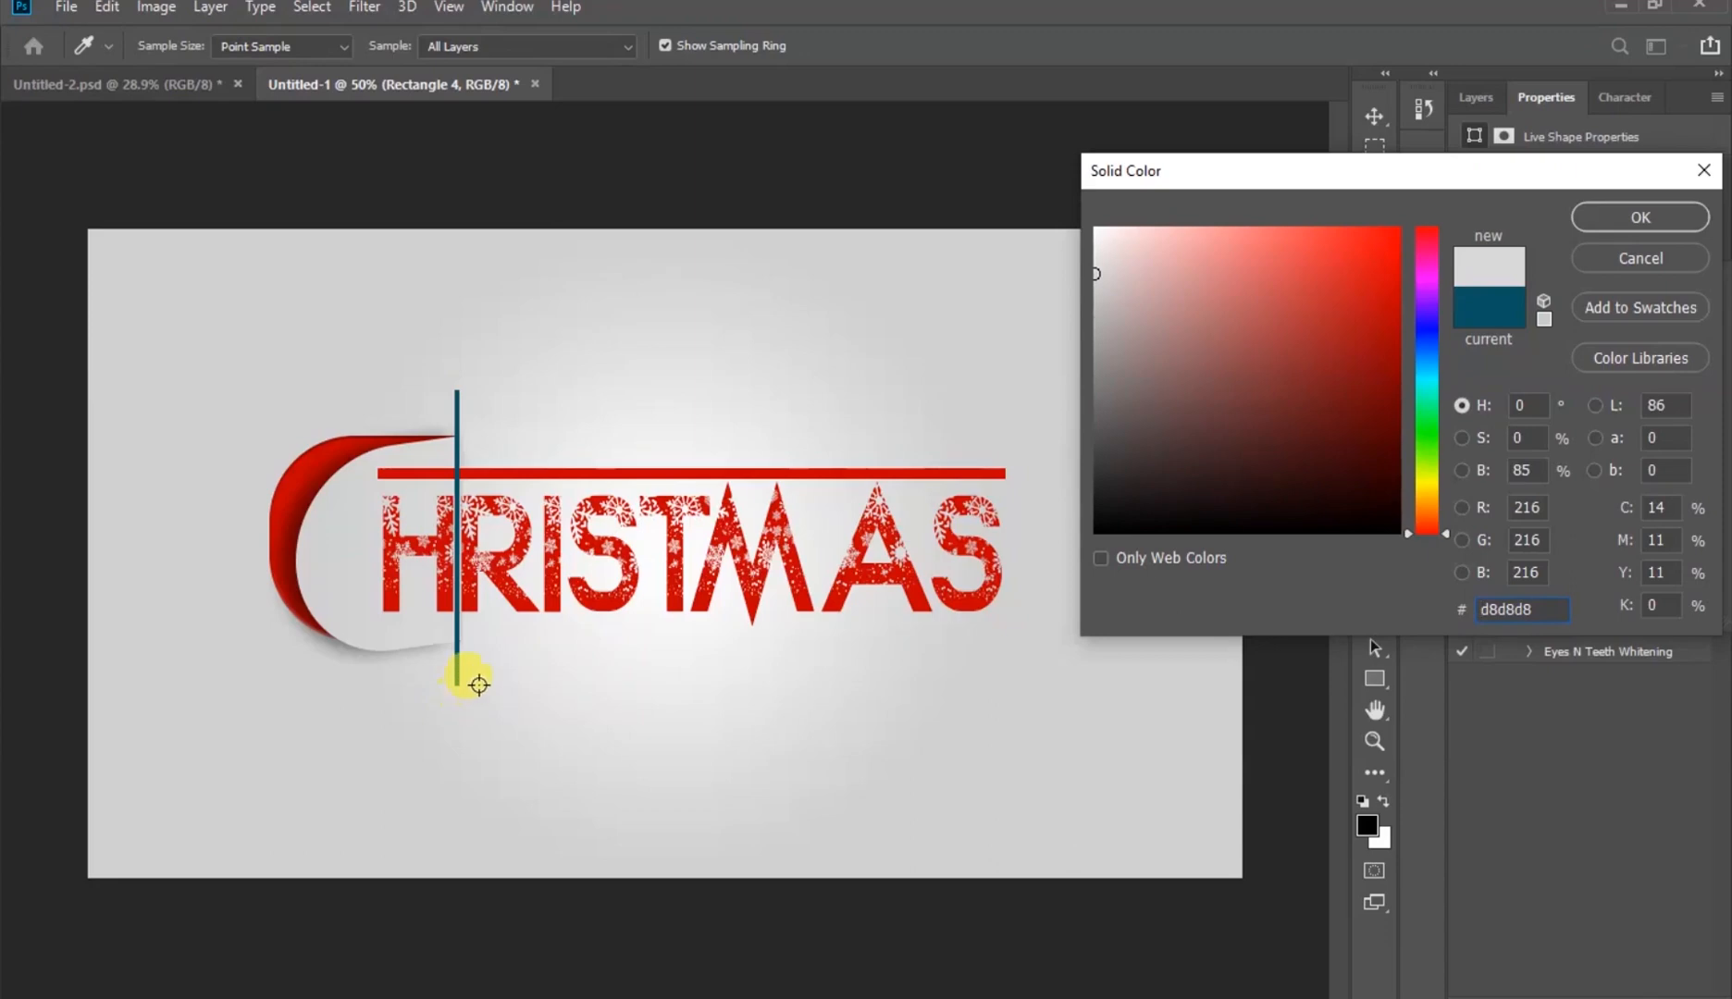
click(482, 674)
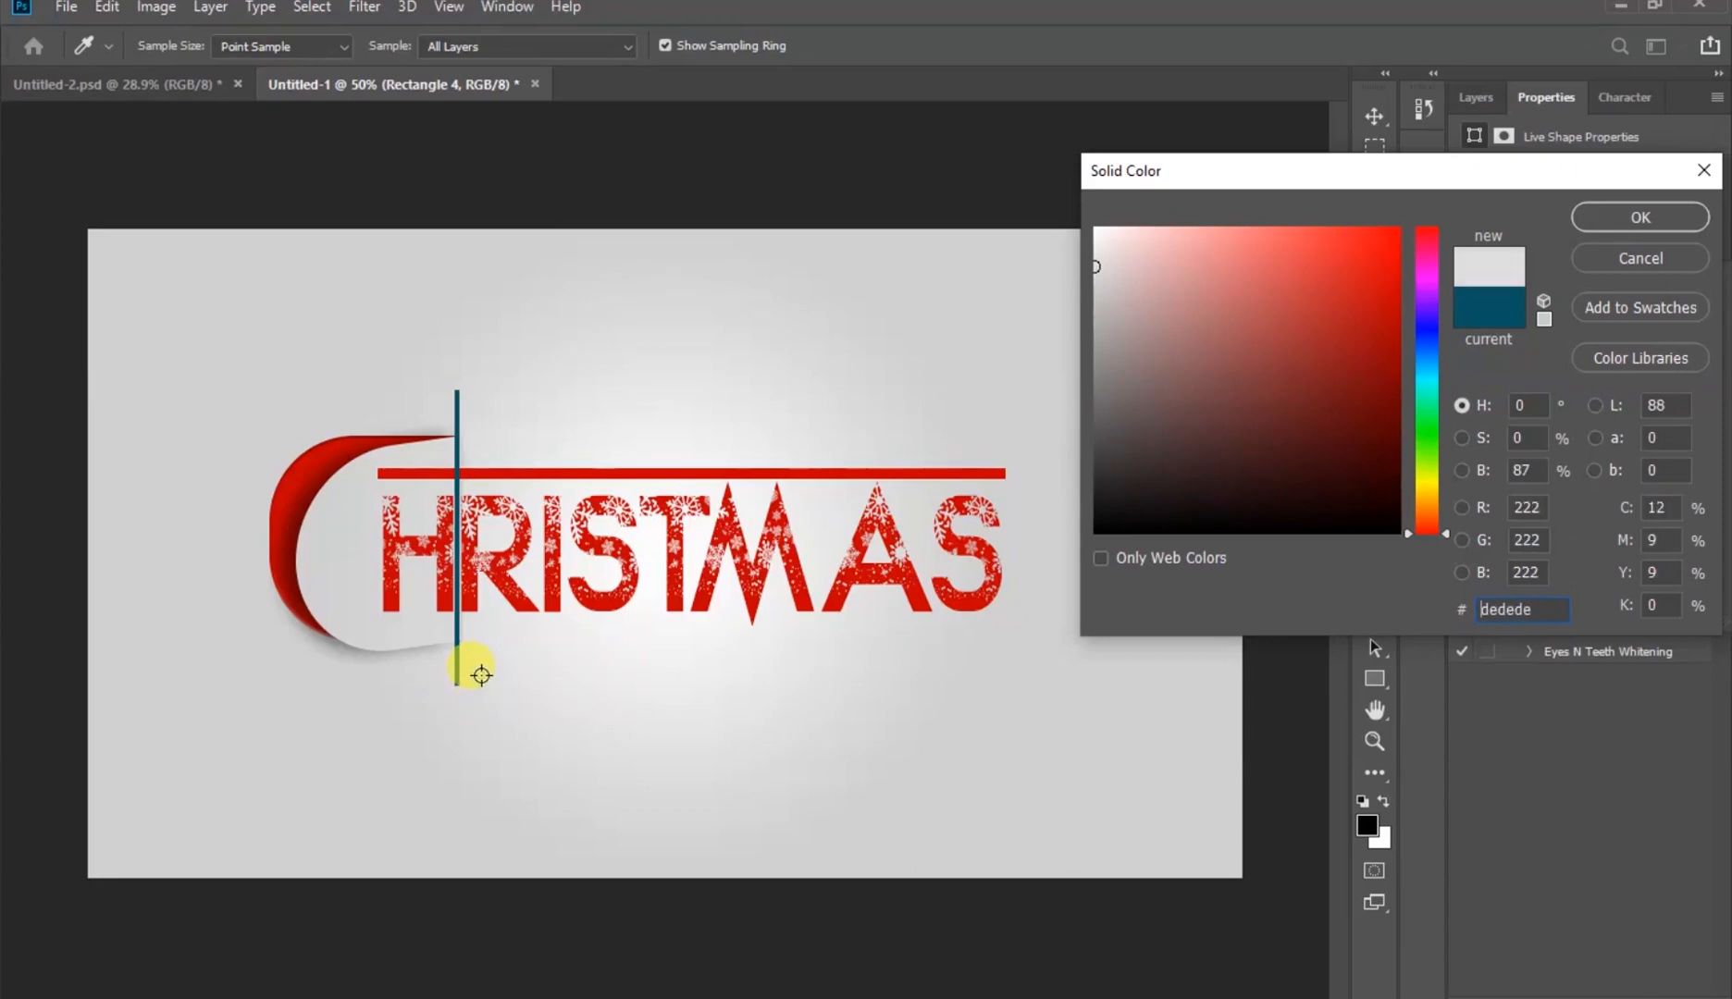
click(1633, 219)
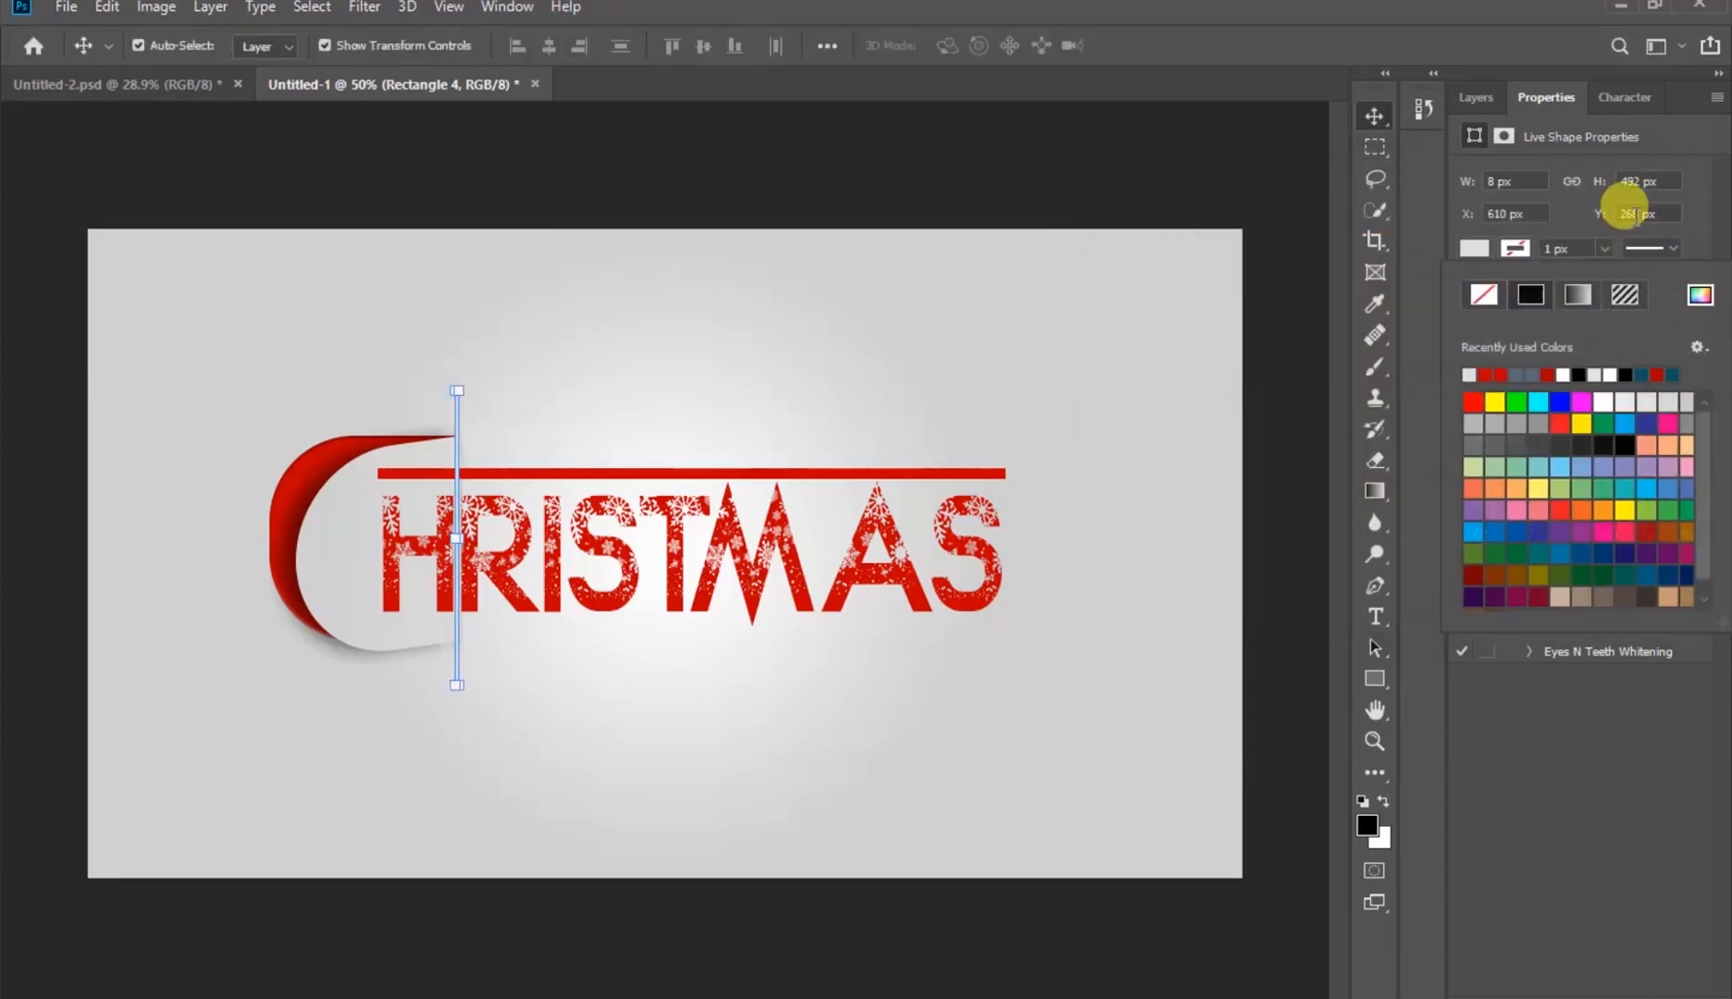
Add a Multiply drop shadow to the vertical bar with 3 px distance and 4 px size
click(1479, 96)
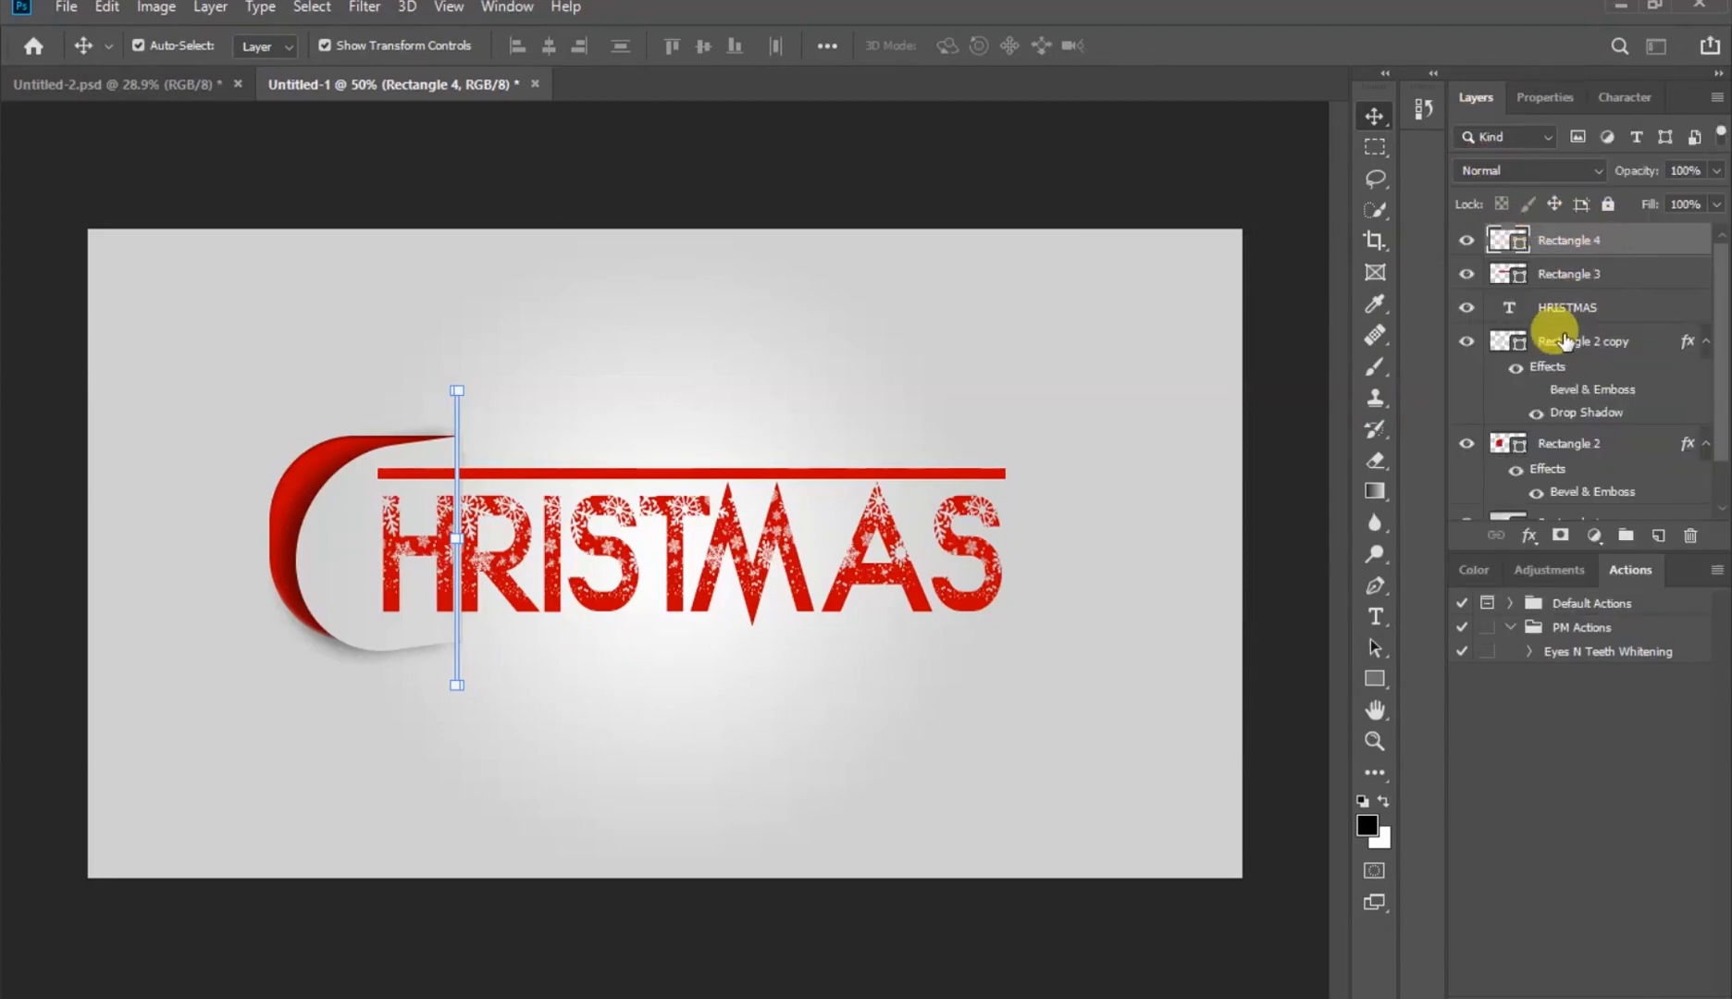
click(1529, 537)
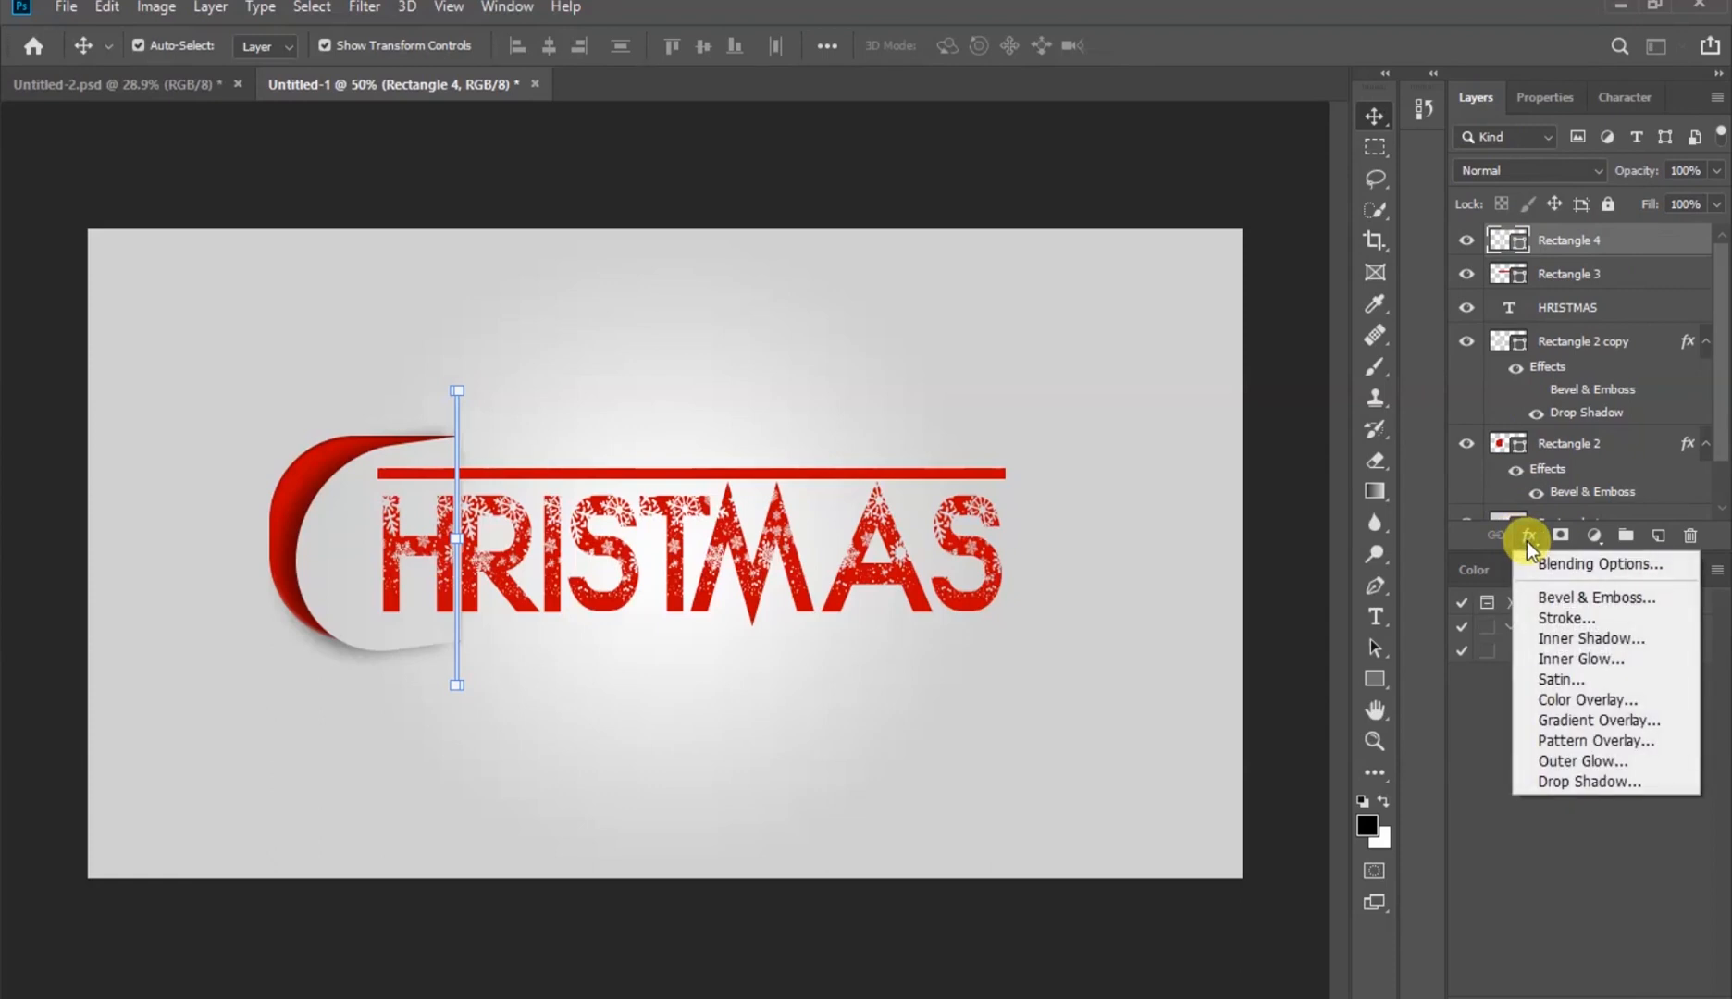
click(1537, 780)
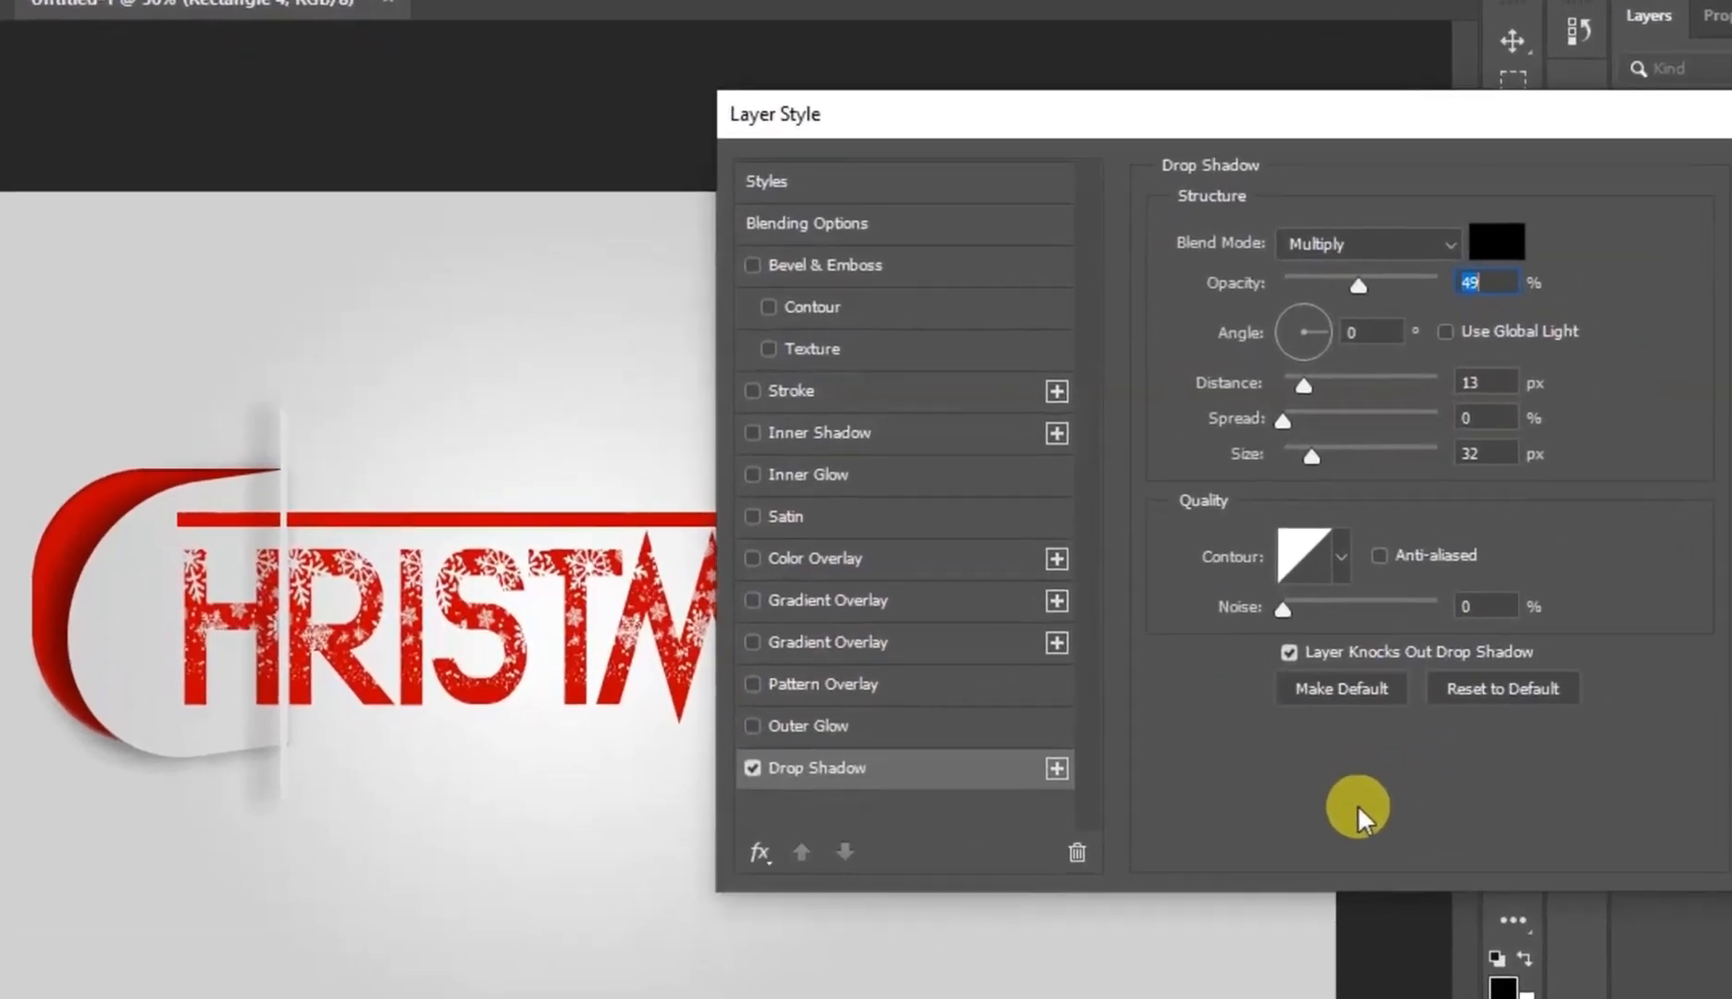
drag(1390, 390, 1357, 398)
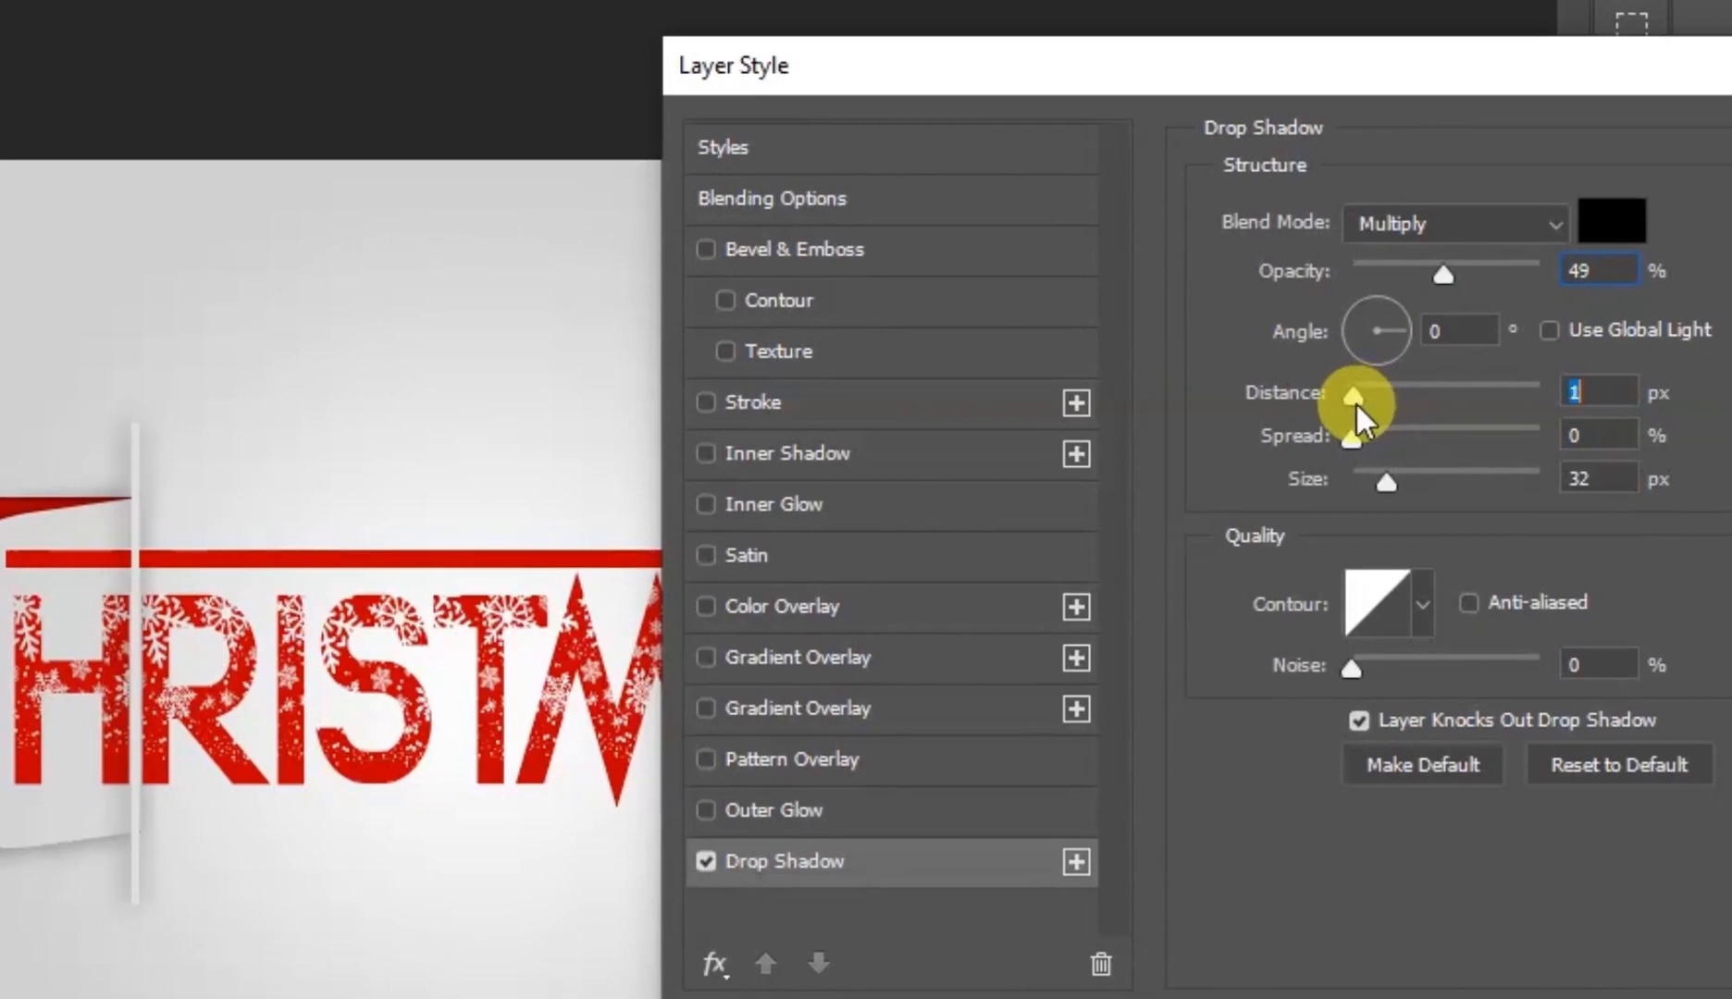
drag(1382, 483, 1372, 490)
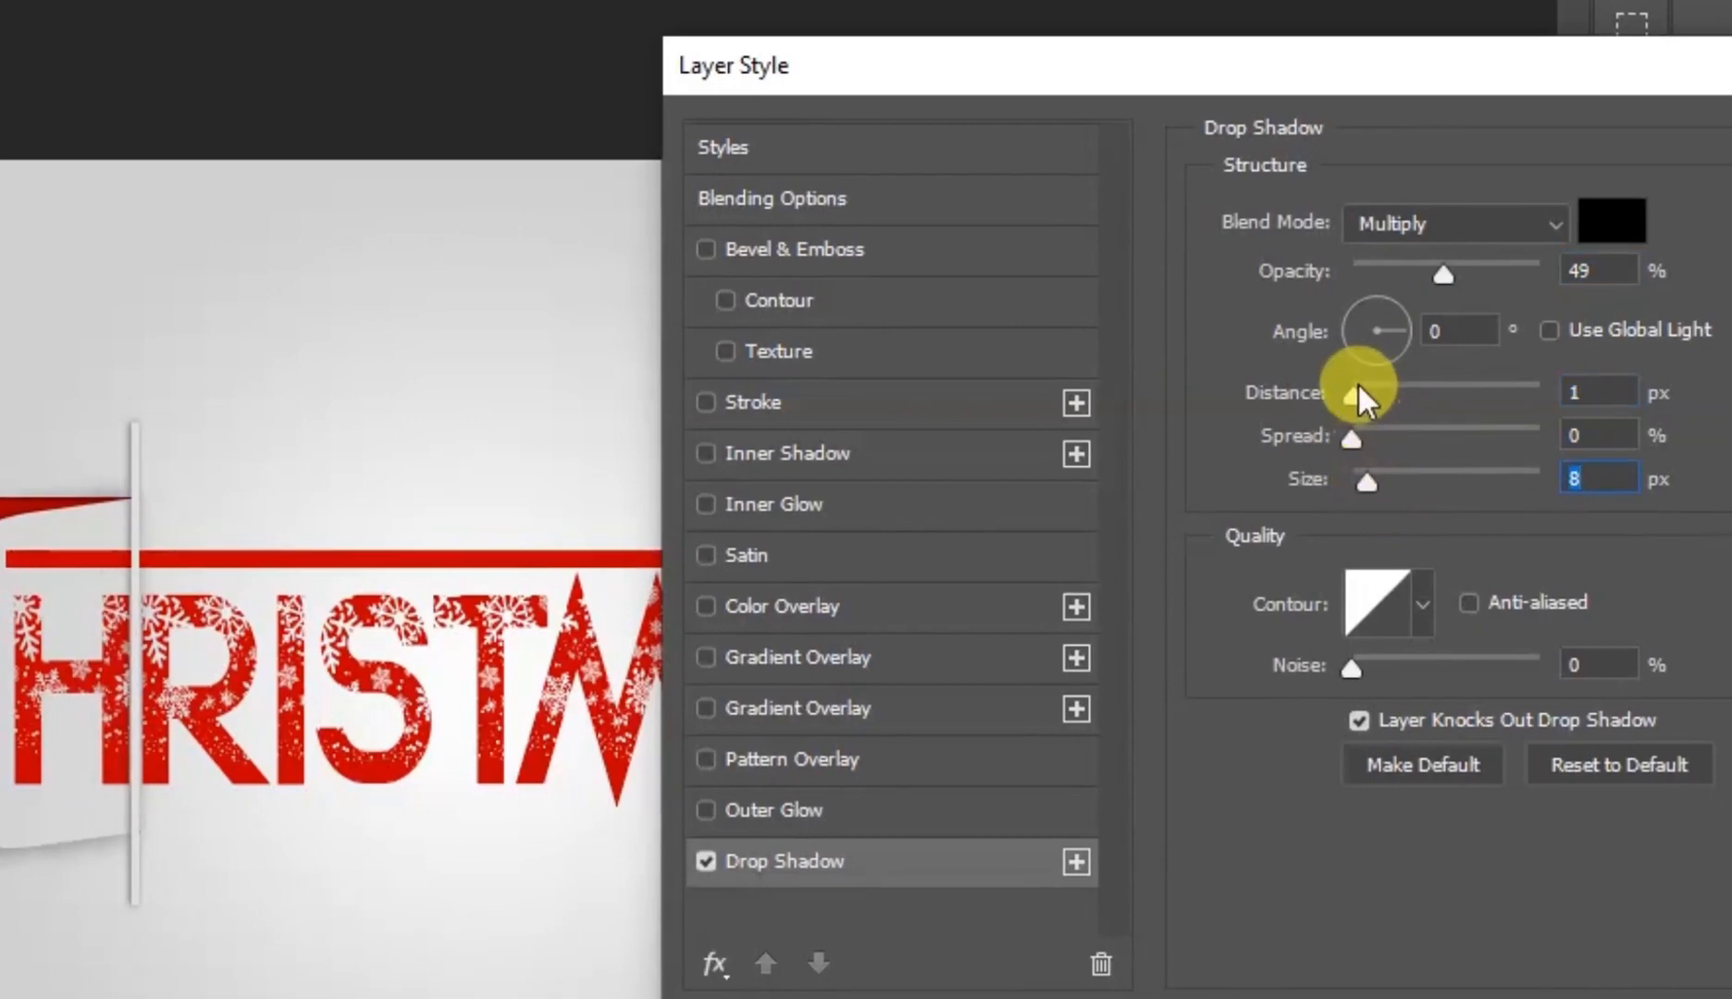
drag(1354, 400, 1363, 408)
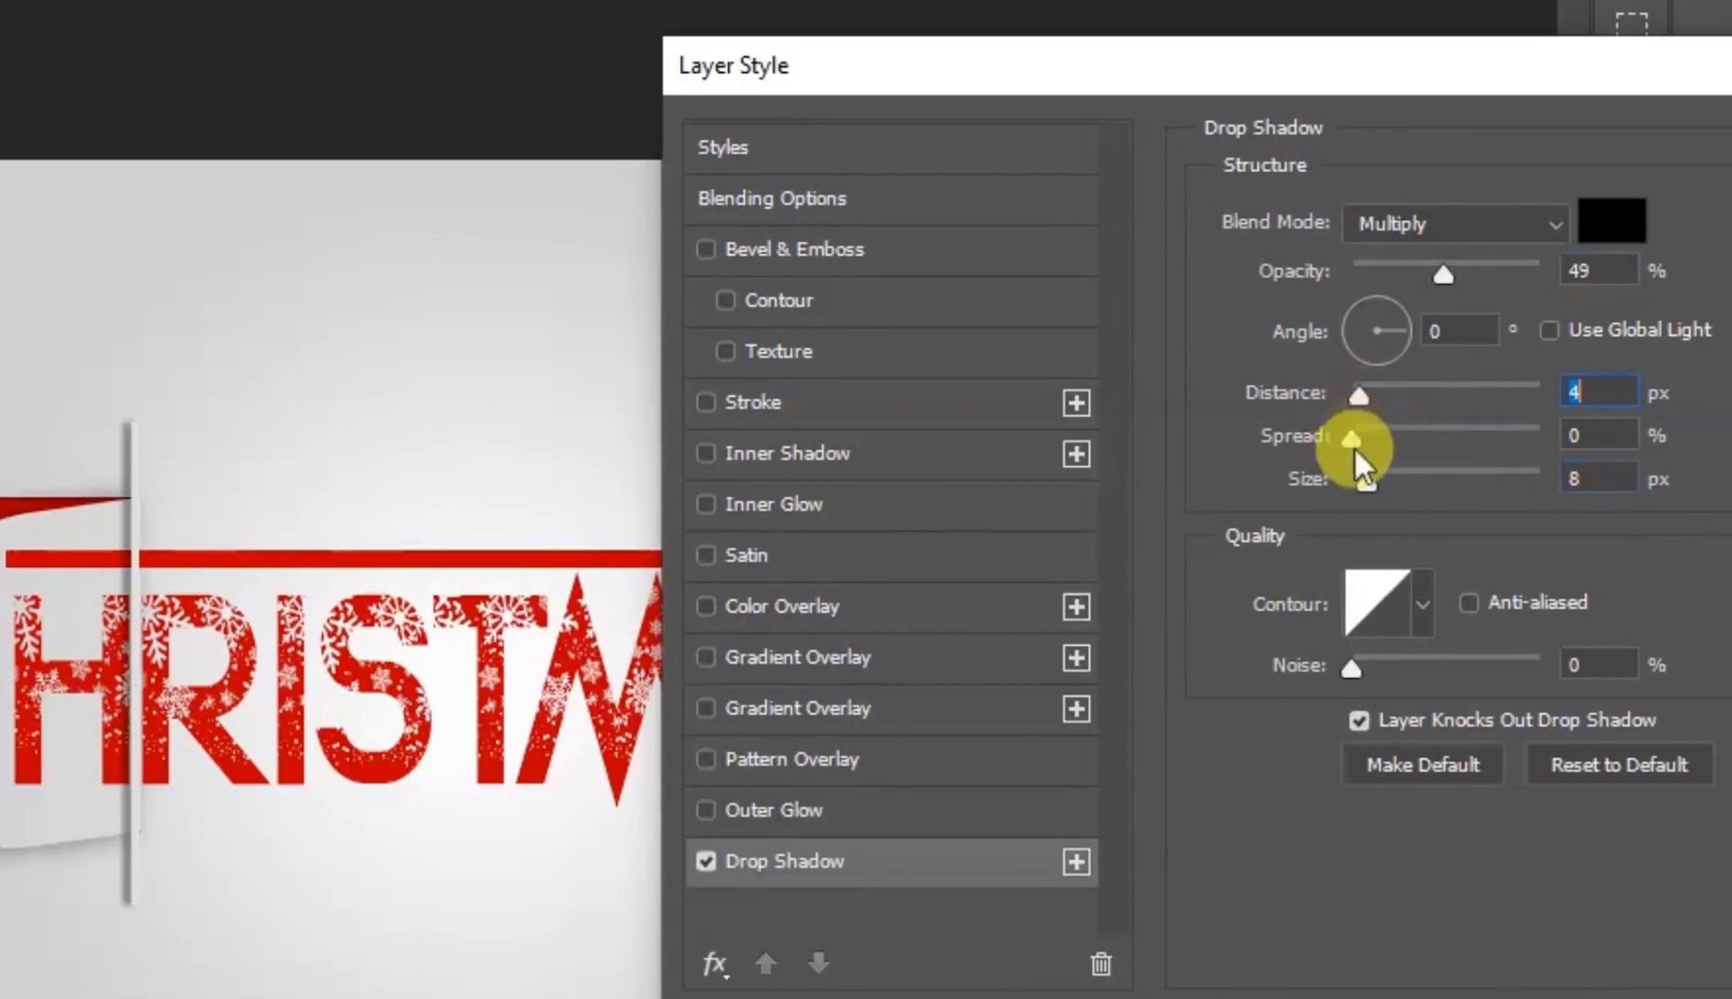
drag(1365, 483, 1354, 485)
drag(1359, 400, 1364, 406)
drag(1359, 480, 1363, 480)
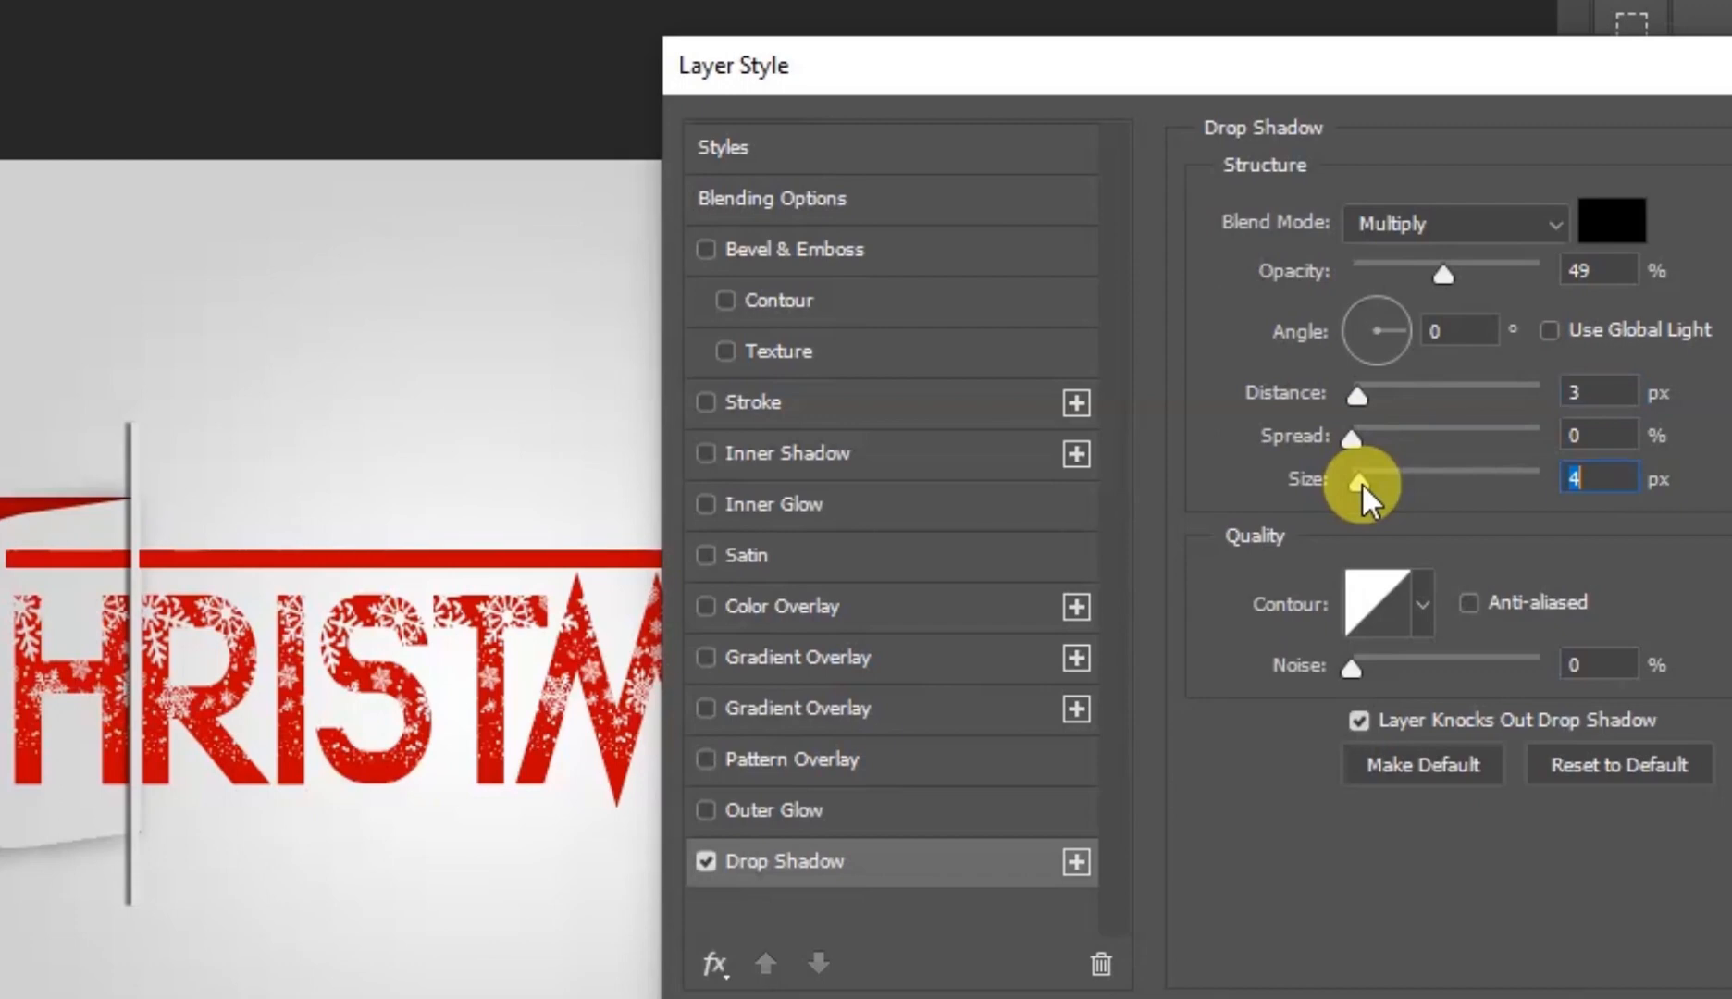
Add a Bevel & Emboss effect with 147% depth to the bar and reduce its drop shadow opacity to 16%
click(801, 257)
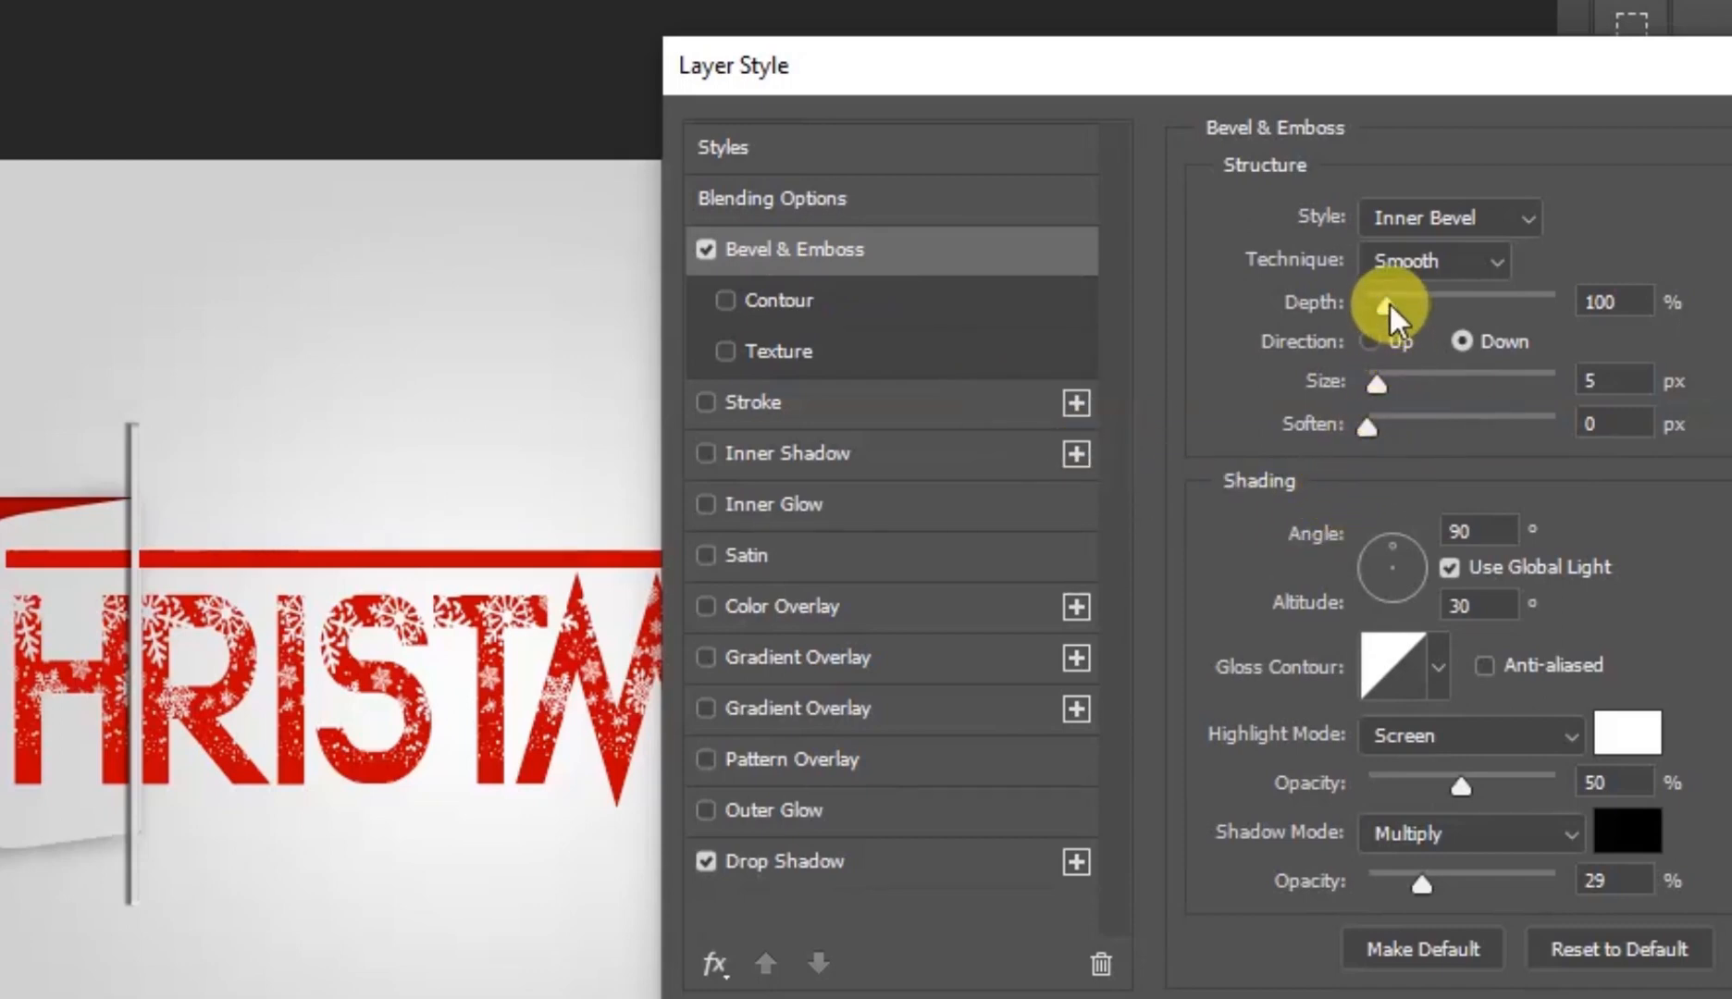
drag(1391, 303, 1398, 307)
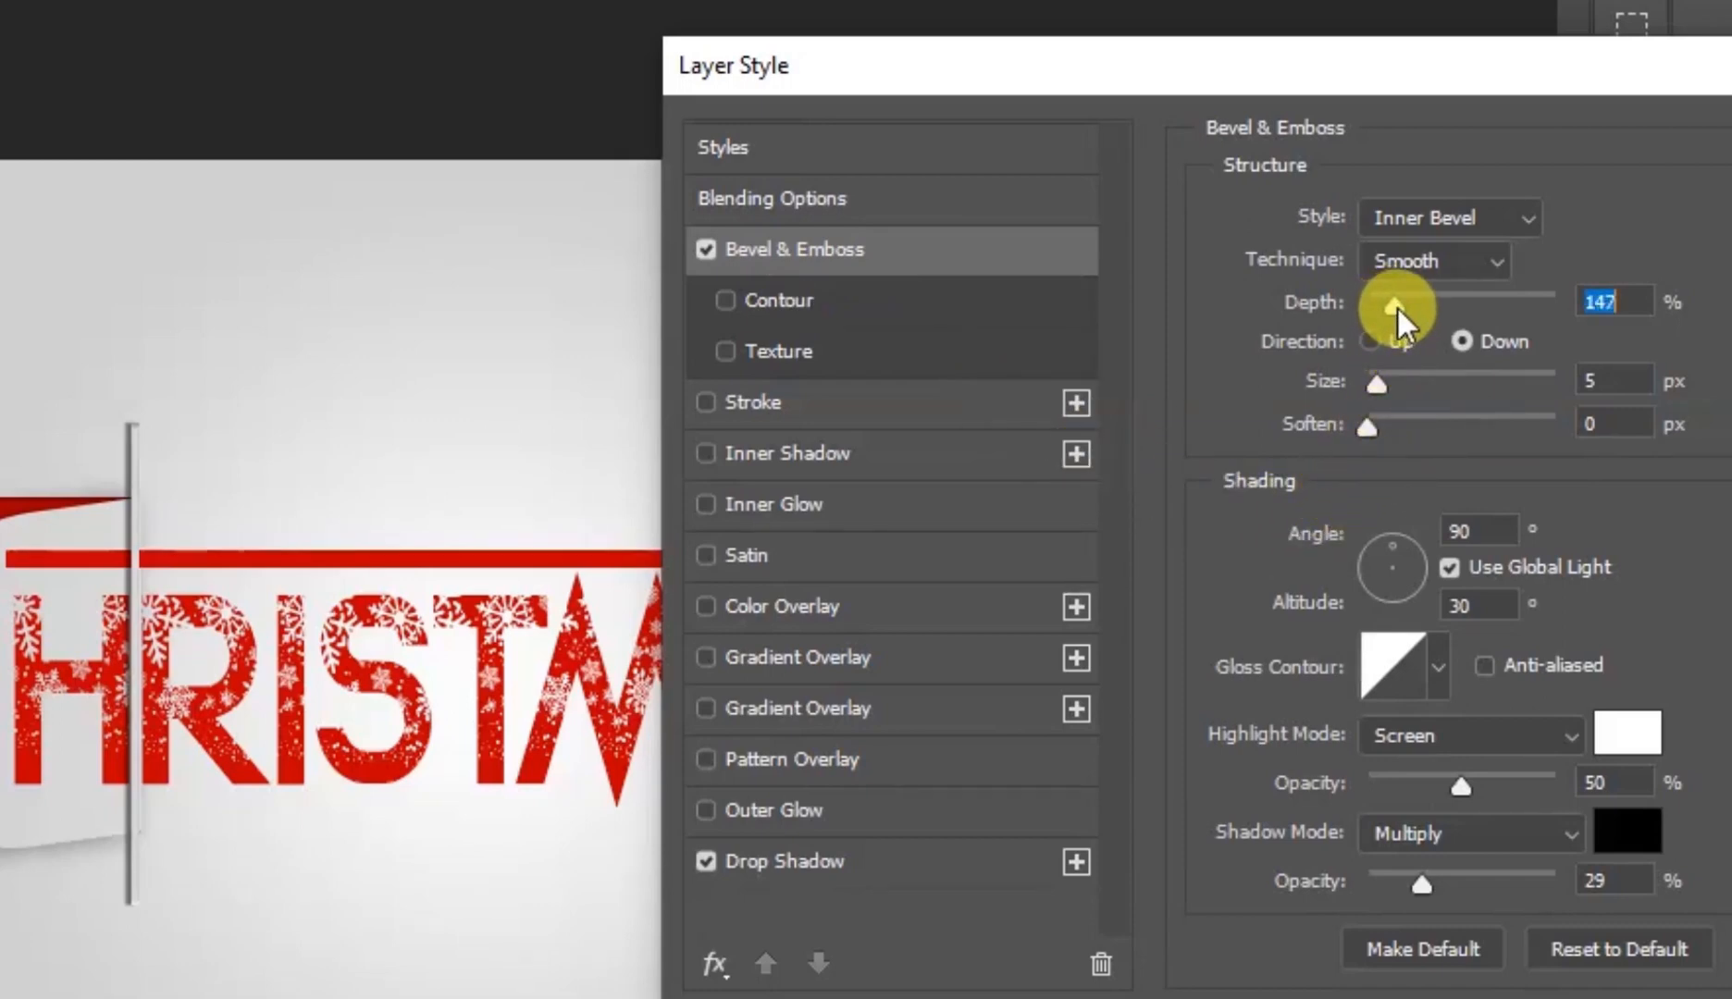
click(804, 861)
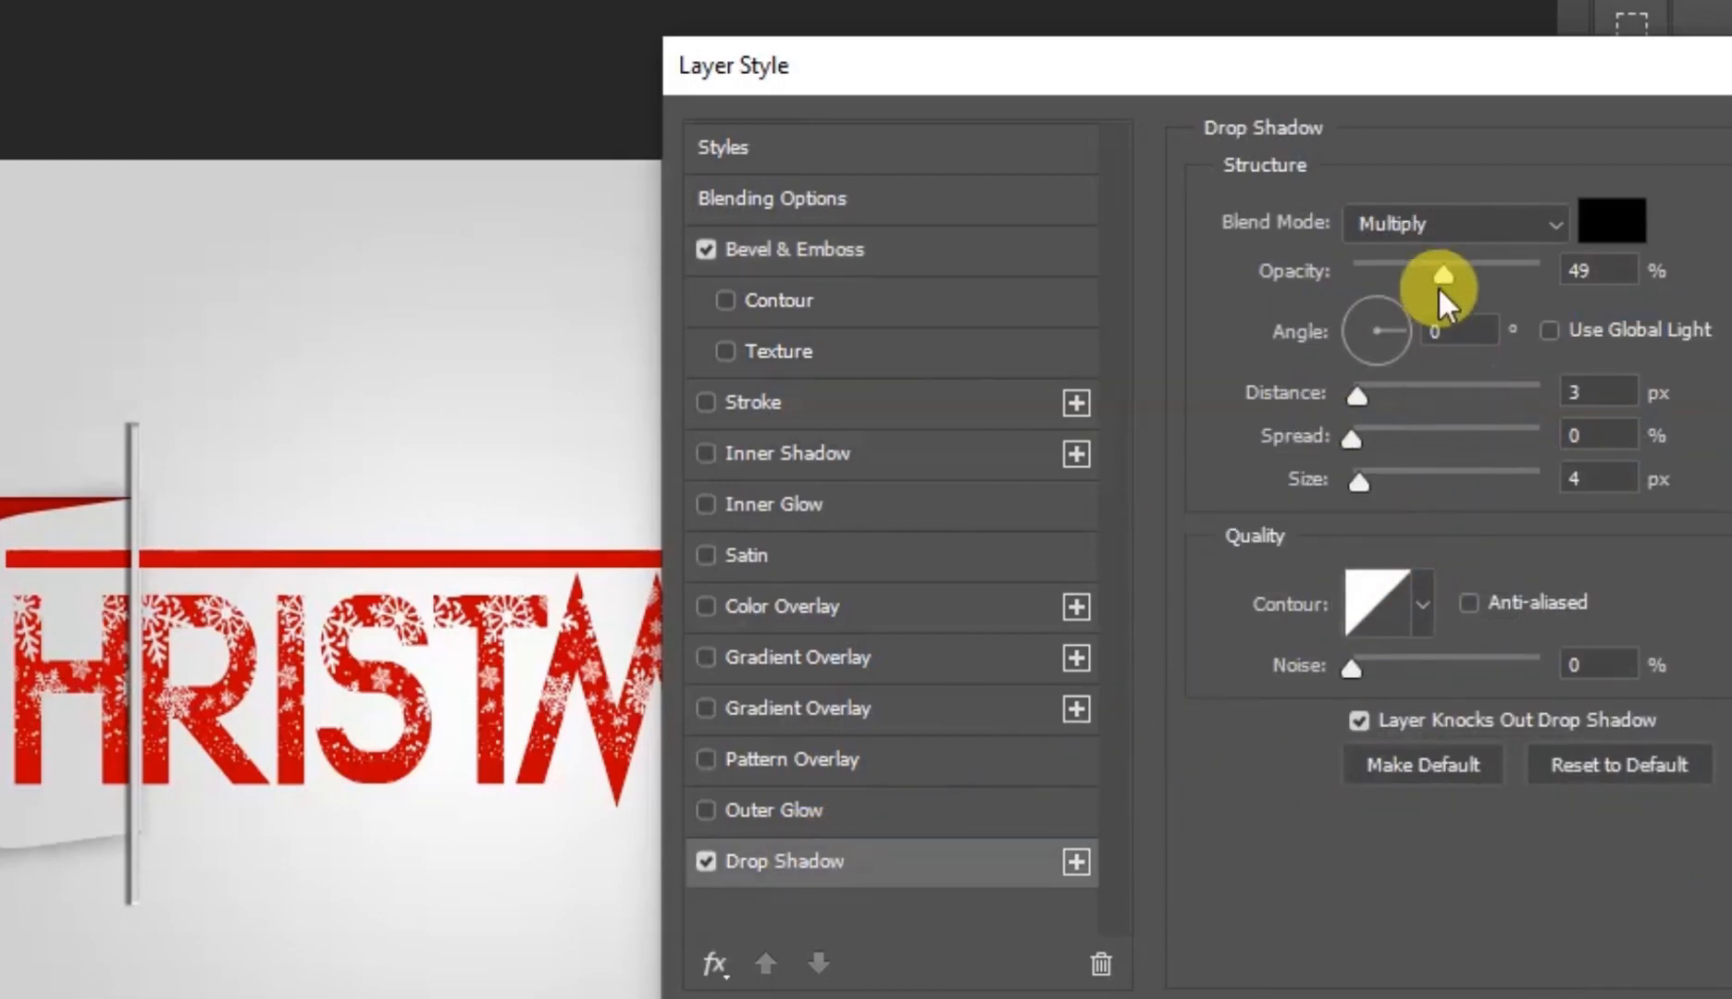
drag(1444, 275, 1389, 295)
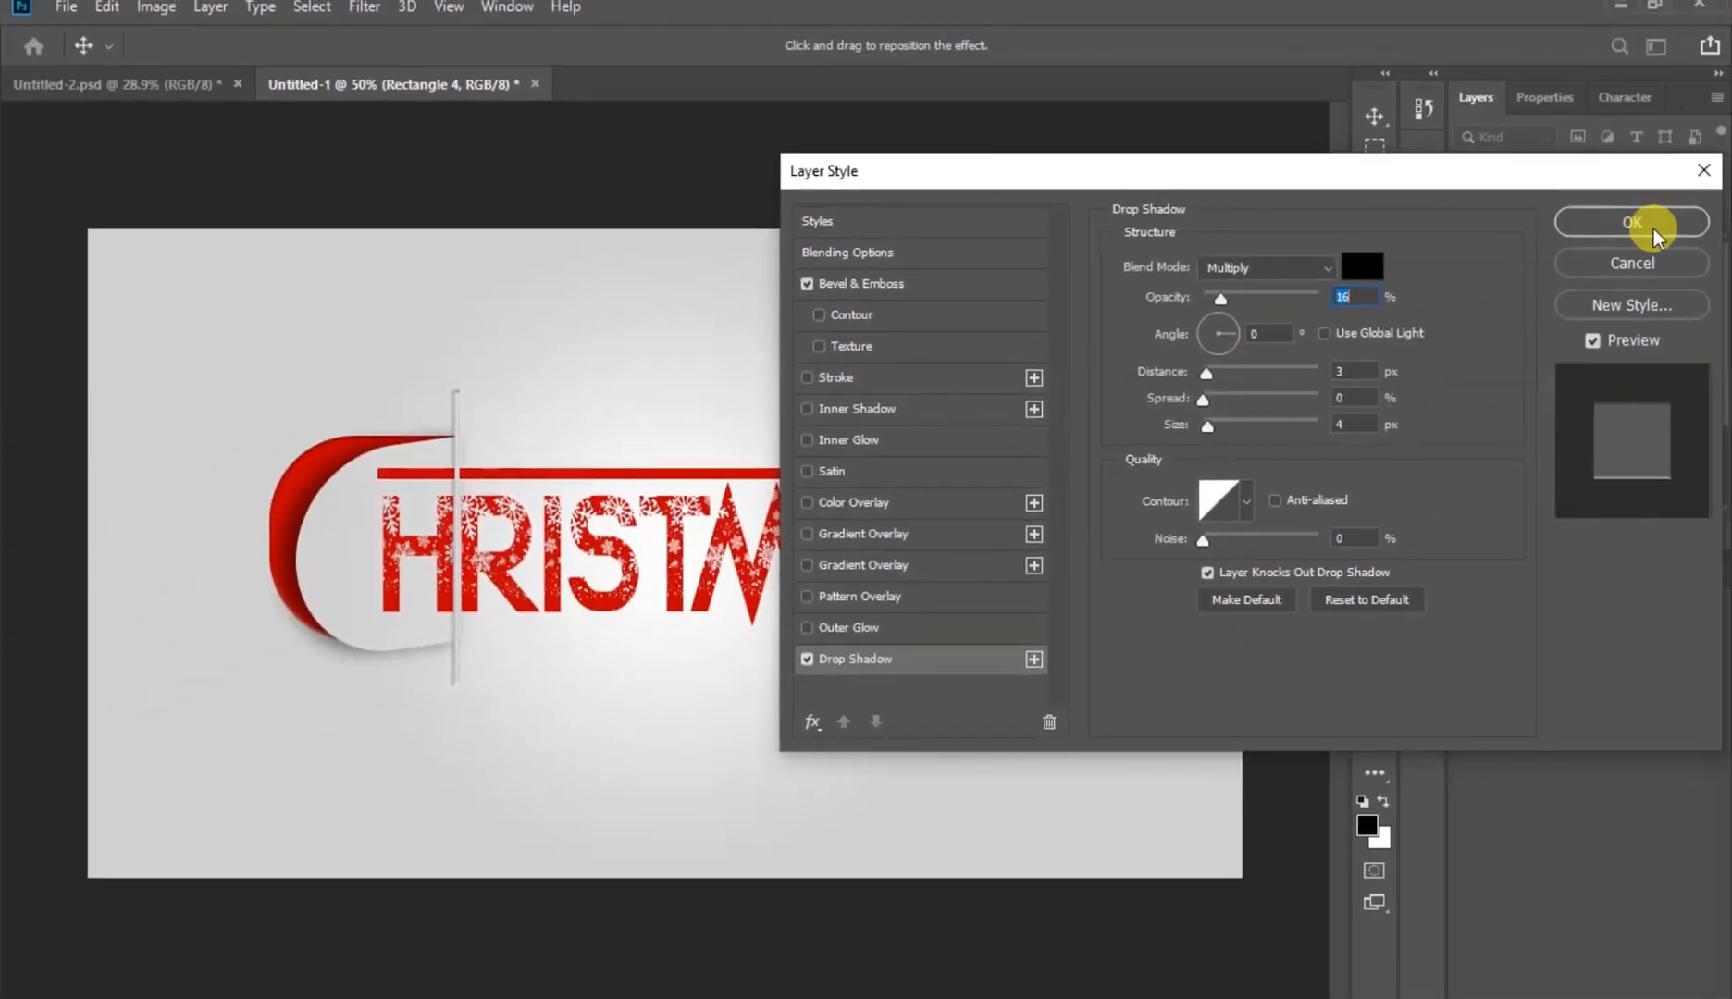
click(1684, 209)
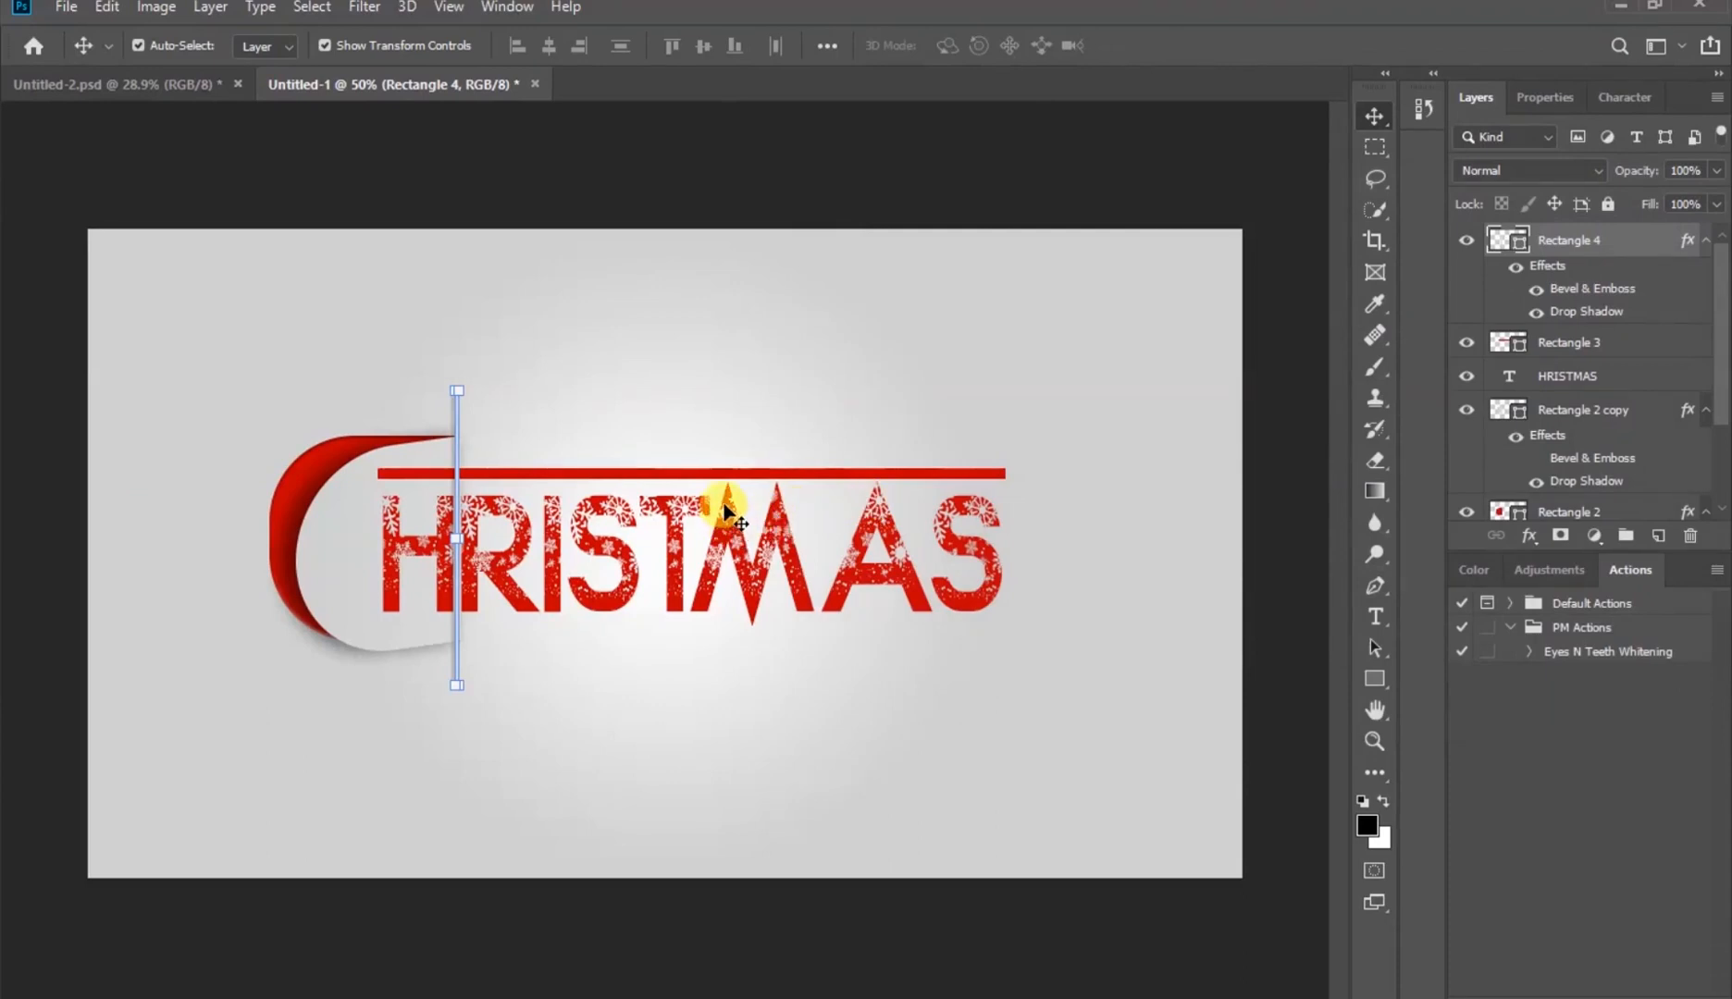
Nudge the vertical bar 2 px to the right and add a layer mask to it
key(Right)
key(Right)
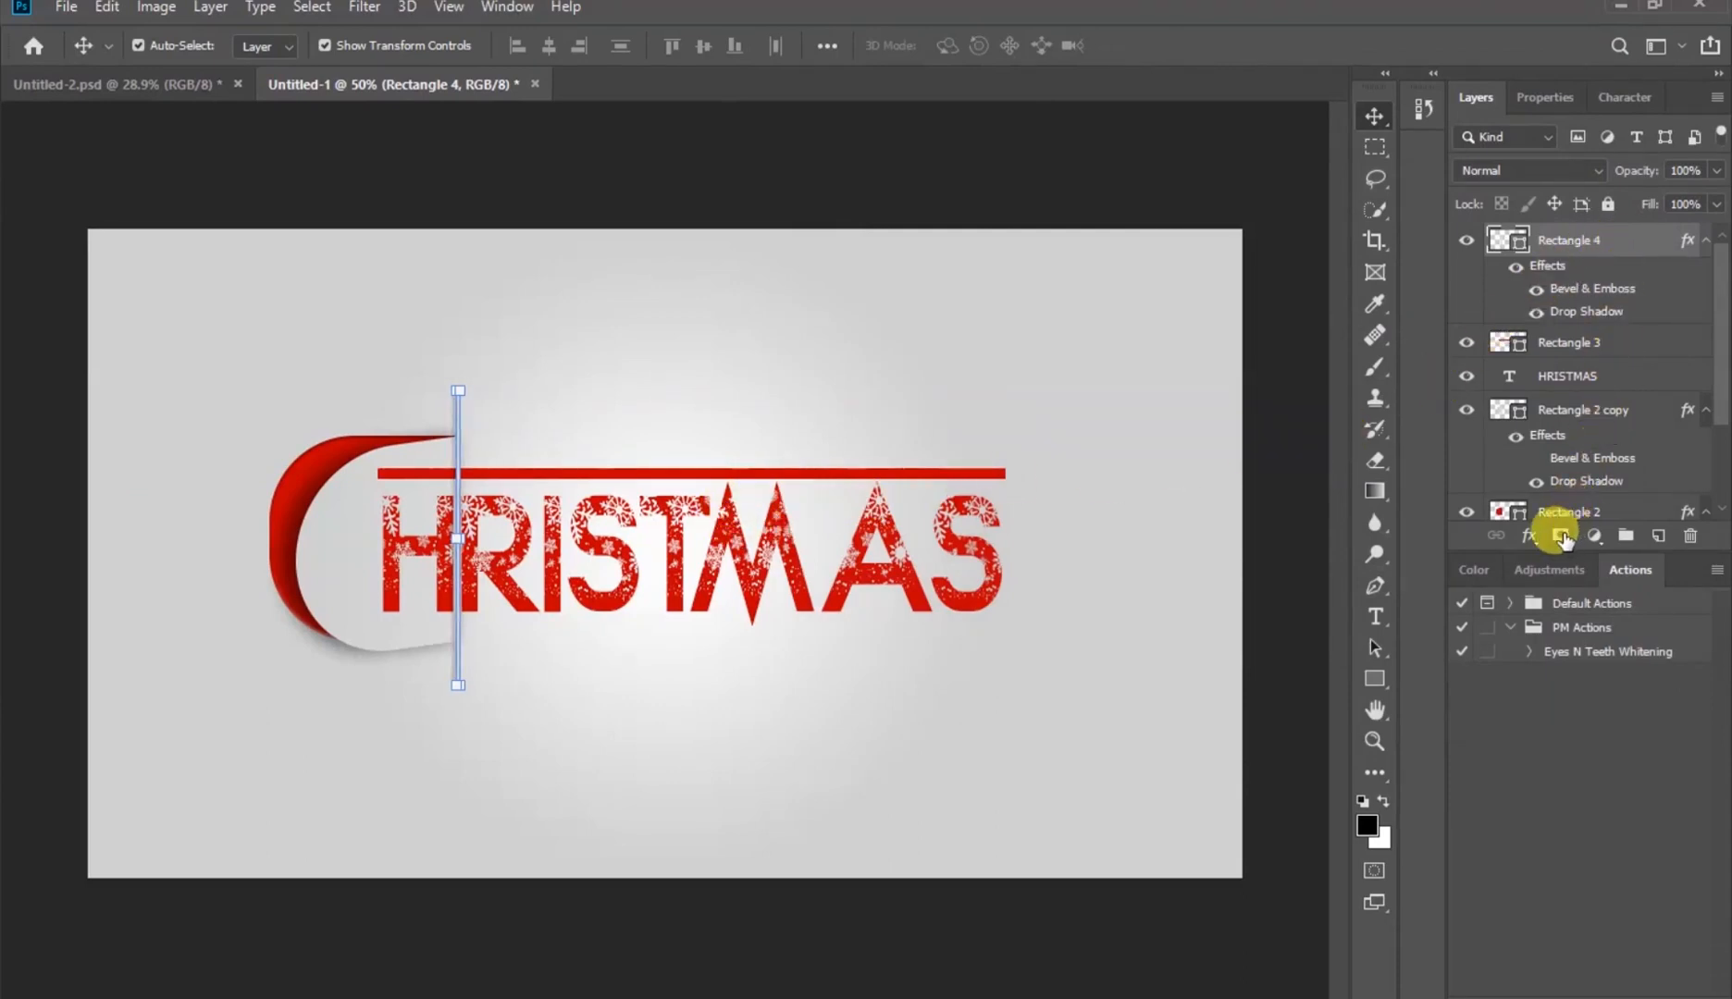
click(1561, 537)
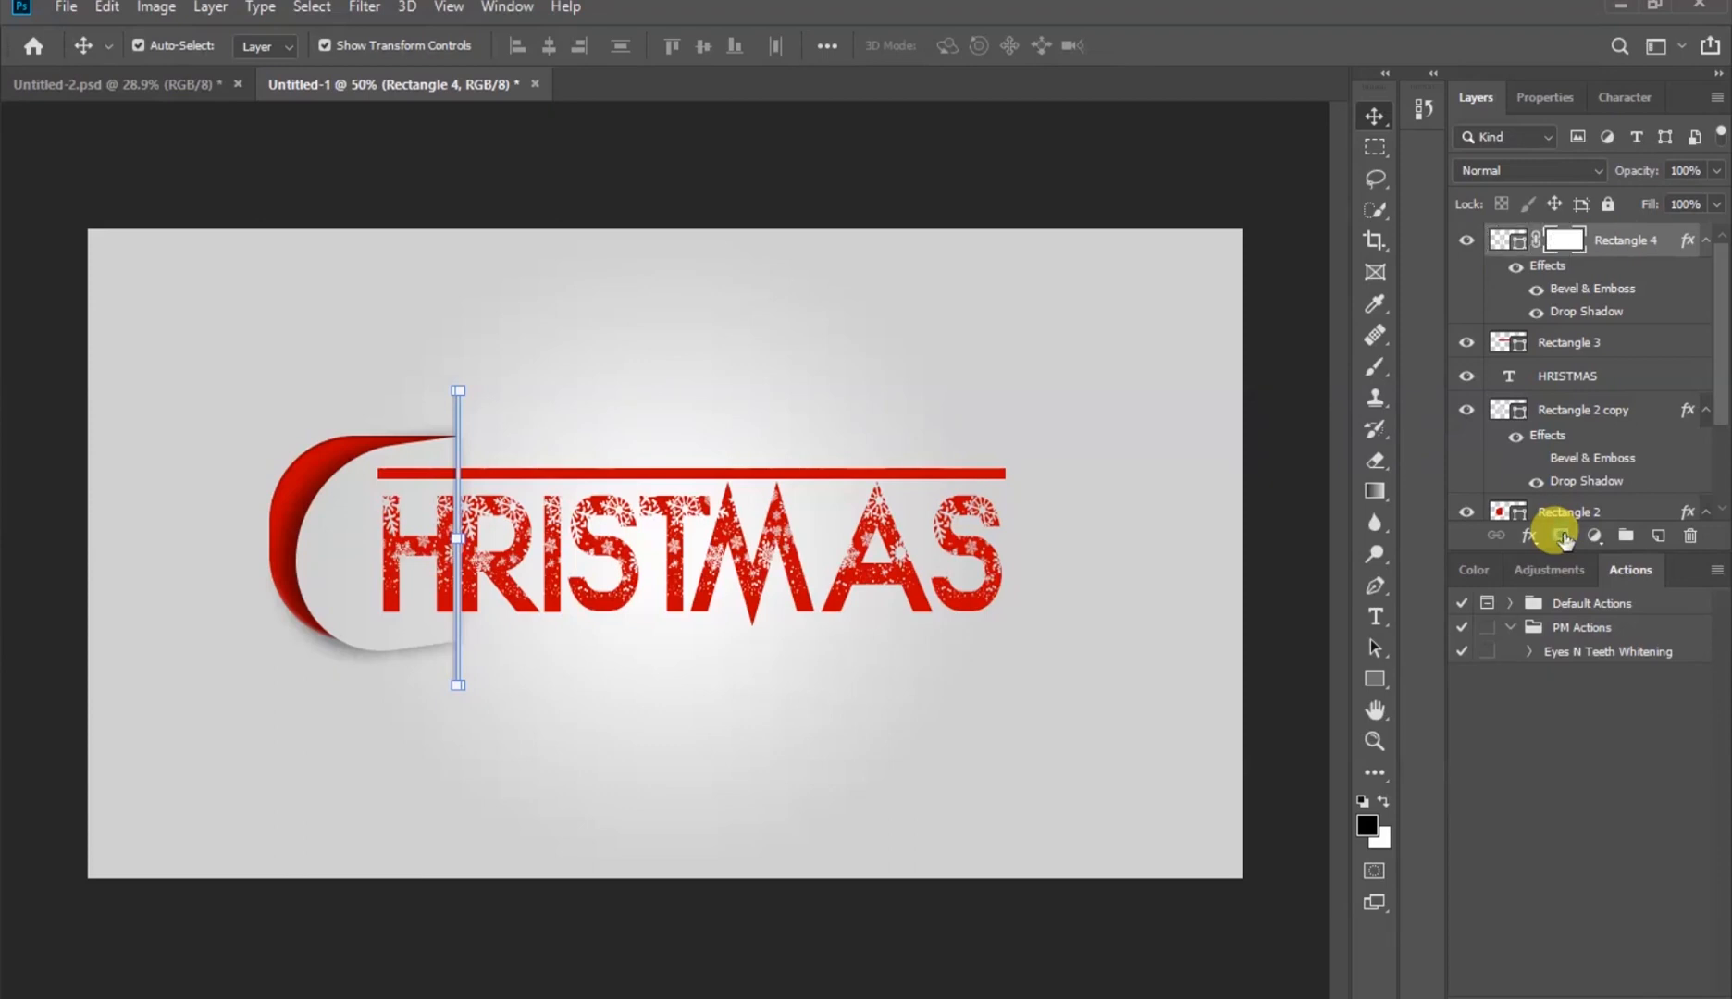
Fade both ends of the vertical bar on its mask with a soft 250 px eraser at 0% hardness, and deselect the bar
click(1377, 460)
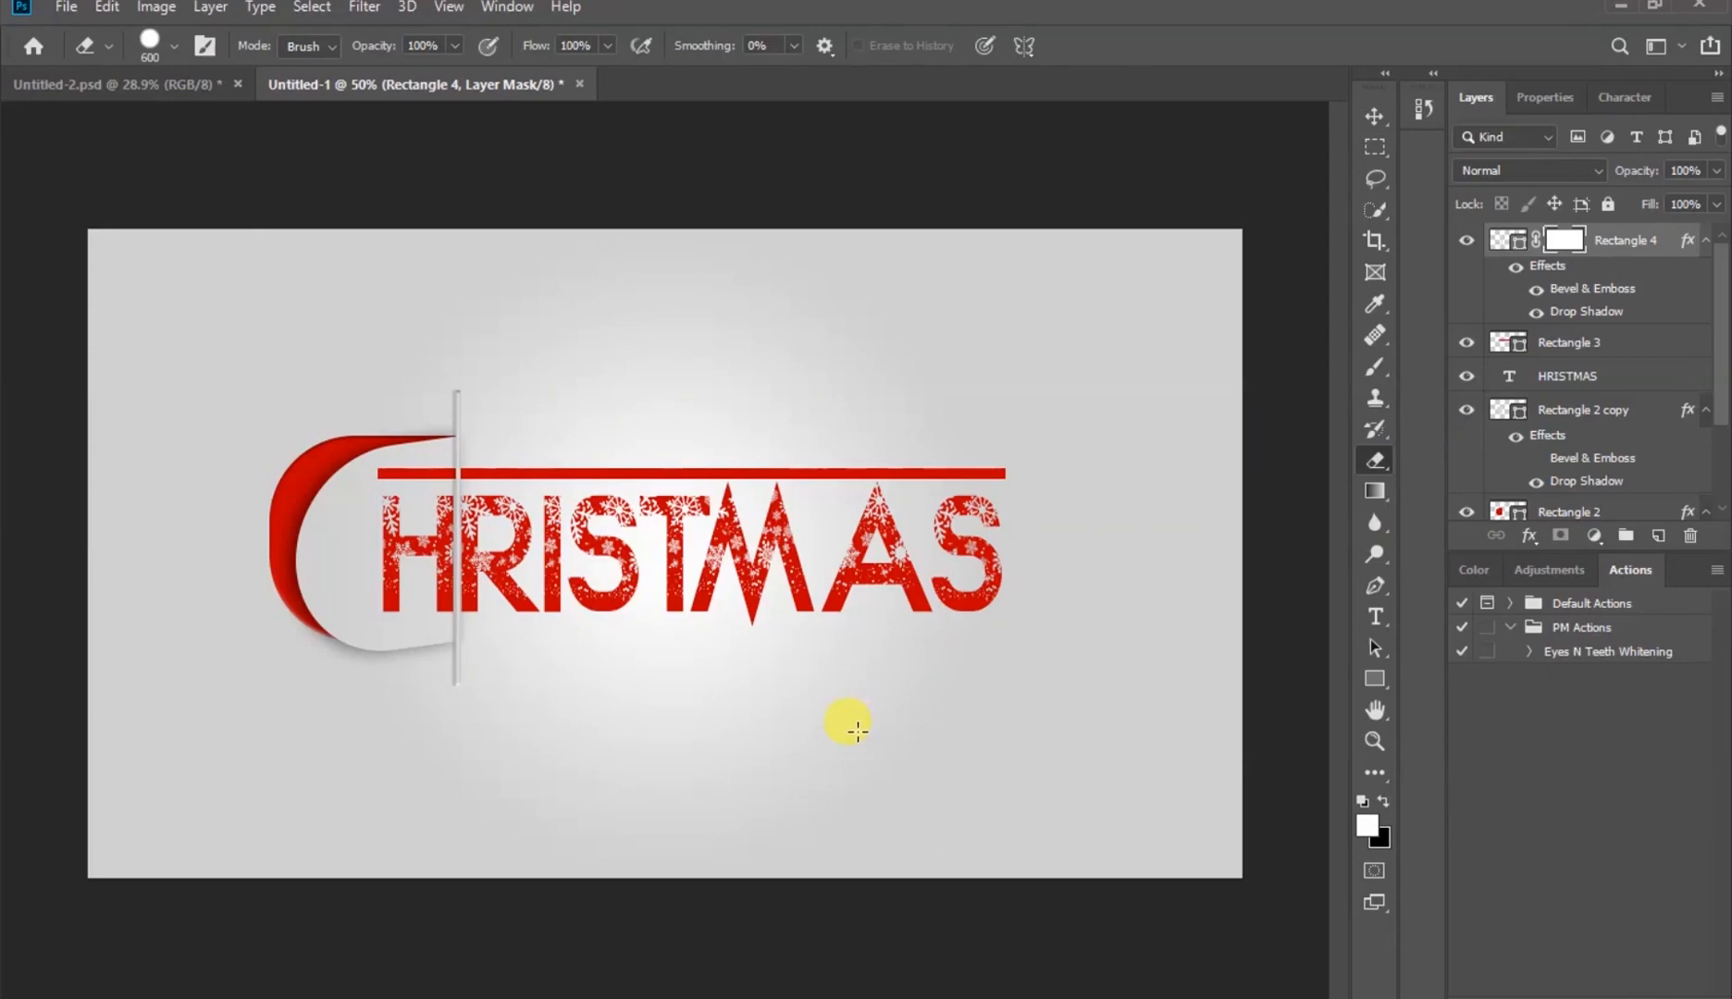
click(678, 553)
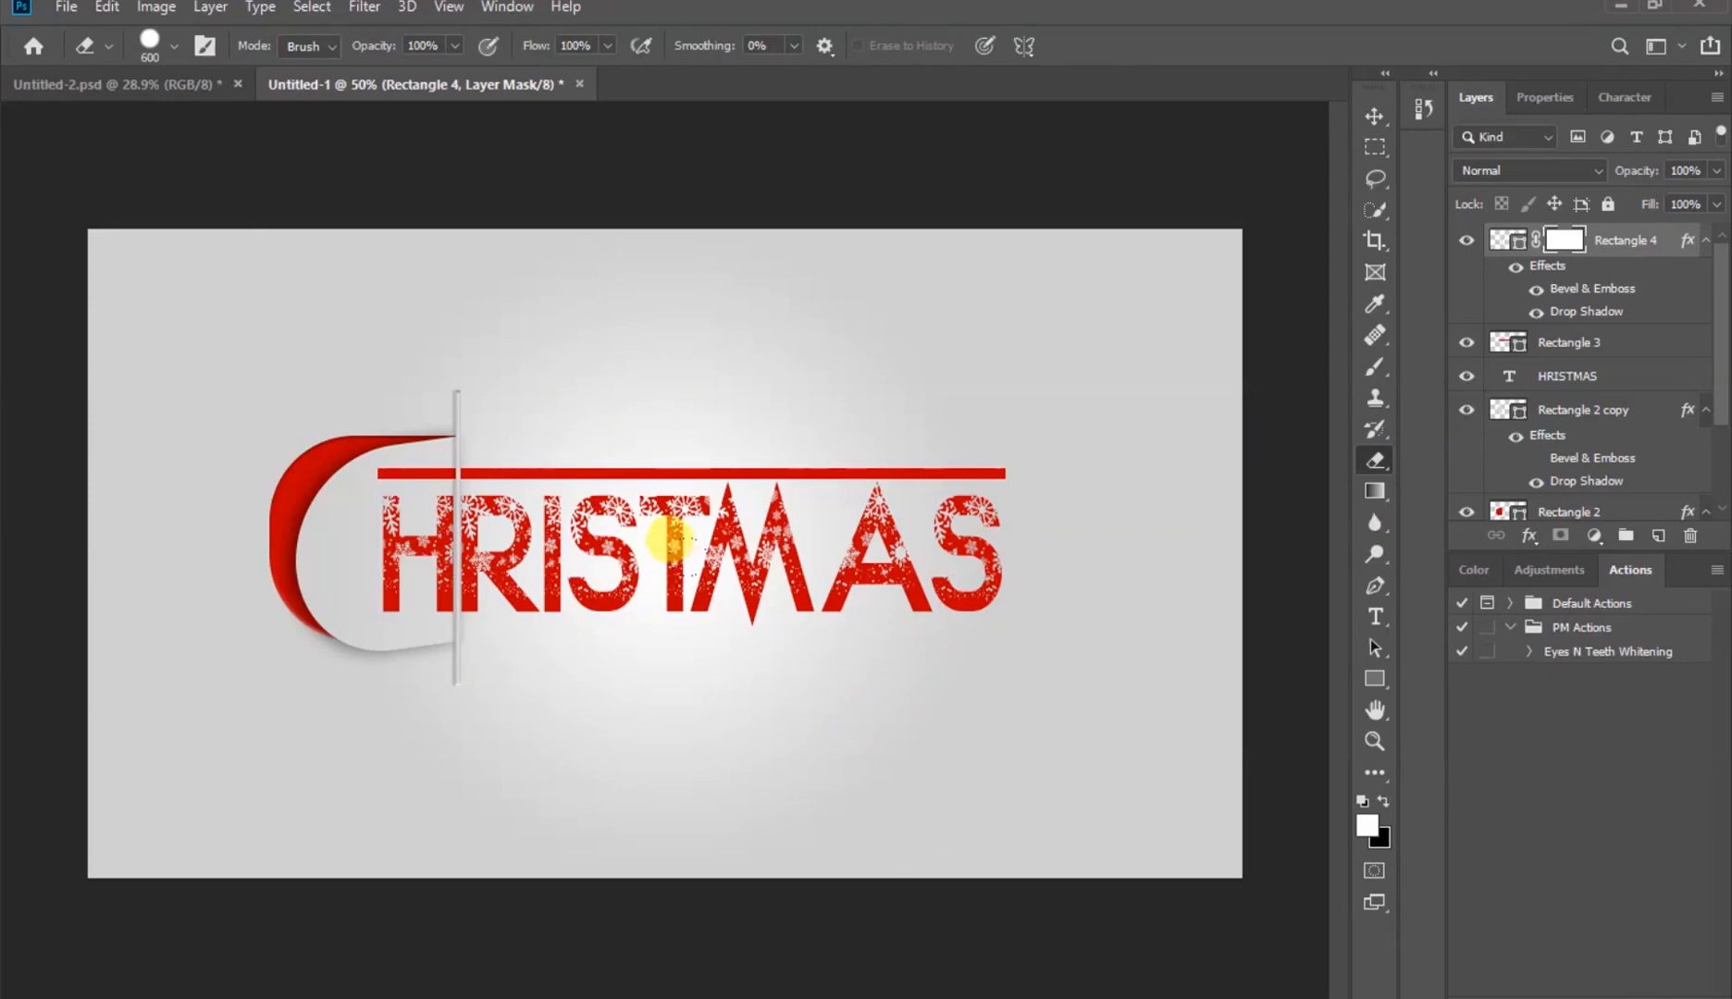
right_click(717, 630)
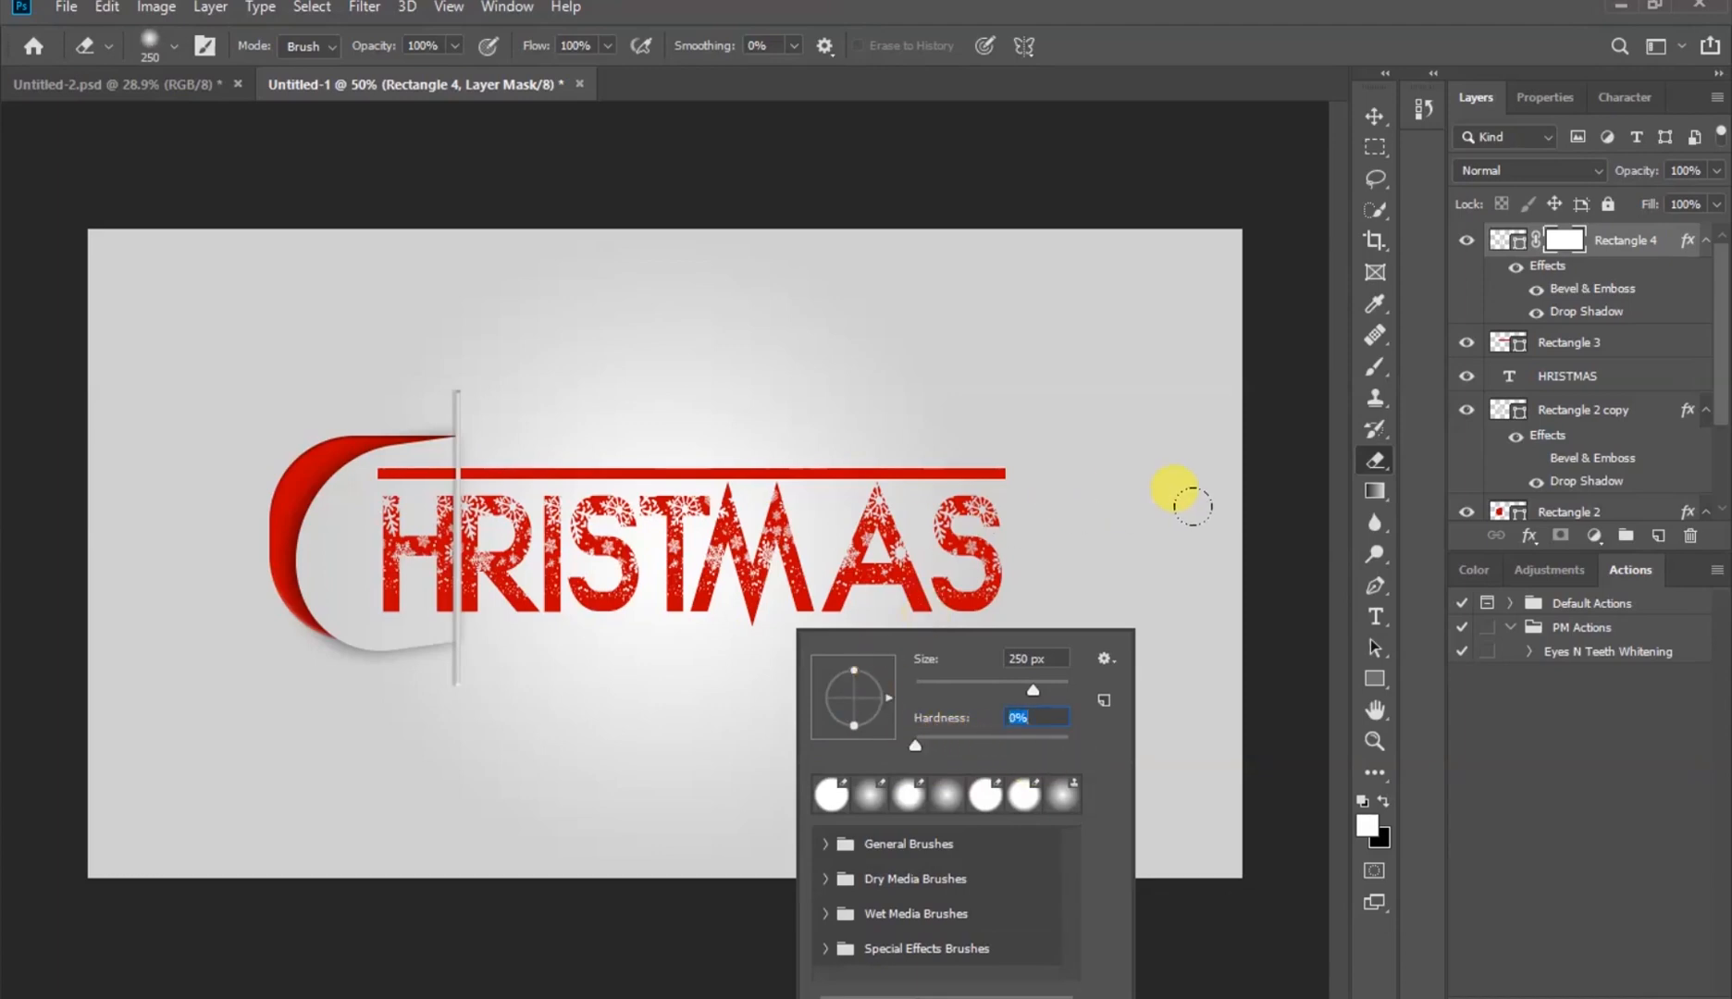
click(1309, 546)
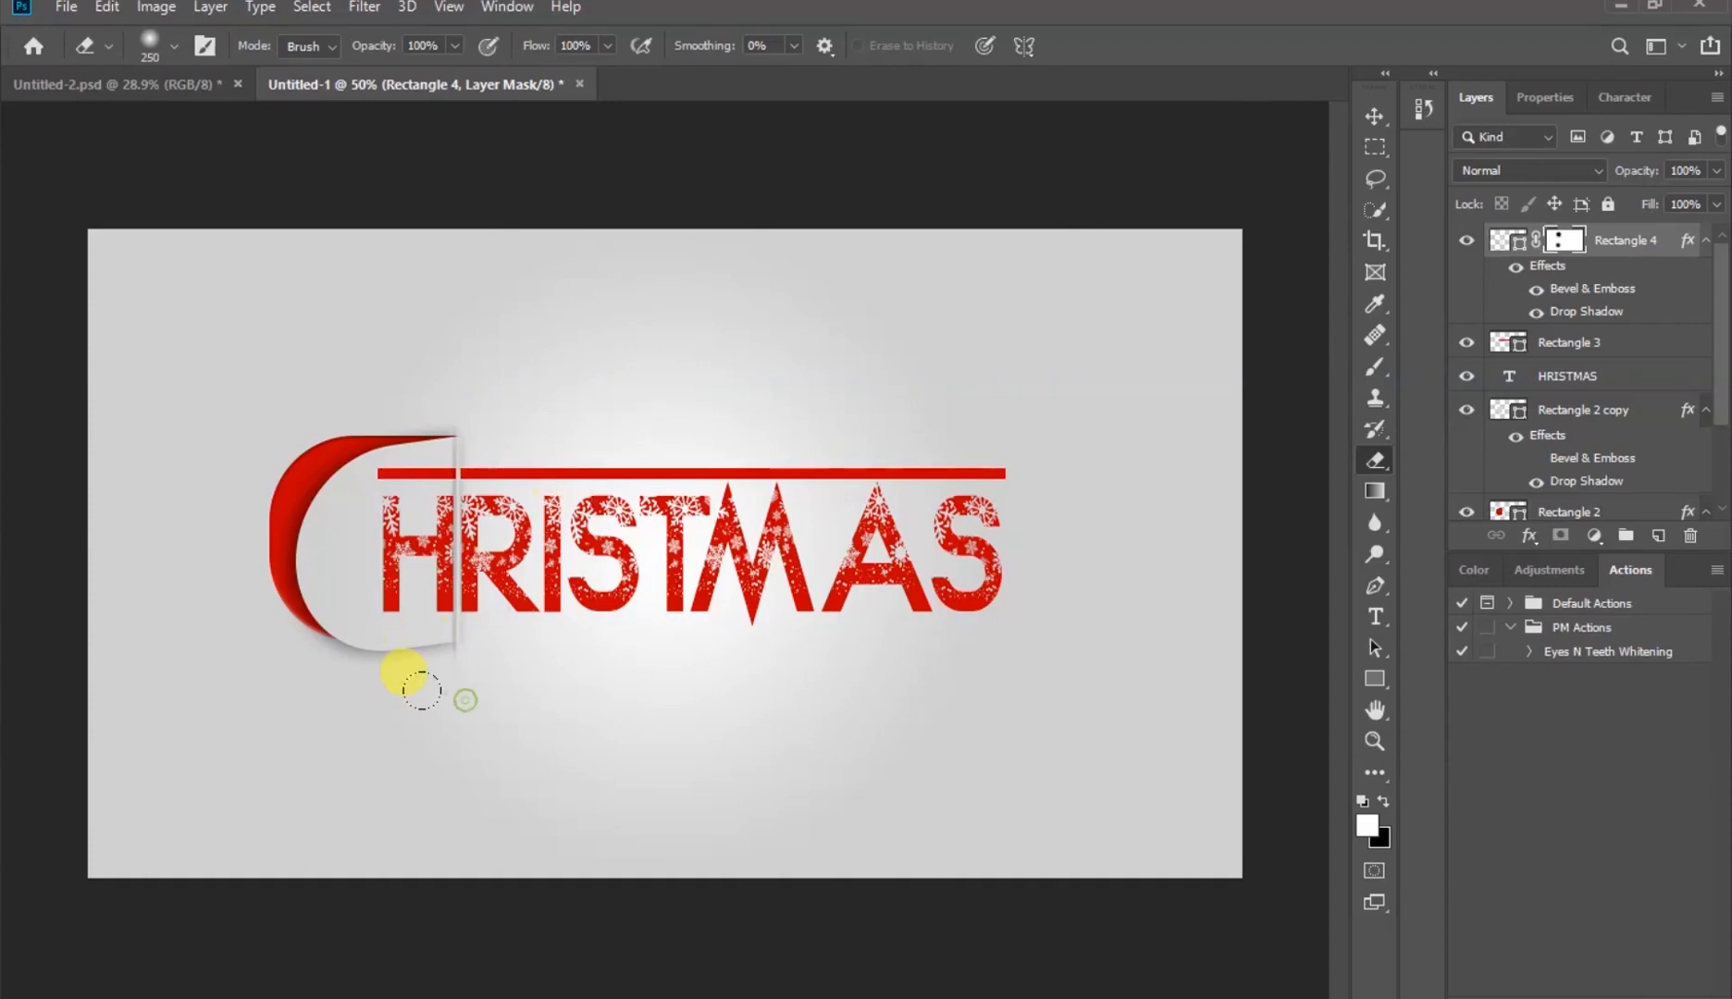
click(1376, 121)
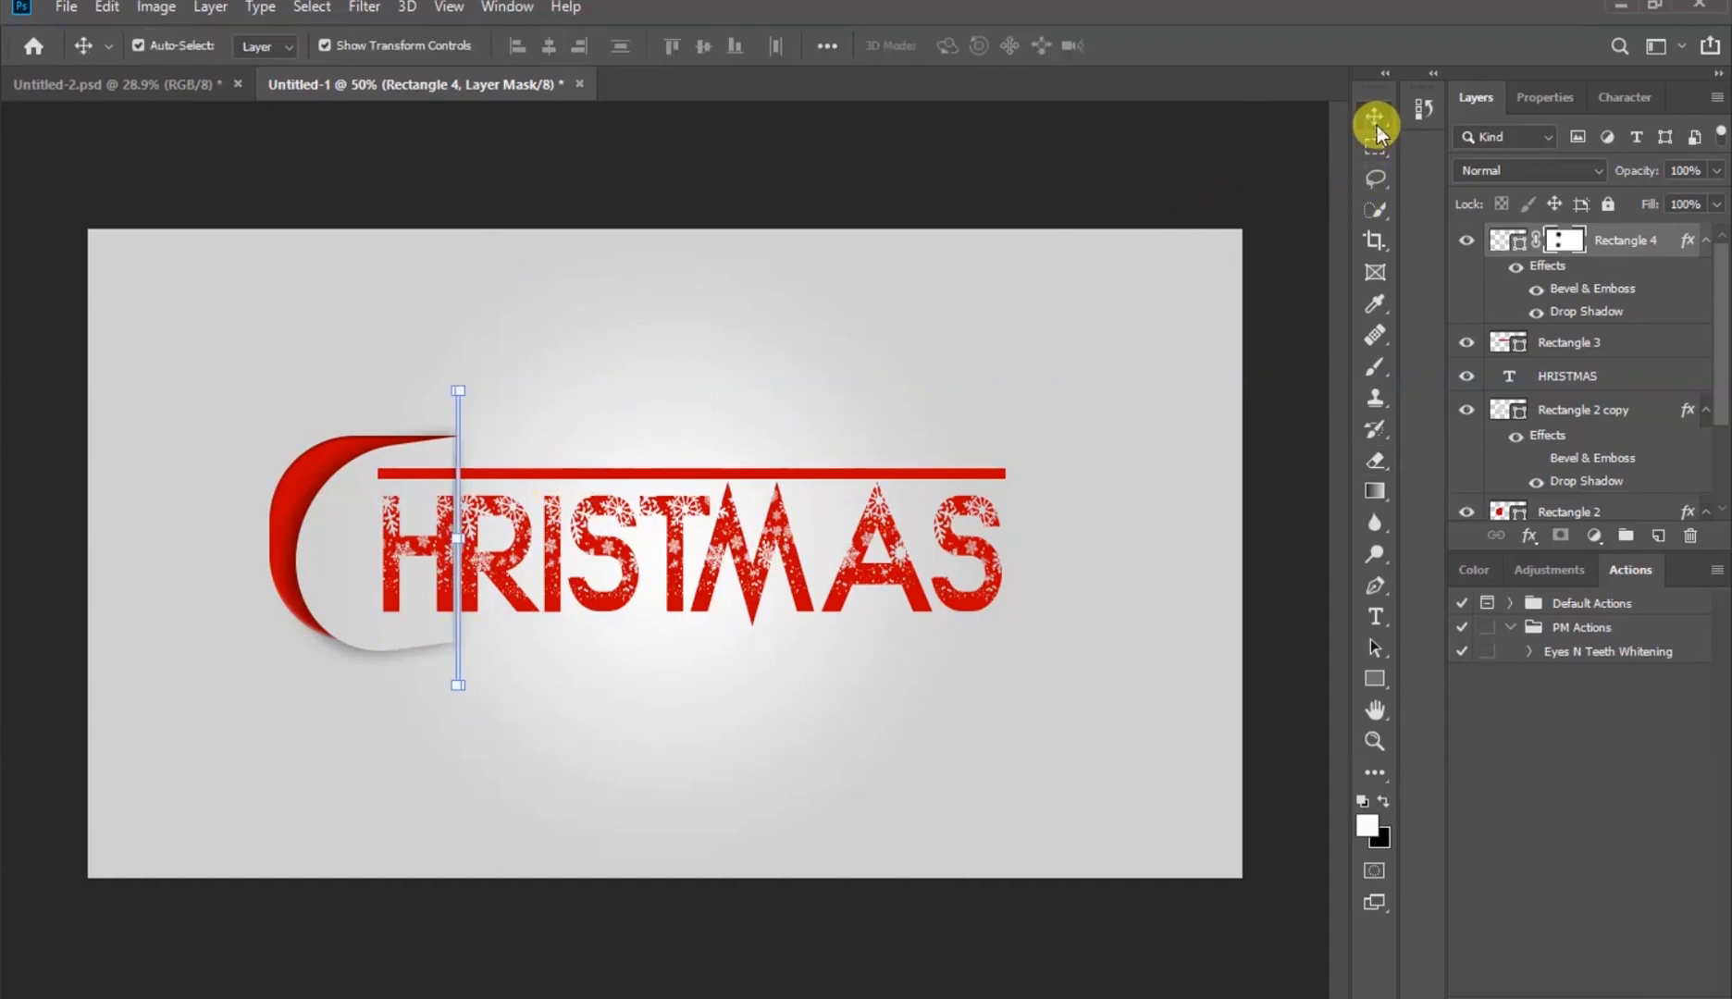
click(696, 398)
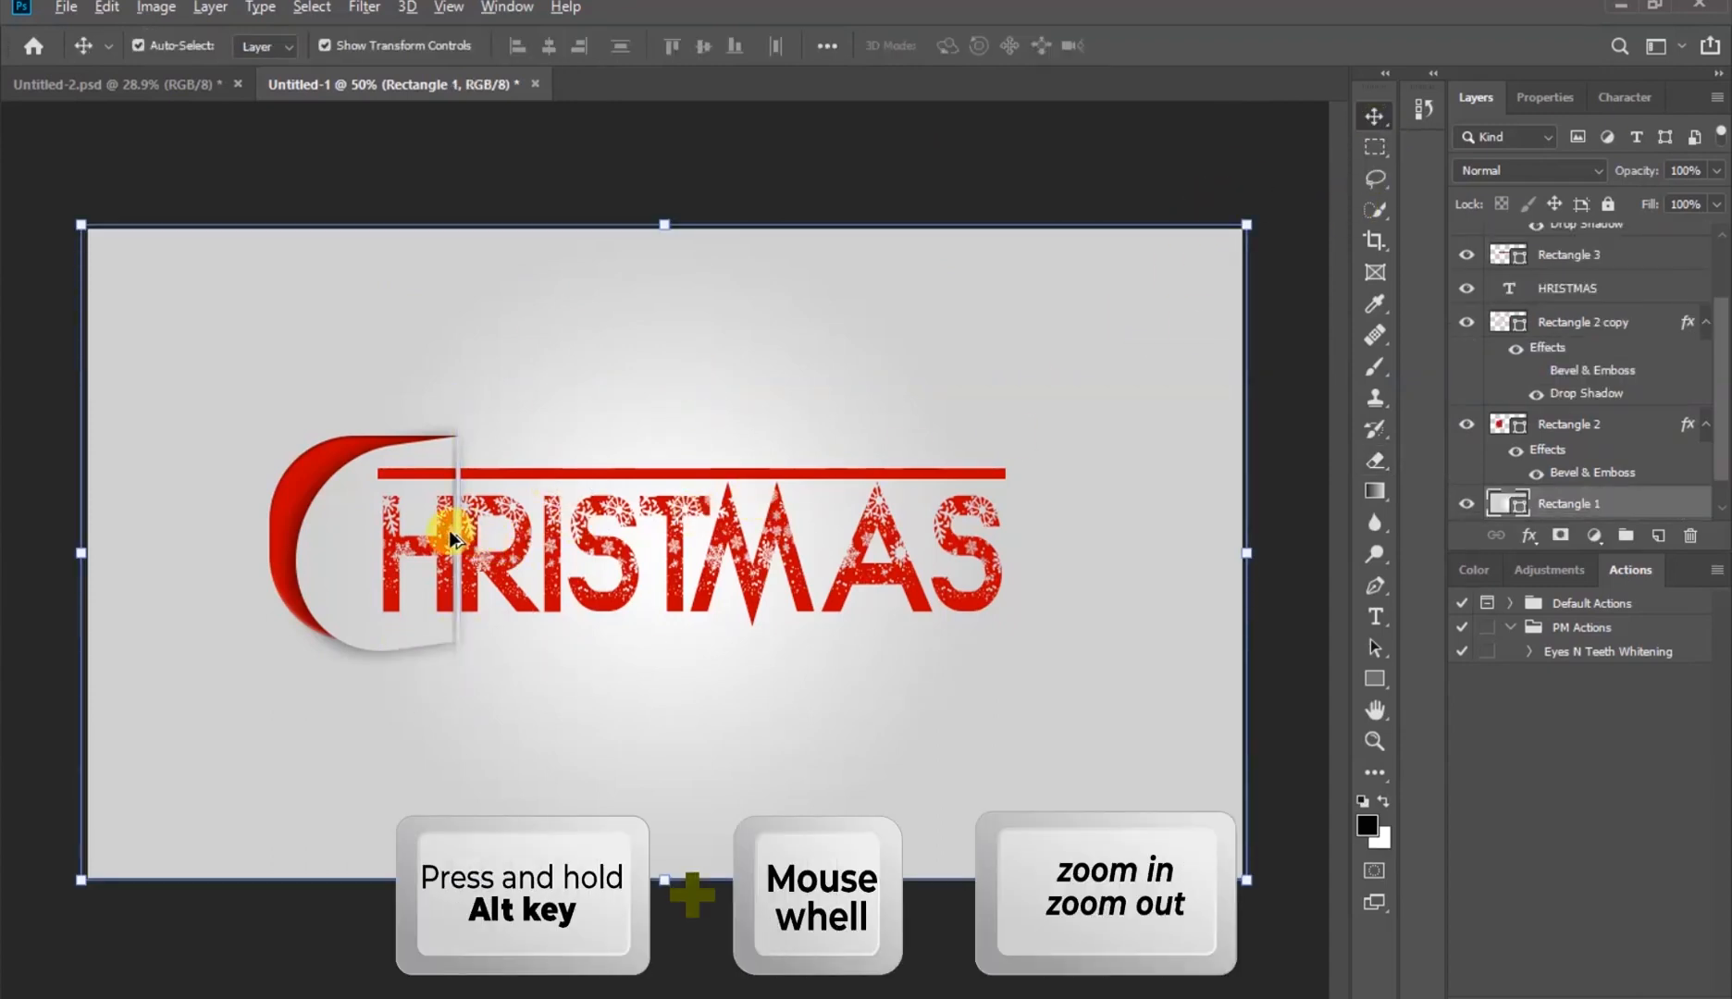
Narrow the vertical bar to 50% of its width from its right edge, between the letters H and R
scroll(452, 539, up, 6)
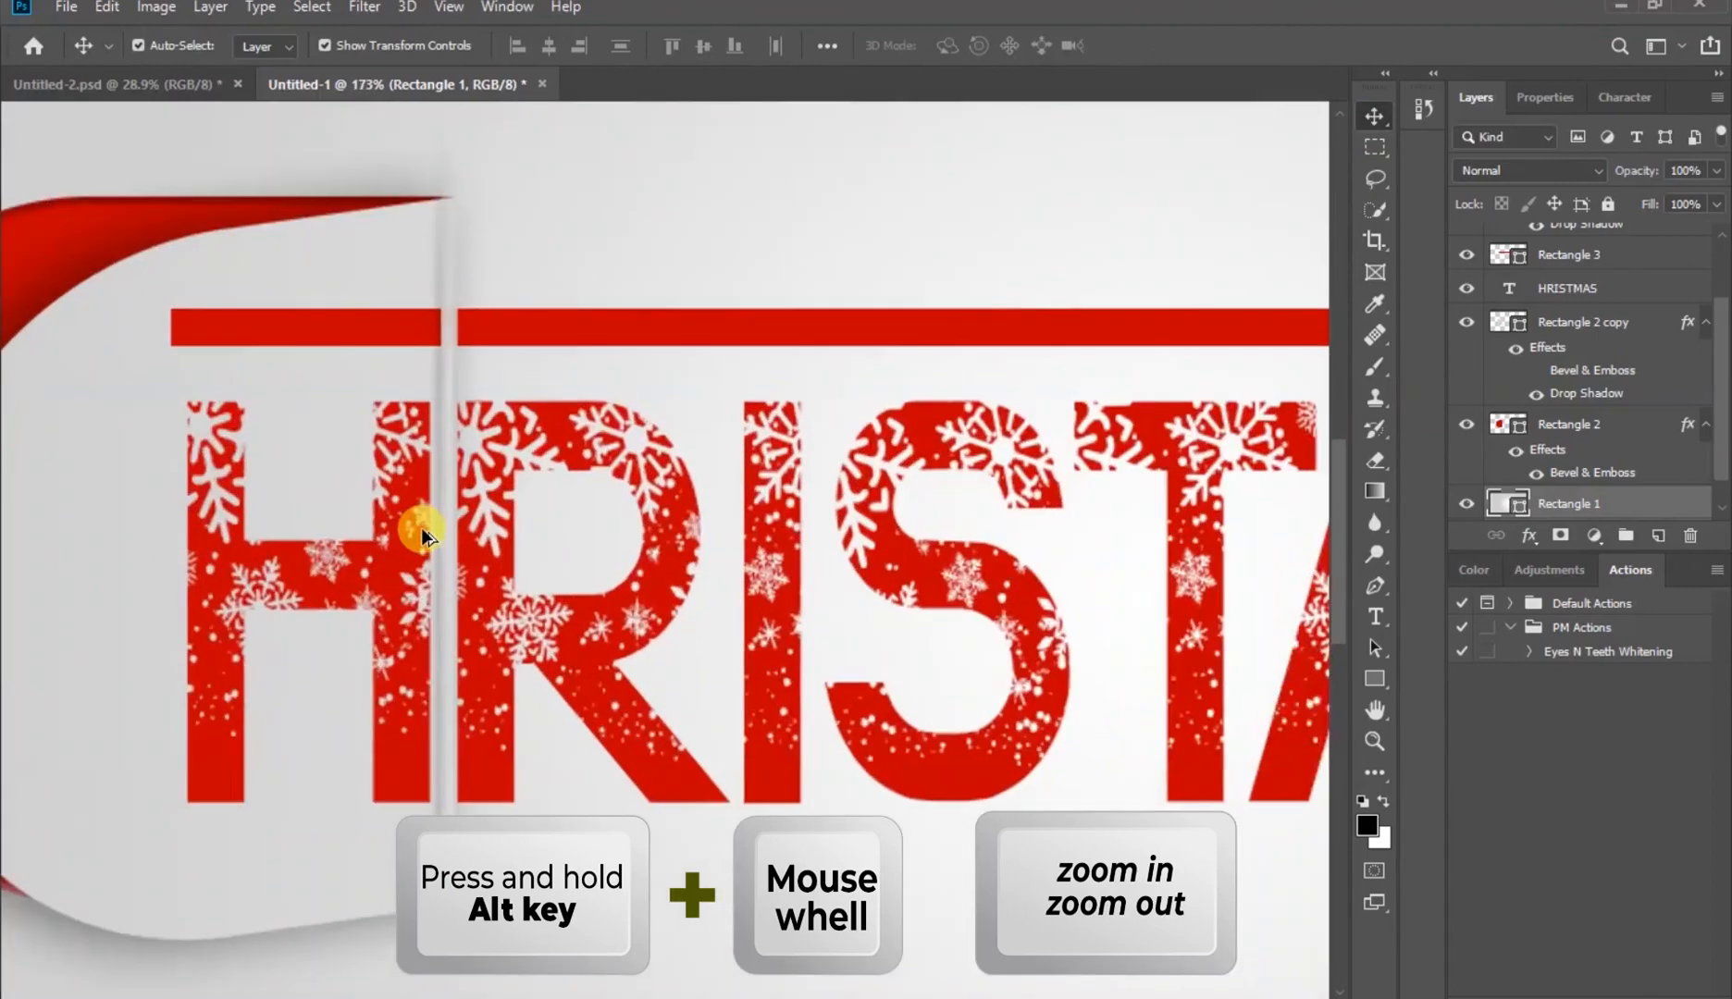
scroll(421, 528, up, 3)
click(460, 537)
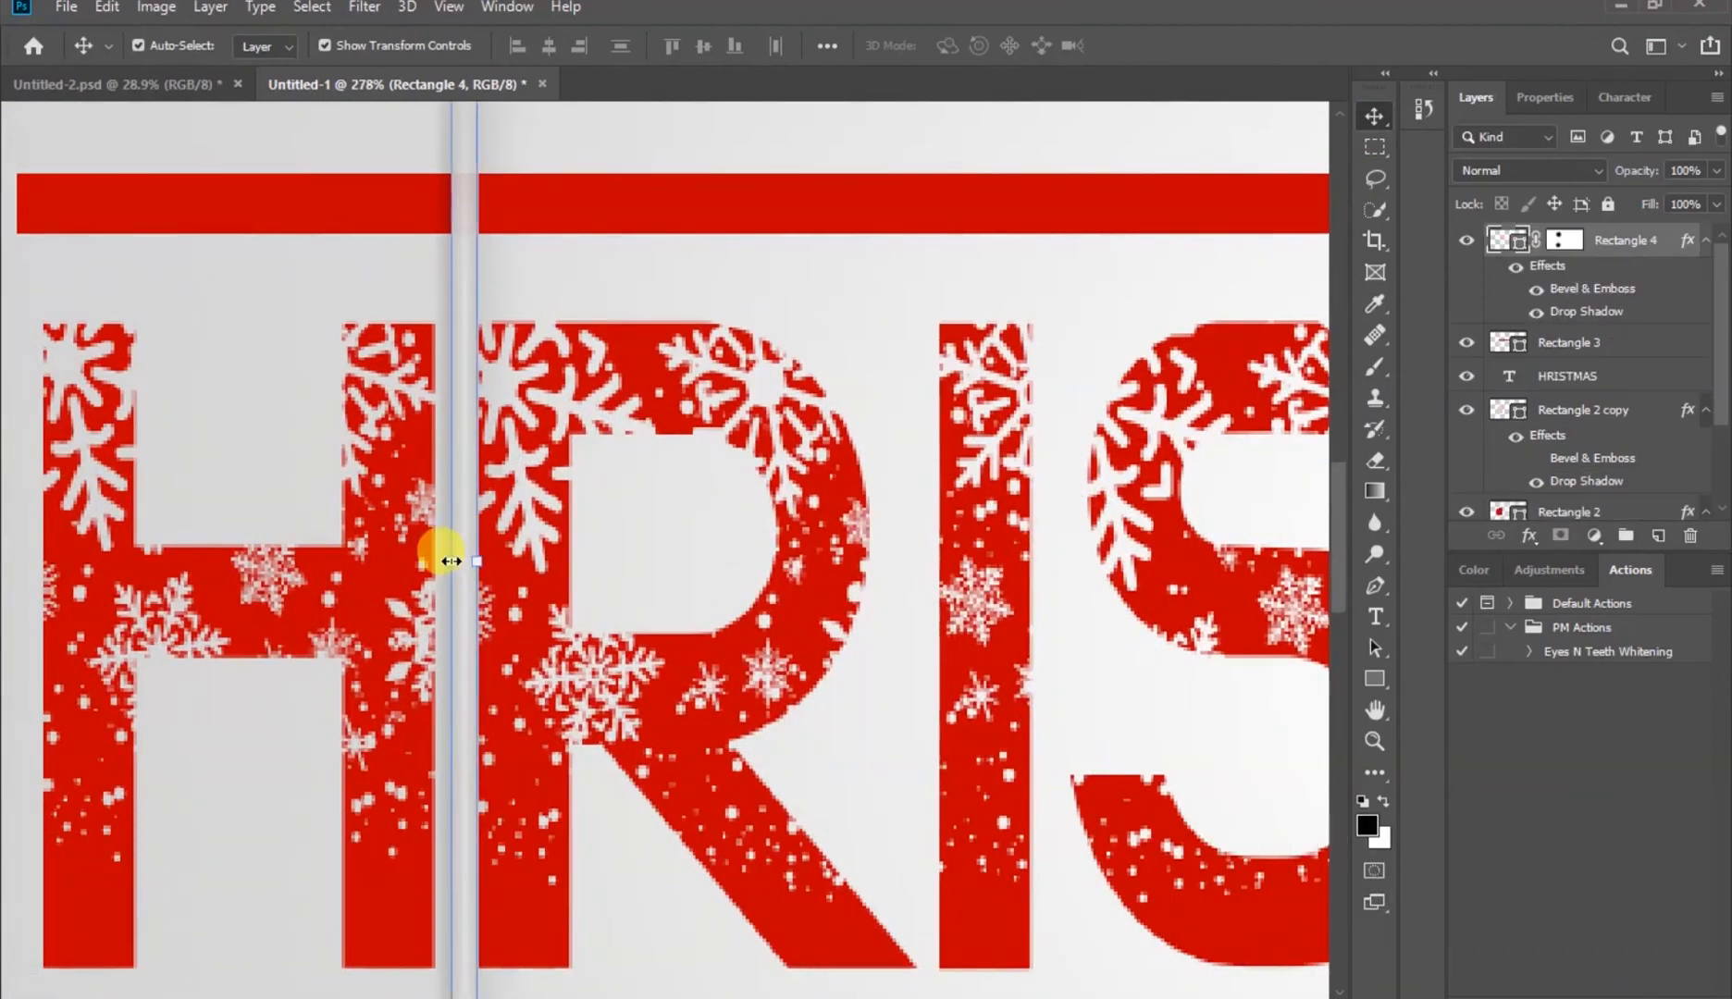
click(451, 561)
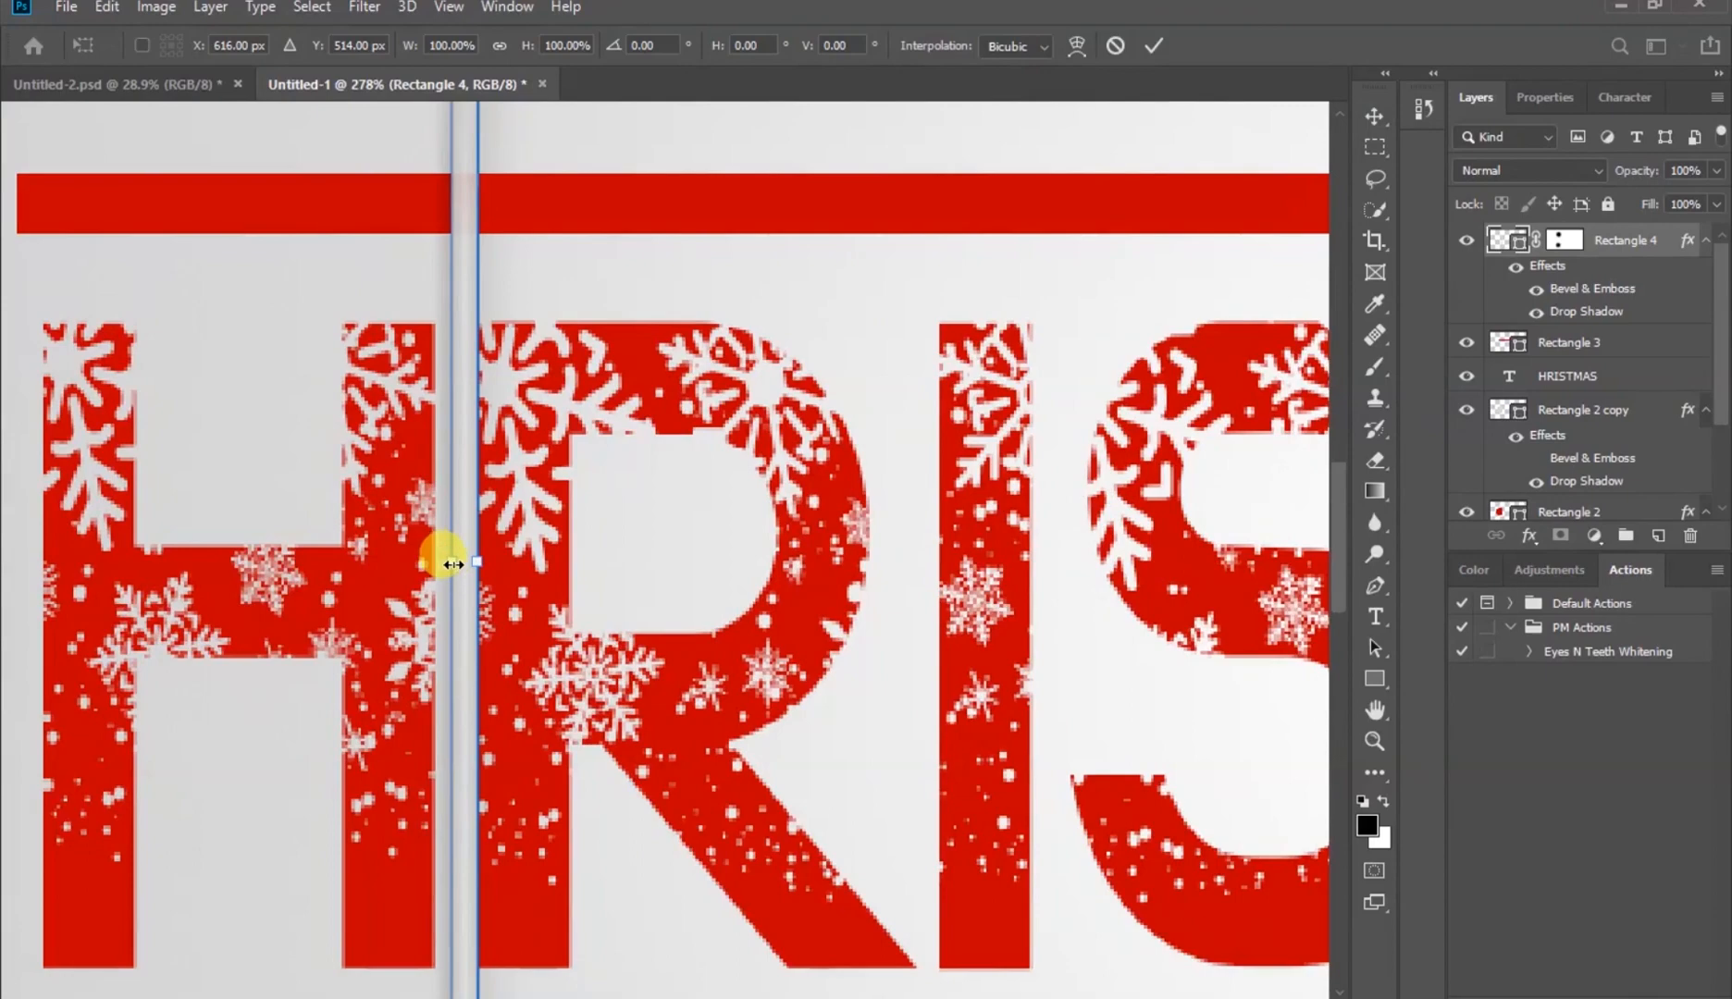
scroll(459, 557, up, 5)
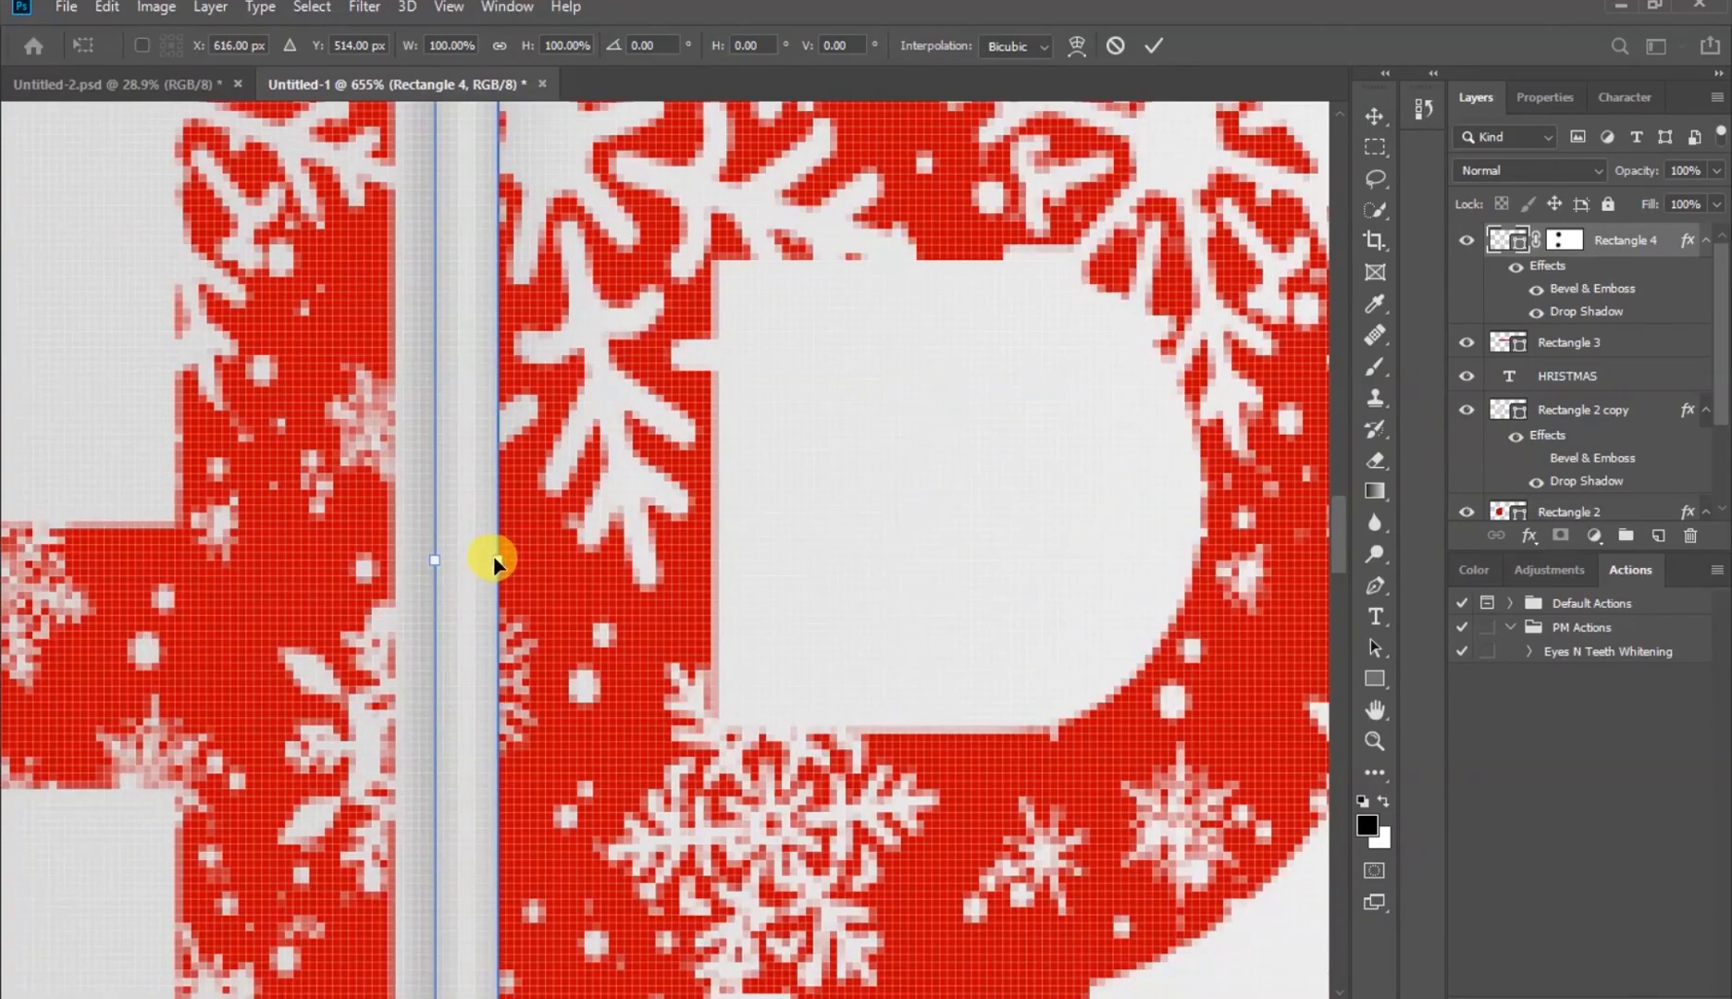
drag(498, 559, 465, 560)
click(1154, 45)
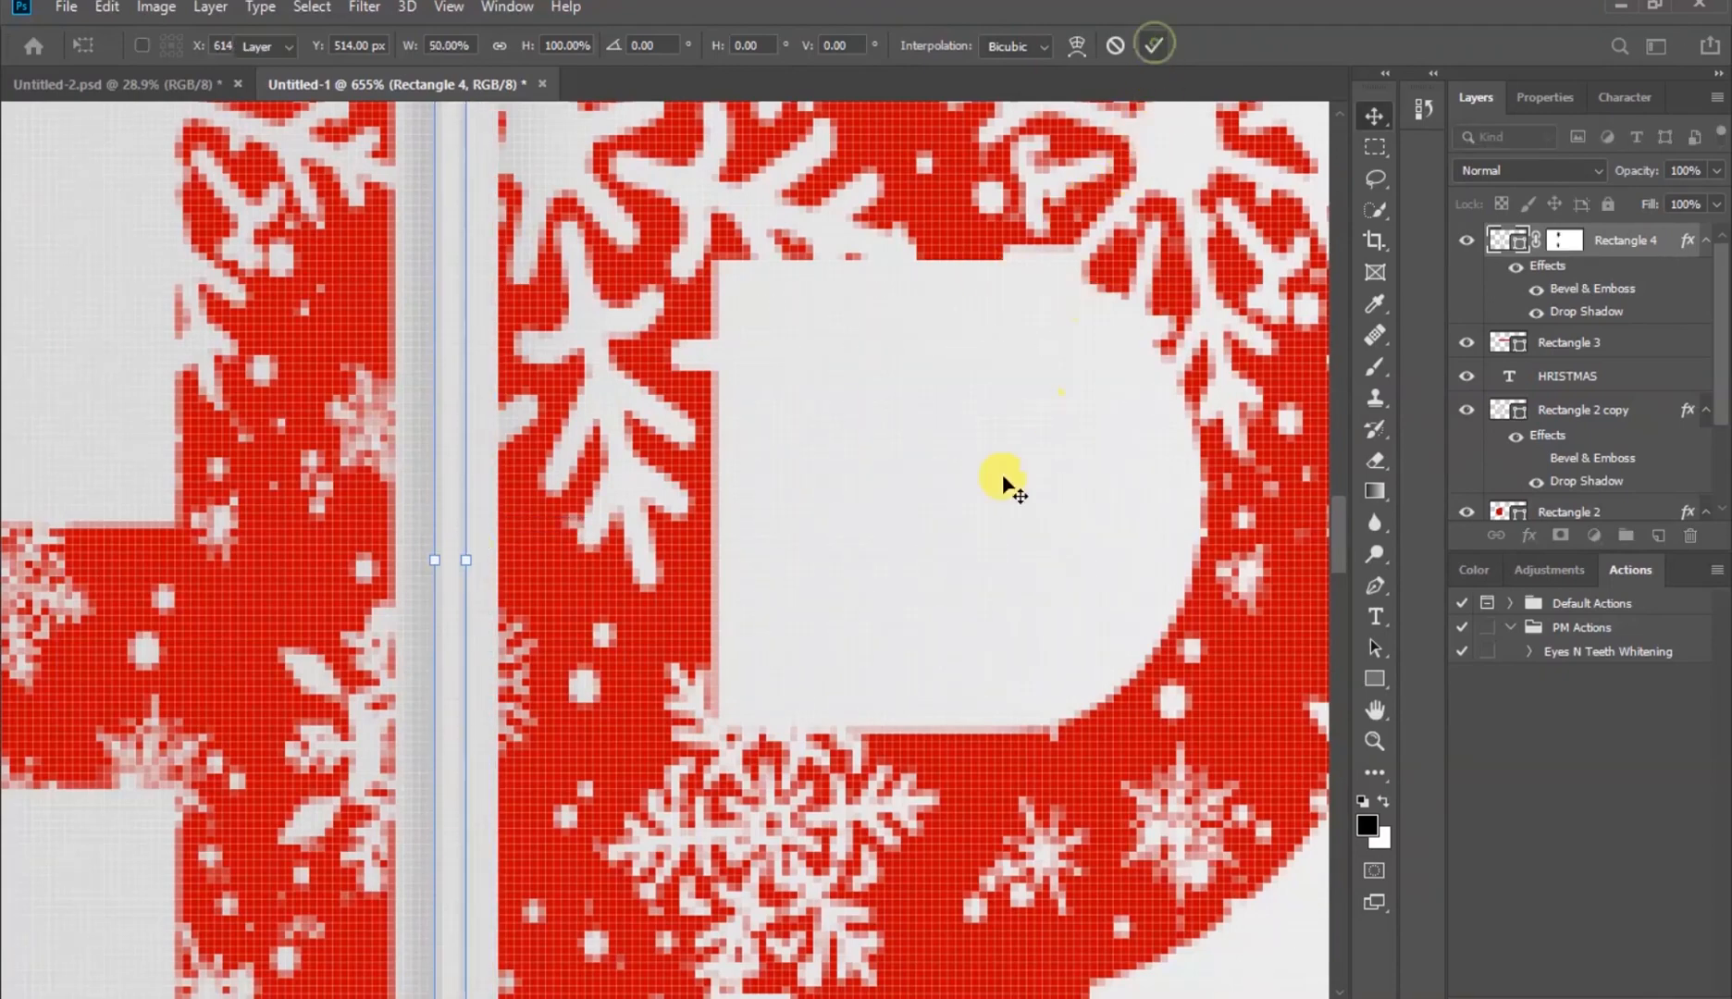
click(962, 505)
scroll(860, 544, down, 13)
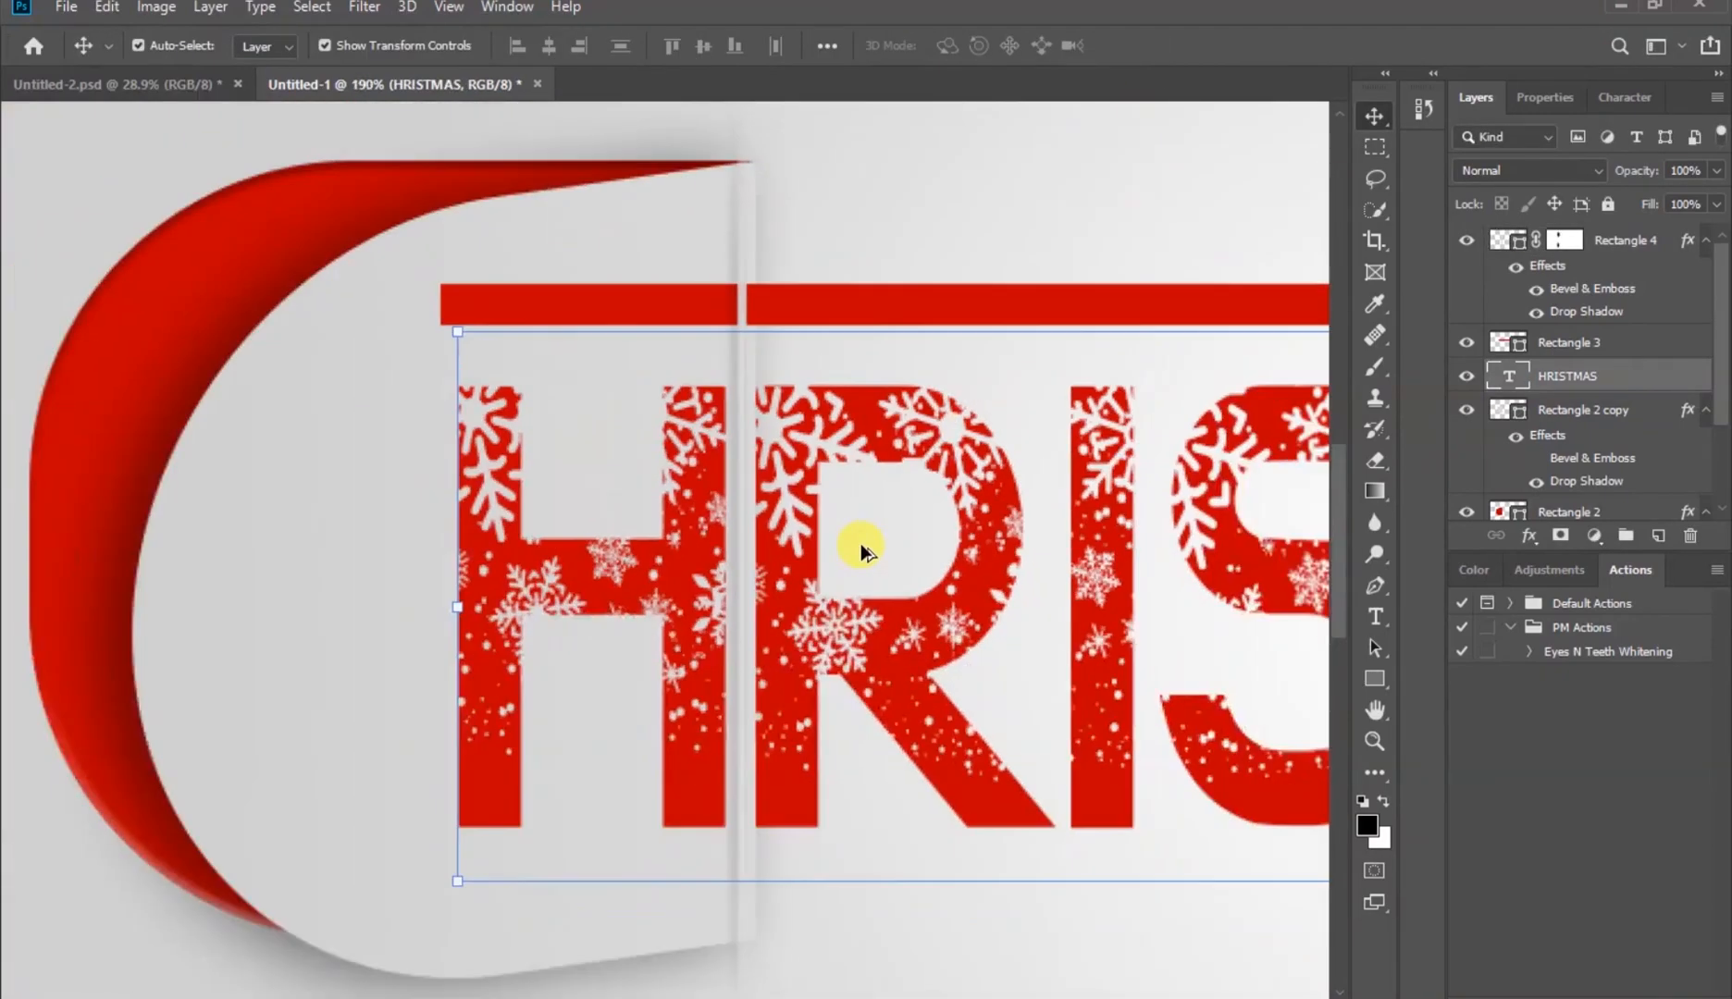
scroll(860, 542, down, 12)
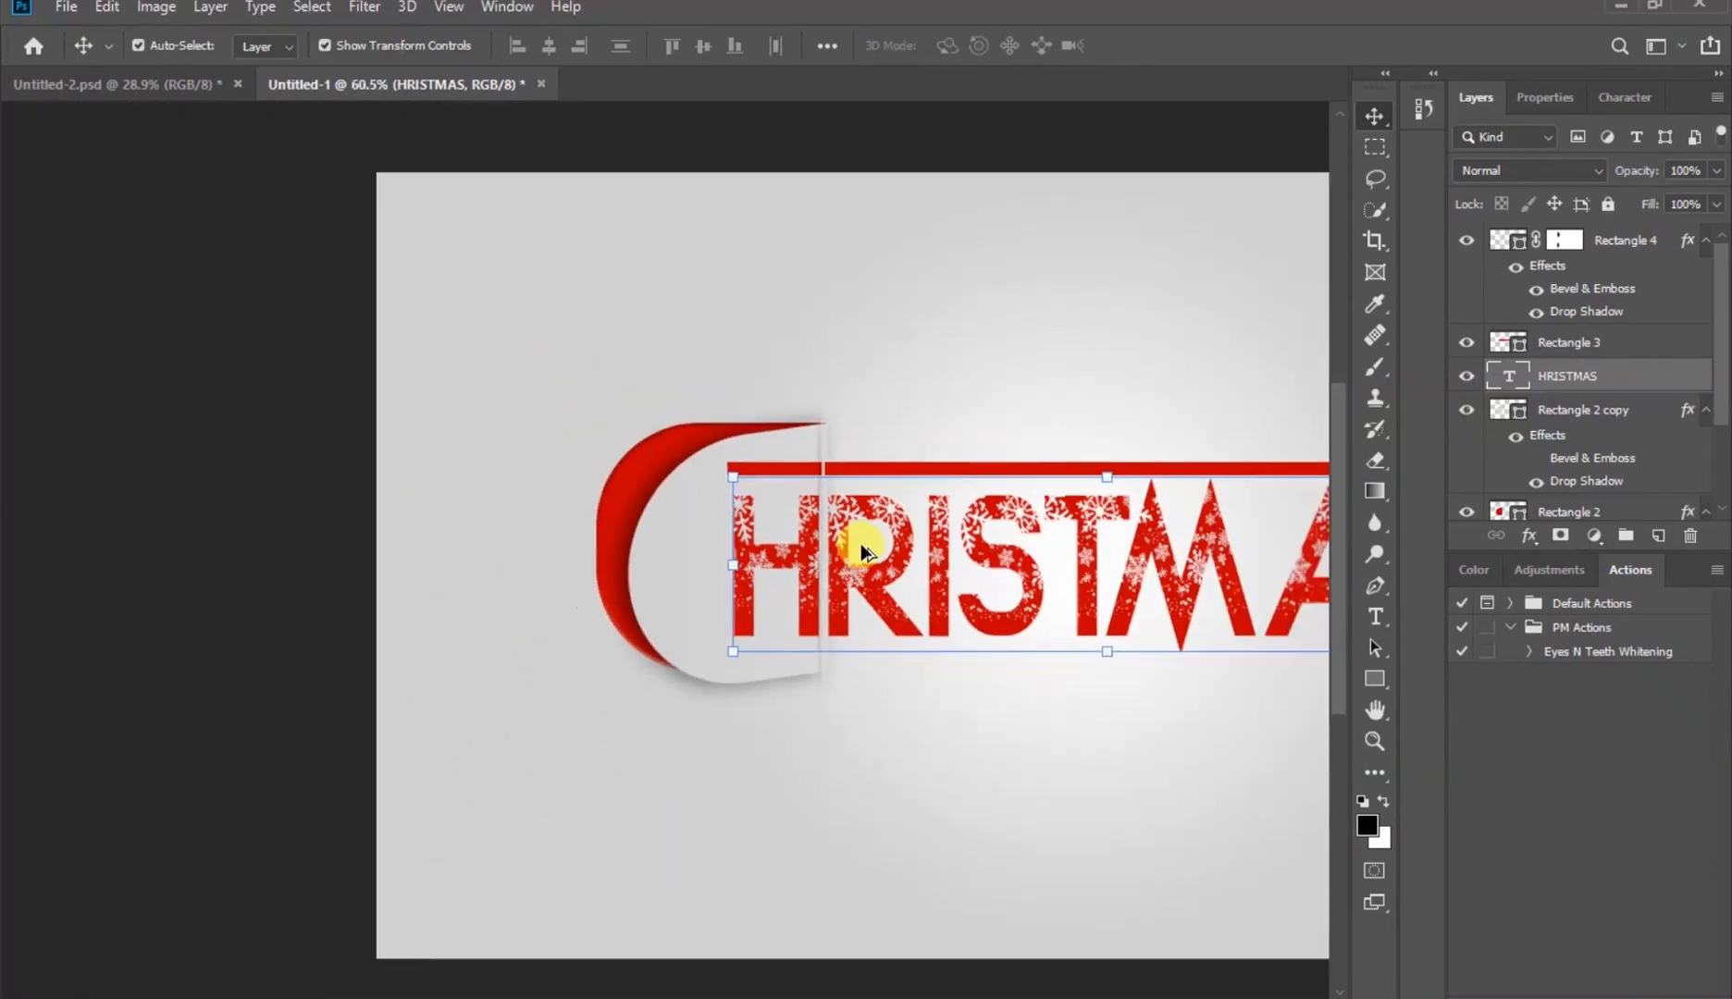
Open the bells ornament, Balloon-Christmas-Festive and Christmas tree images from New folder as separate Photoshop documents
scroll(861, 542, down, 1)
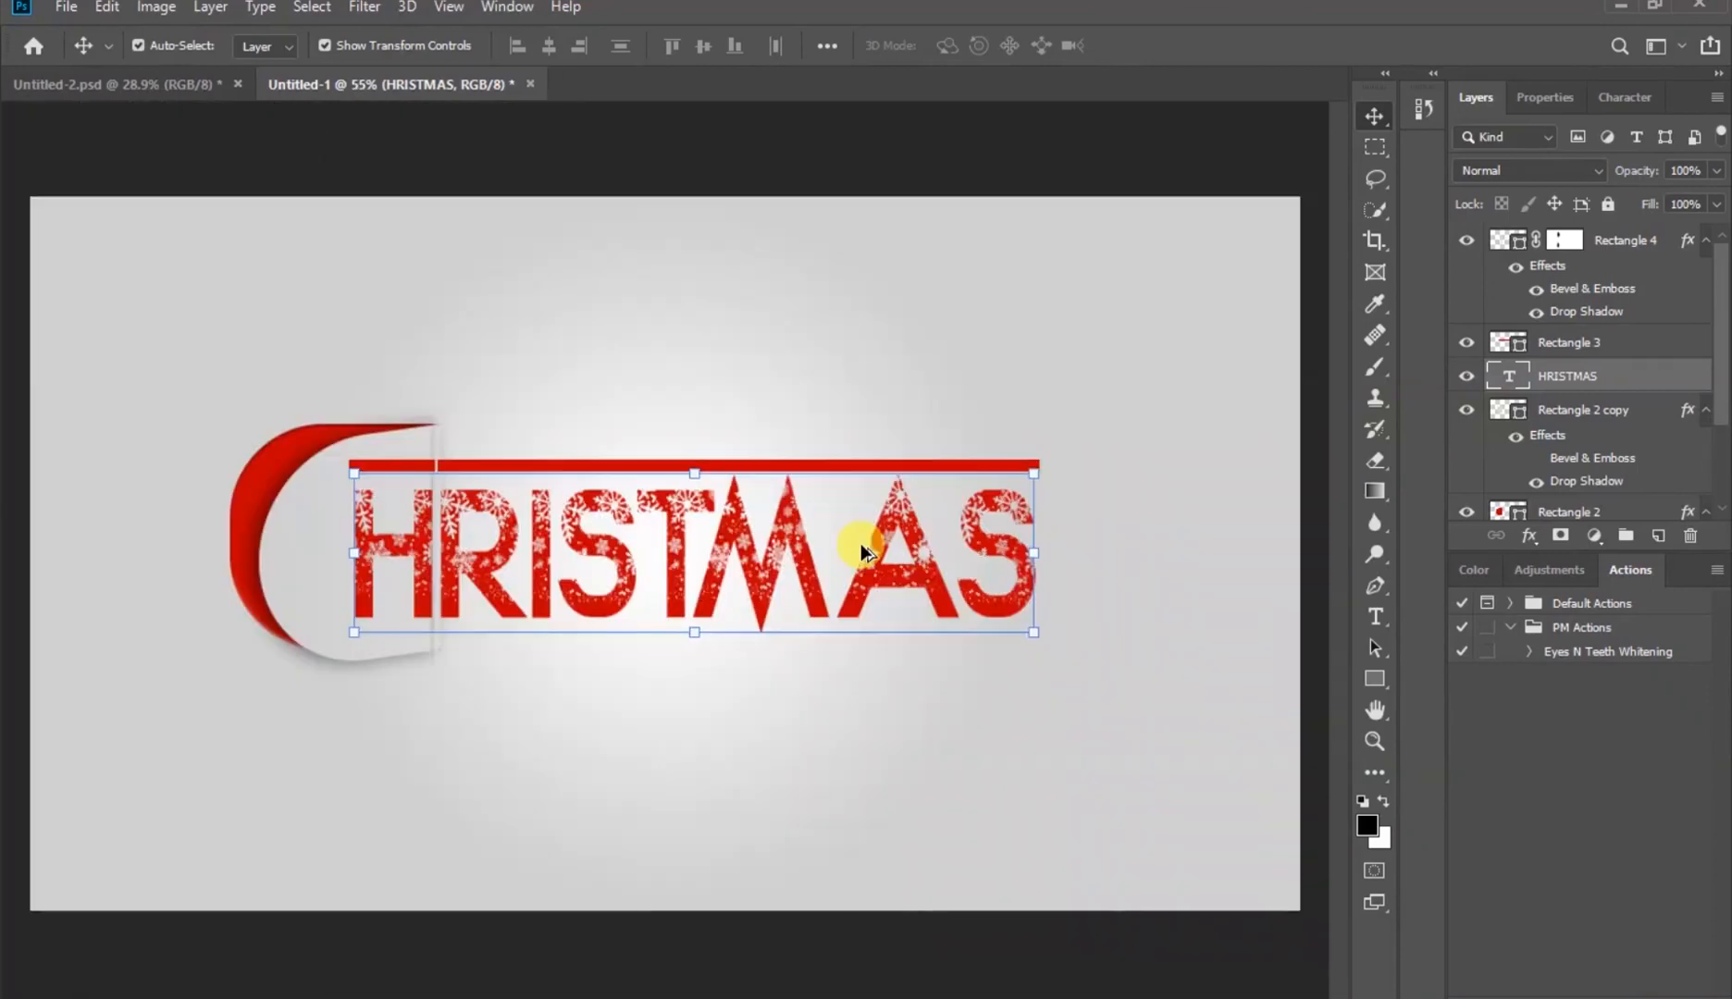
click(923, 953)
mouse_move(737, 998)
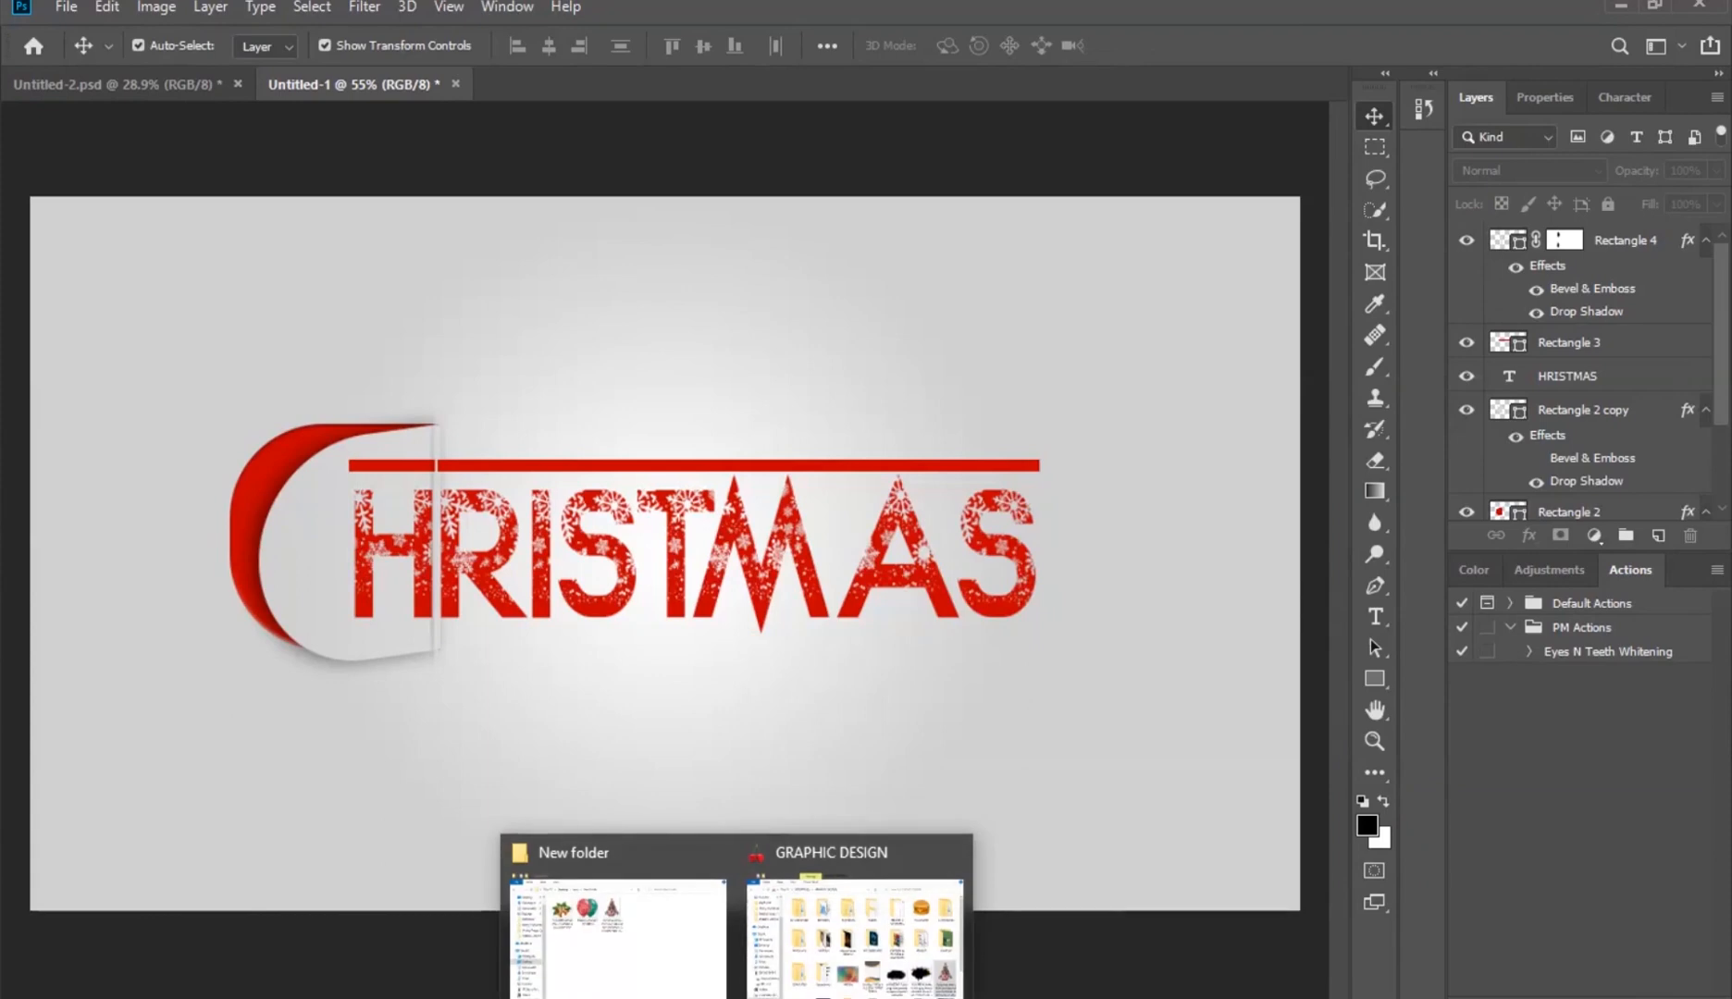
click(670, 970)
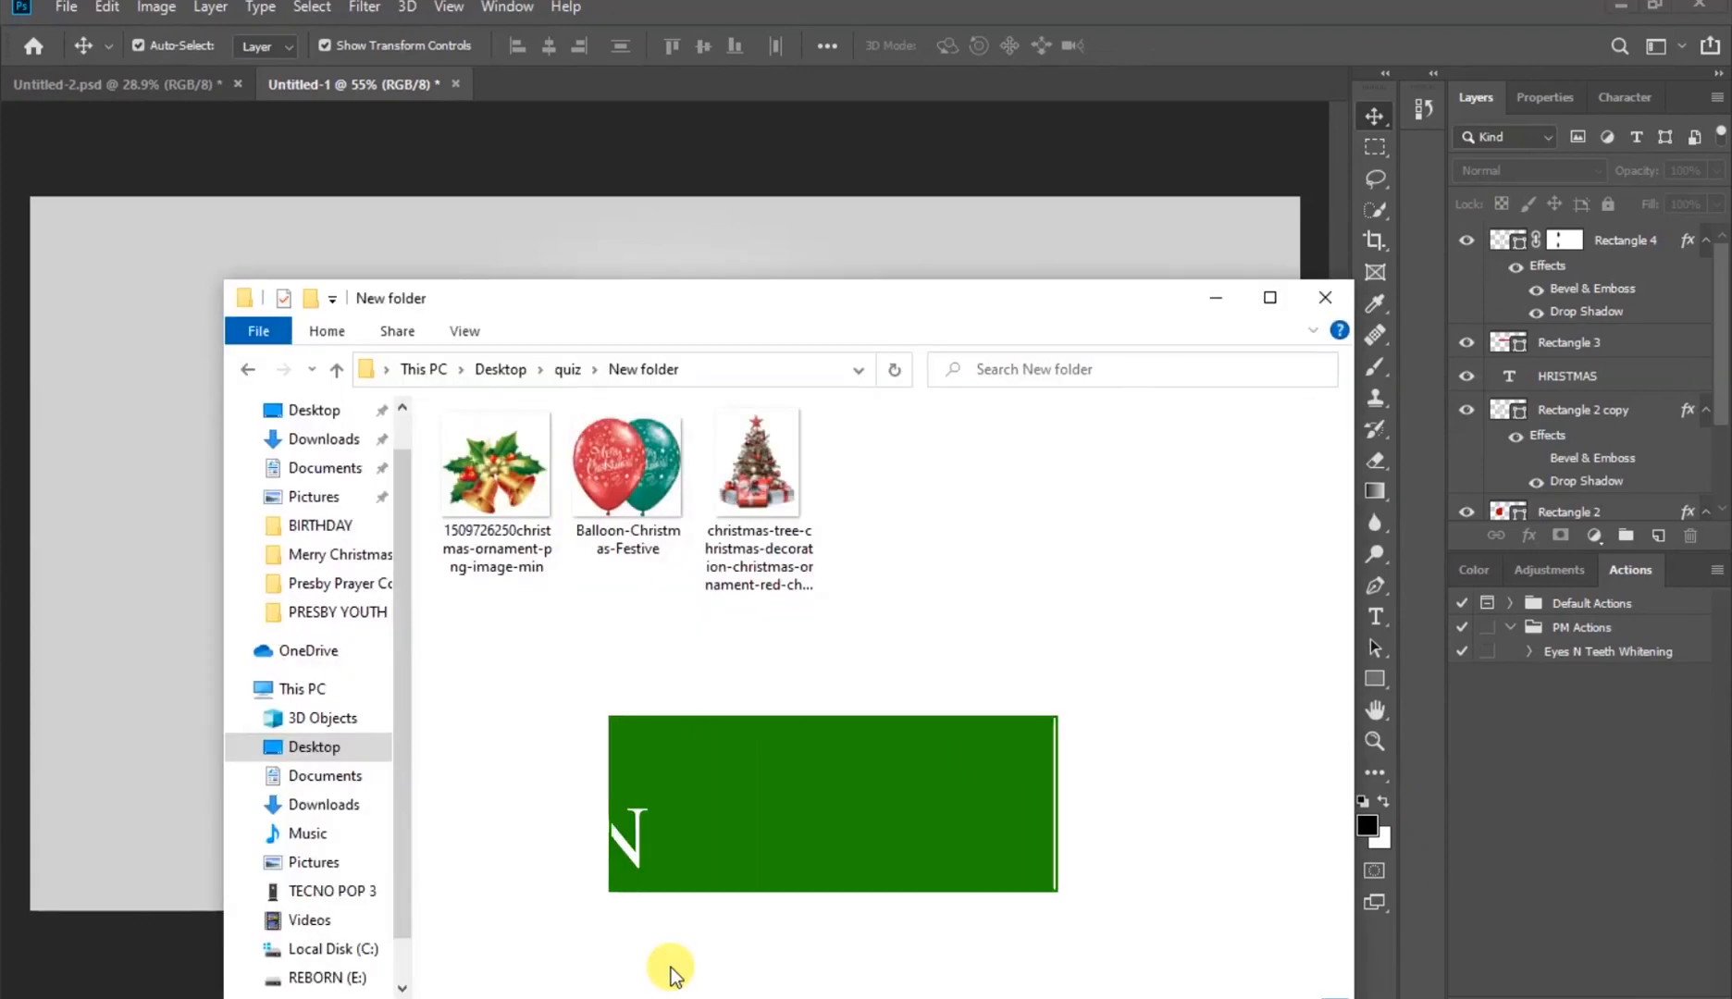
click(761, 480)
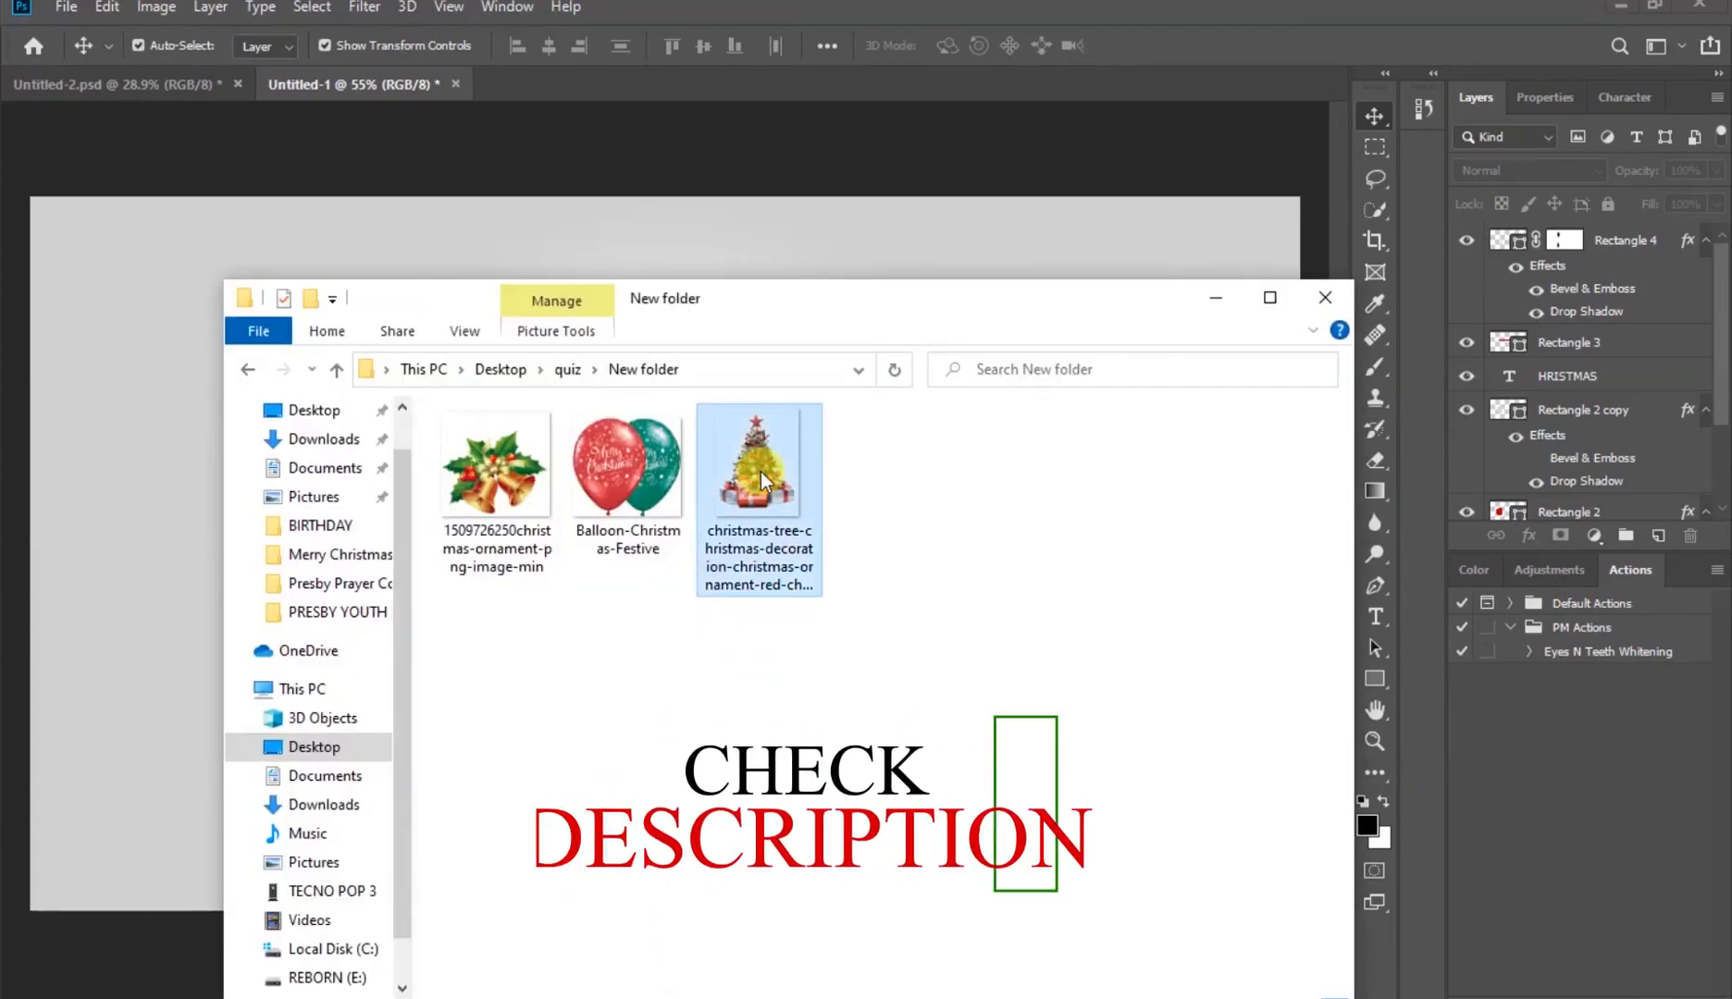
drag(964, 607, 540, 509)
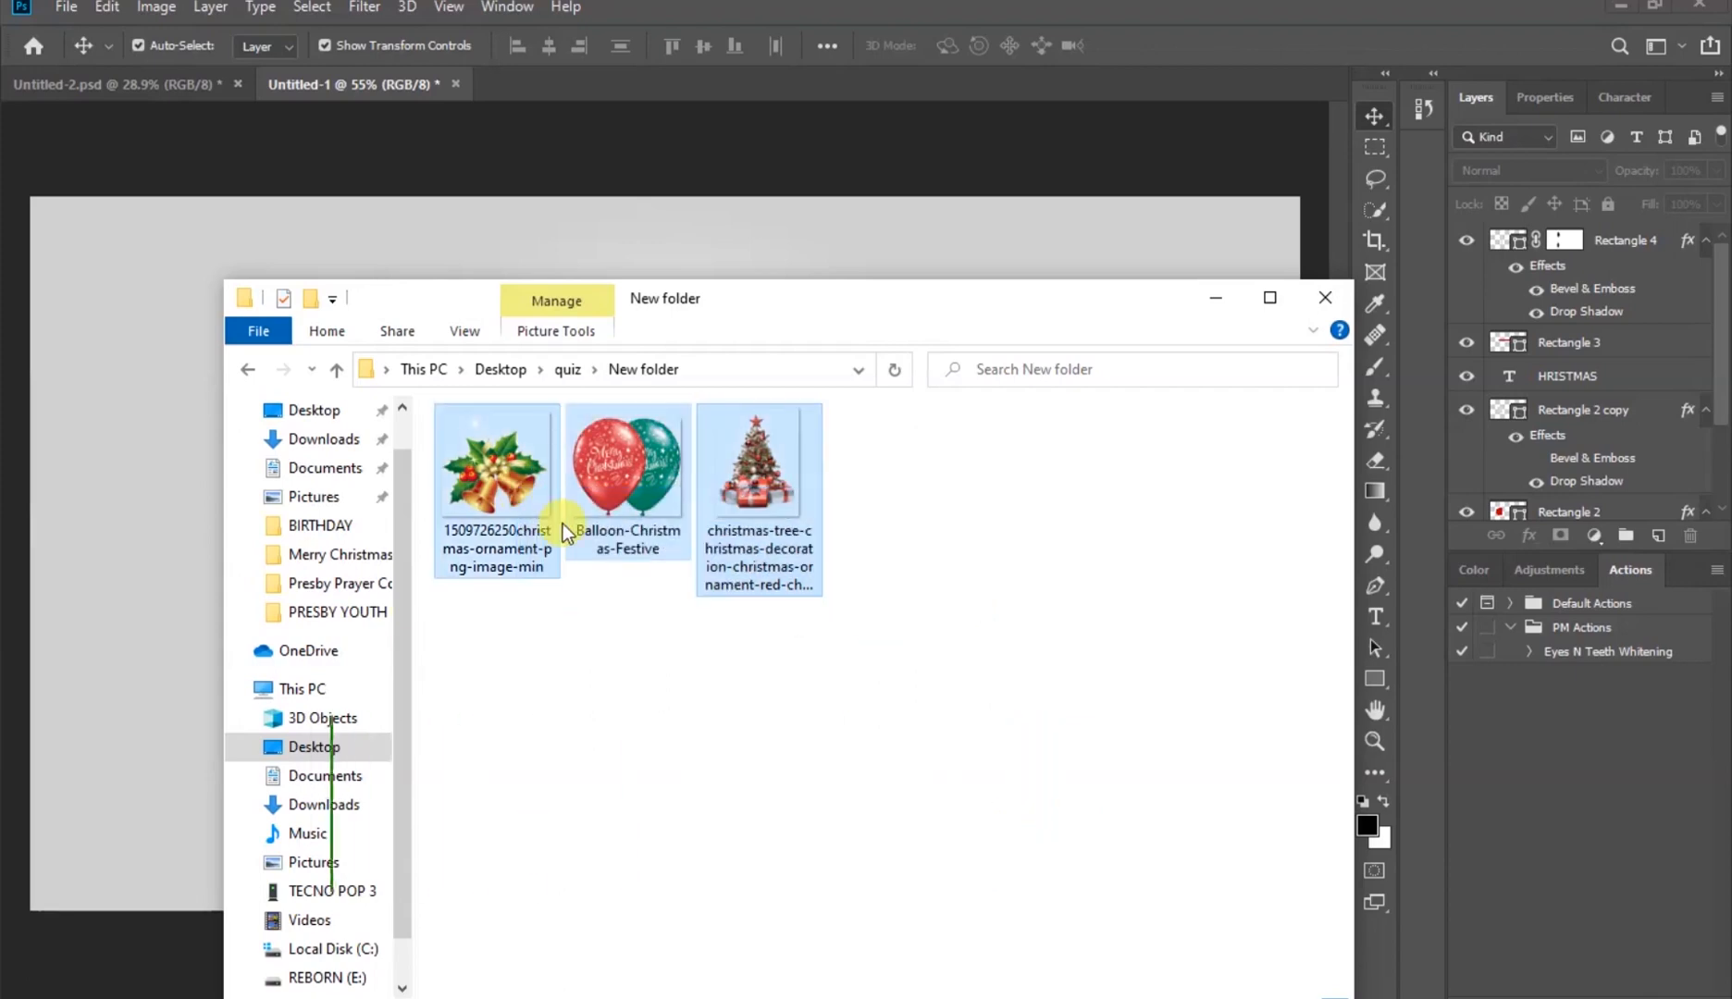
drag(507, 451, 546, 74)
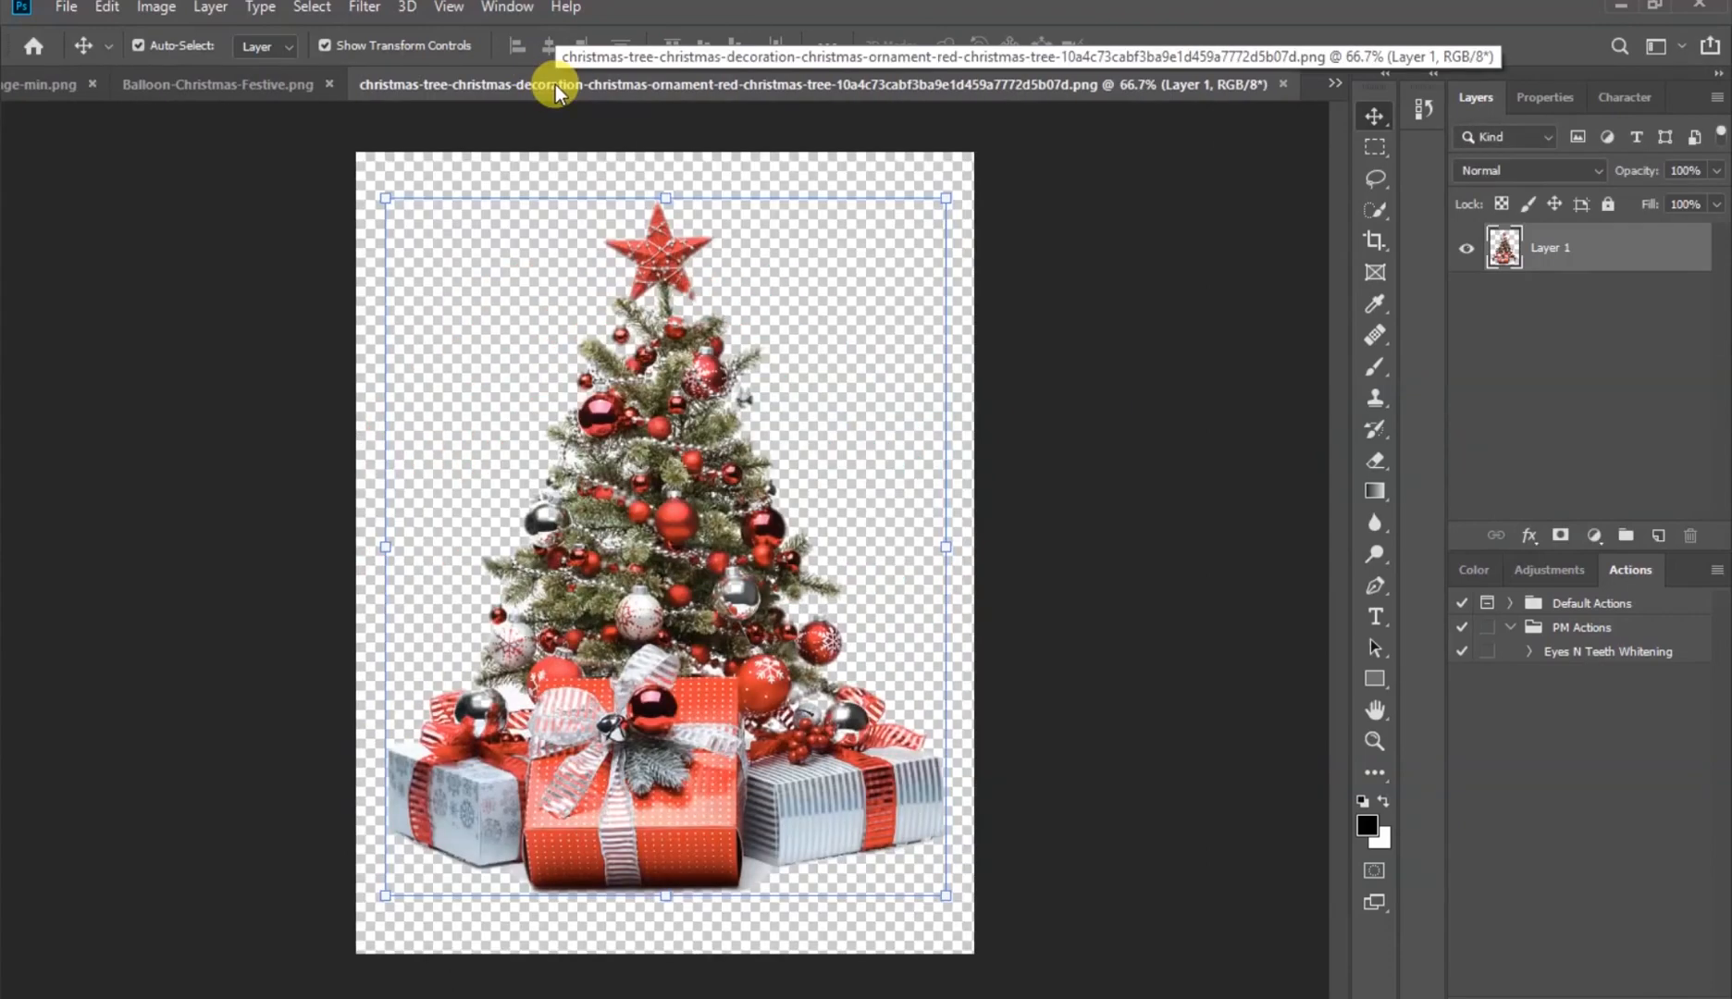
Copy the bells and holly ornament from its document into Untitled-1 and place it over the HRISTMAS lettering
click(220, 81)
click(214, 82)
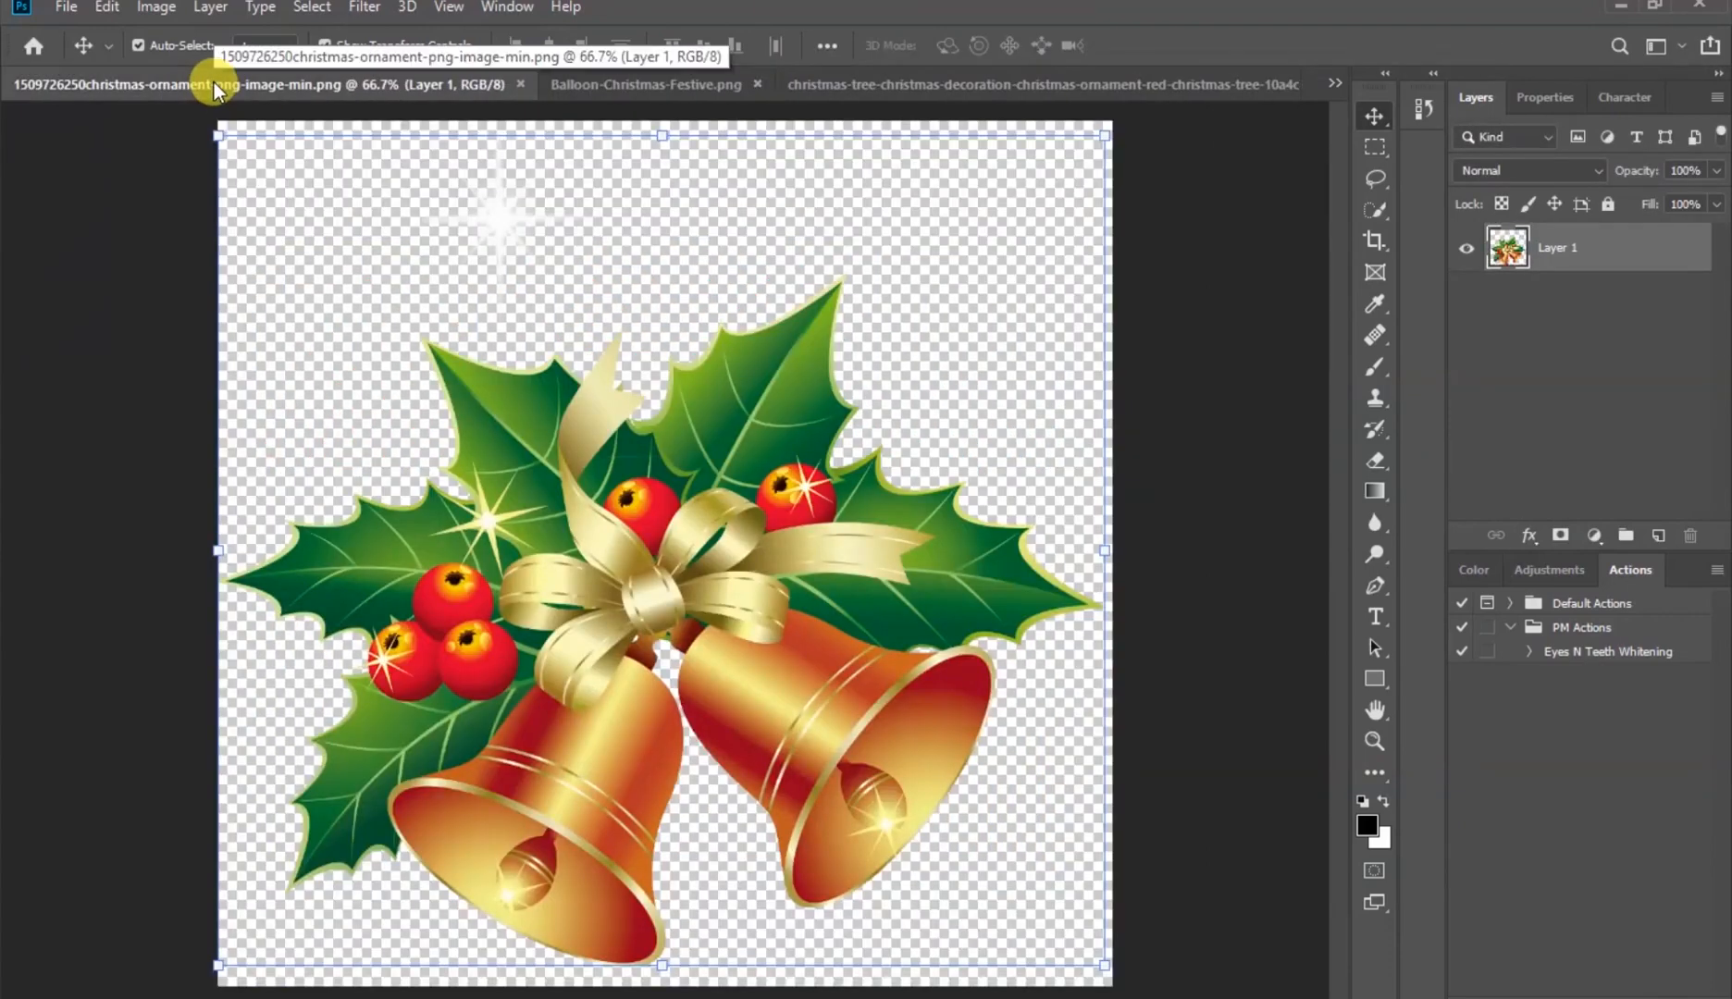
click(1335, 83)
click(1259, 117)
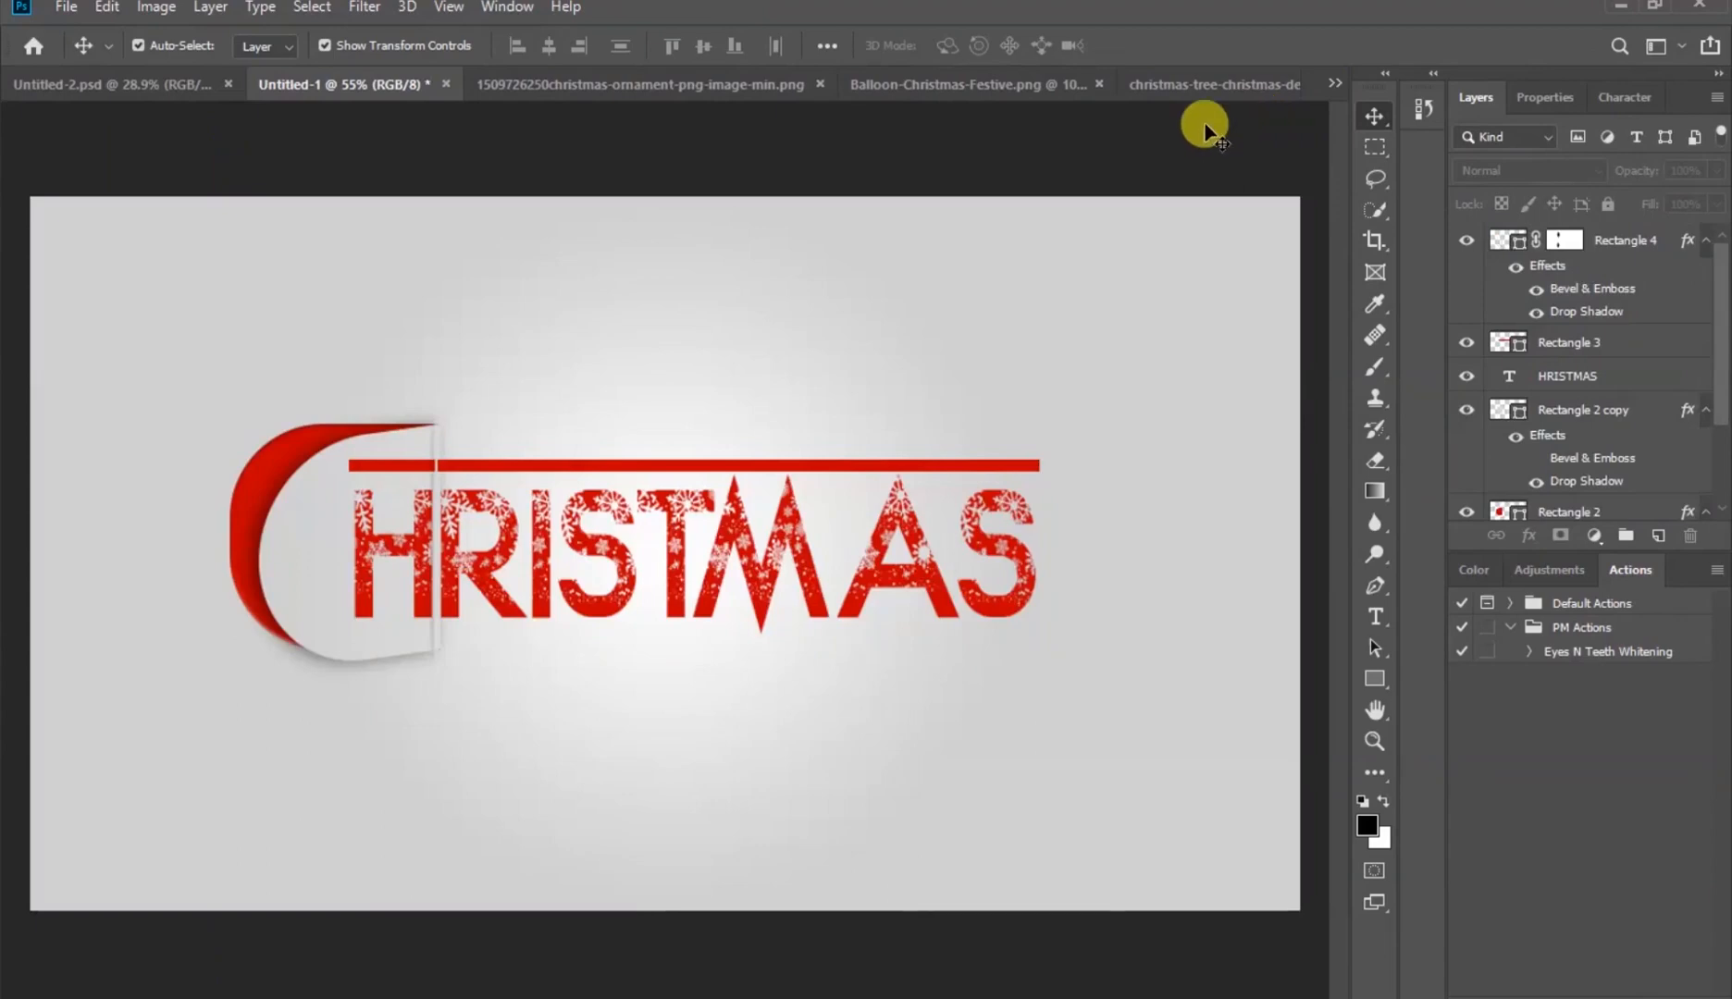
click(643, 87)
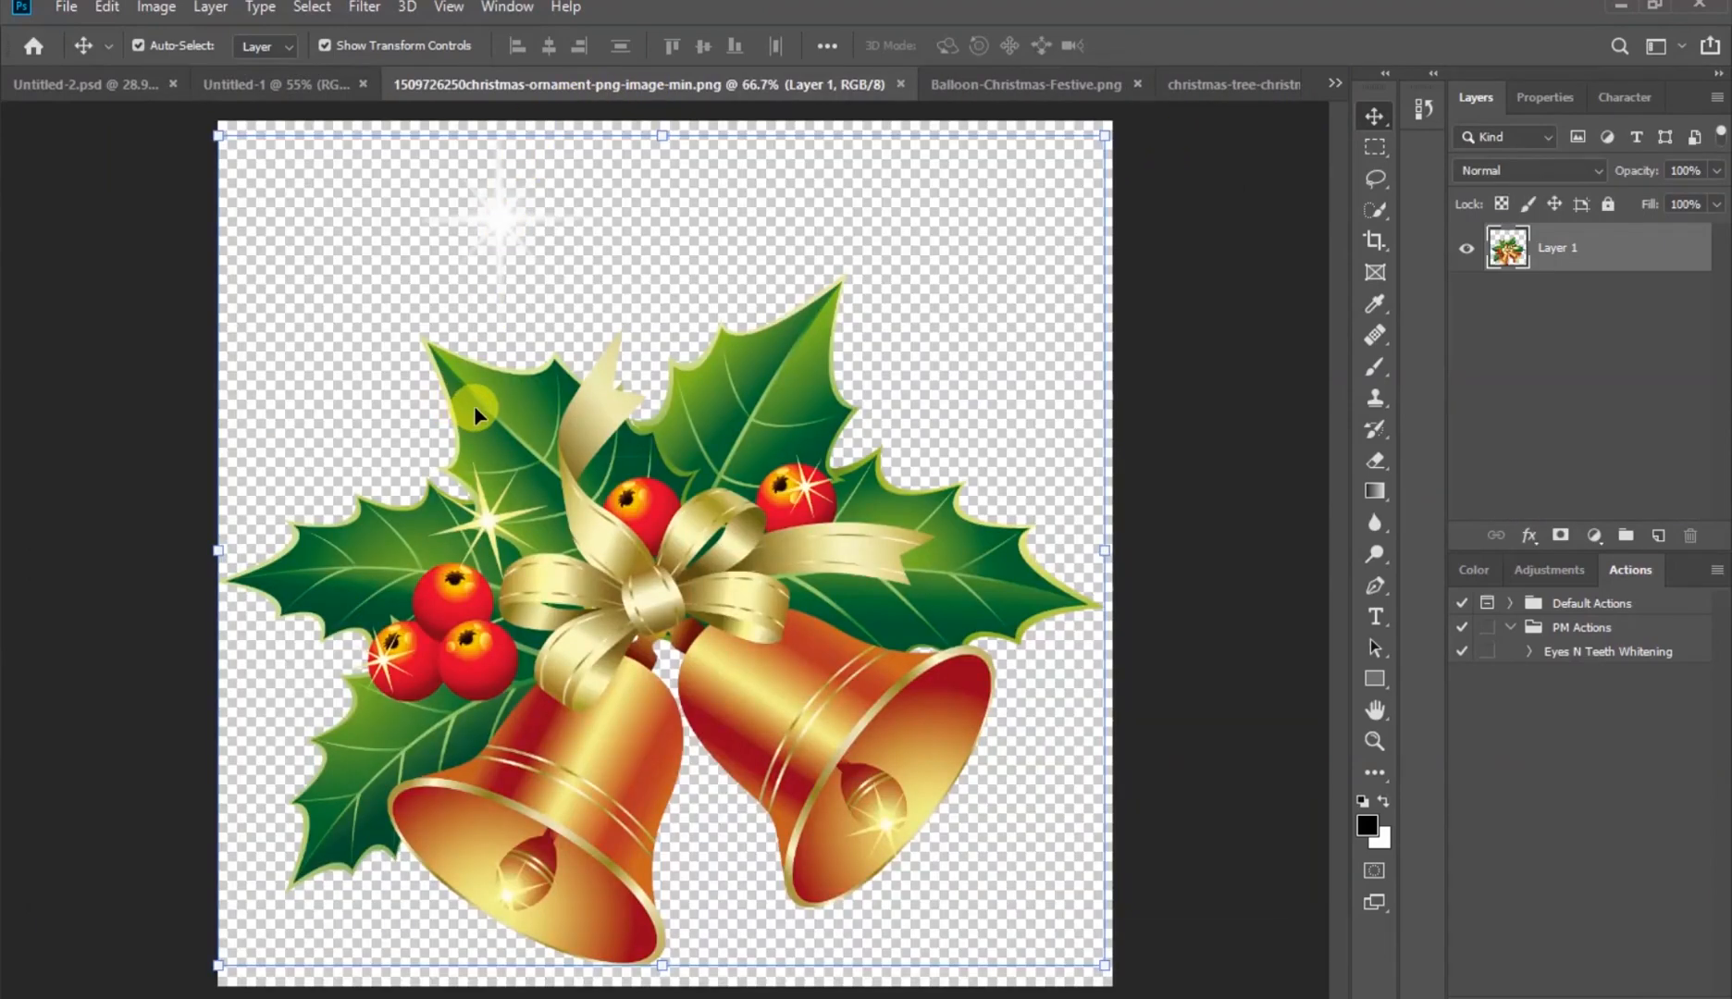
drag(466, 404, 309, 424)
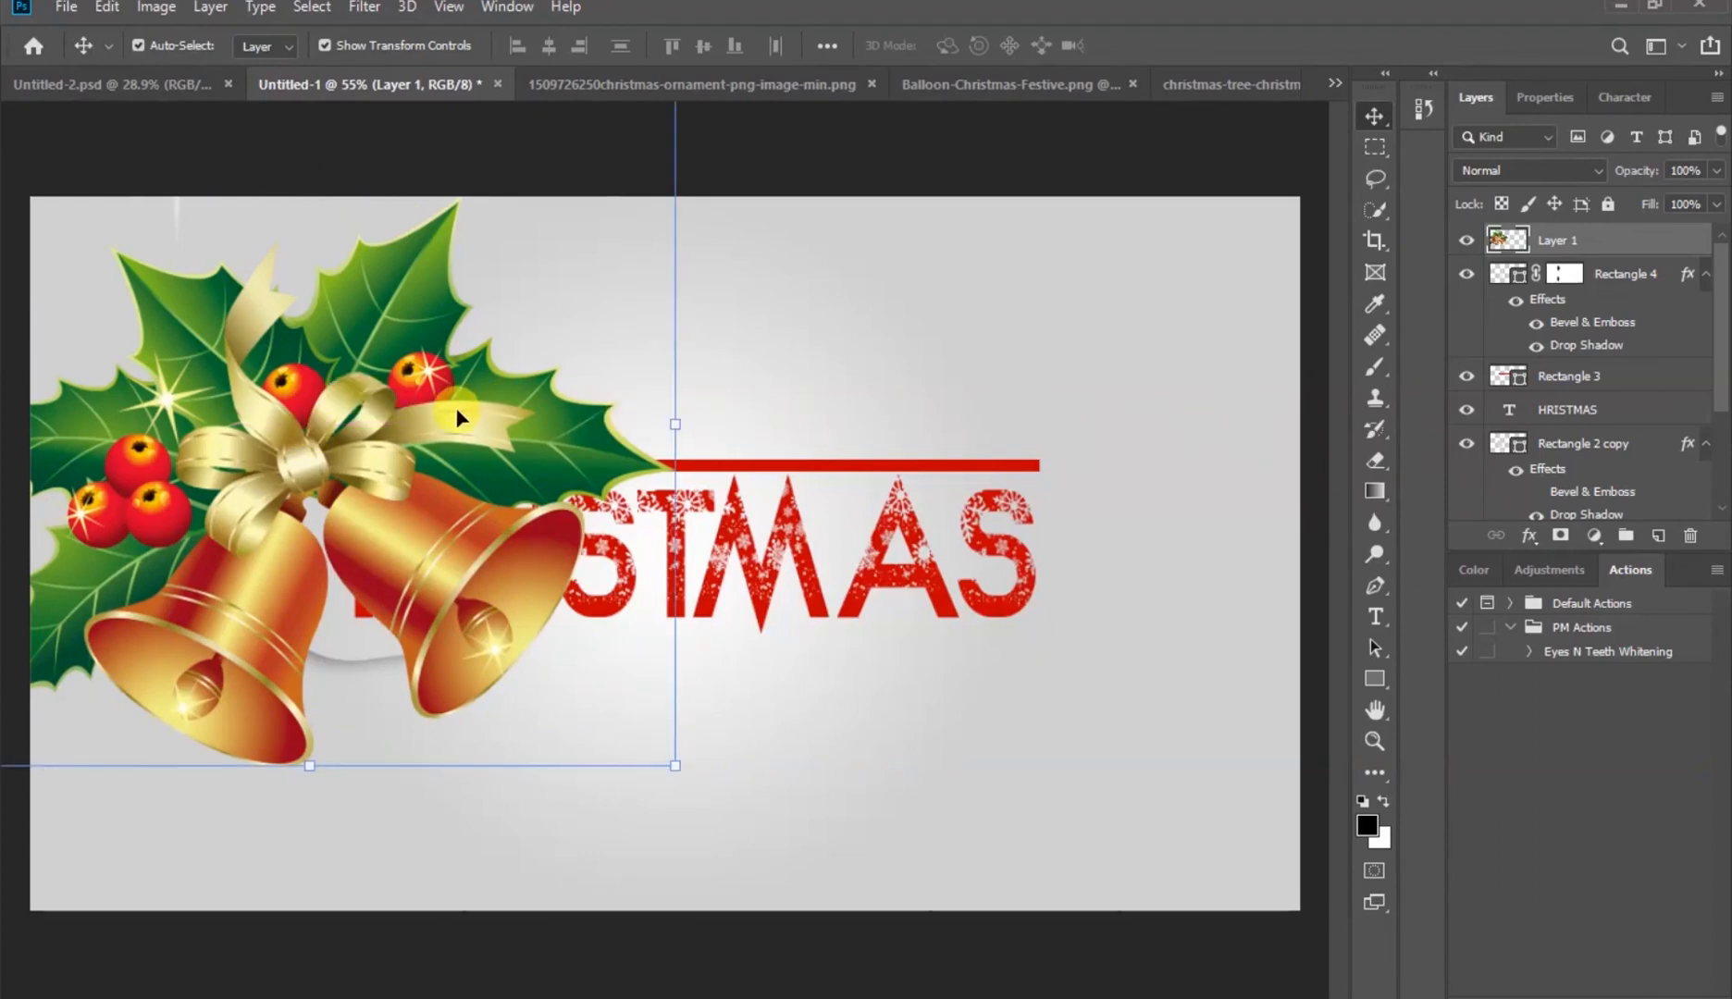
drag(455, 407, 910, 396)
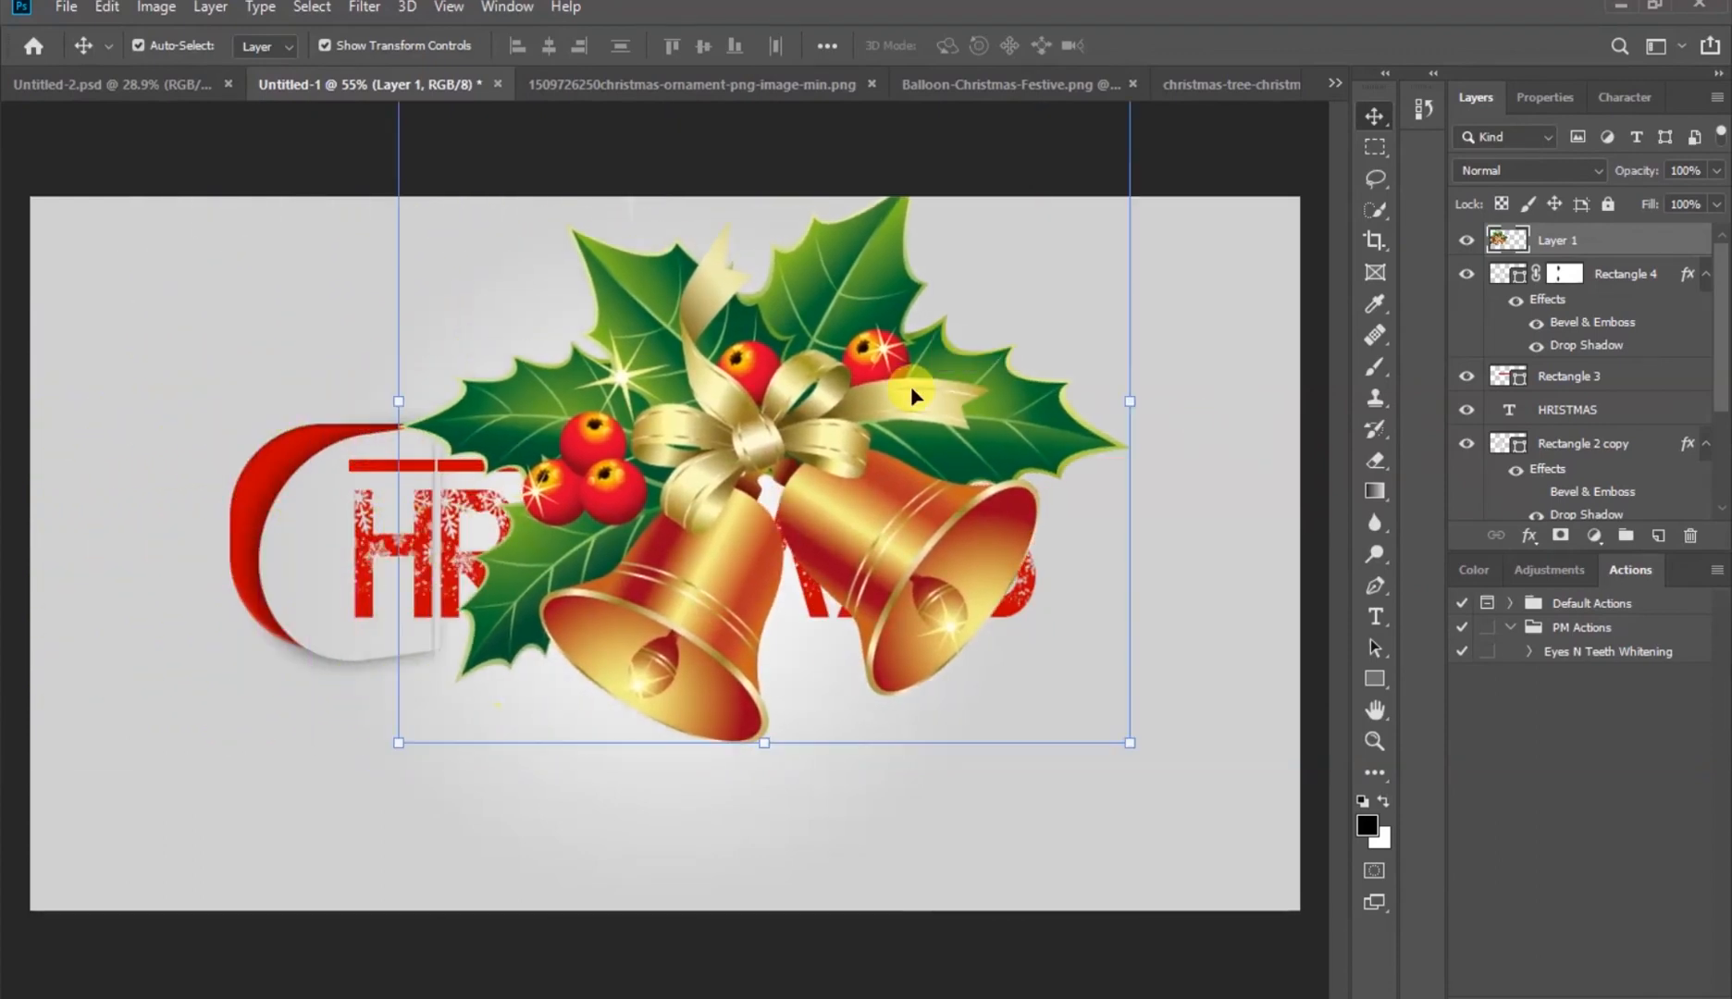
Reorder the bells layer to sit directly beneath Rectangle 2 copy and move the ornament over the C shape
click(296, 560)
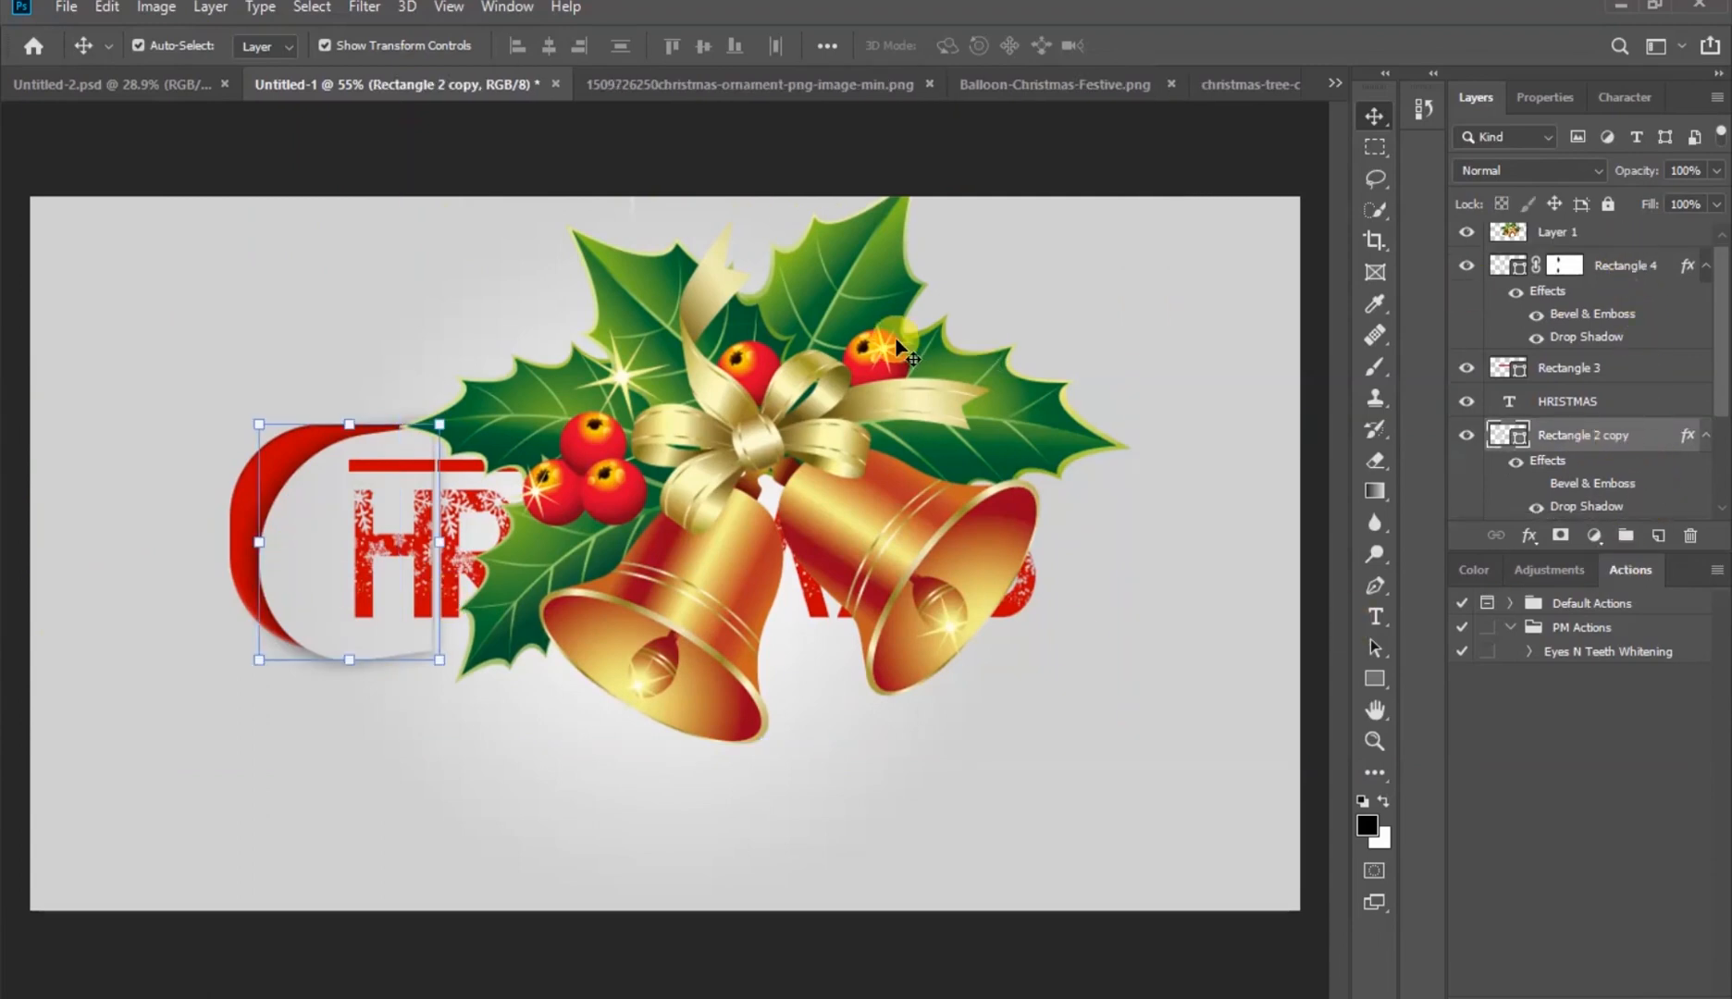
drag(1615, 233, 1599, 412)
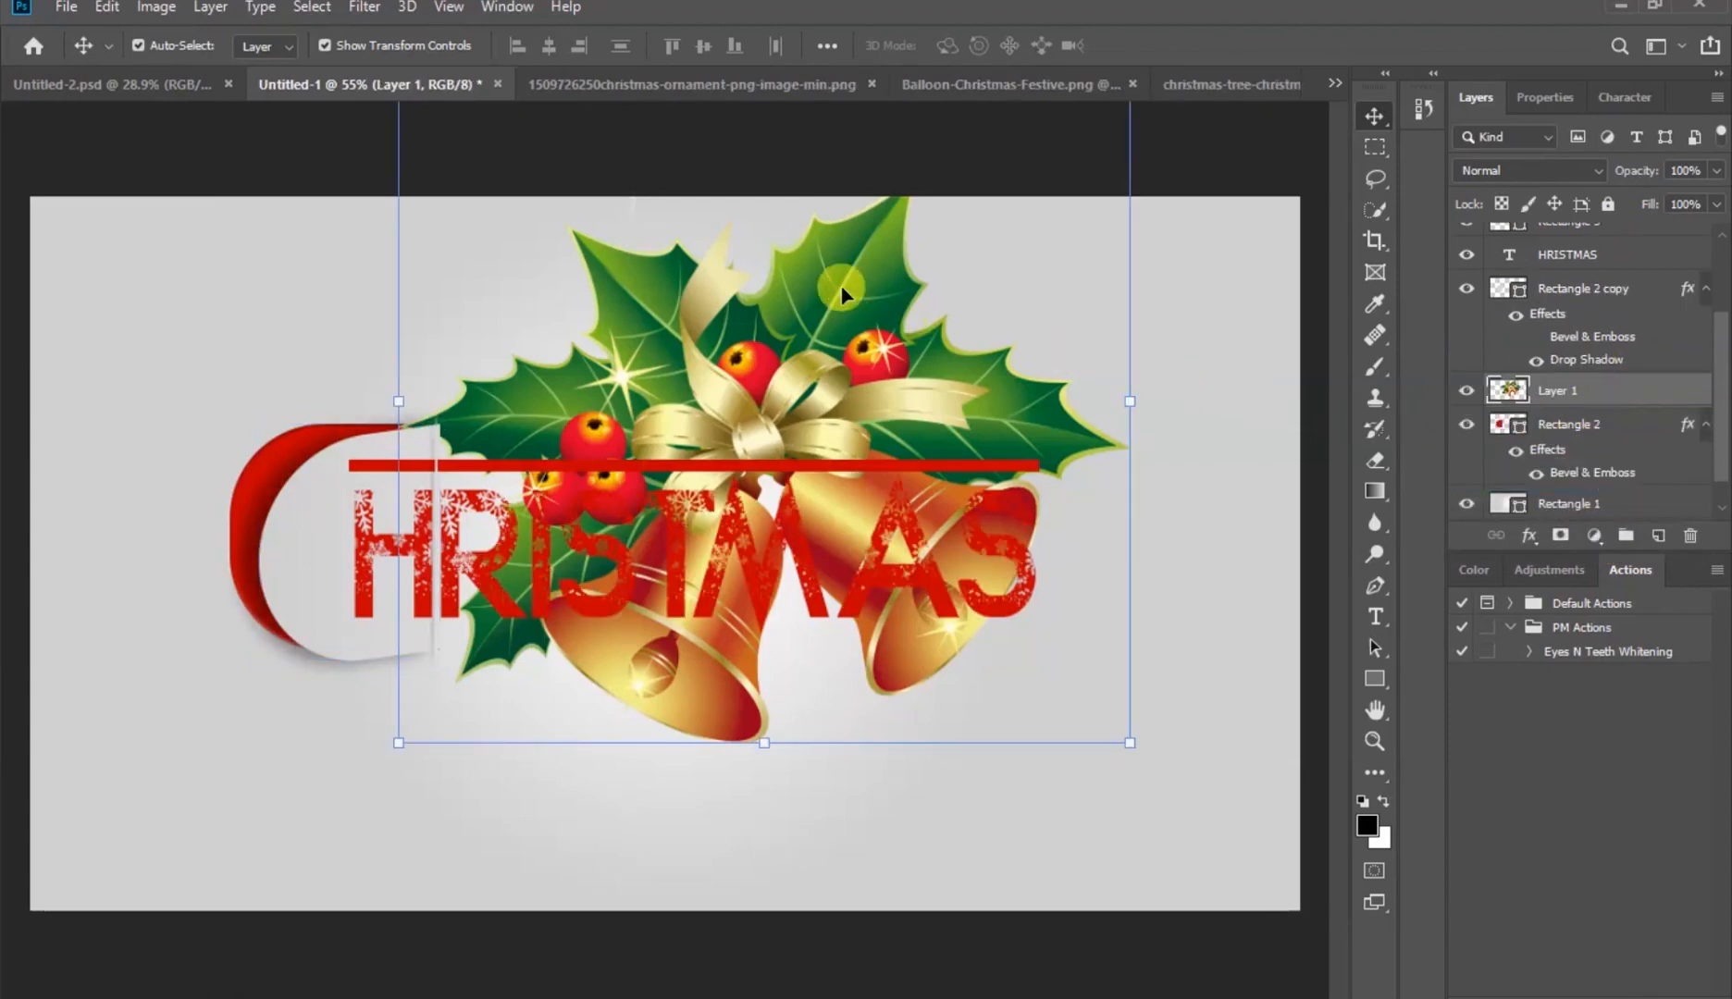
drag(828, 290, 497, 332)
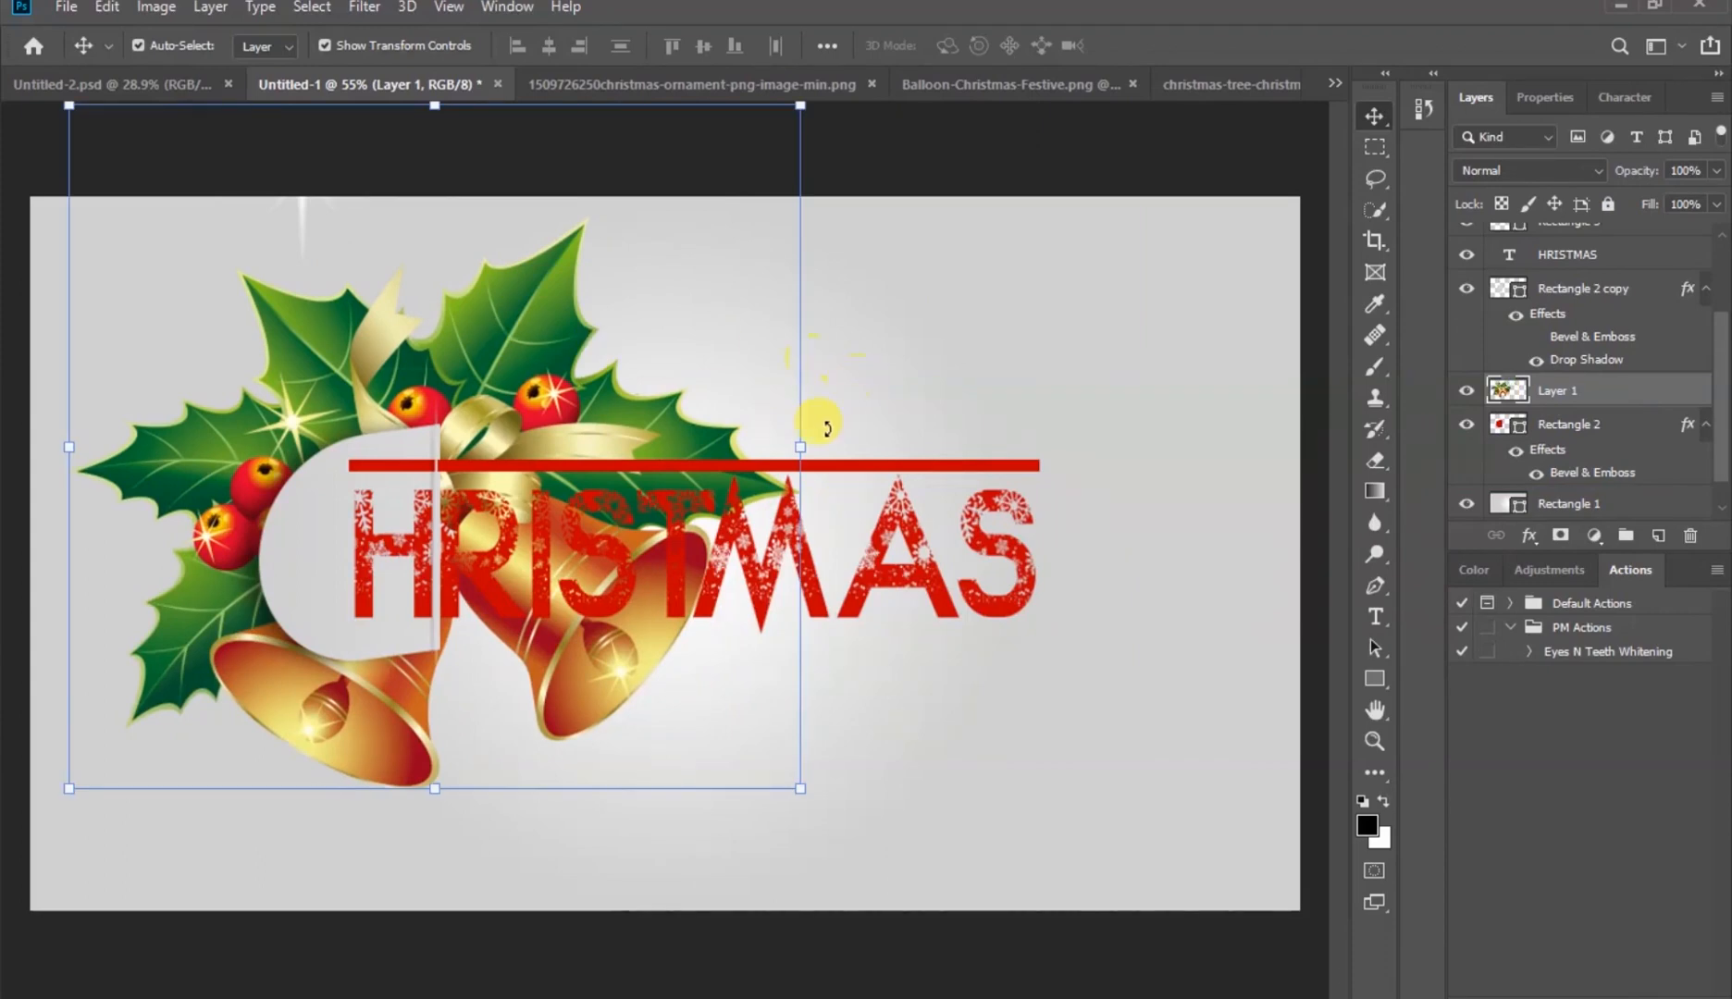
Scale the bells ornament to 35.08% and rotate it 90° clockwise, positioned against the outer curve of the C
drag(799, 448, 405, 537)
drag(67, 291, 116, 387)
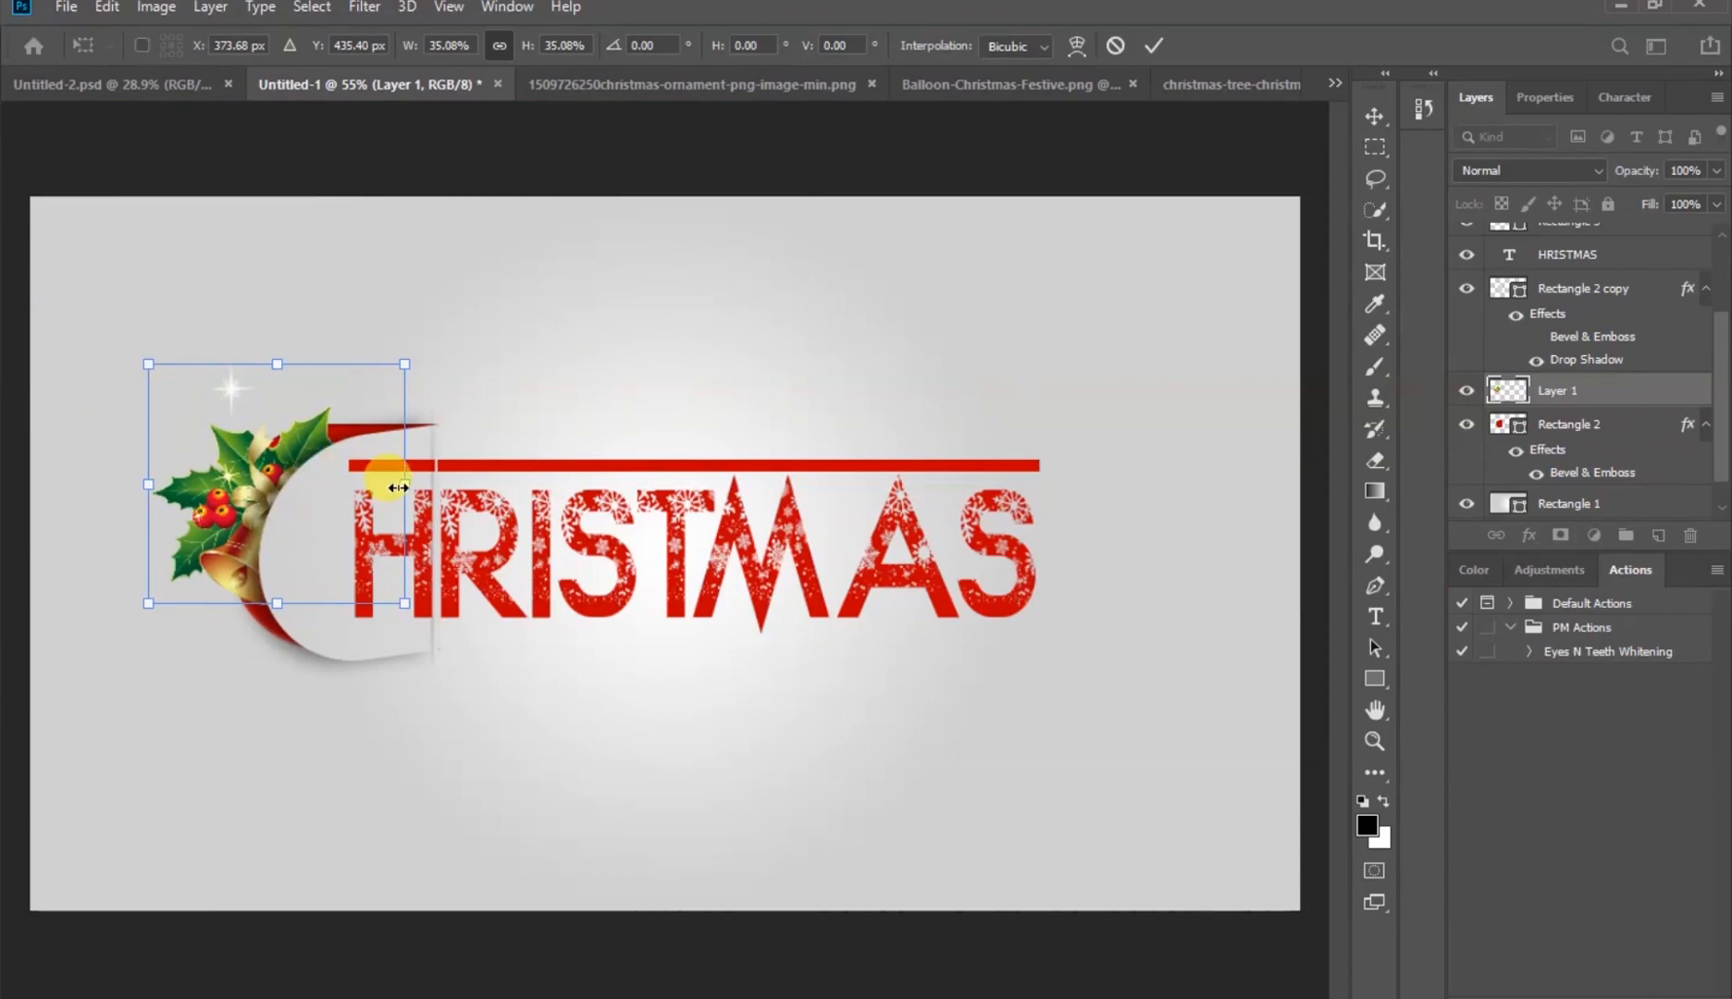
right_click(326, 470)
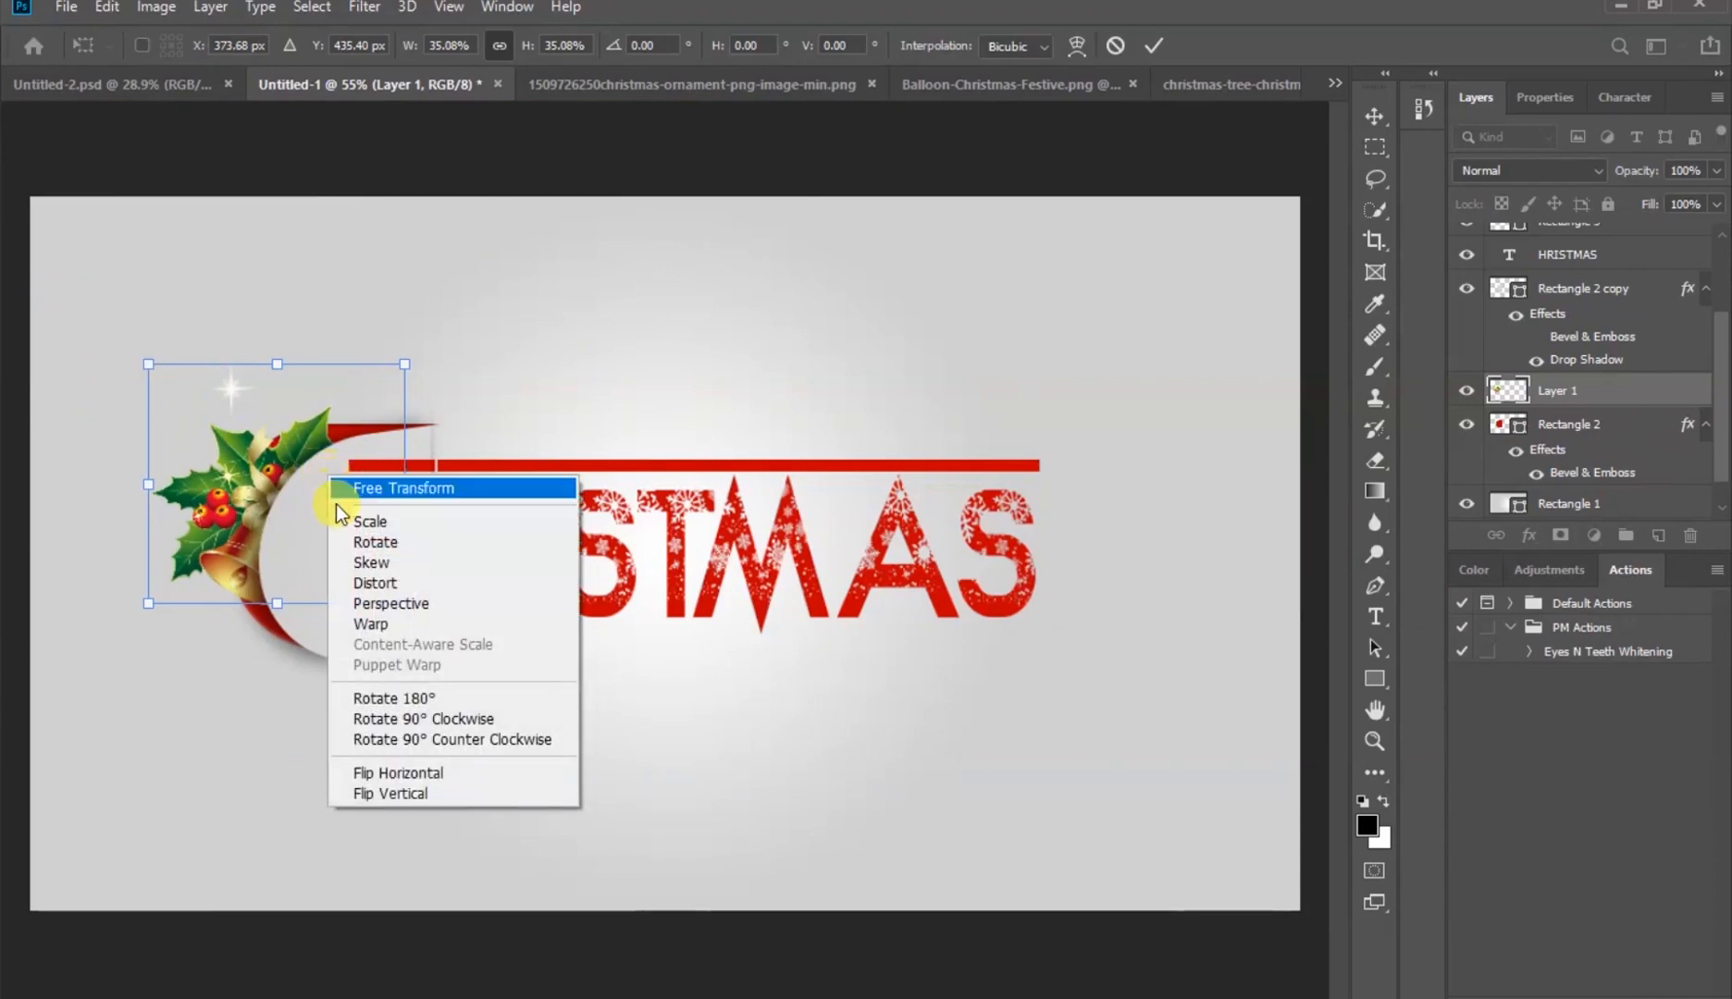
click(422, 719)
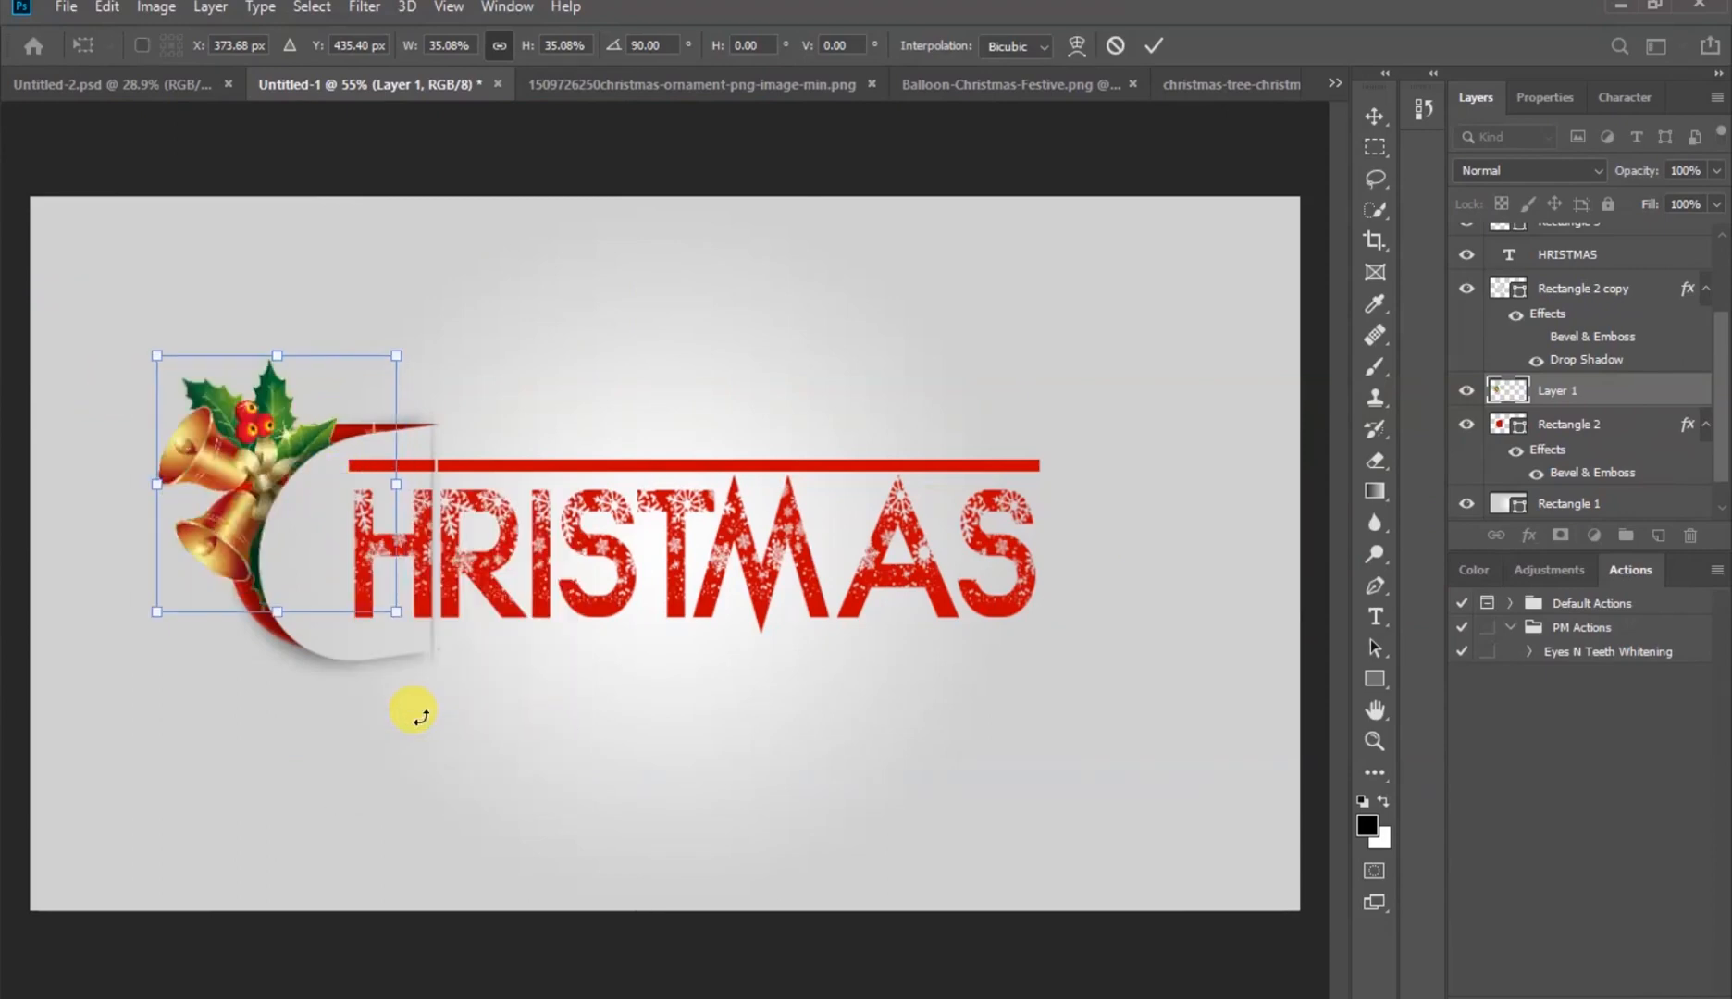
drag(265, 443, 252, 478)
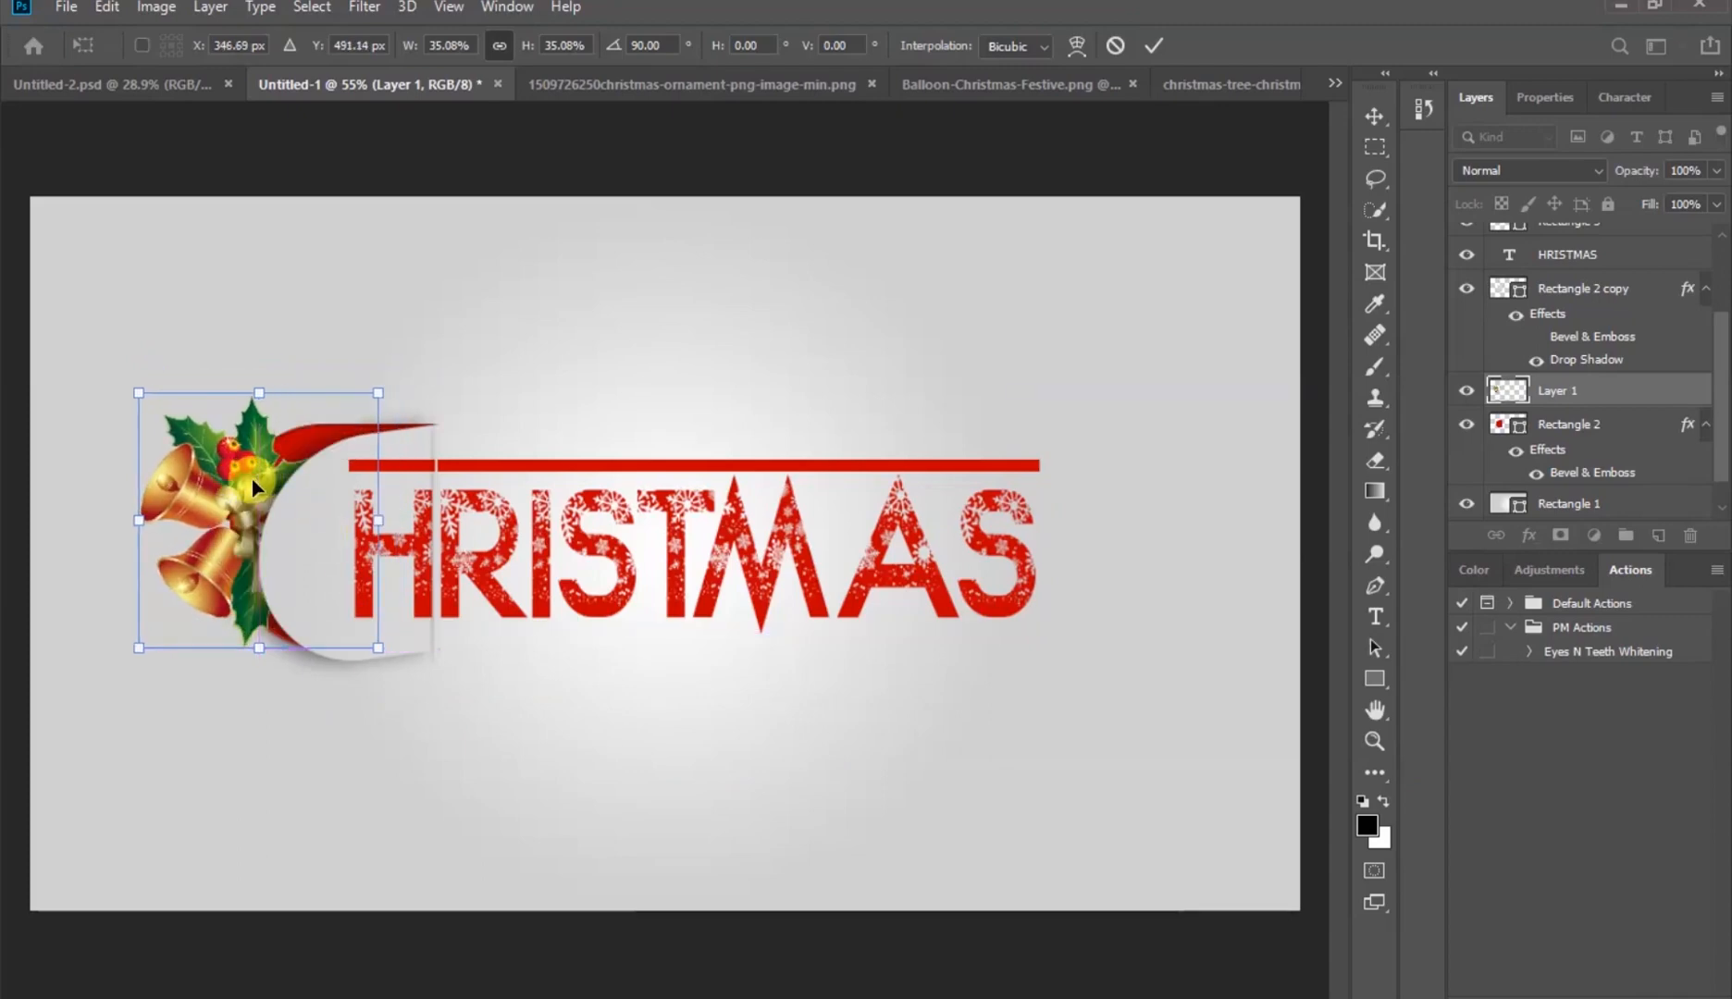
click(1153, 46)
click(1054, 167)
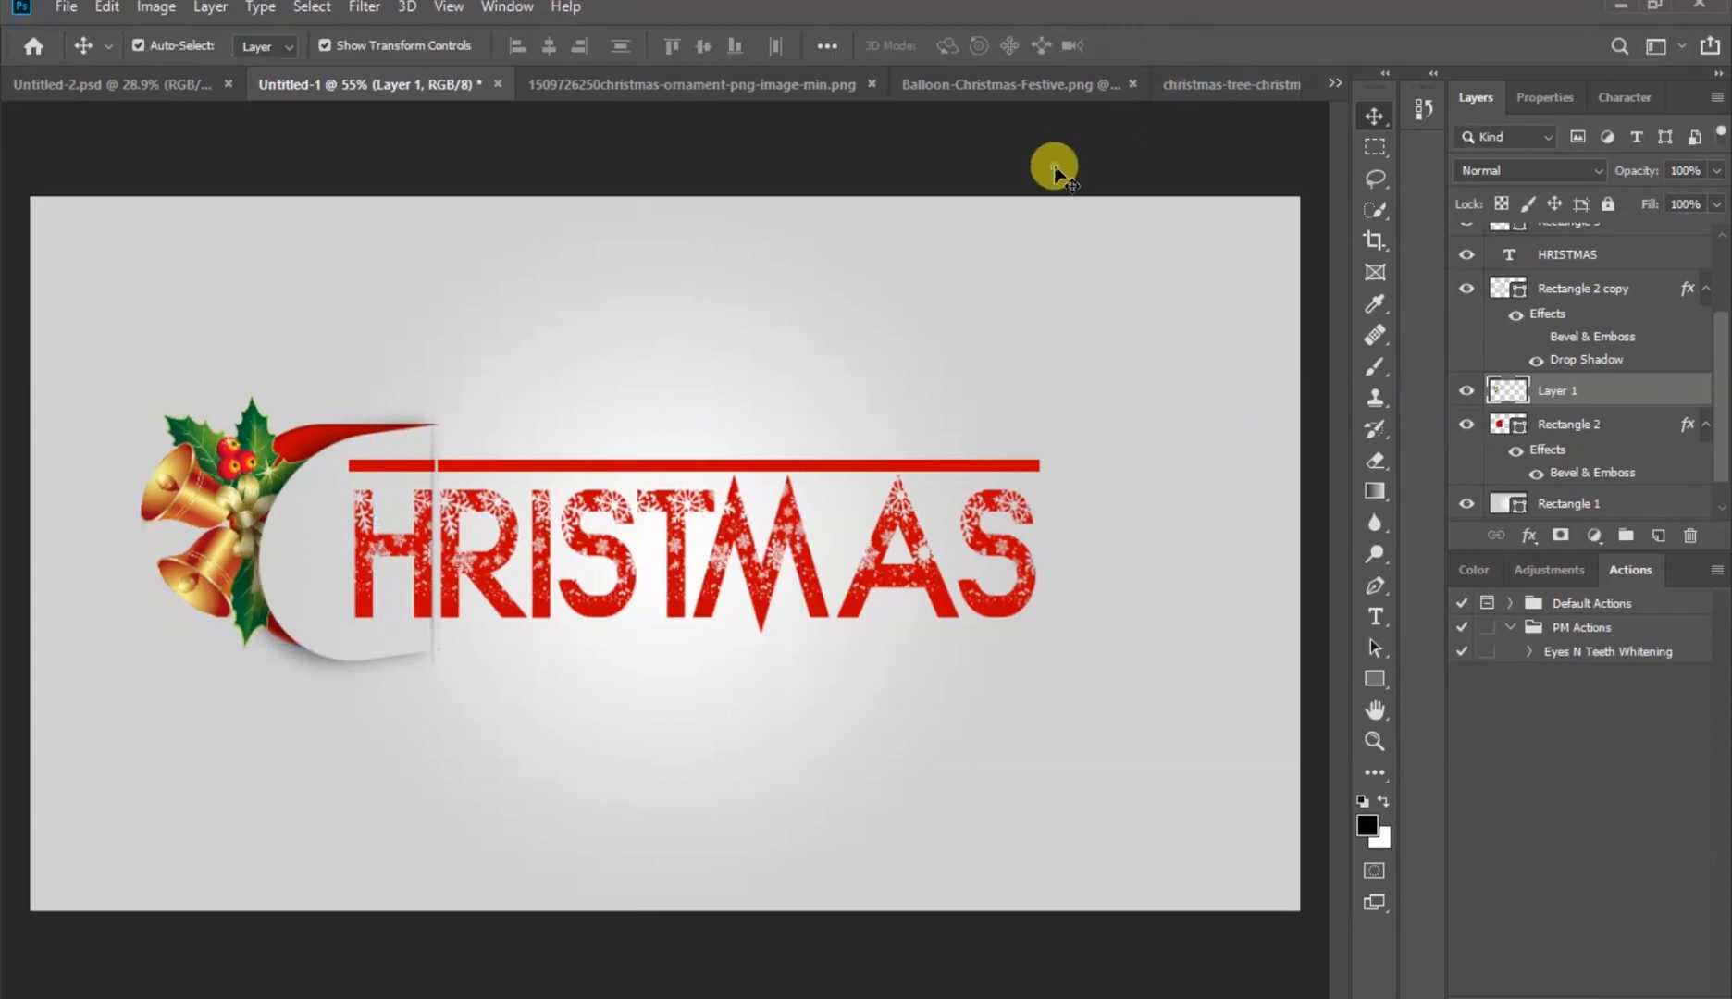
Add a new text layer reading MERRY and position it just above the red horizontal bar
click(1375, 623)
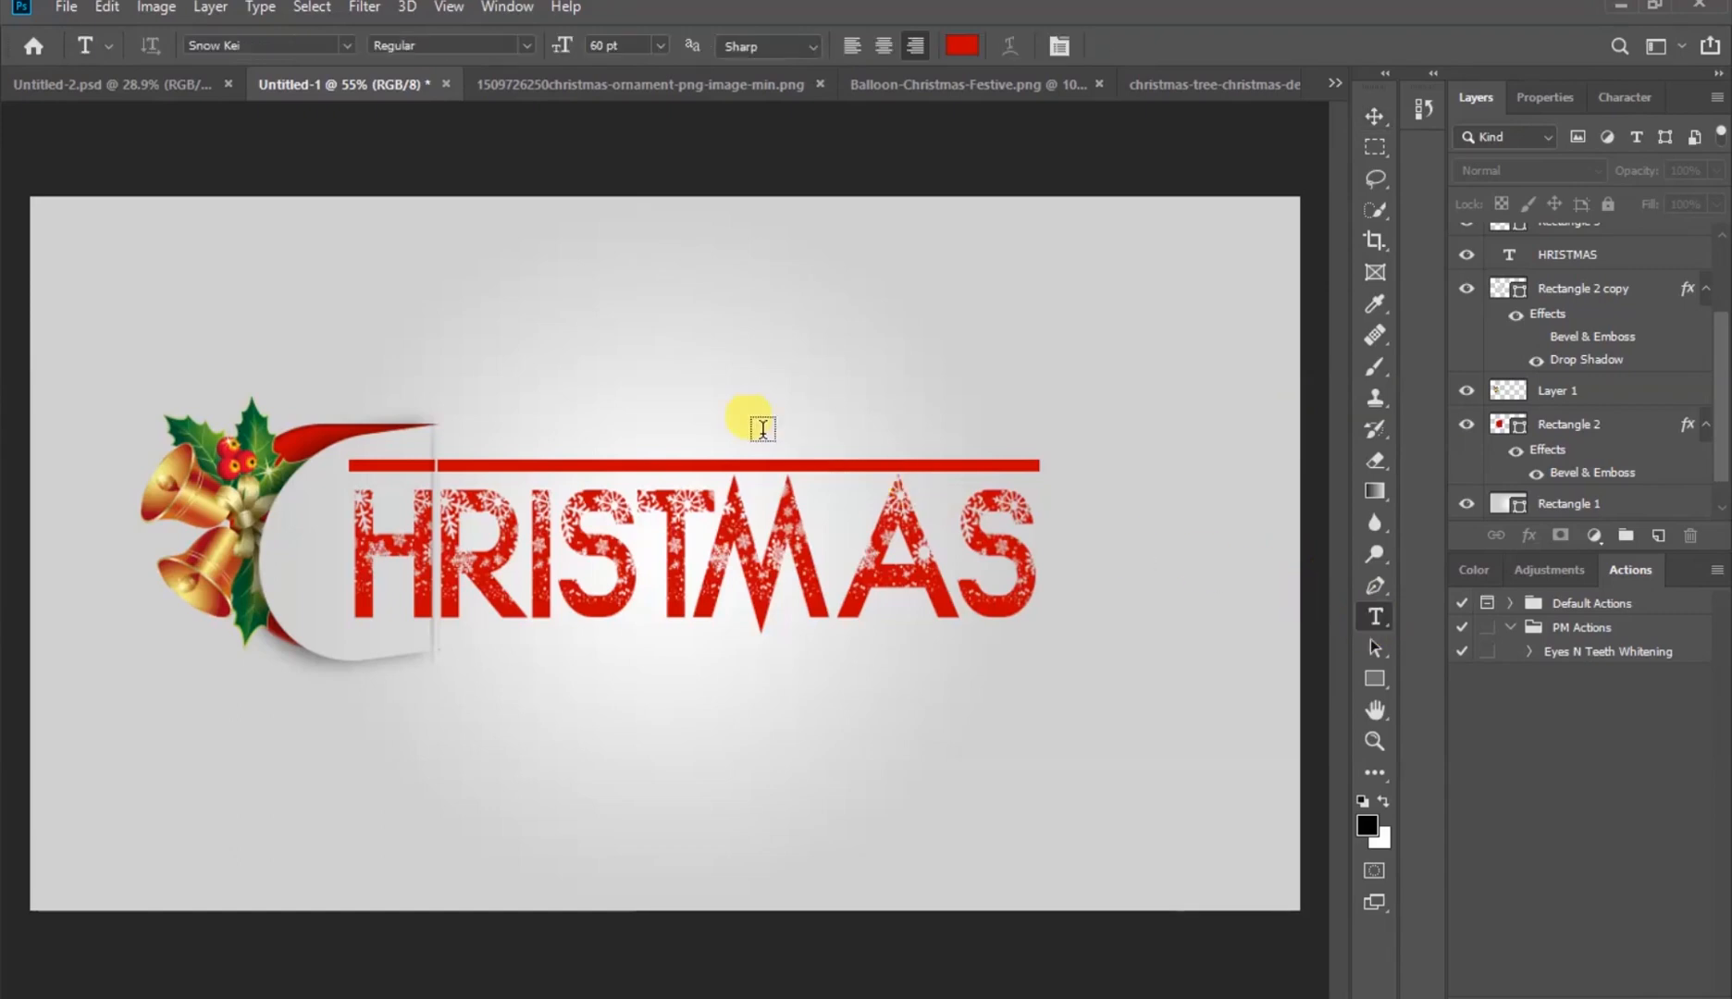
click(667, 398)
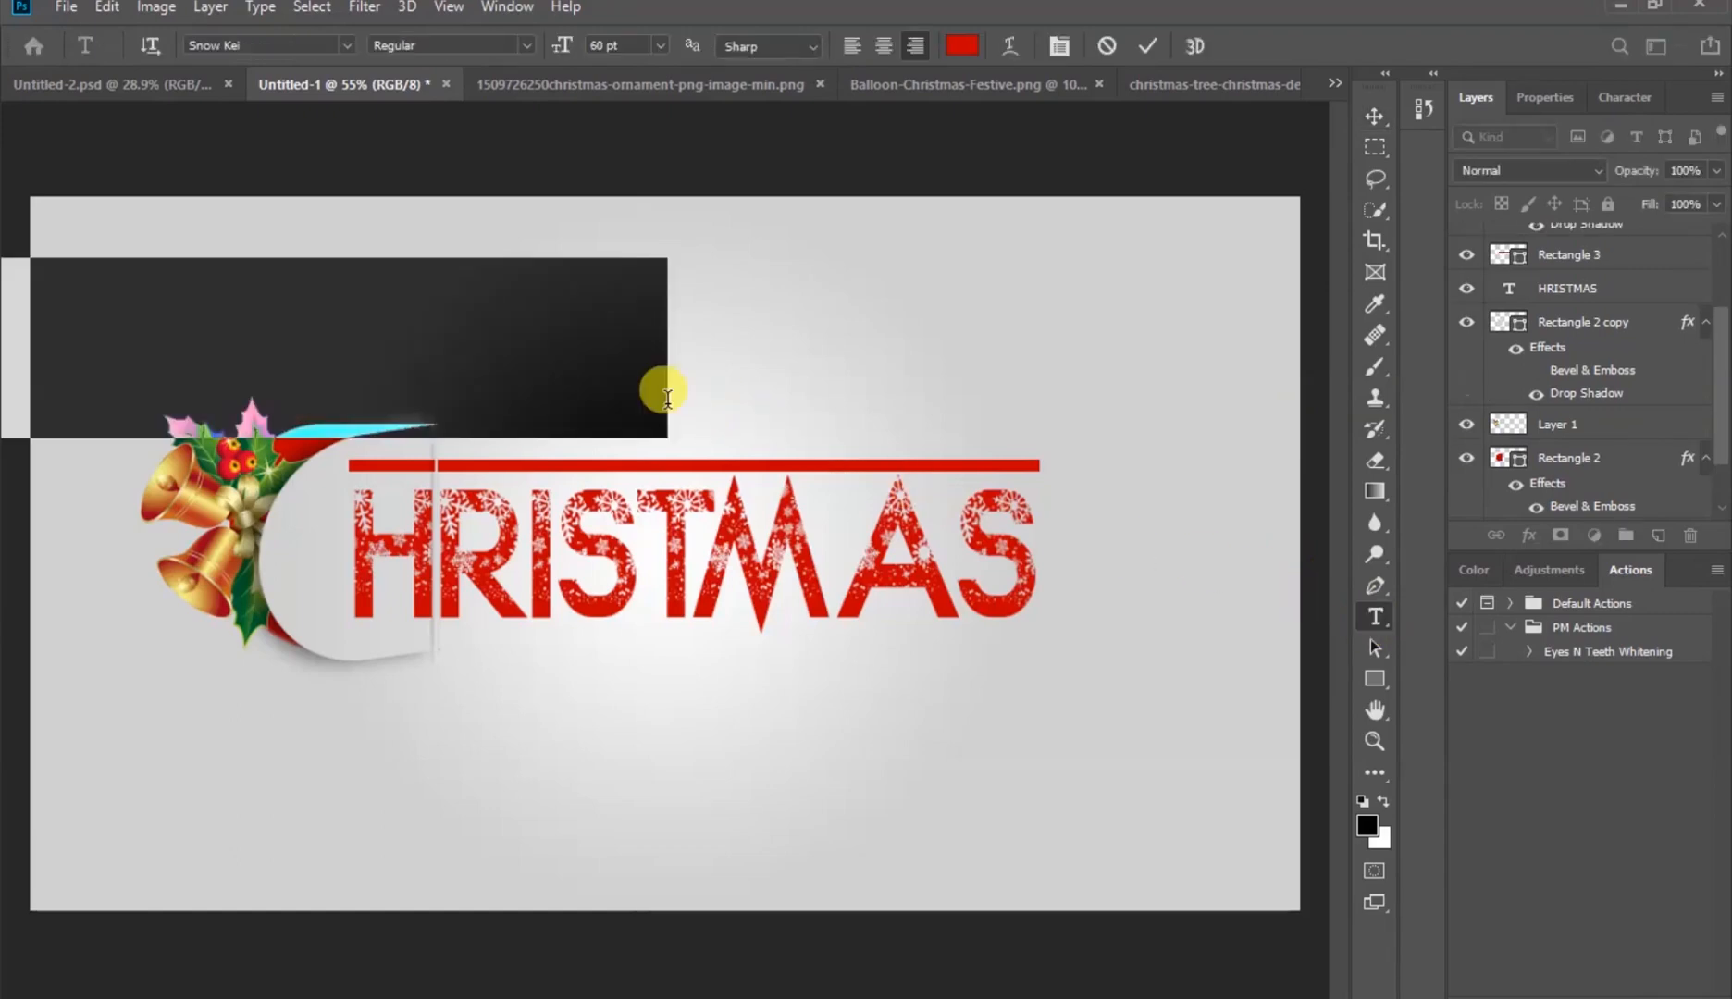
text(MERRY)
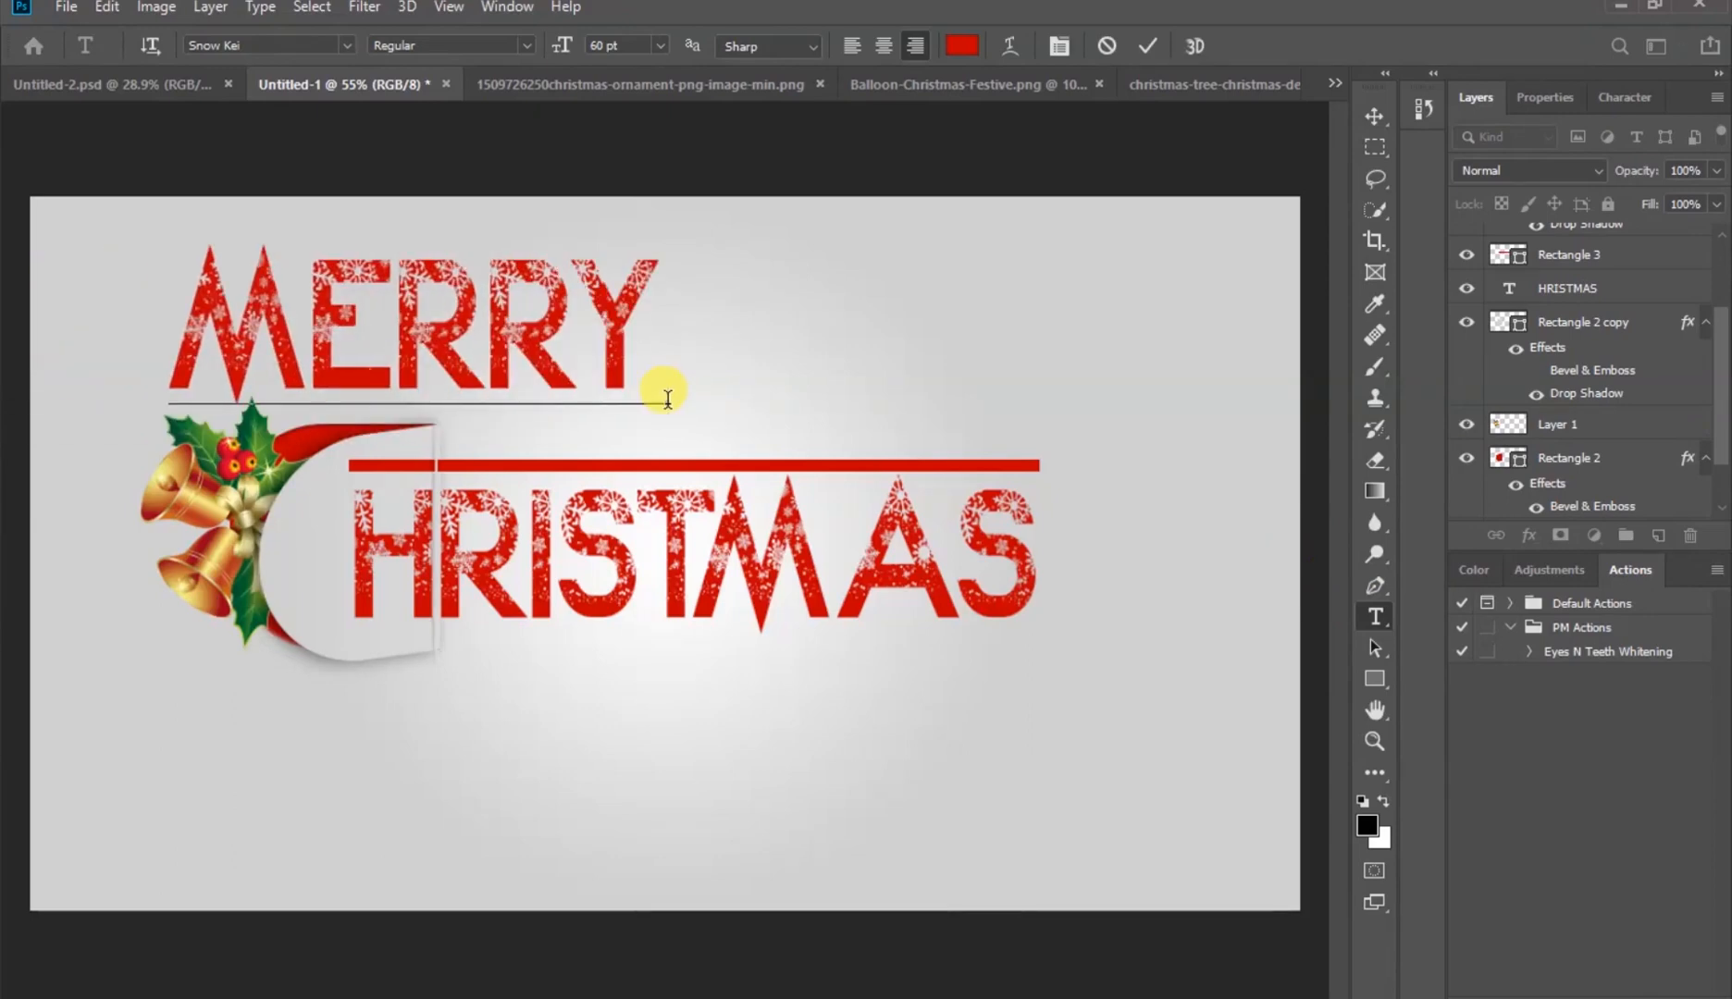
click(1145, 48)
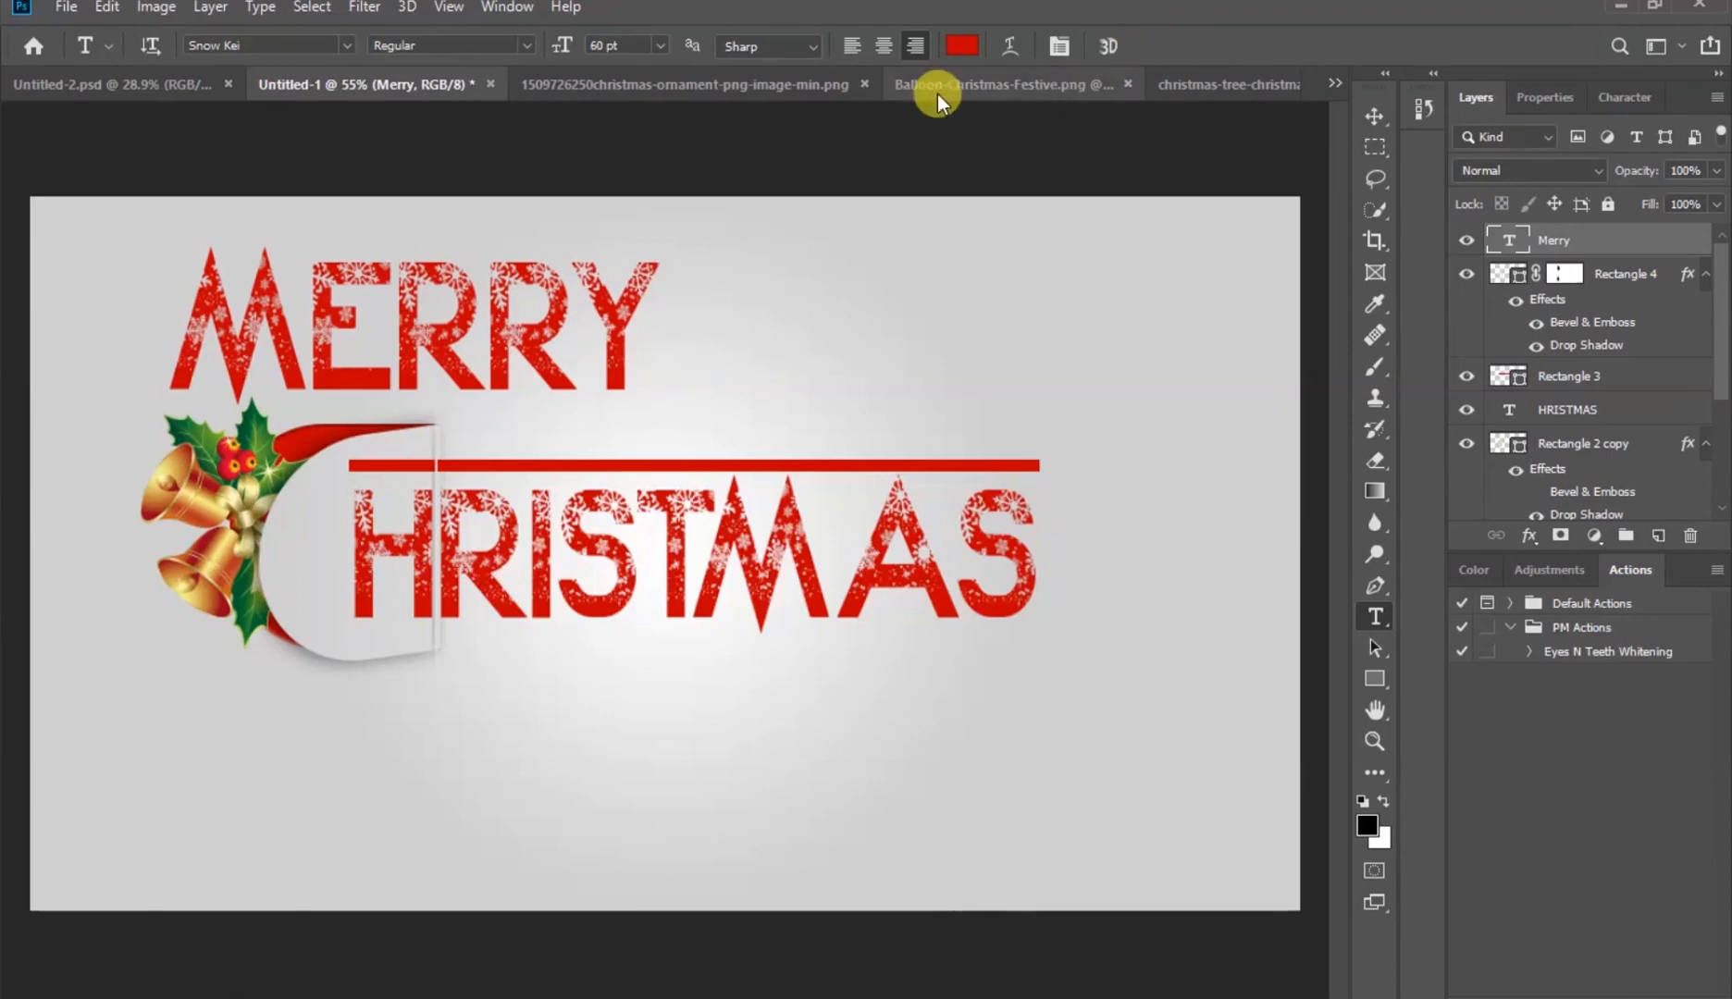
click(1375, 117)
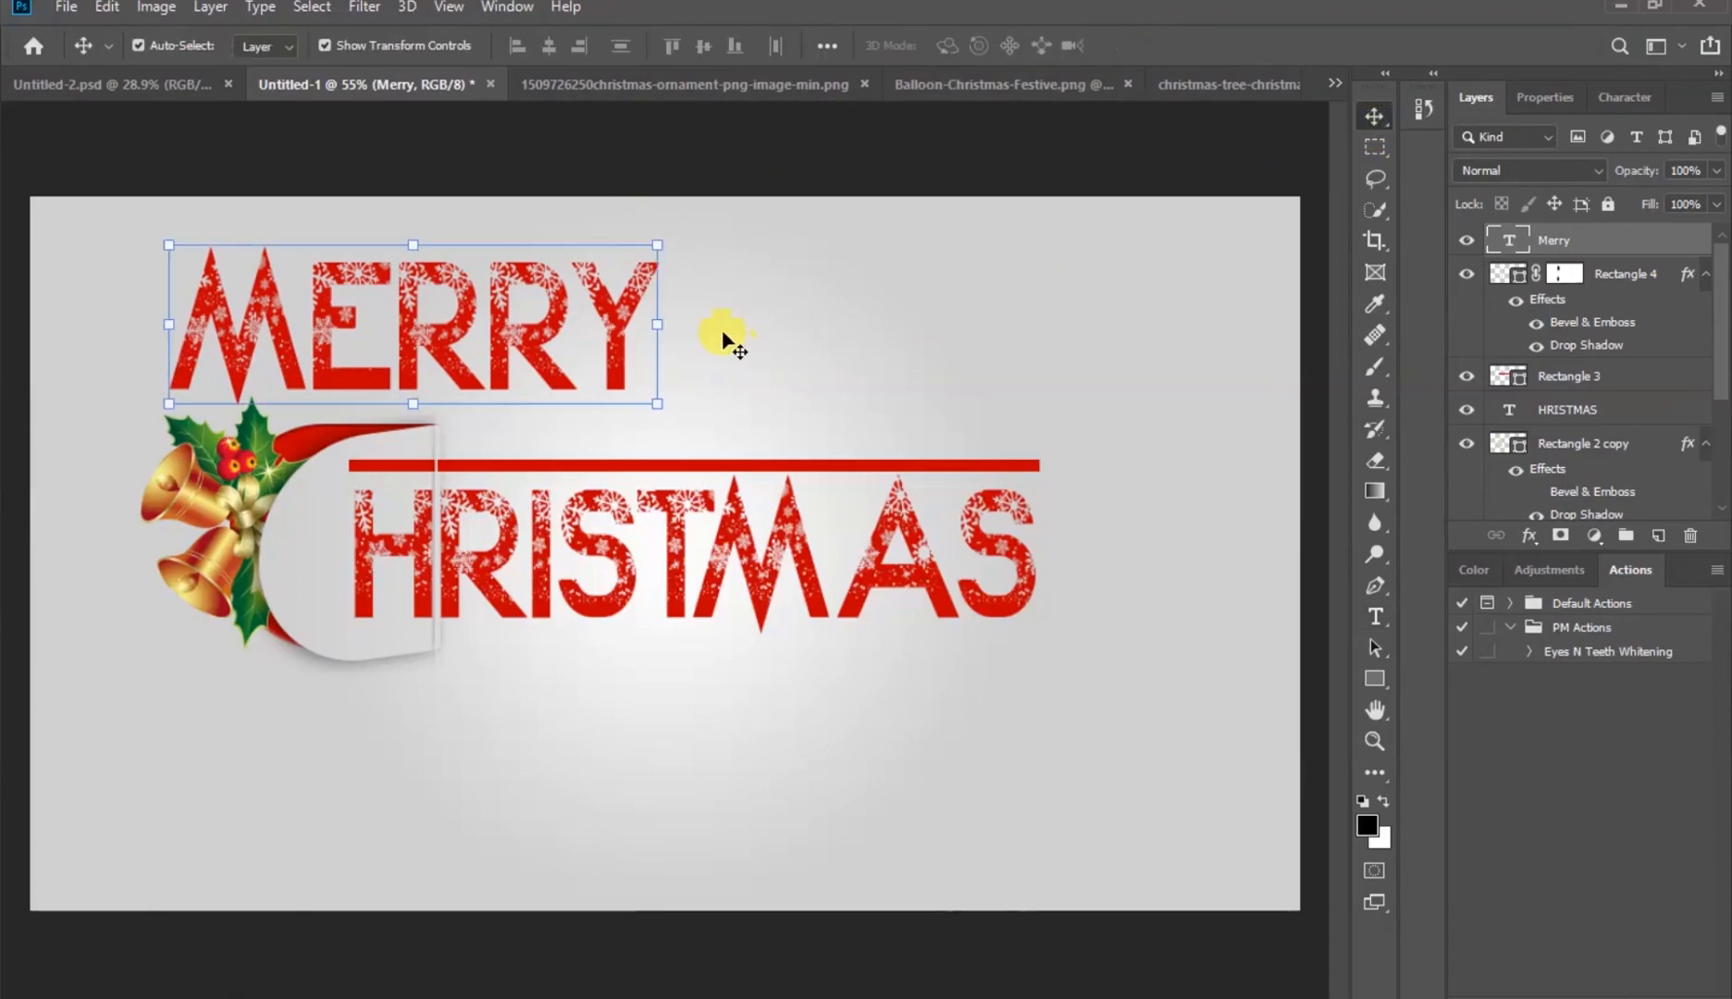
drag(626, 314, 971, 364)
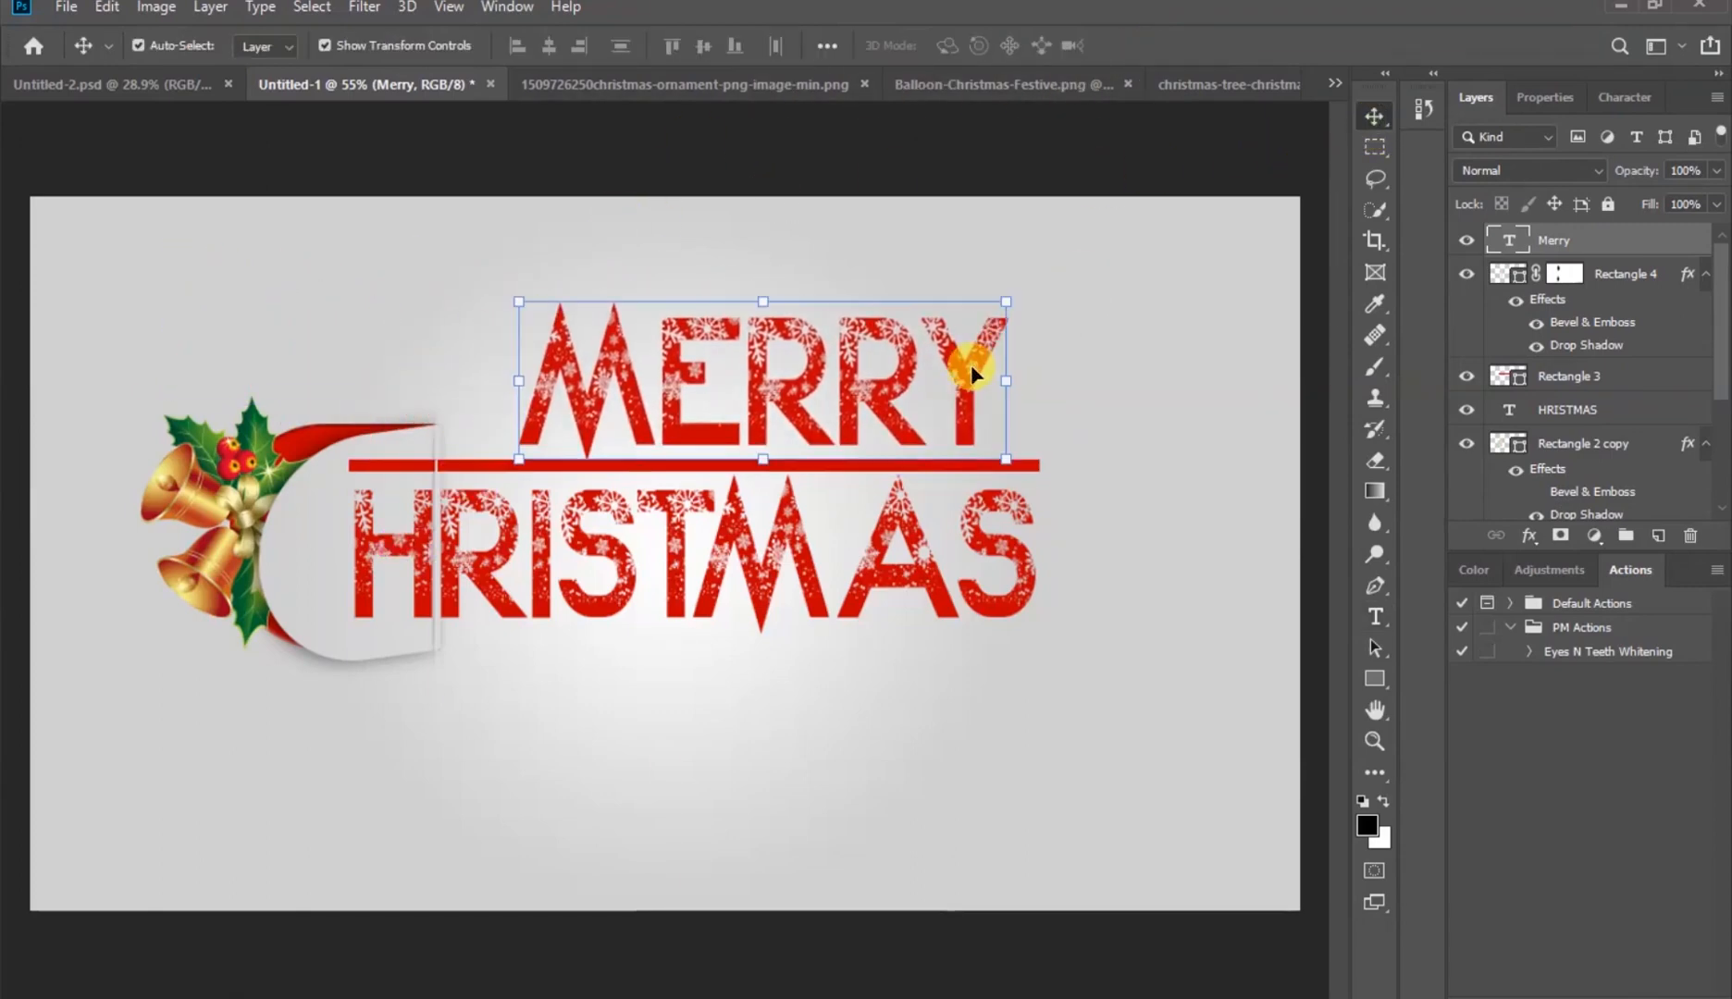
Set the MERRY text to the GLOBAL font at 36 pt
click(1573, 95)
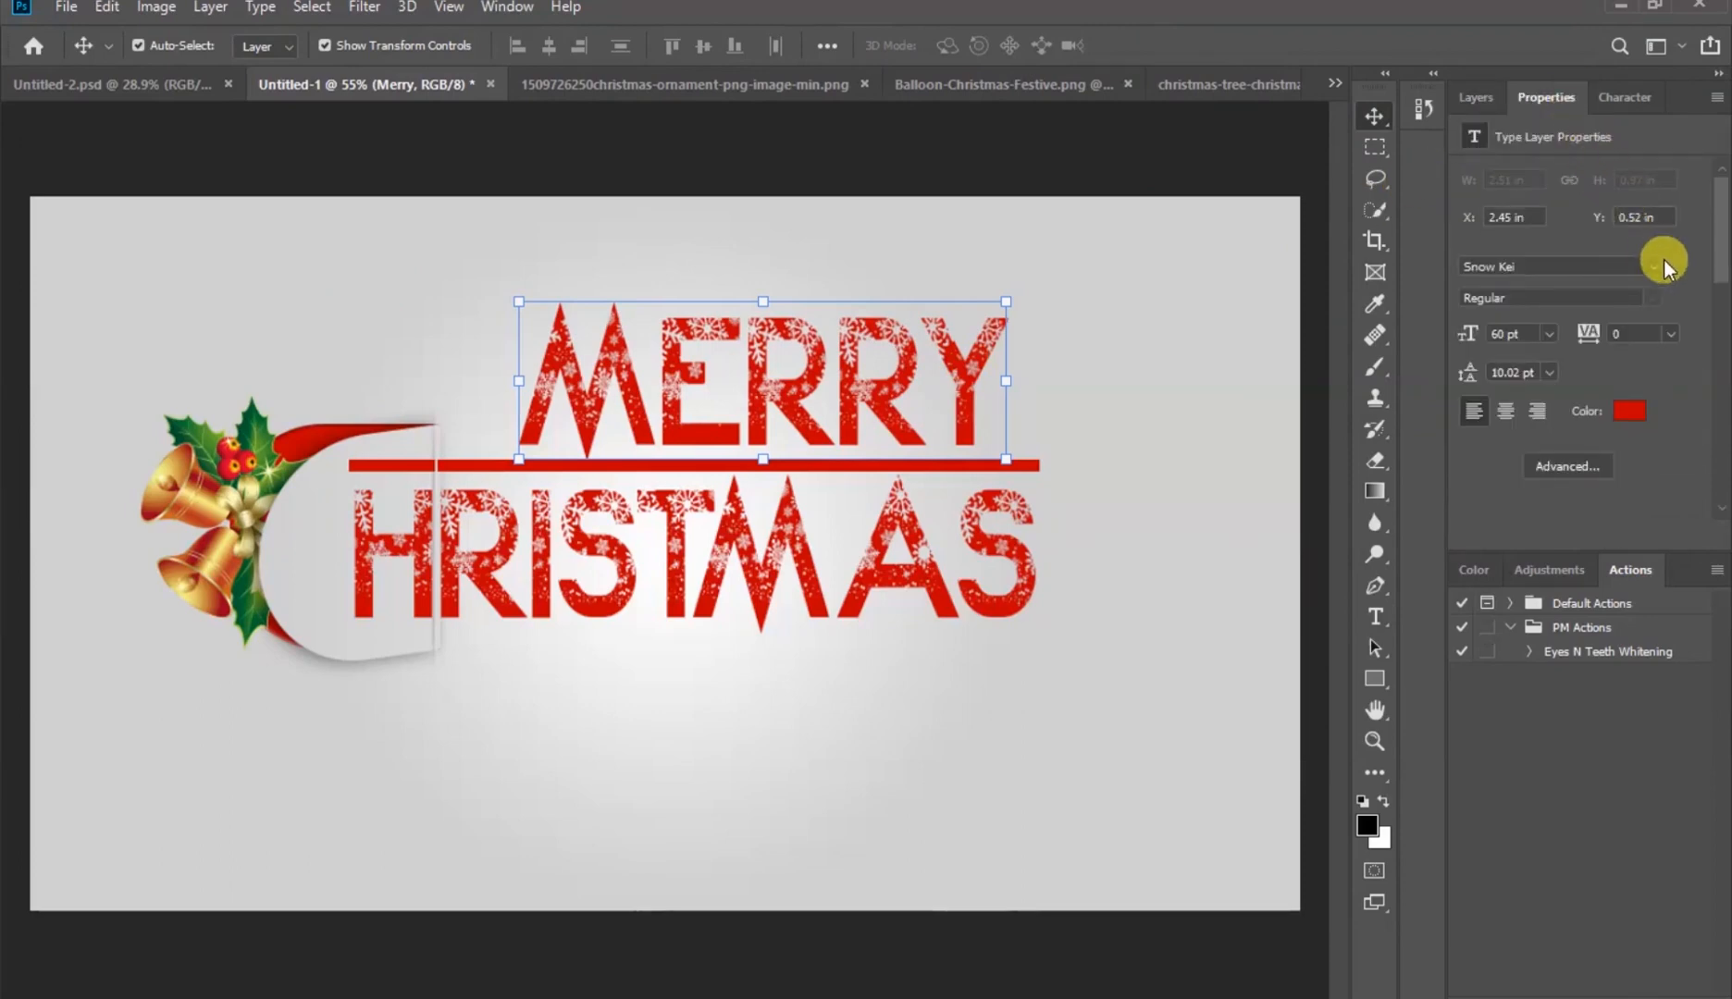
click(1655, 266)
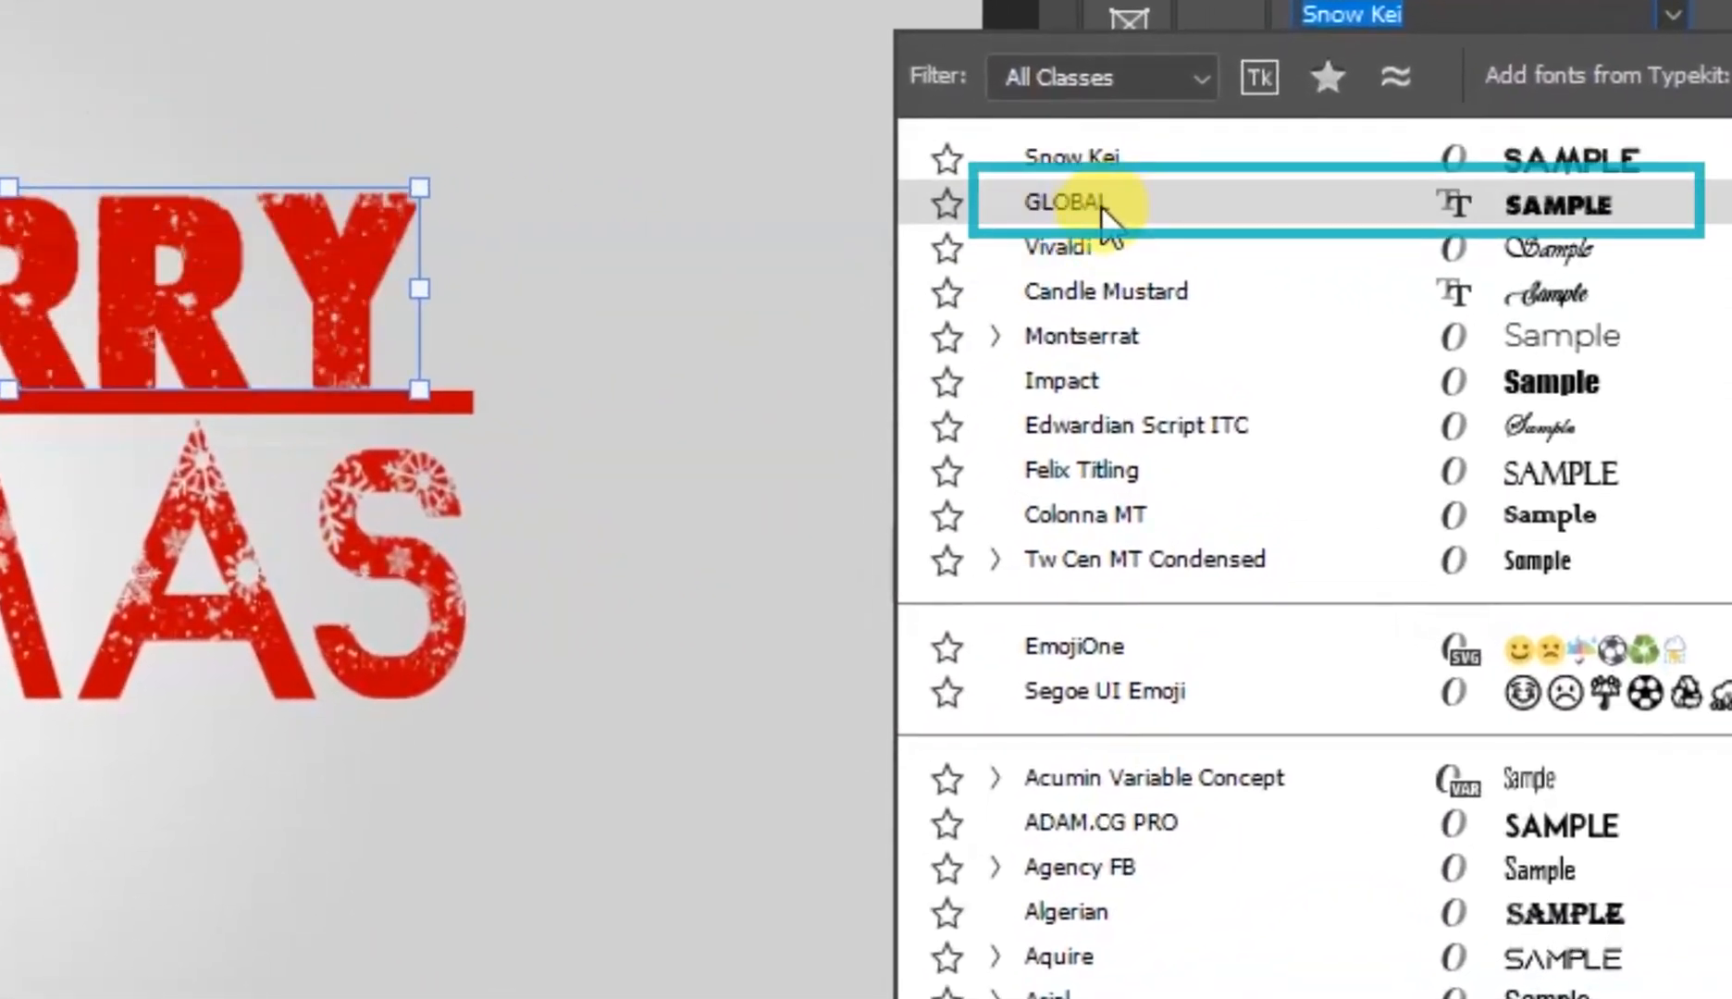
click(1348, 208)
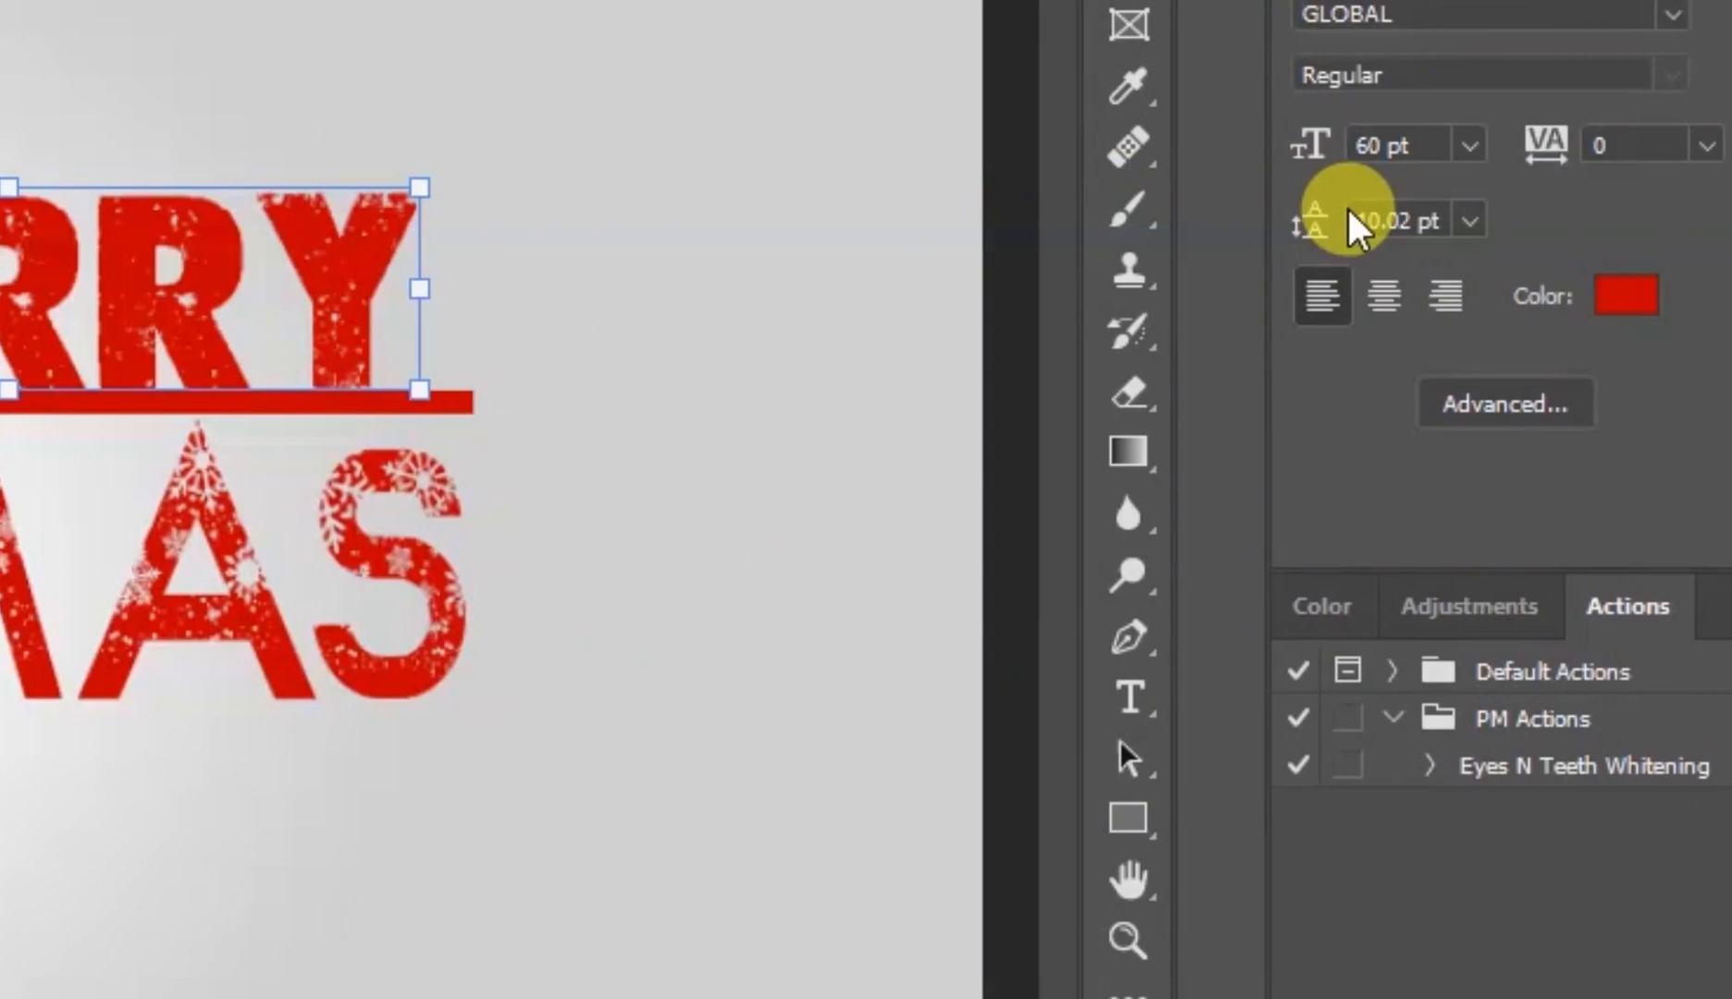
click(1469, 148)
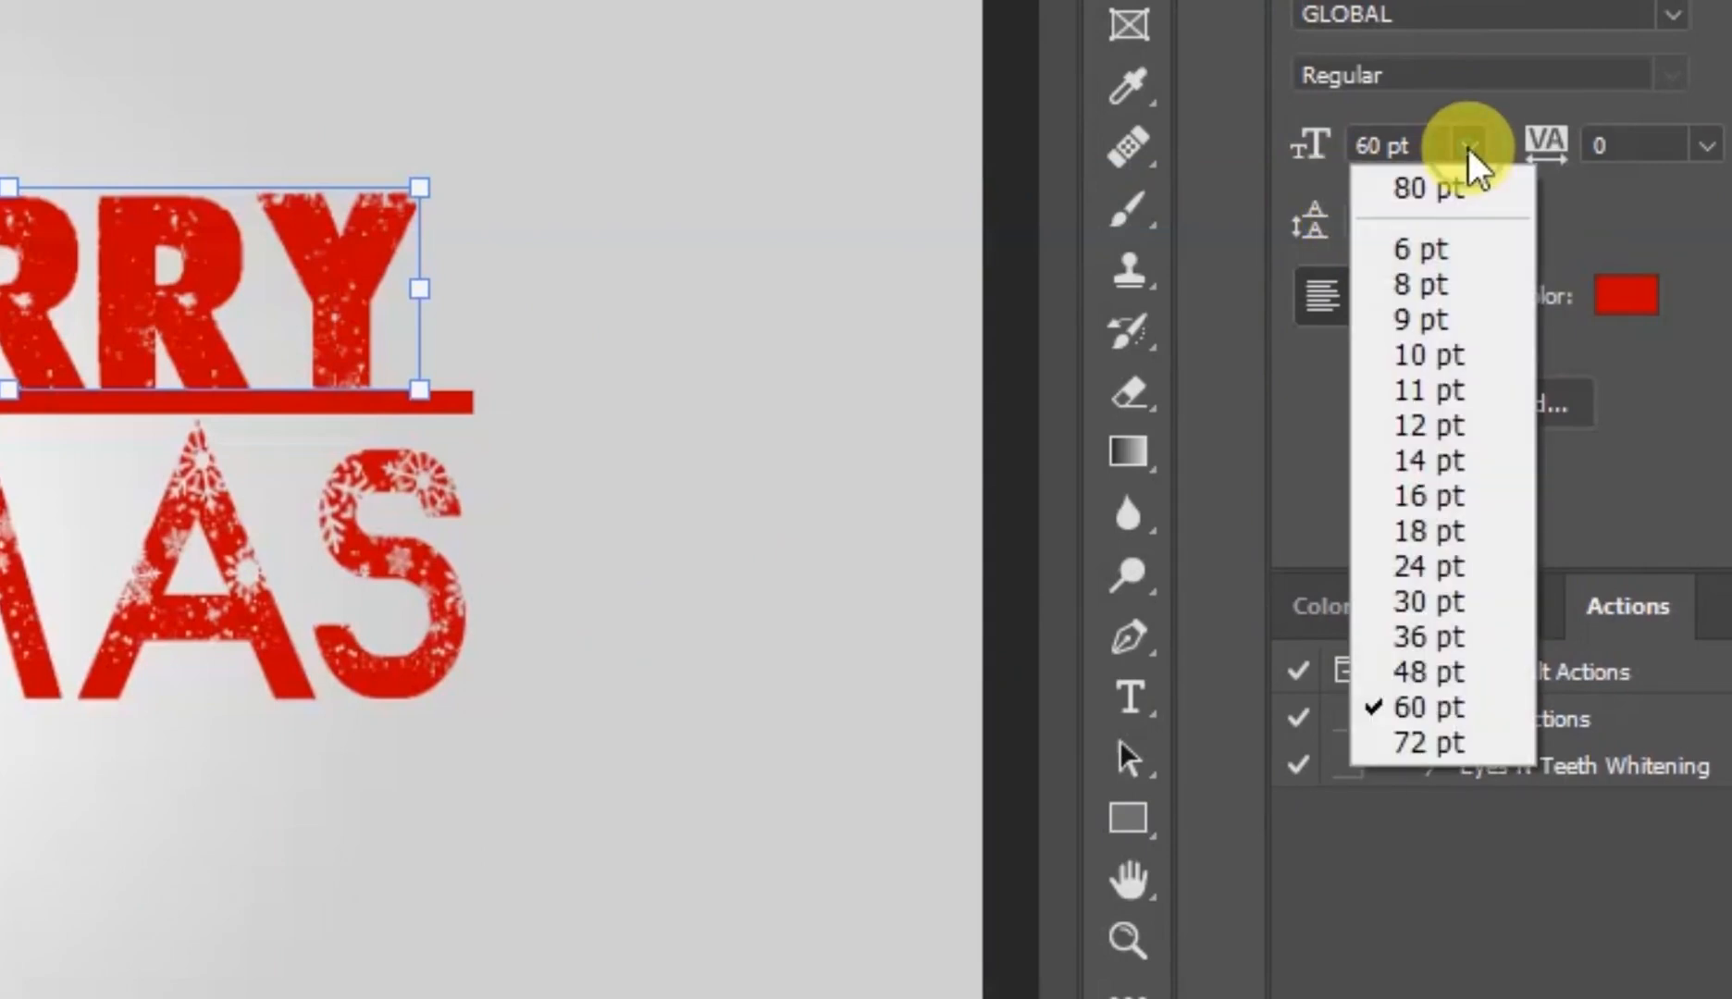
click(1433, 634)
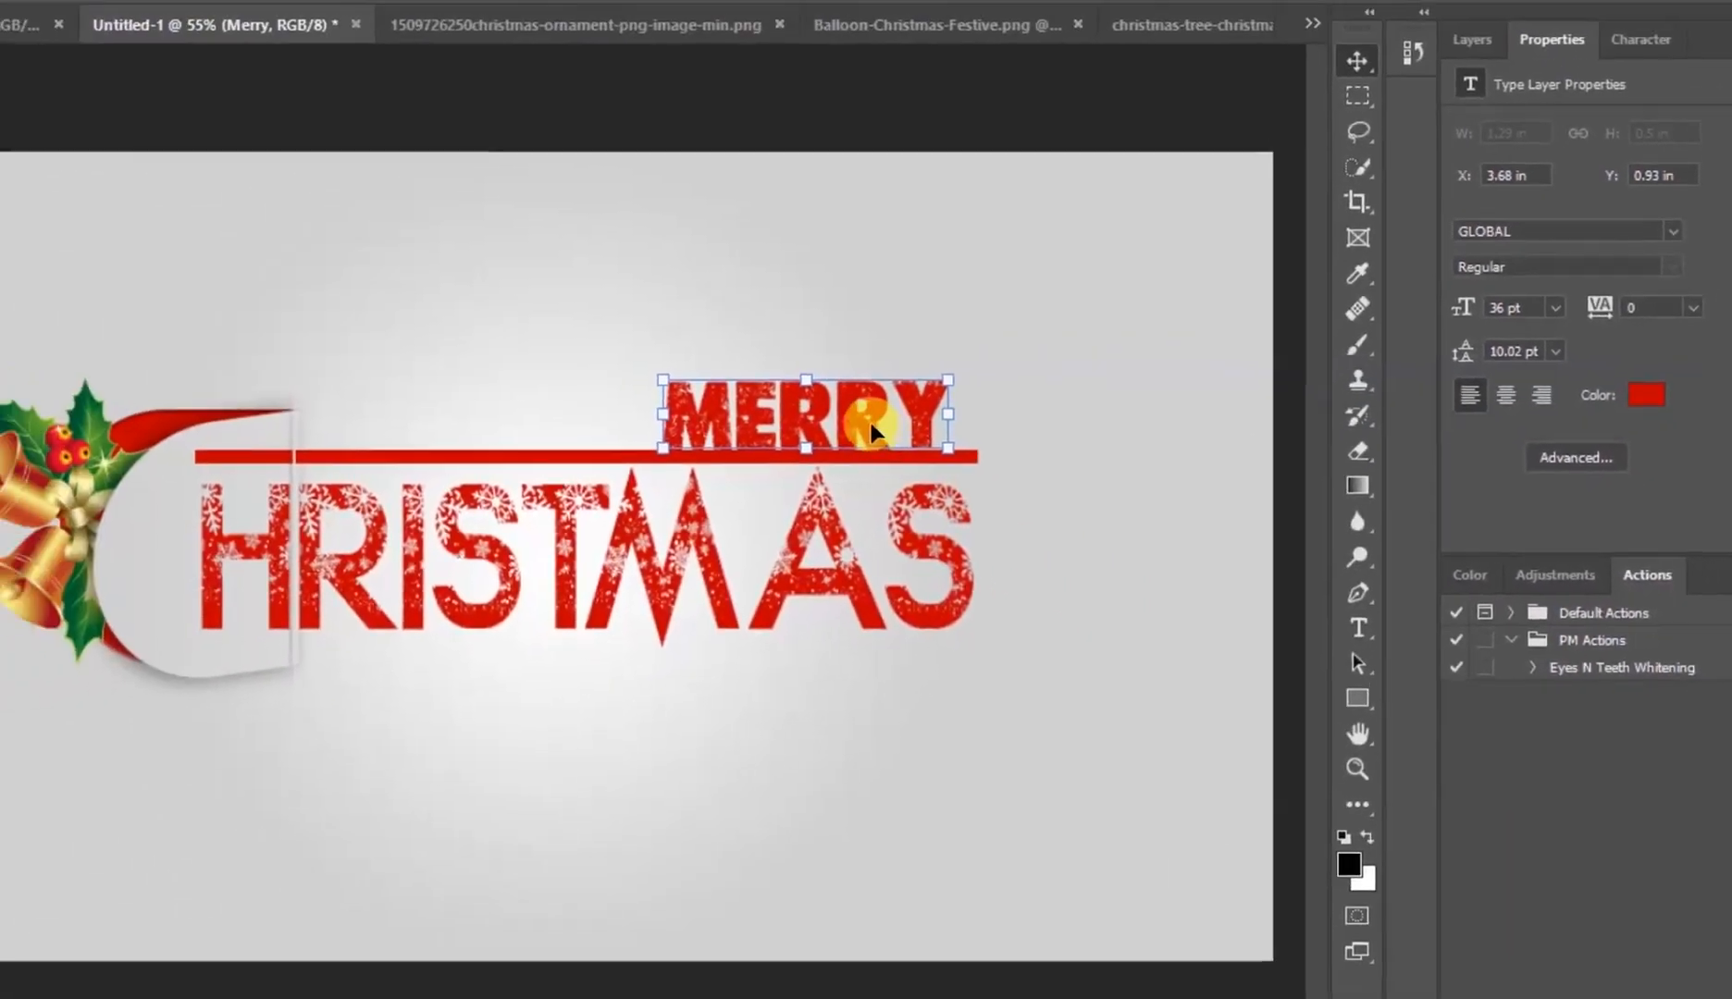
Raise MERRY slightly above the bar and enlarge it to 125.33%, with its Y aligned to the bar's right end
drag(870, 422, 870, 406)
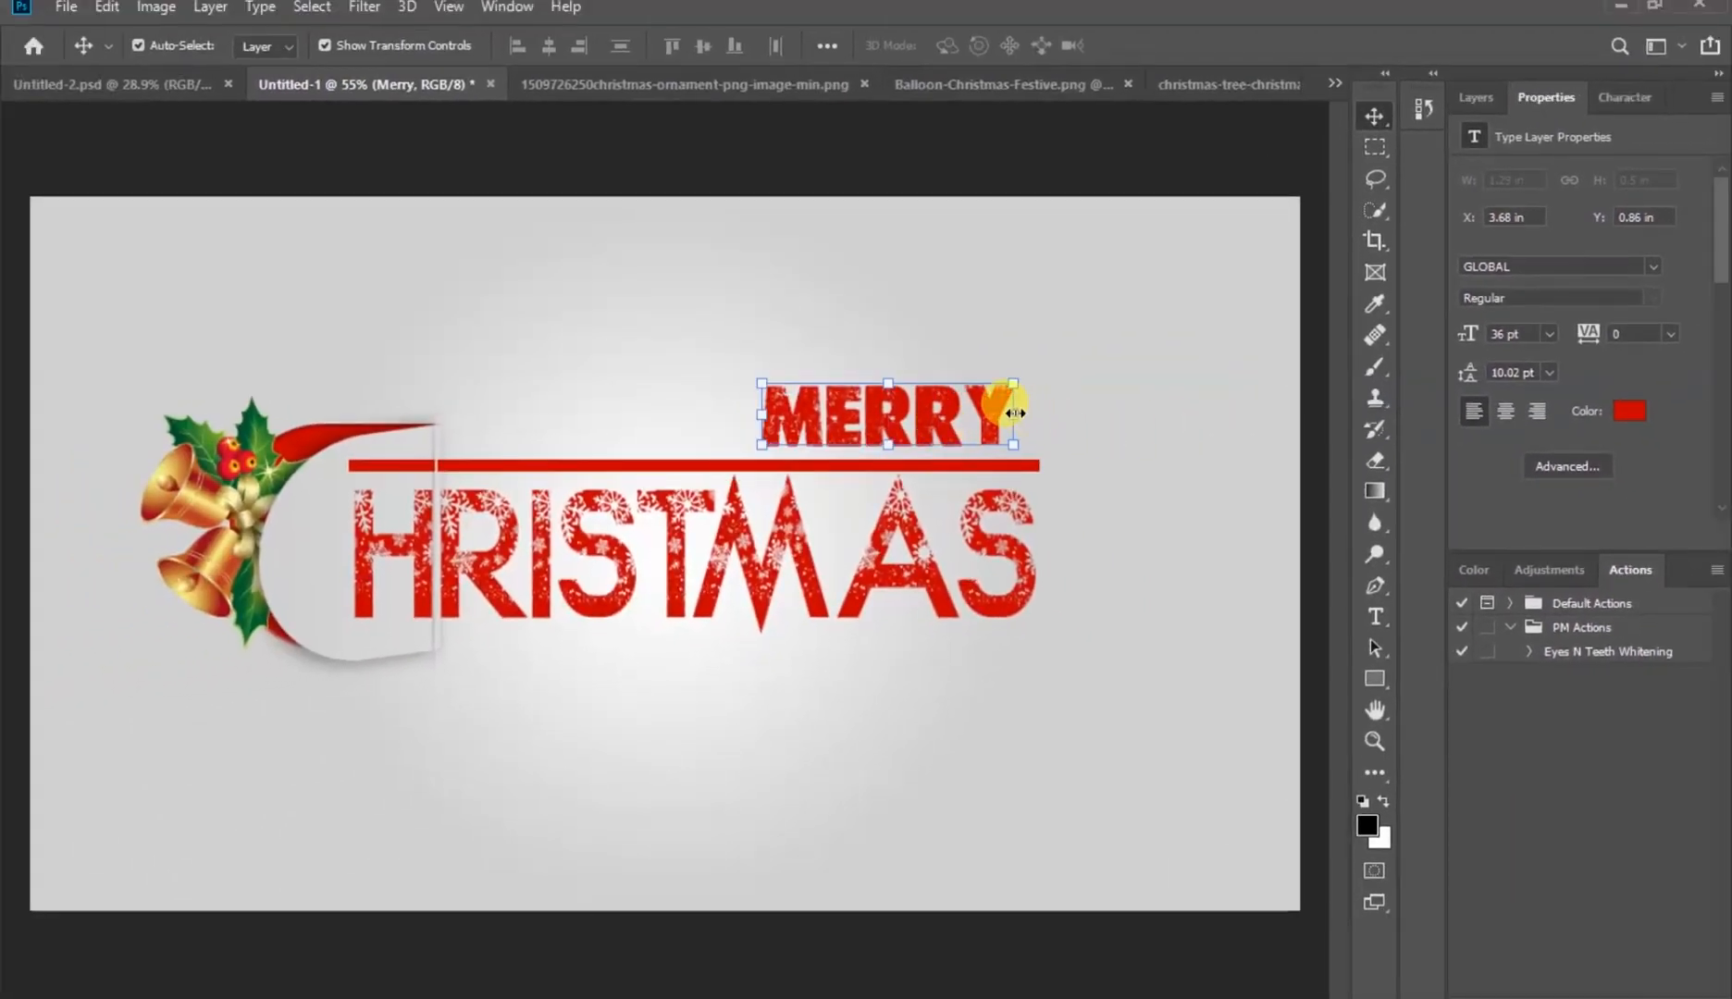
click(1017, 416)
drag(1017, 416, 1039, 416)
drag(762, 418, 720, 415)
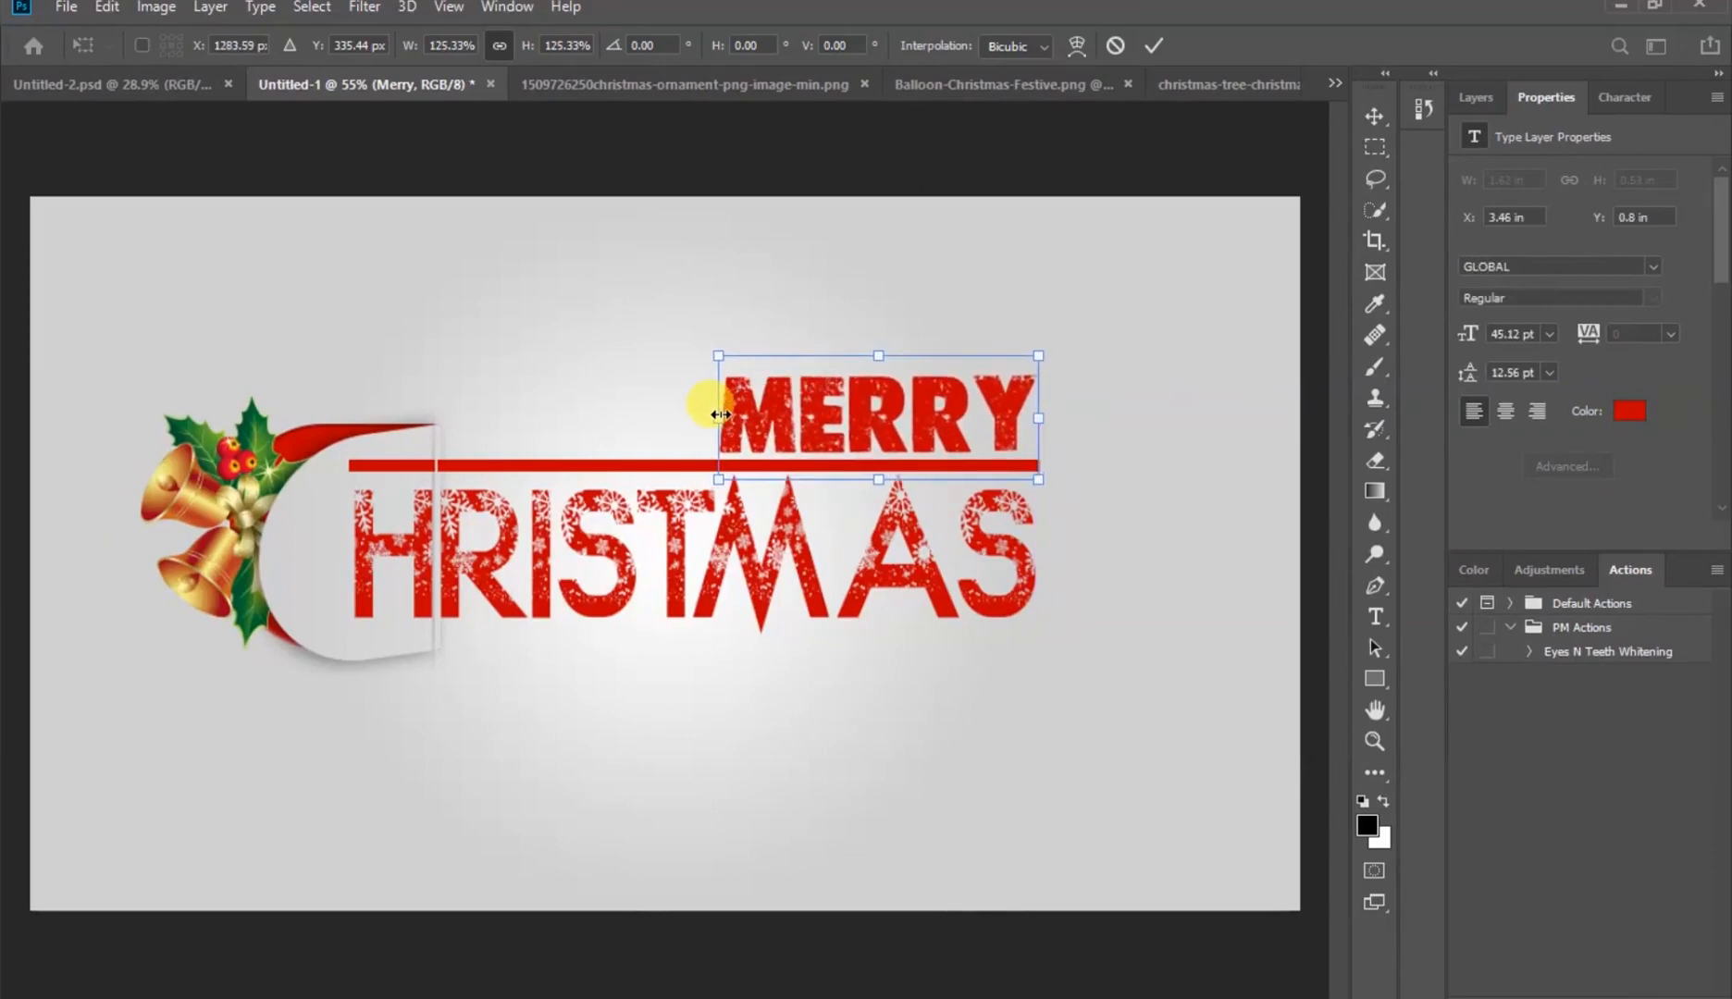
click(1163, 52)
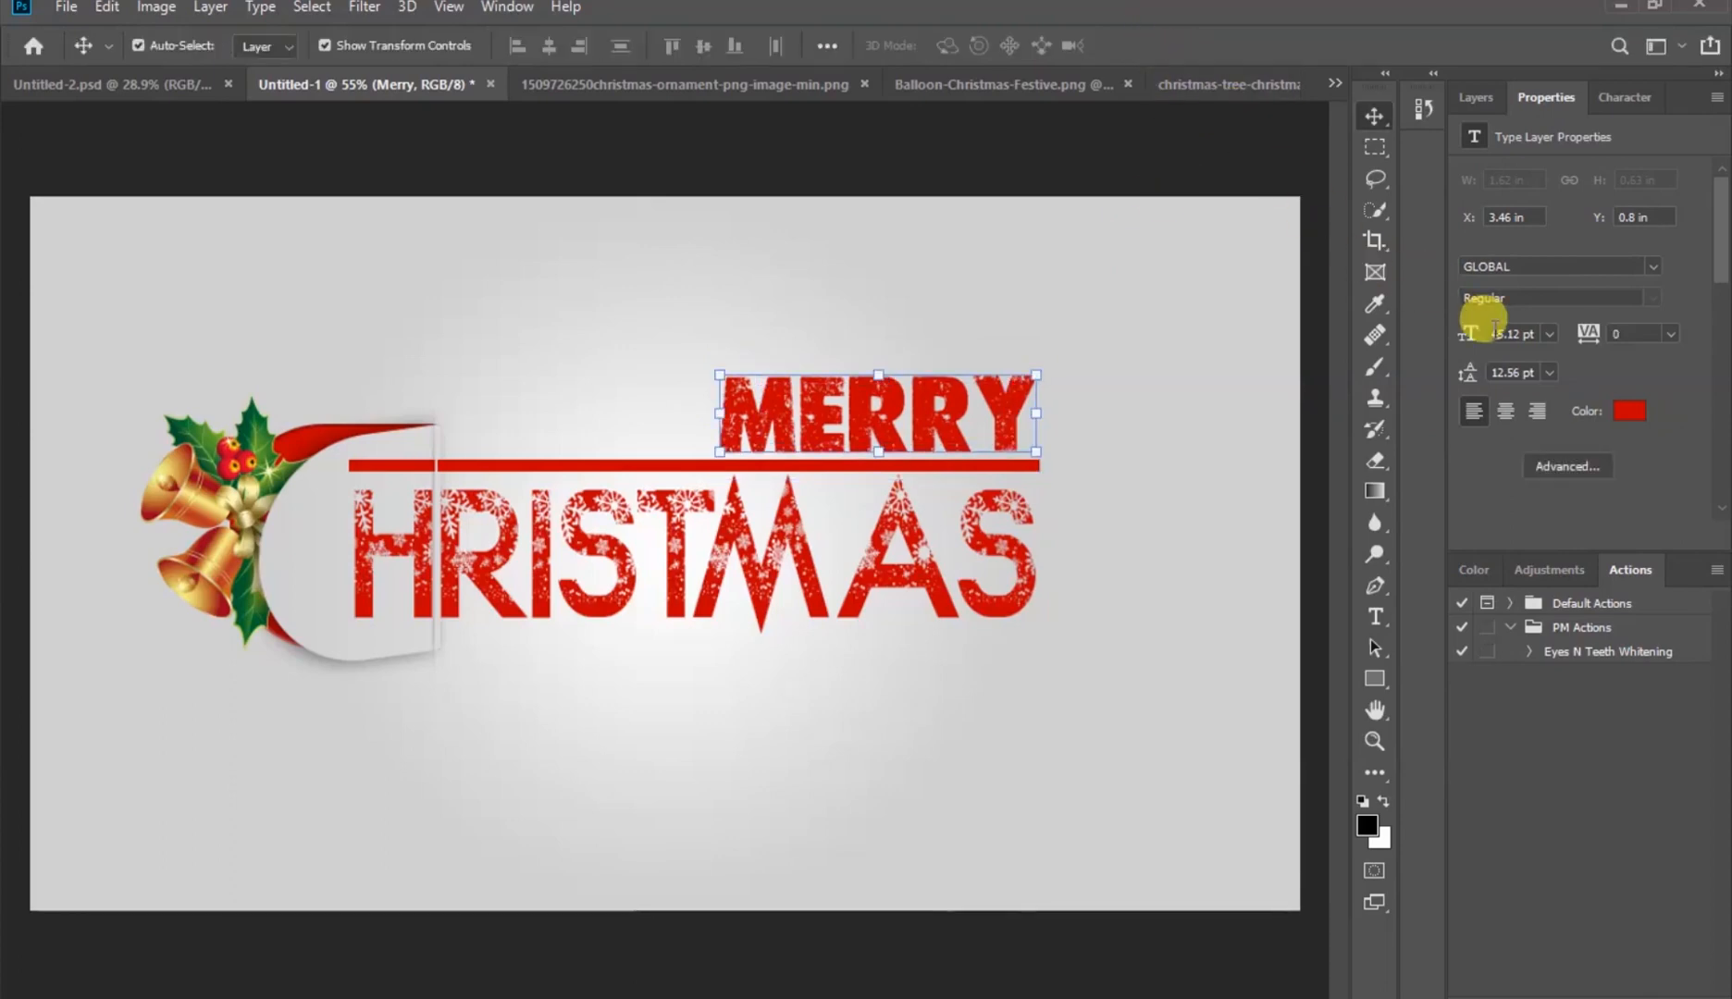
Set the MERRY text's color to dark green 133d01 and deselect it
click(1626, 412)
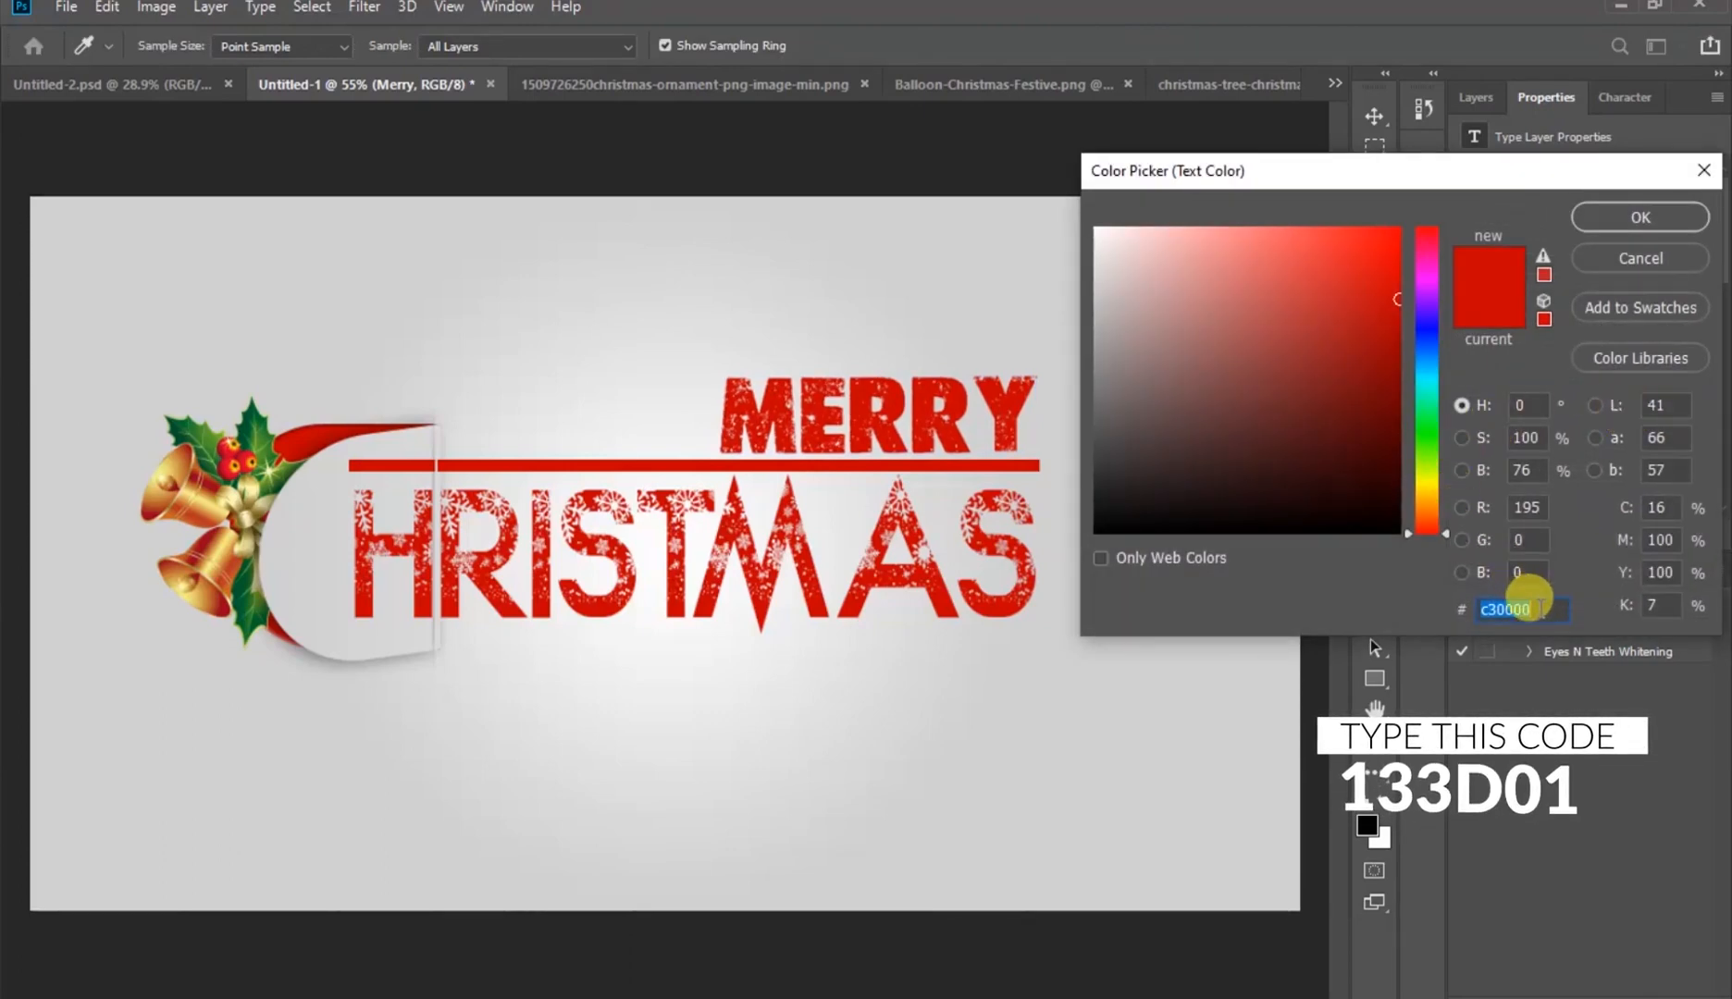
text(1)
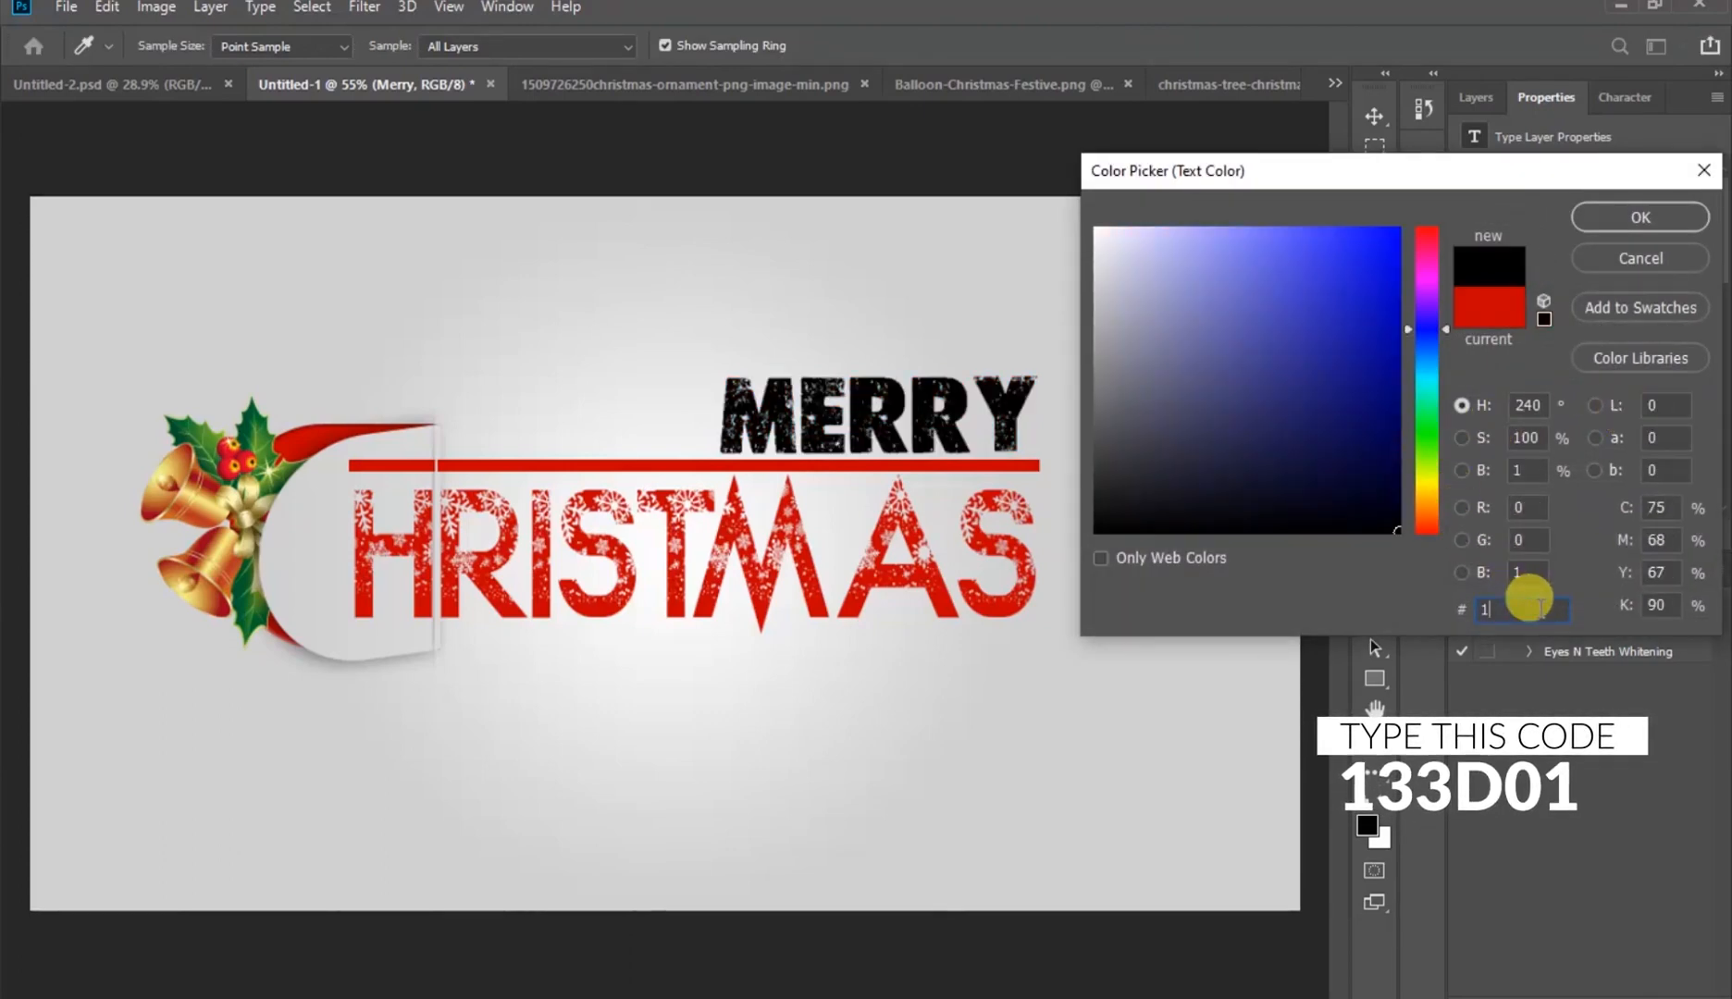
text(33)
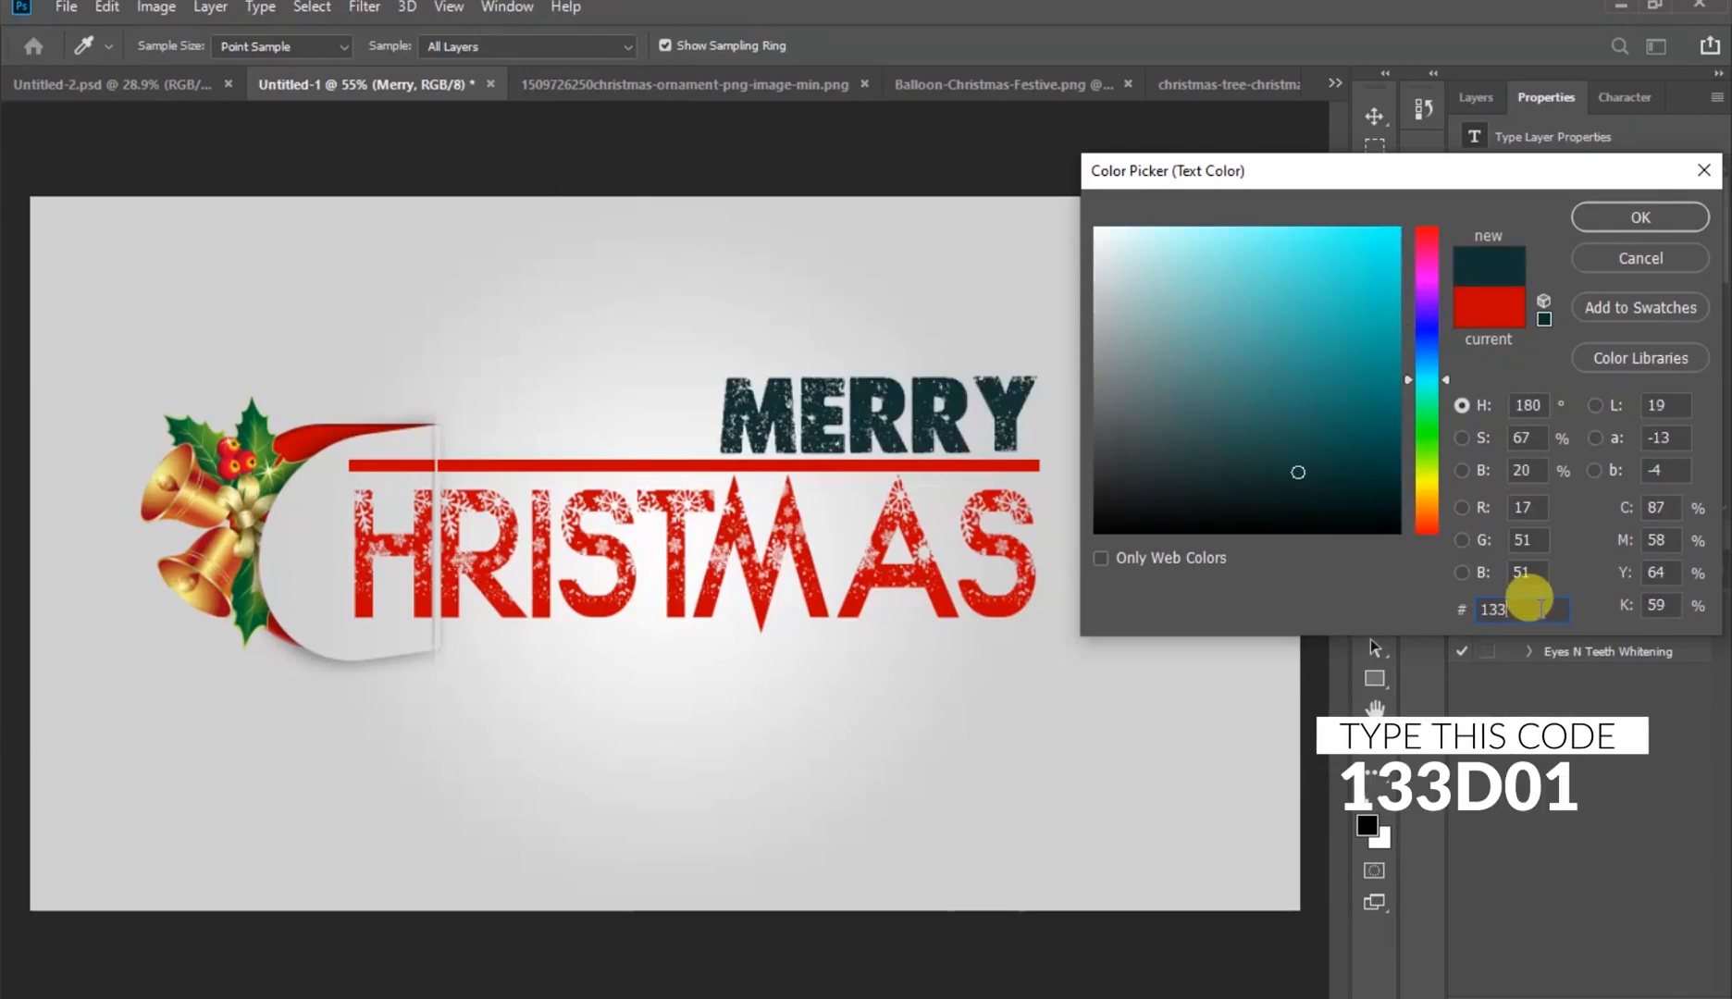
text(d0)
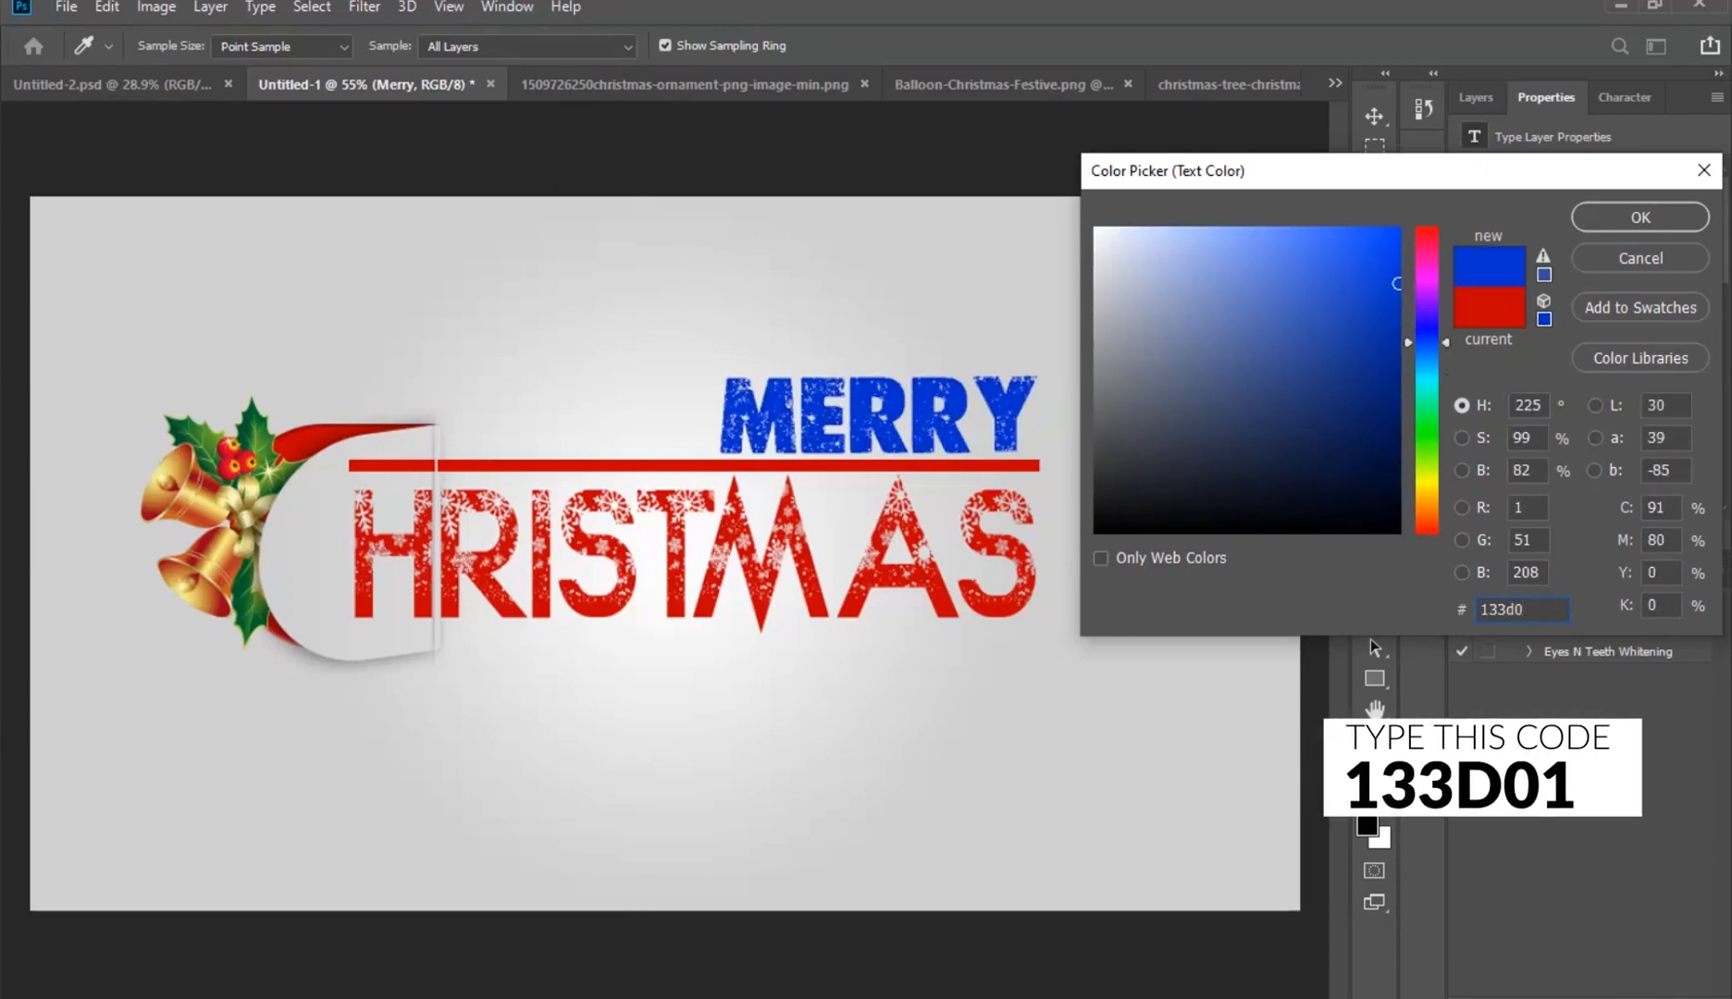
text(1)
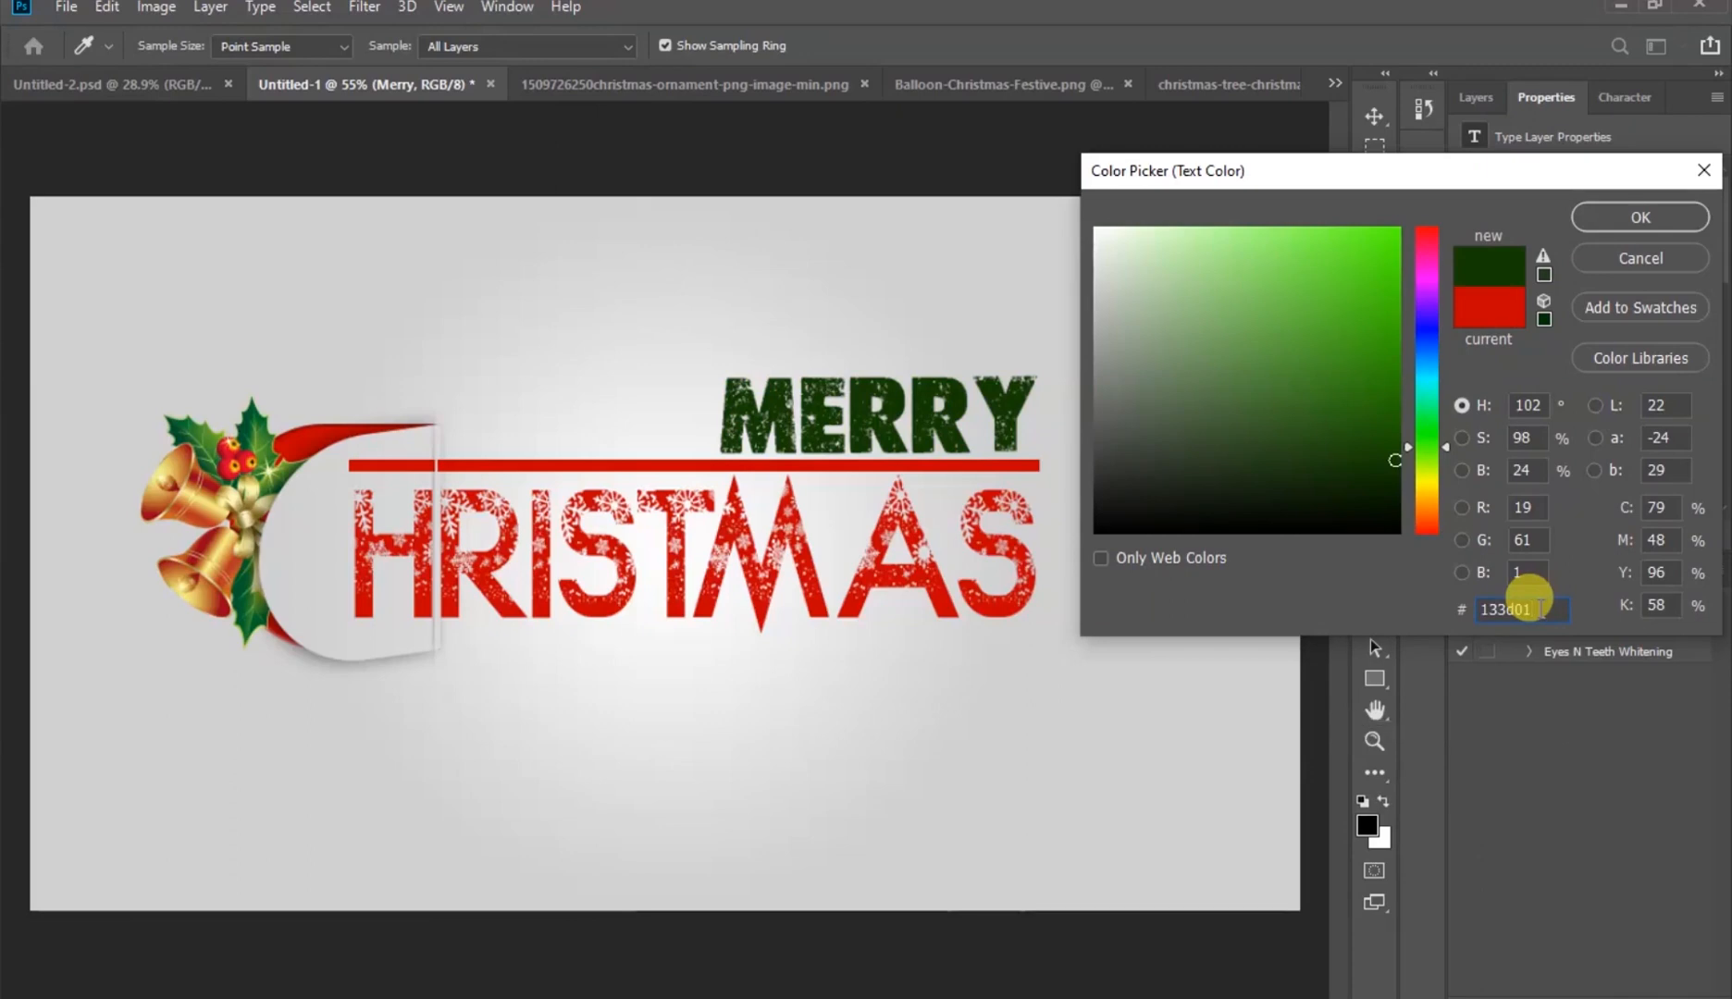
click(1647, 216)
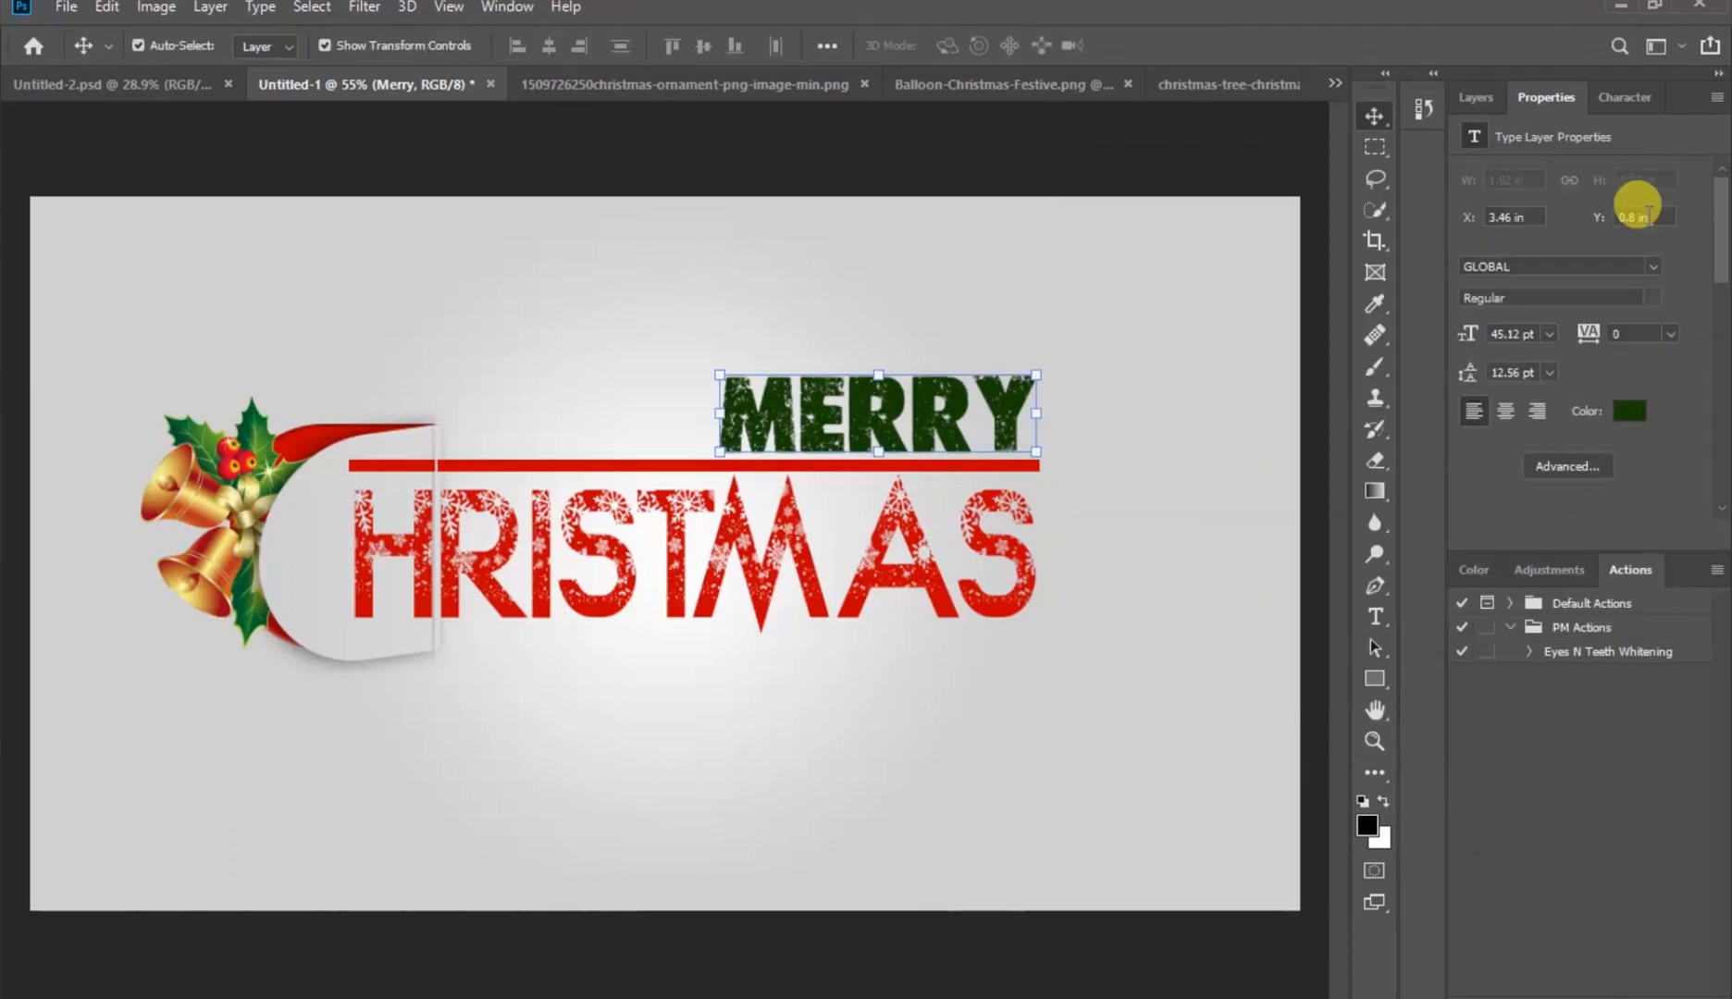
click(1199, 169)
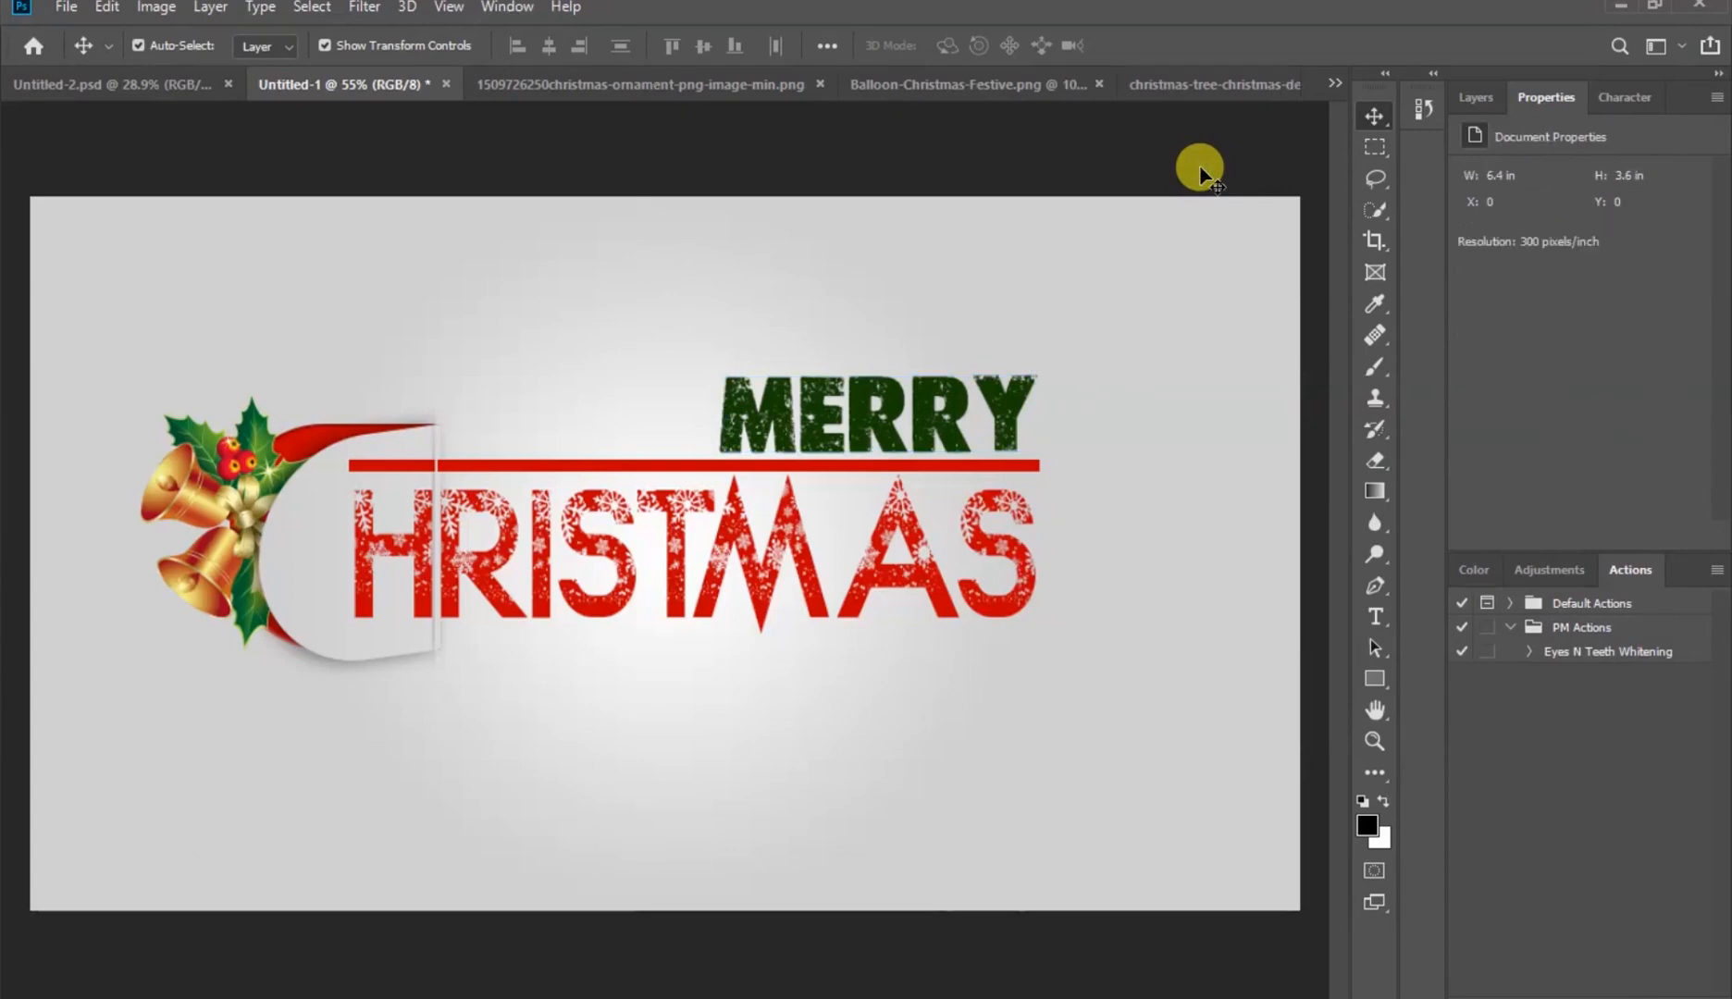
Paste the greeting "May God keep you and your family in good health as we live long life to enjoy Christmas every year" below CHRISTMAS
click(1375, 617)
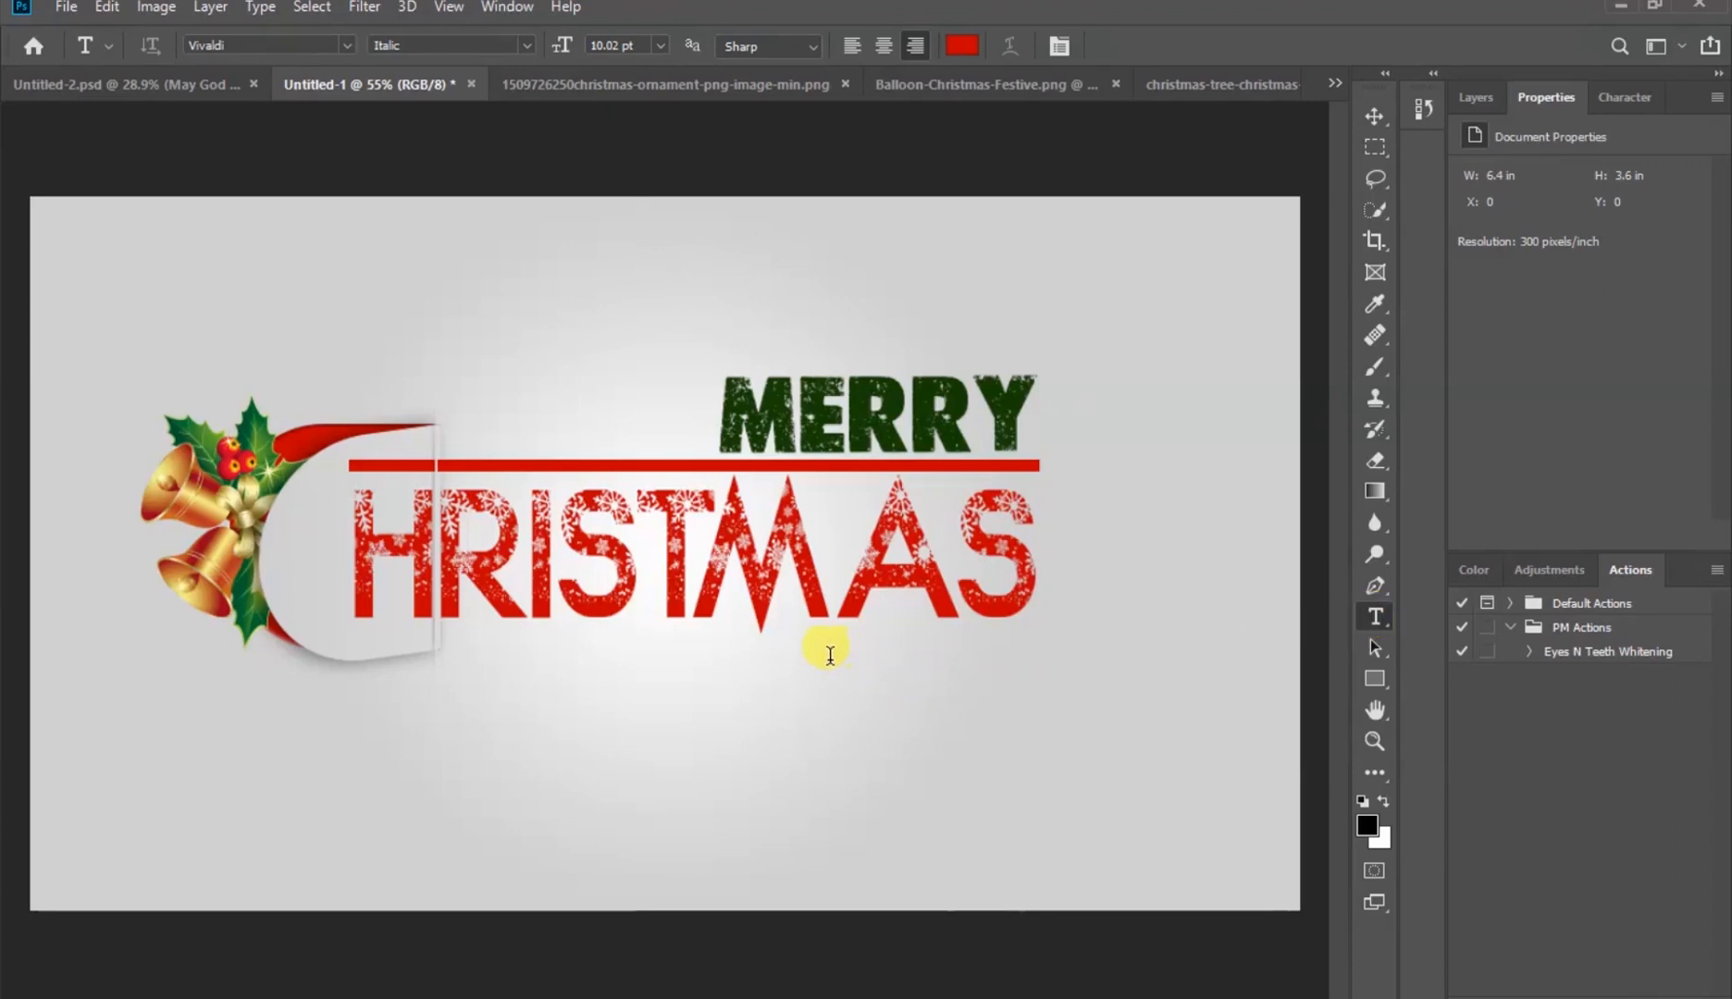
click(801, 666)
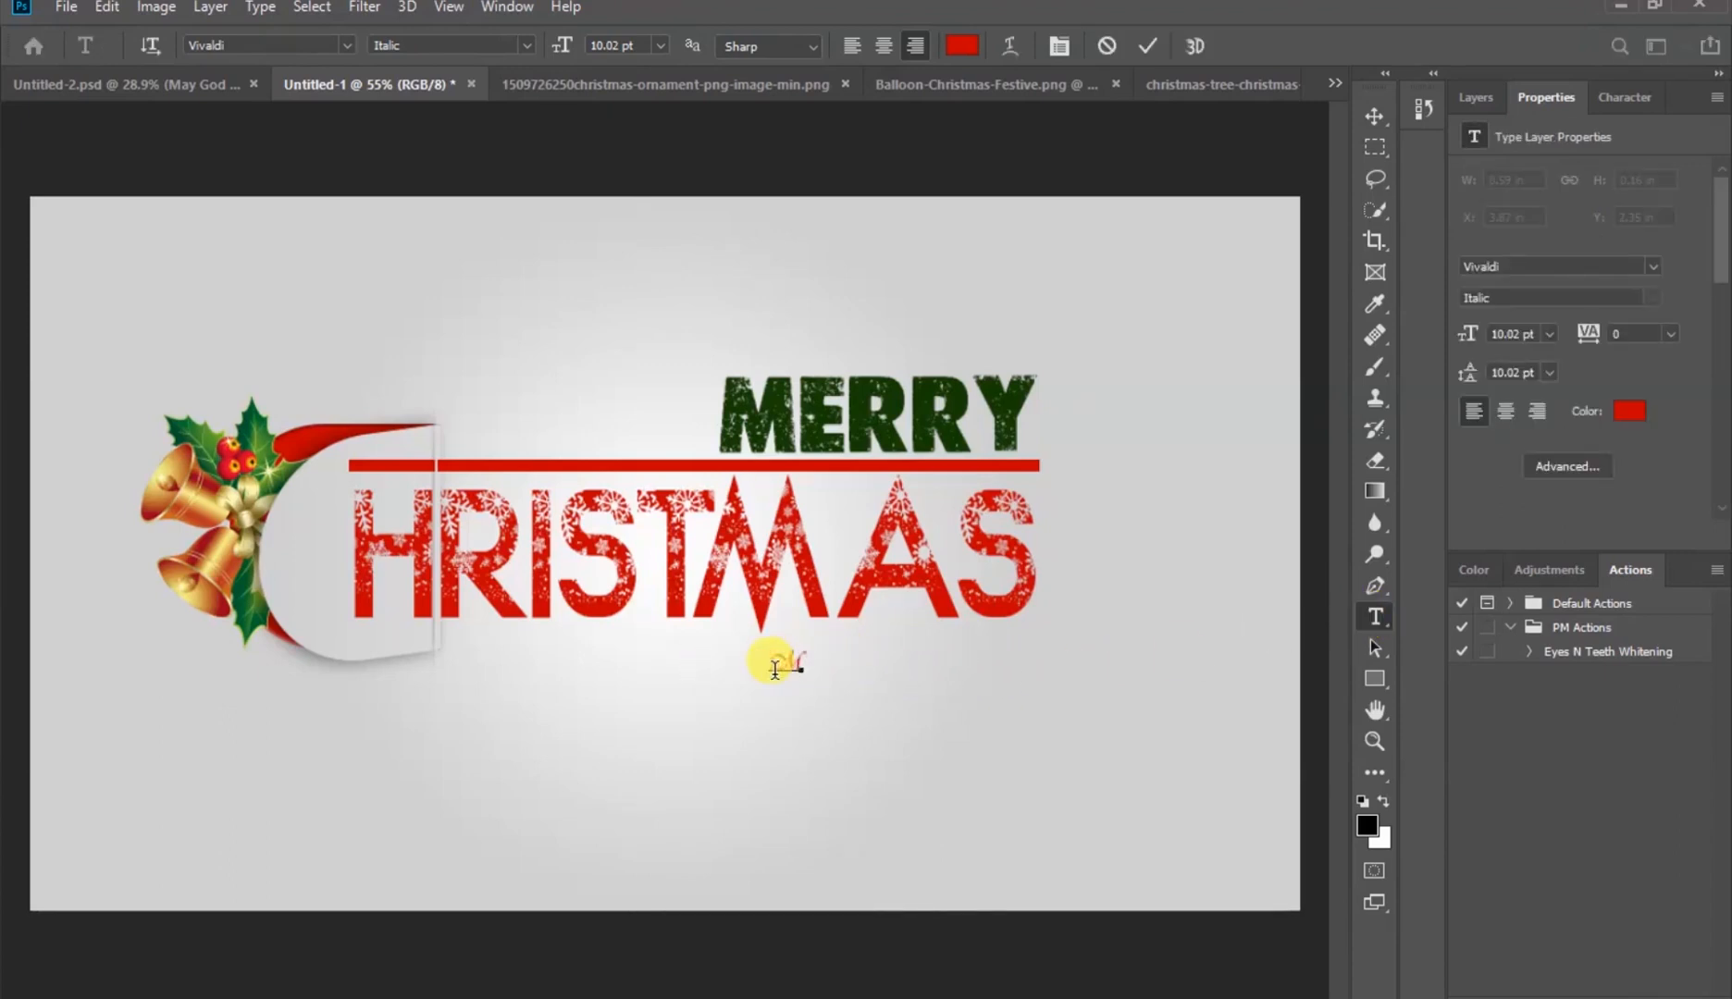
key(ctrl+a)
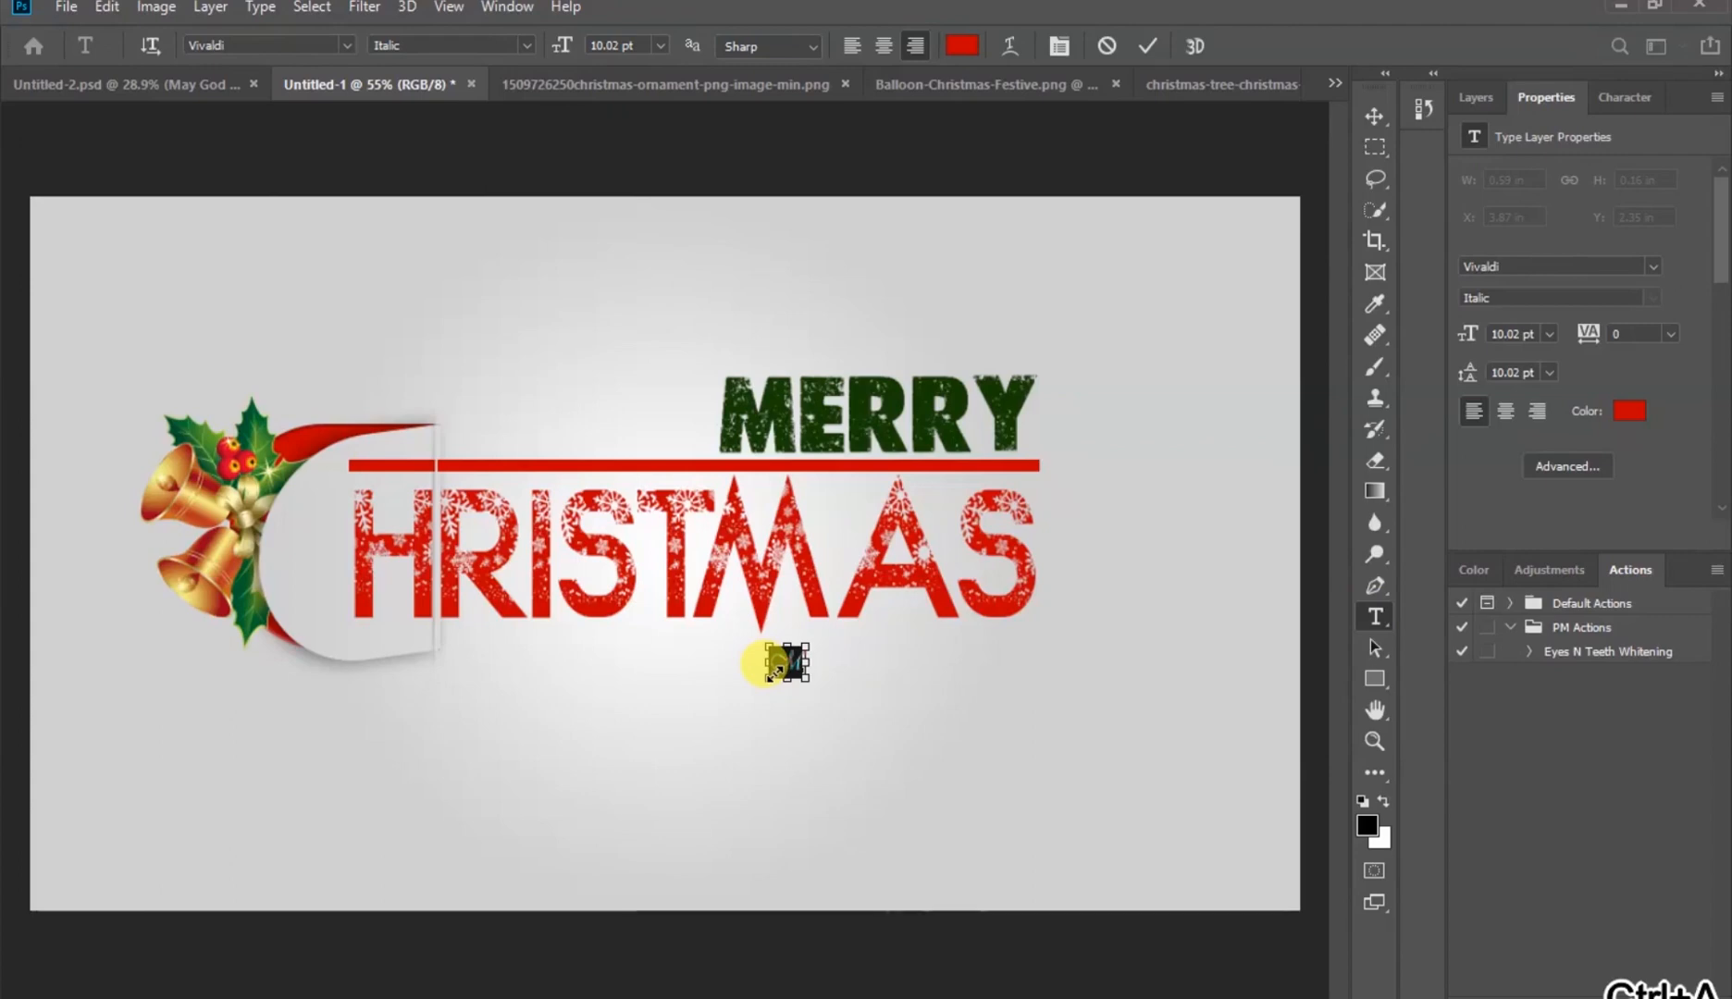
text(May God keep you and your family in good health as we live long life to enjoy Christmas every year)
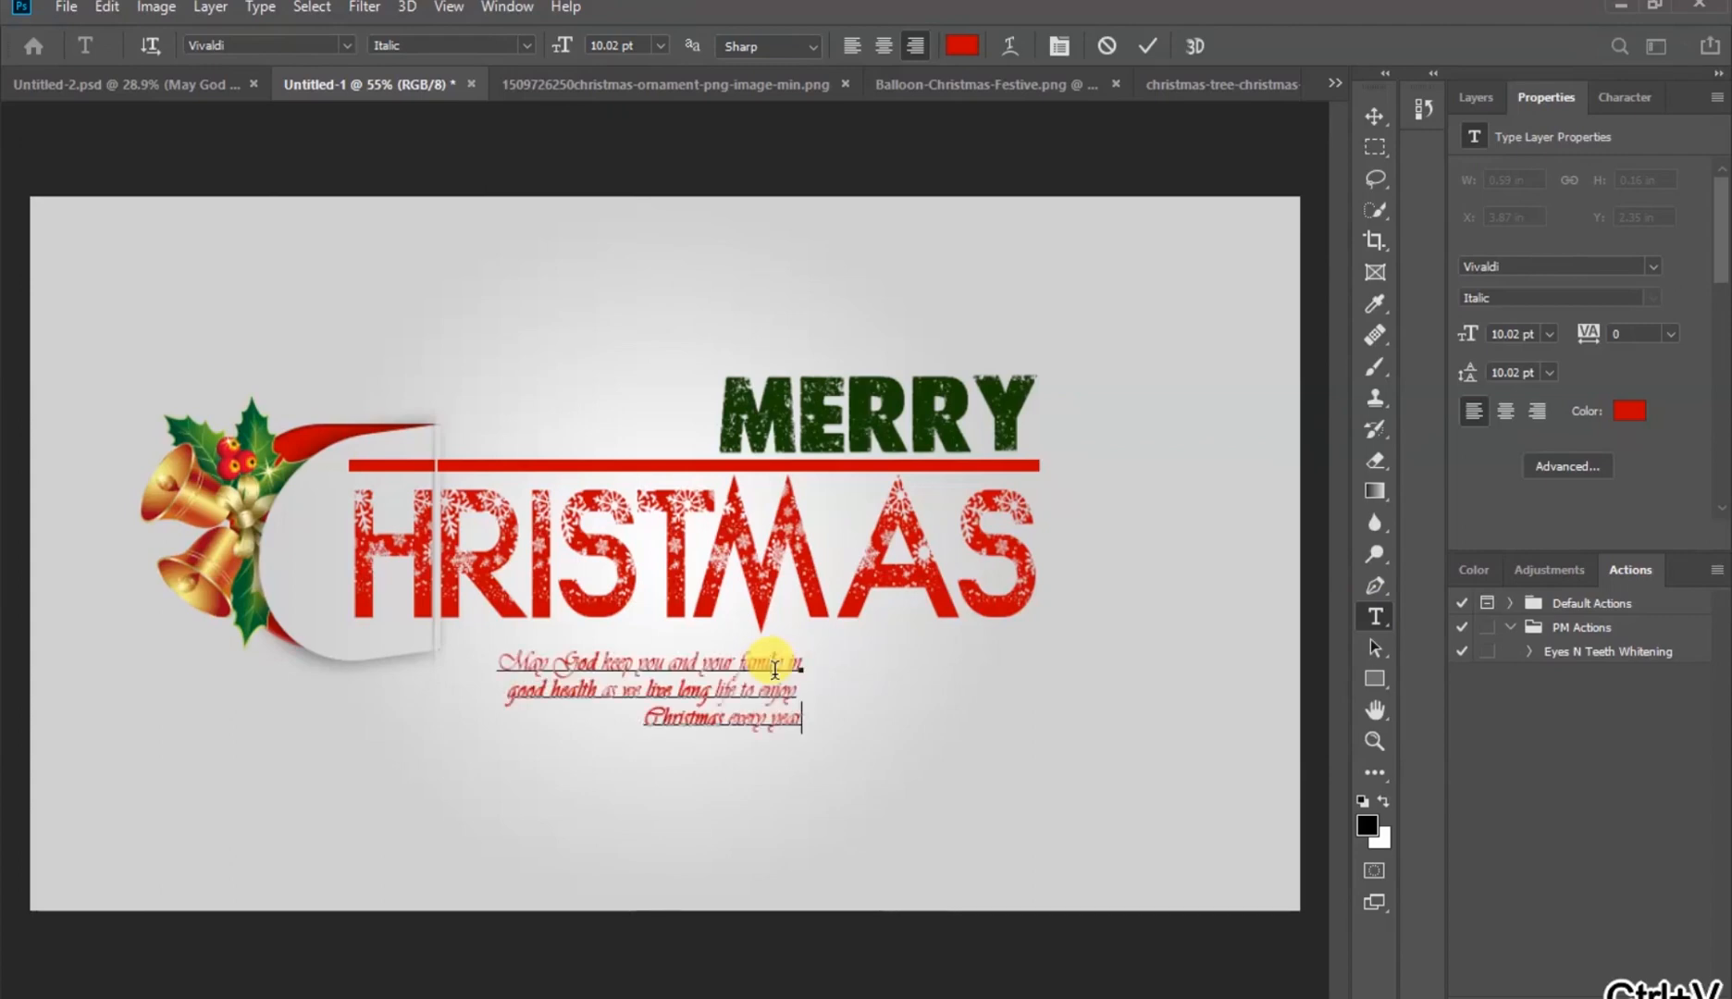
click(1148, 48)
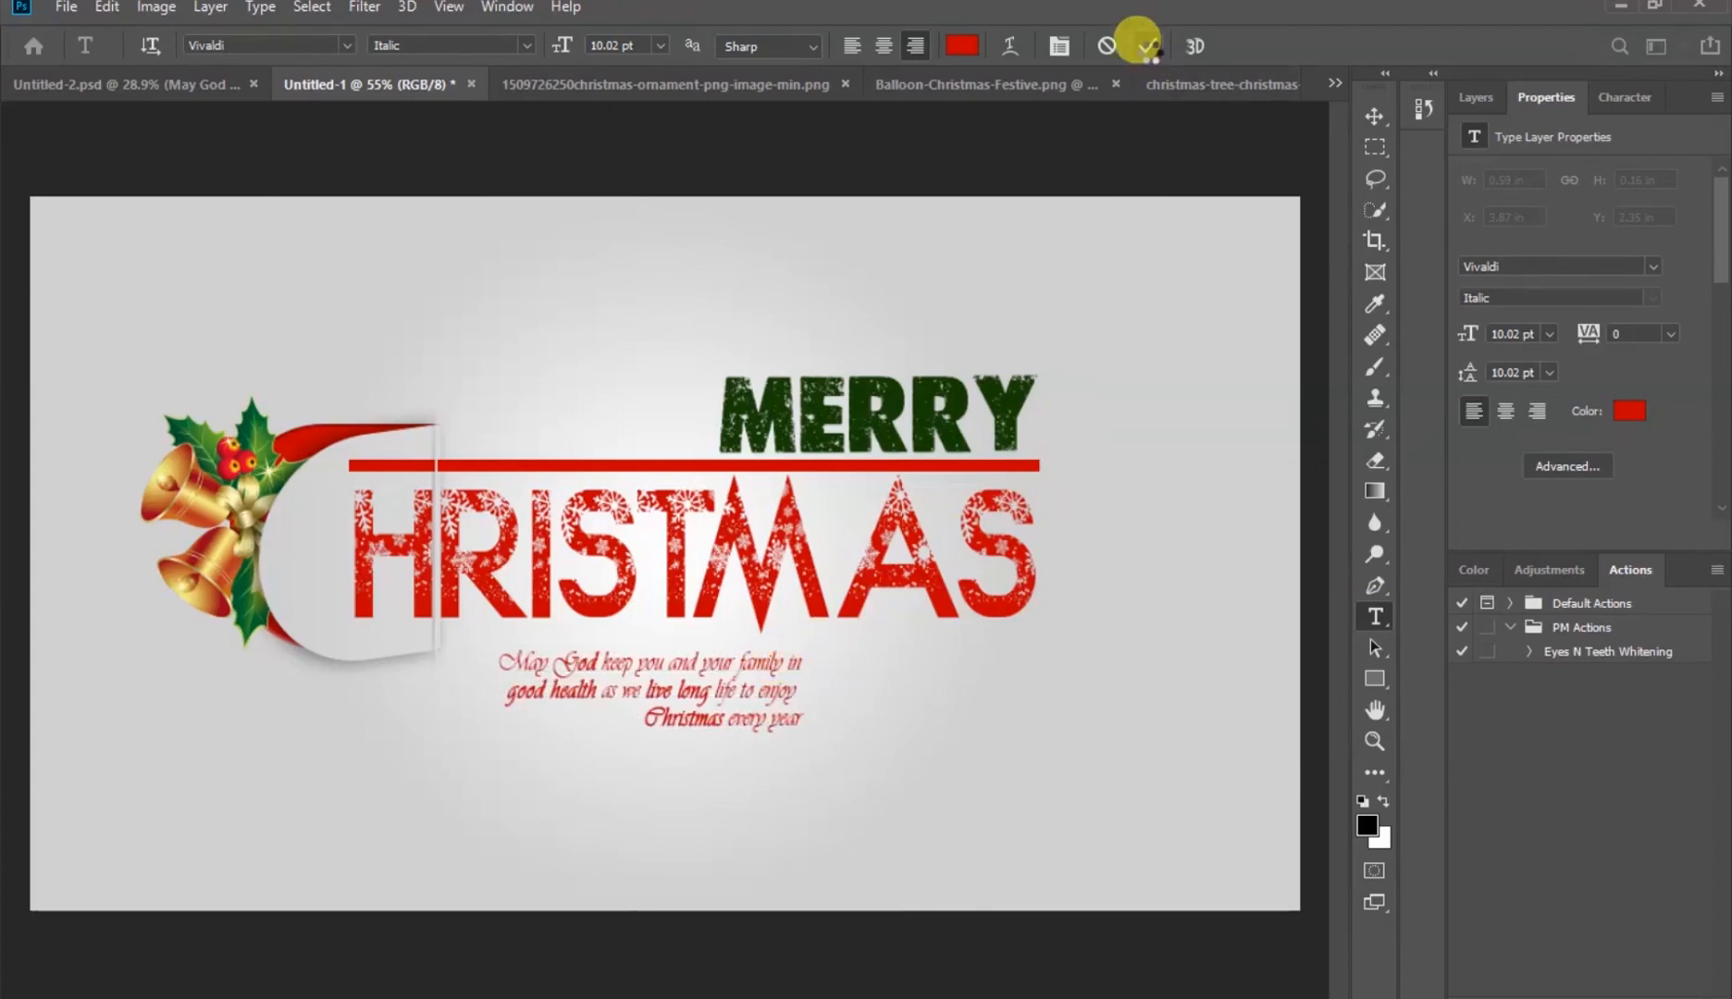
Move the greeting just below the letters MAS, flush with the final S, and check that its font is Vivaldi
click(1378, 128)
drag(719, 696, 951, 676)
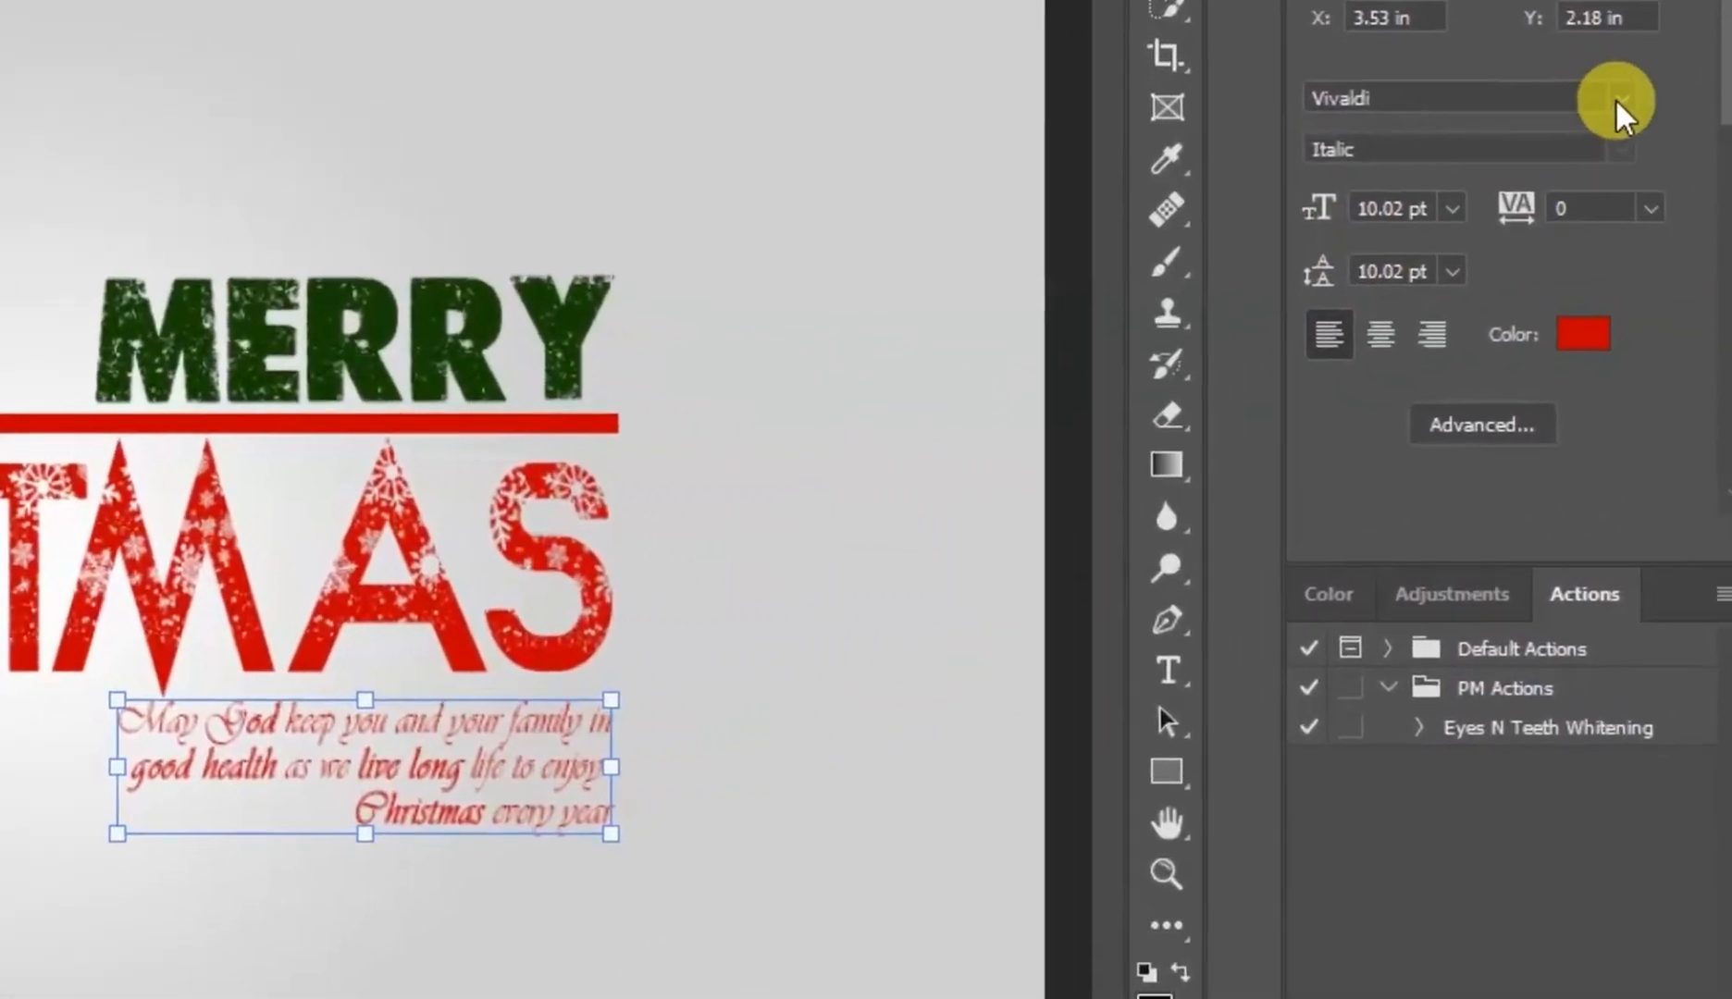
click(1633, 181)
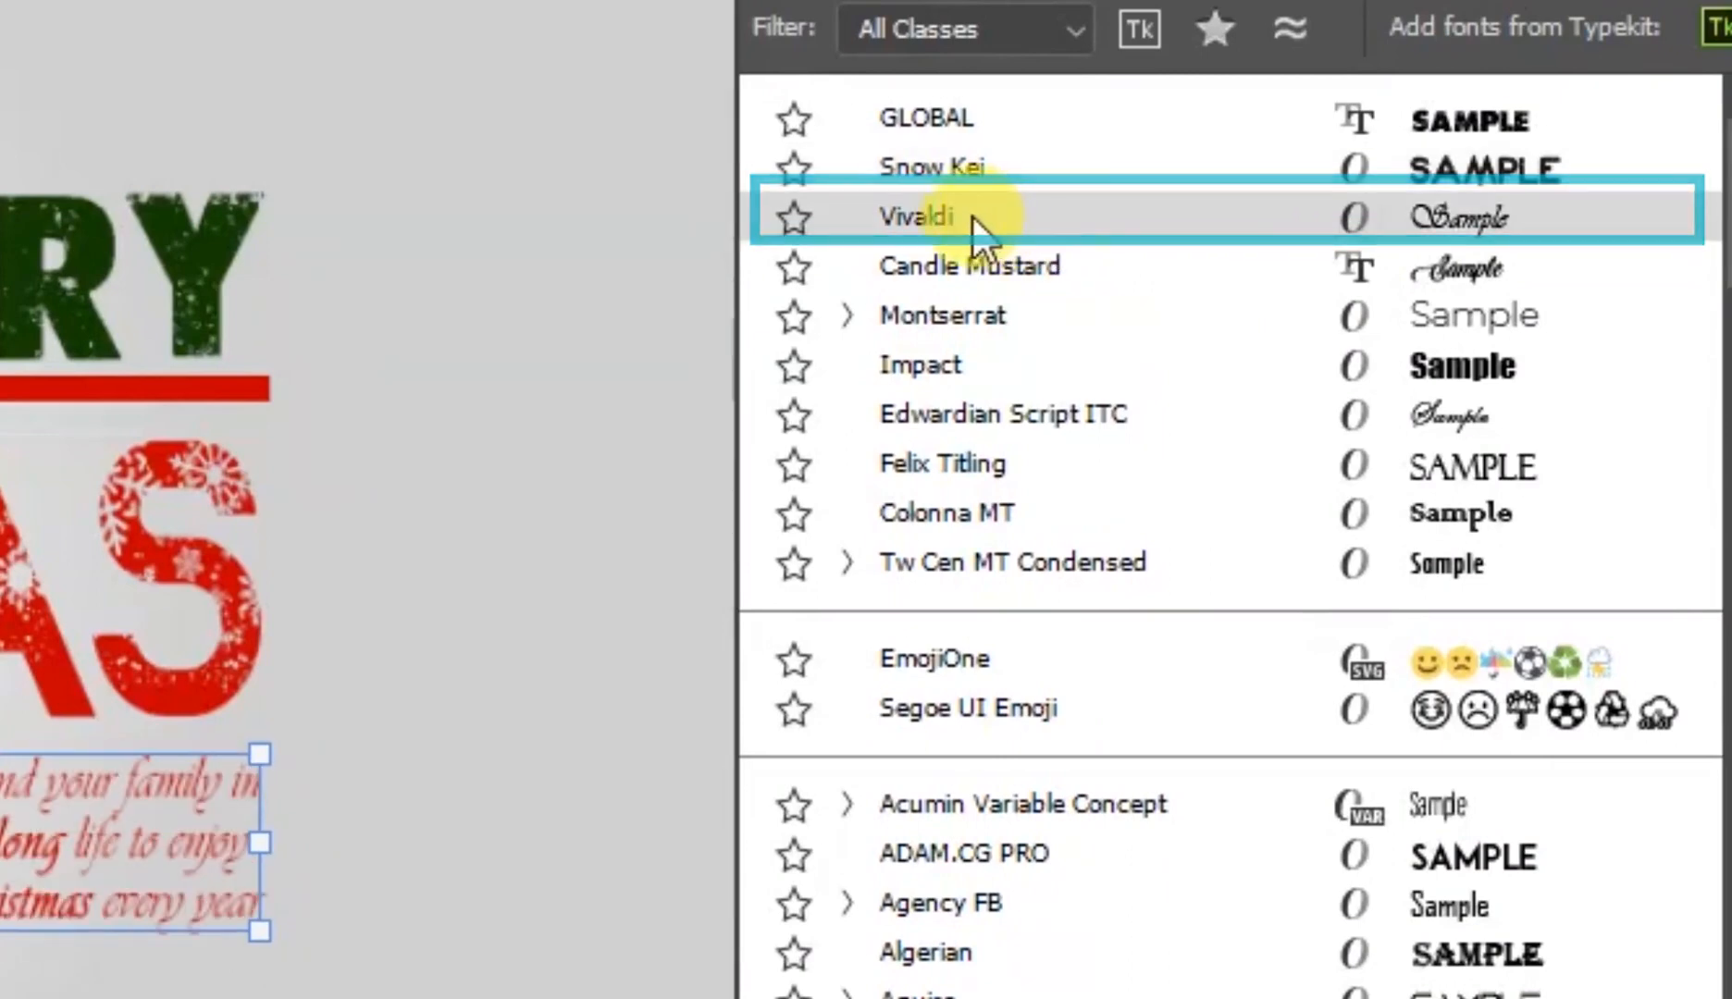
click(1161, 225)
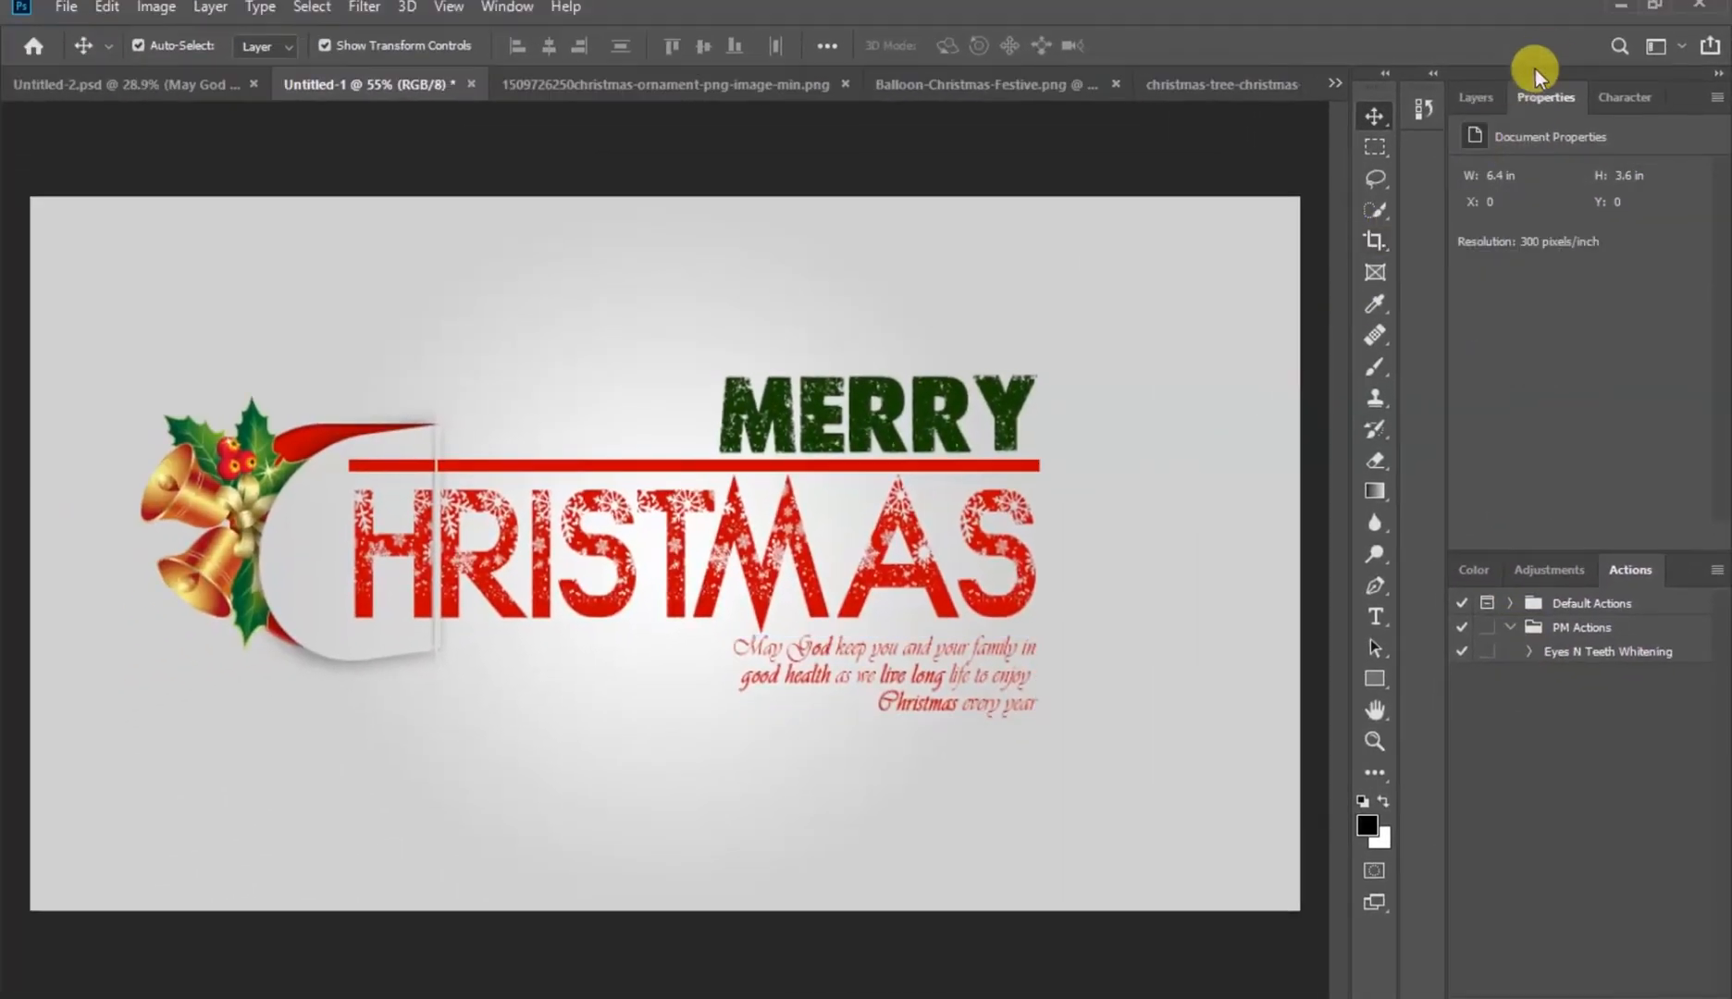
Copy the balloons from Balloon-Christmas-Festive.png into the graphic, shrink them to a small icon and place them just before the greeting's last line
click(1476, 98)
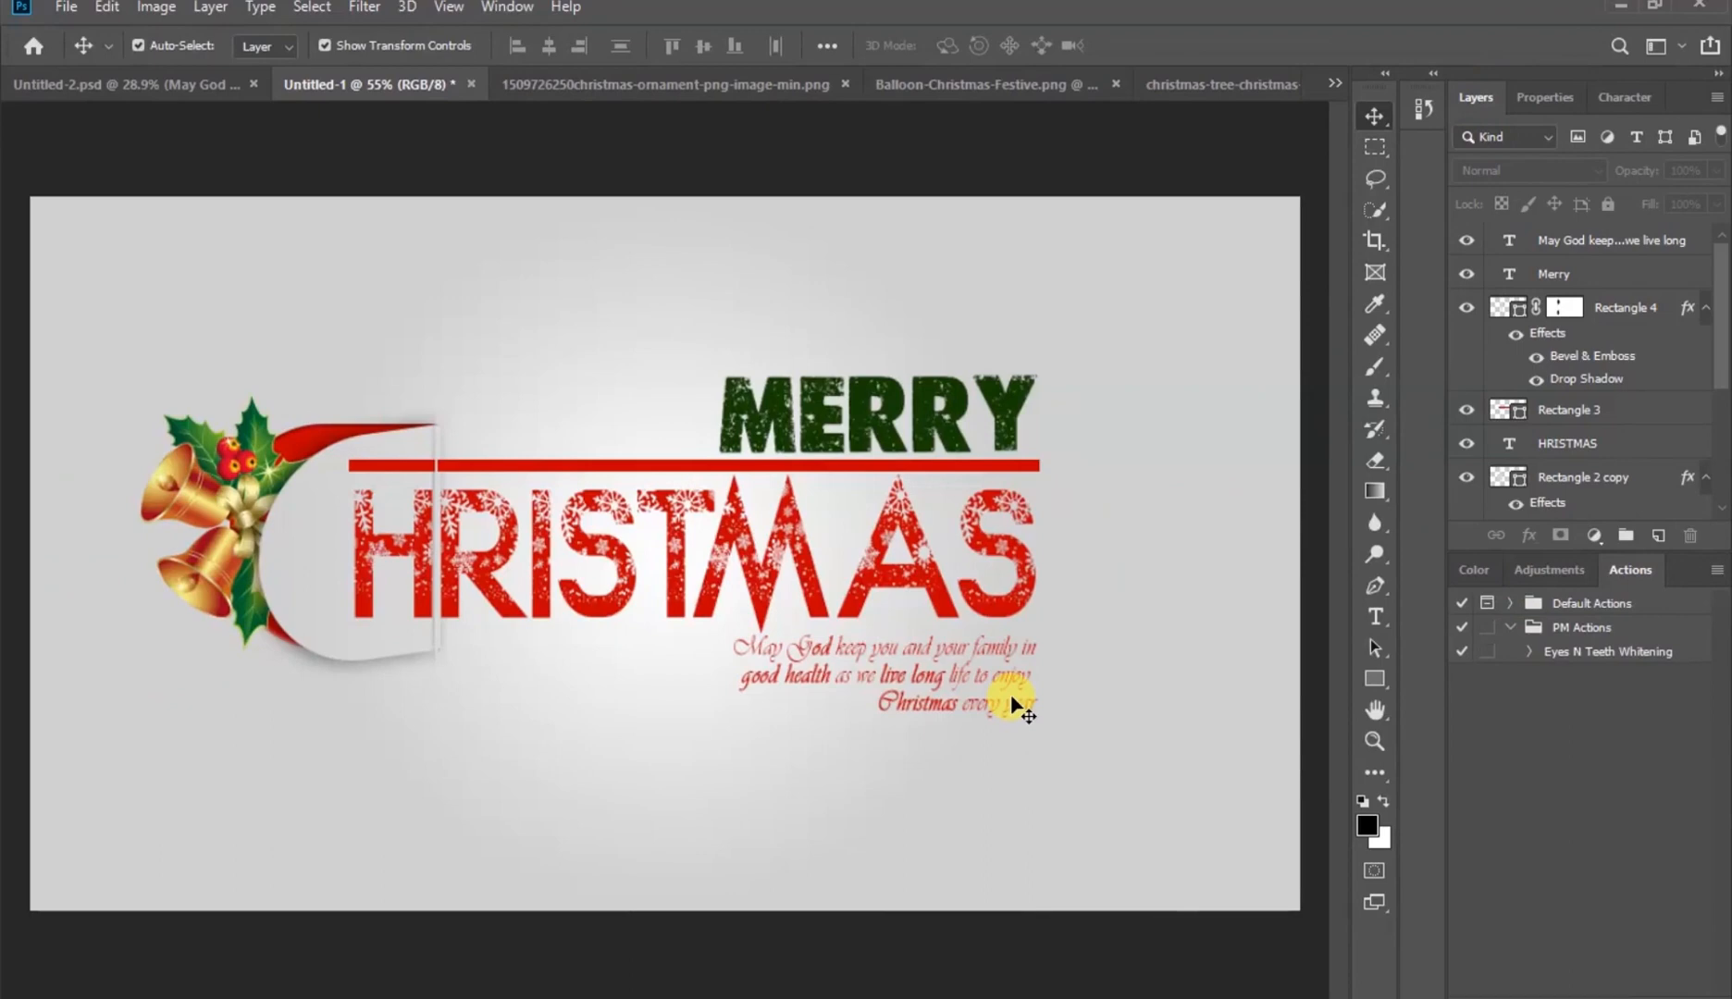
click(1001, 90)
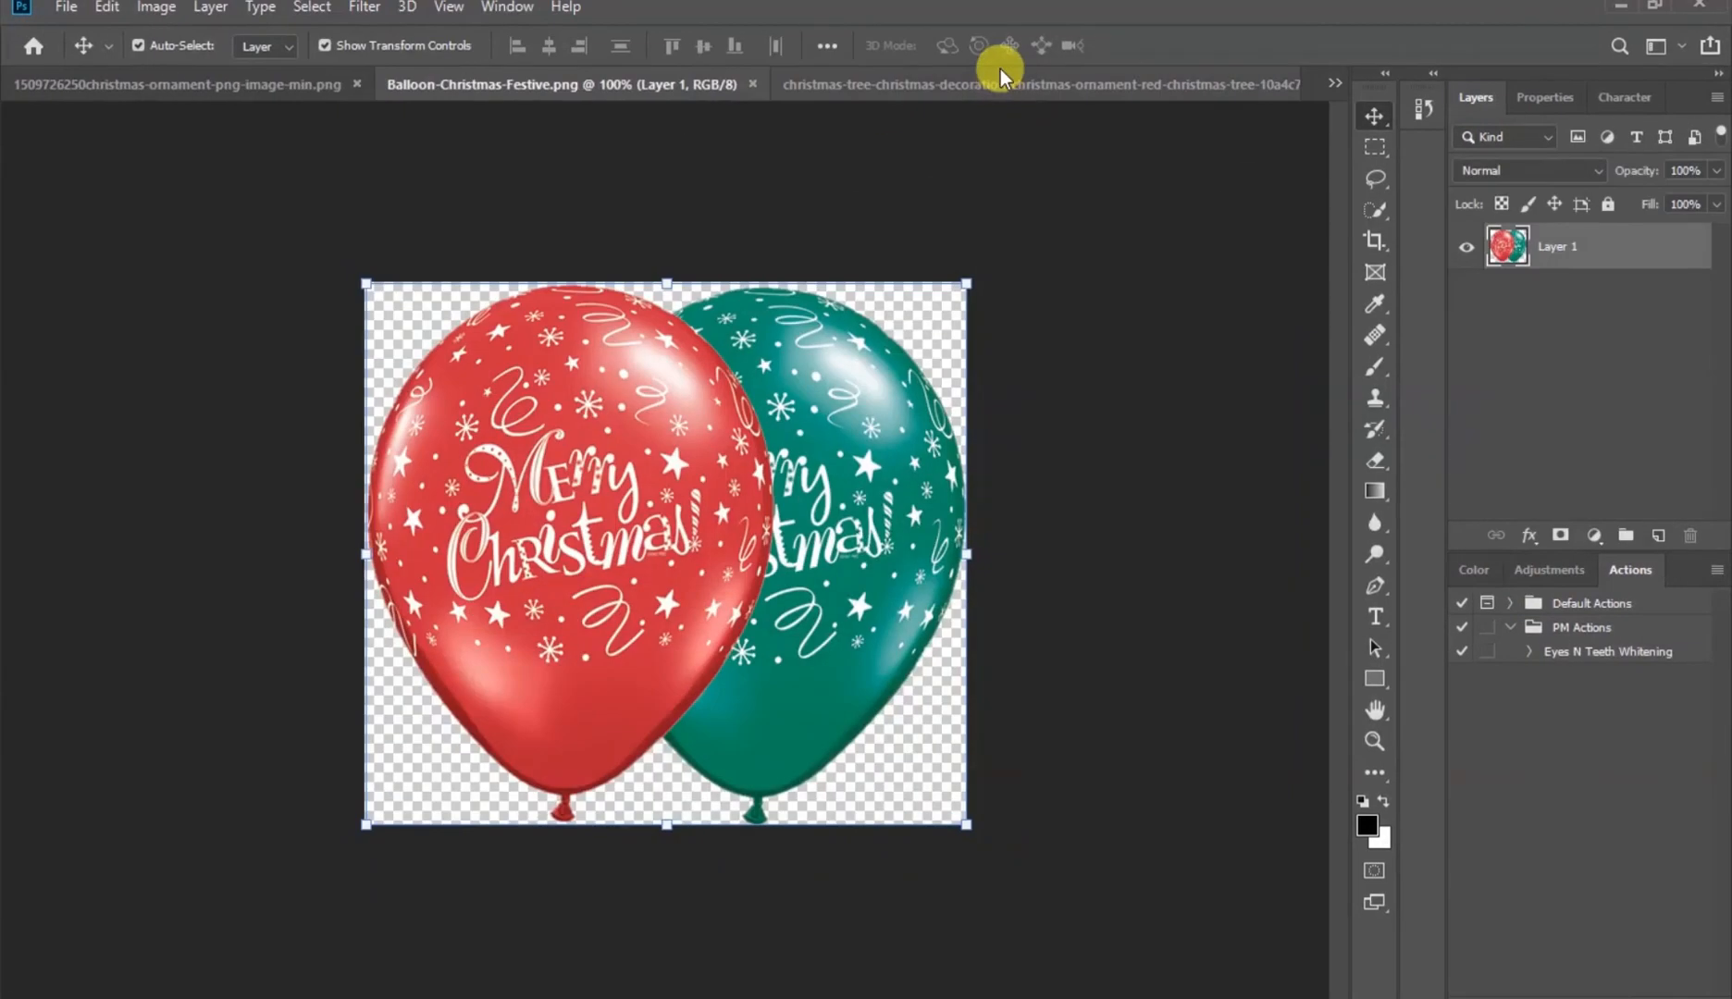
drag(597, 481, 708, 713)
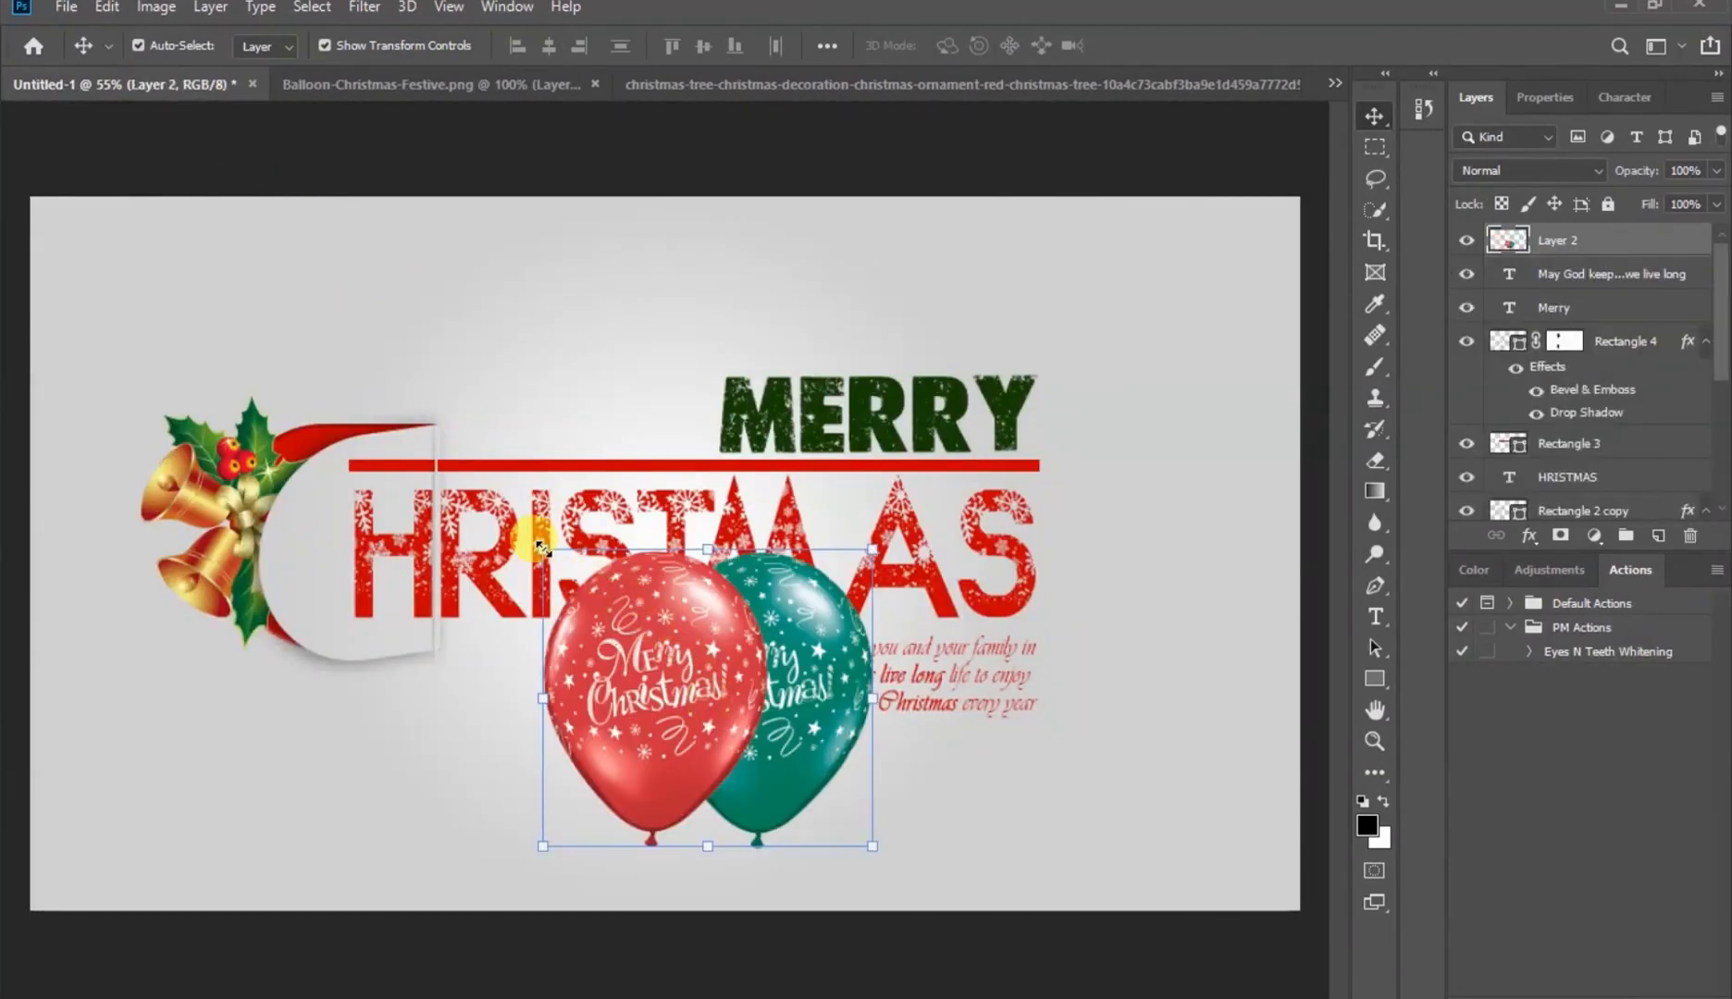
drag(542, 549, 749, 680)
drag(796, 844, 818, 733)
key(Return)
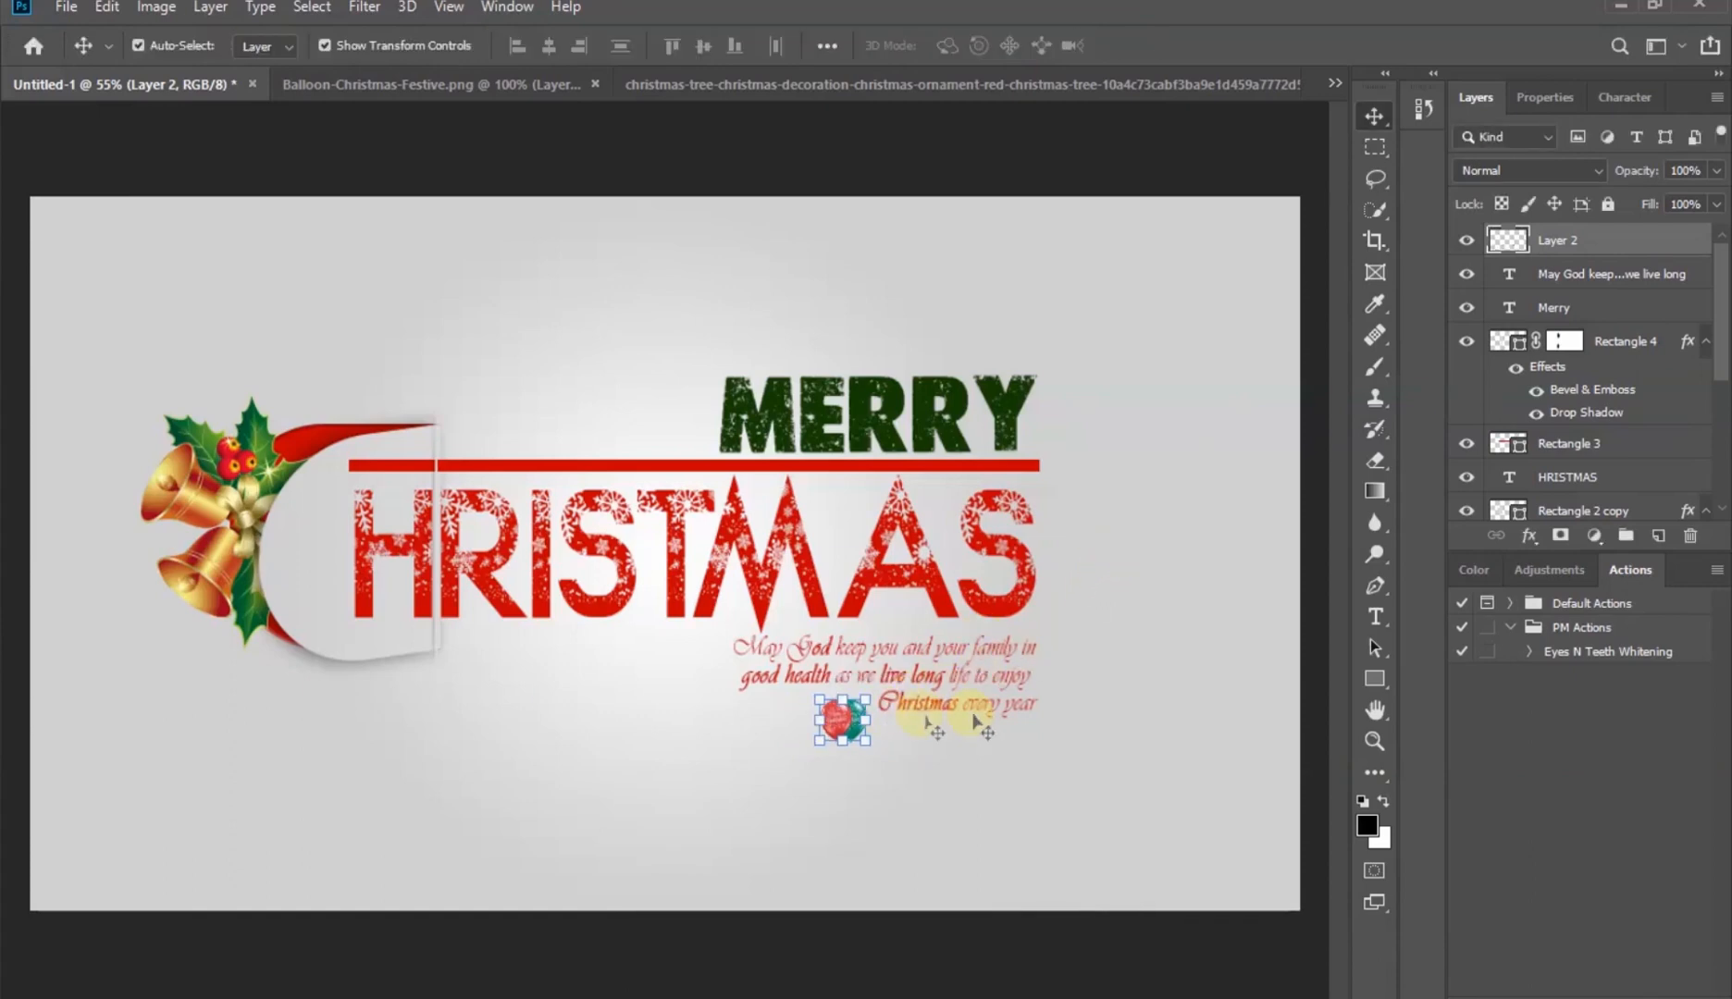
Nudge the small balloons slightly upward, level with the greeting's last line
key(Up)
key(Up)
key(Up)
key(Up)
key(Up)
key(Up)
key(Up)
key(Up)
key(Up)
key(Up)
key(Up)
key(Up)
key(Up)
key(Up)
key(Up)
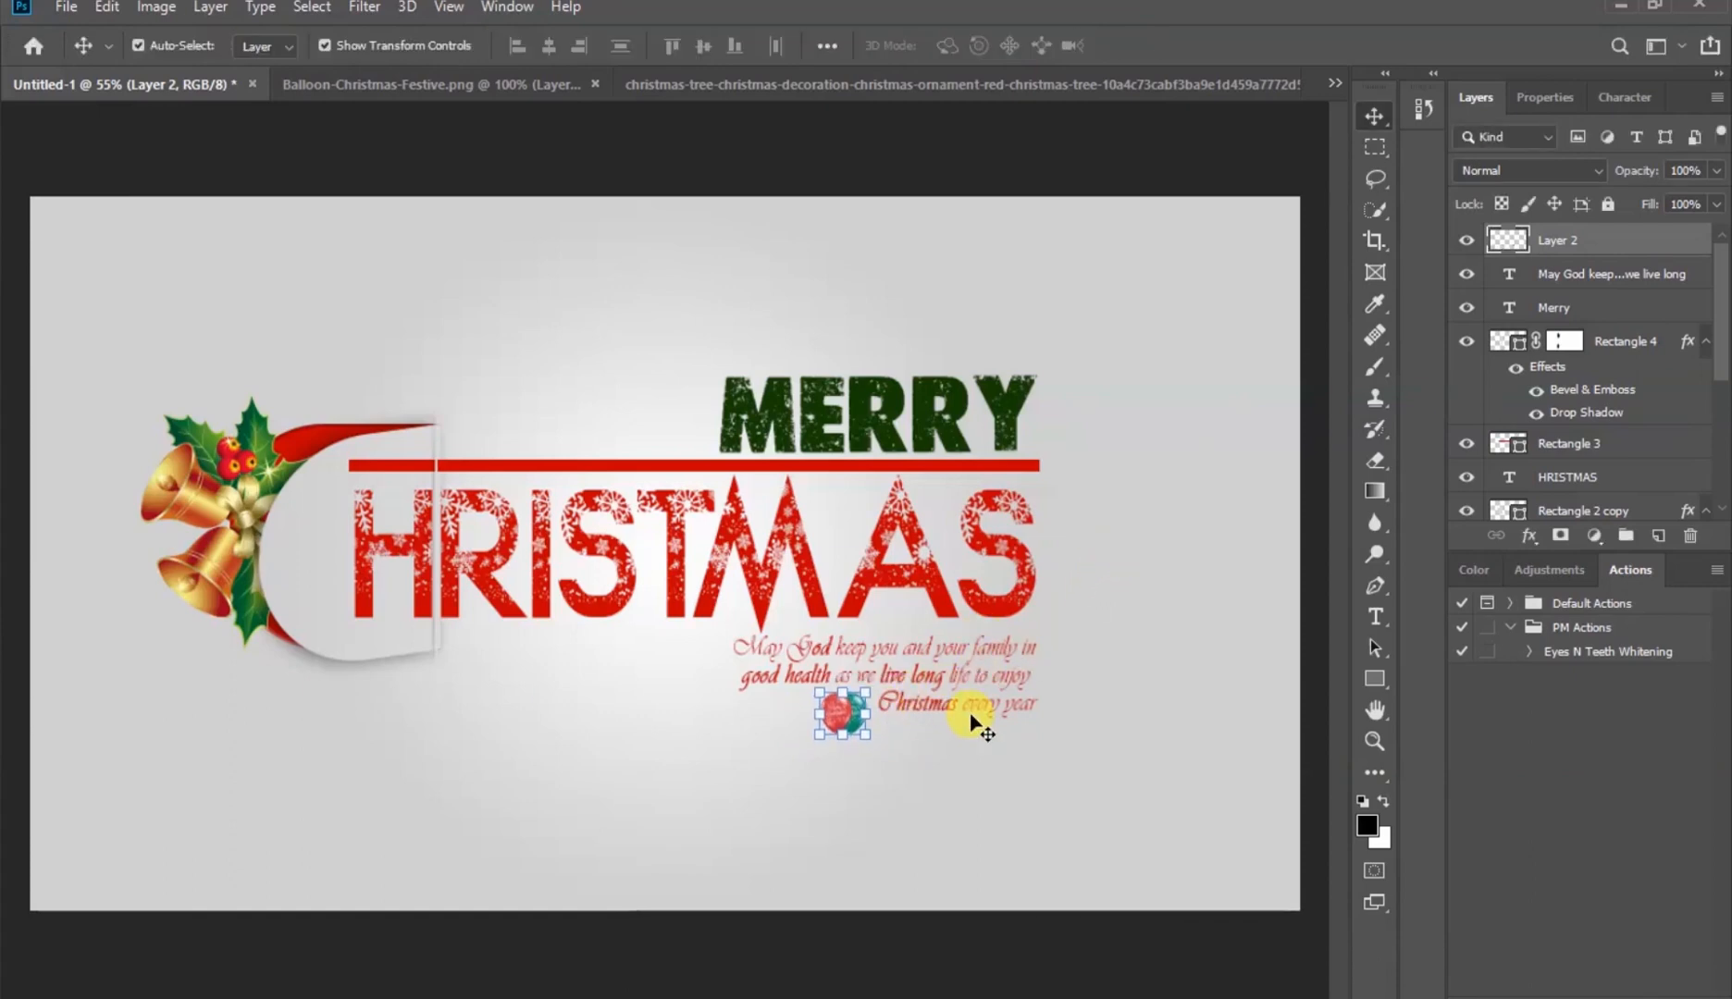
Select the background rectangle, then close Balloon-Christmas-Festive.png without saving its changes
click(983, 751)
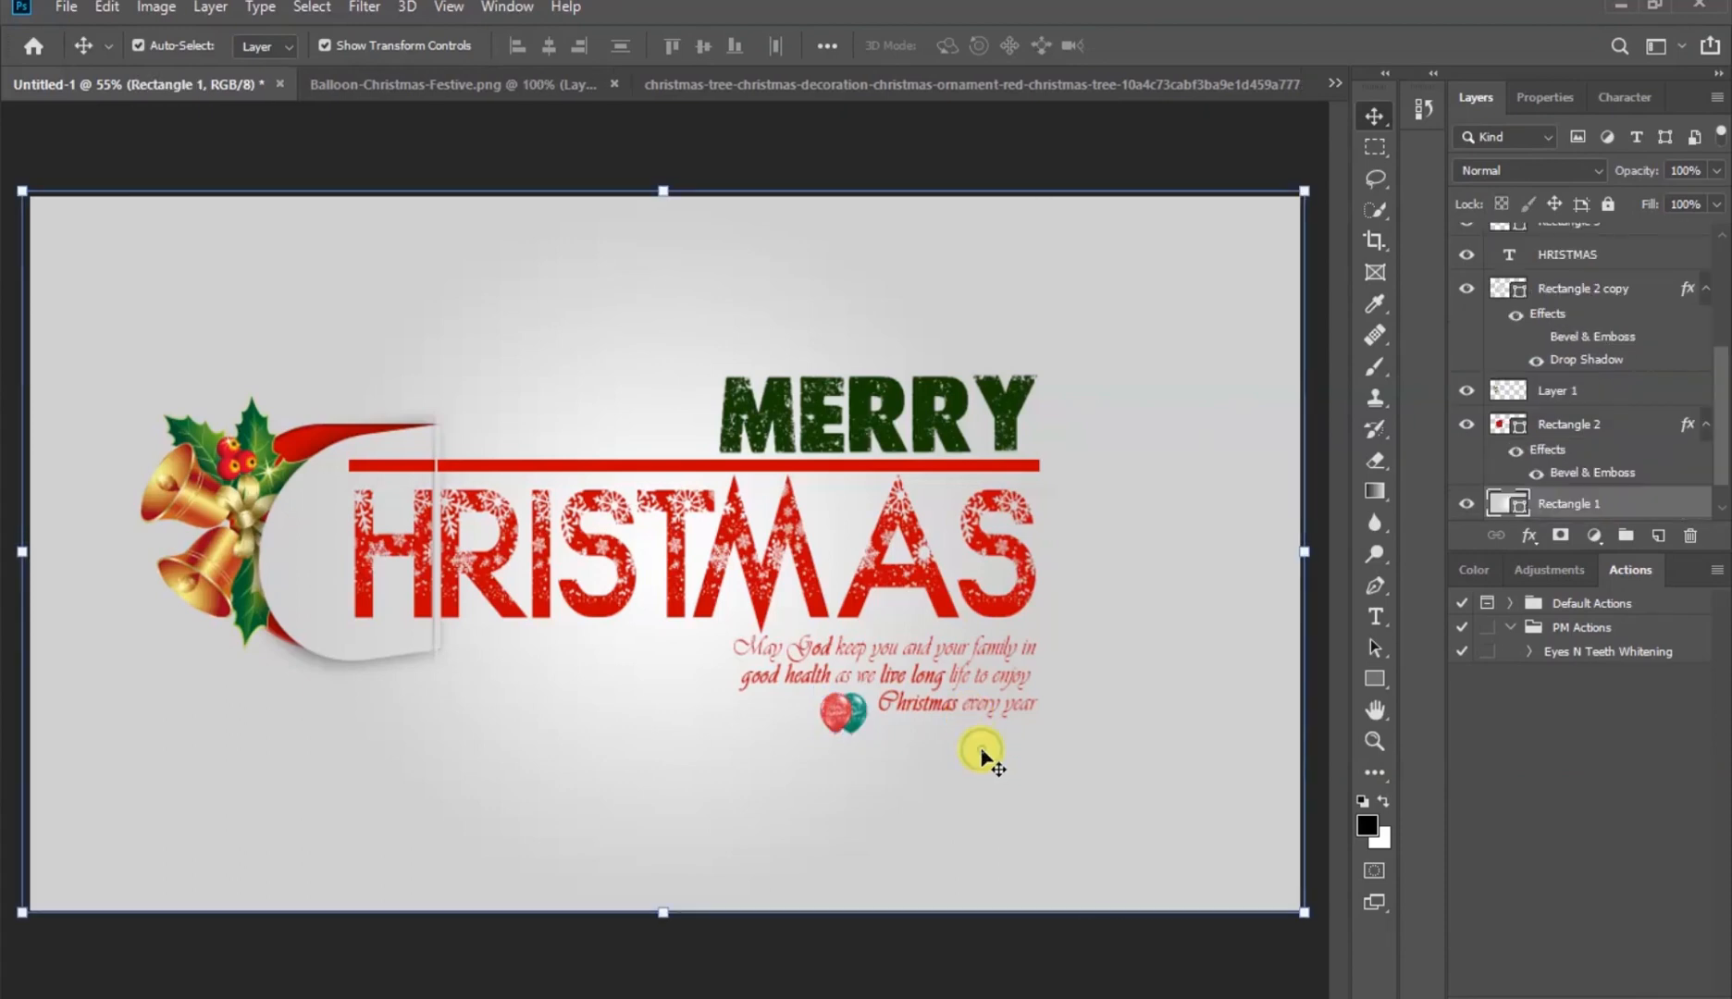
click(611, 85)
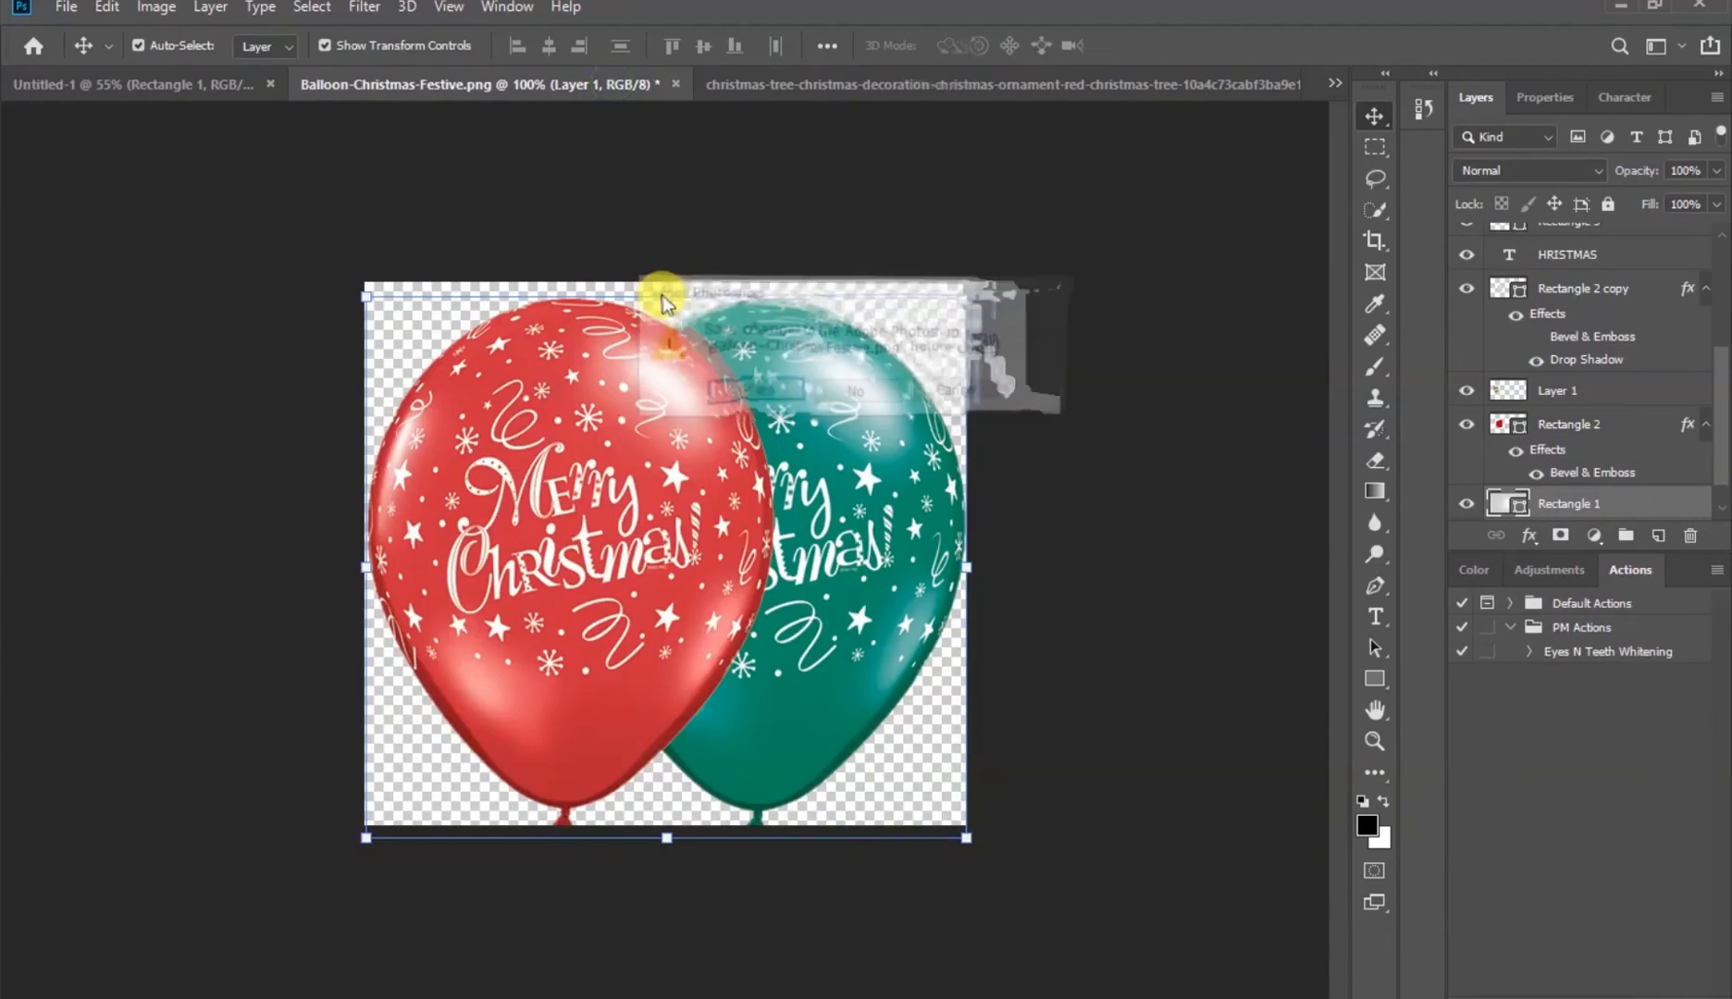
click(852, 396)
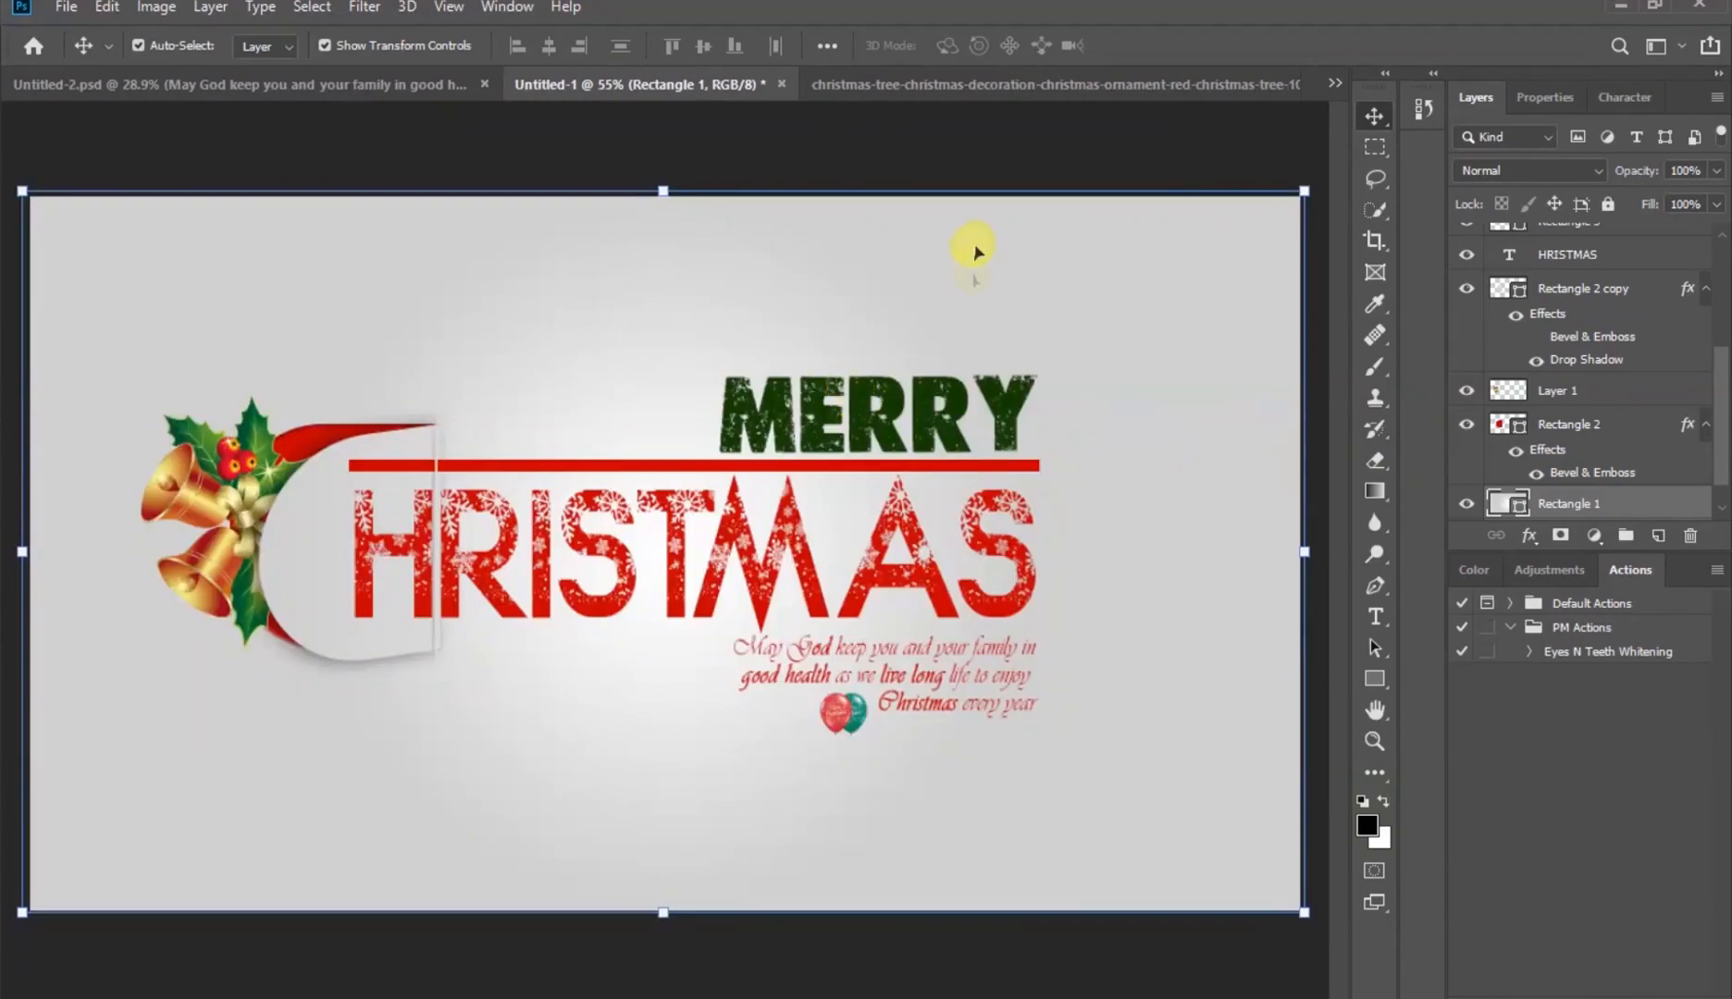
Copy the Christmas tree image into the graphic, scale it to 29.45% and stand it on the red bar before MERRY
click(992, 84)
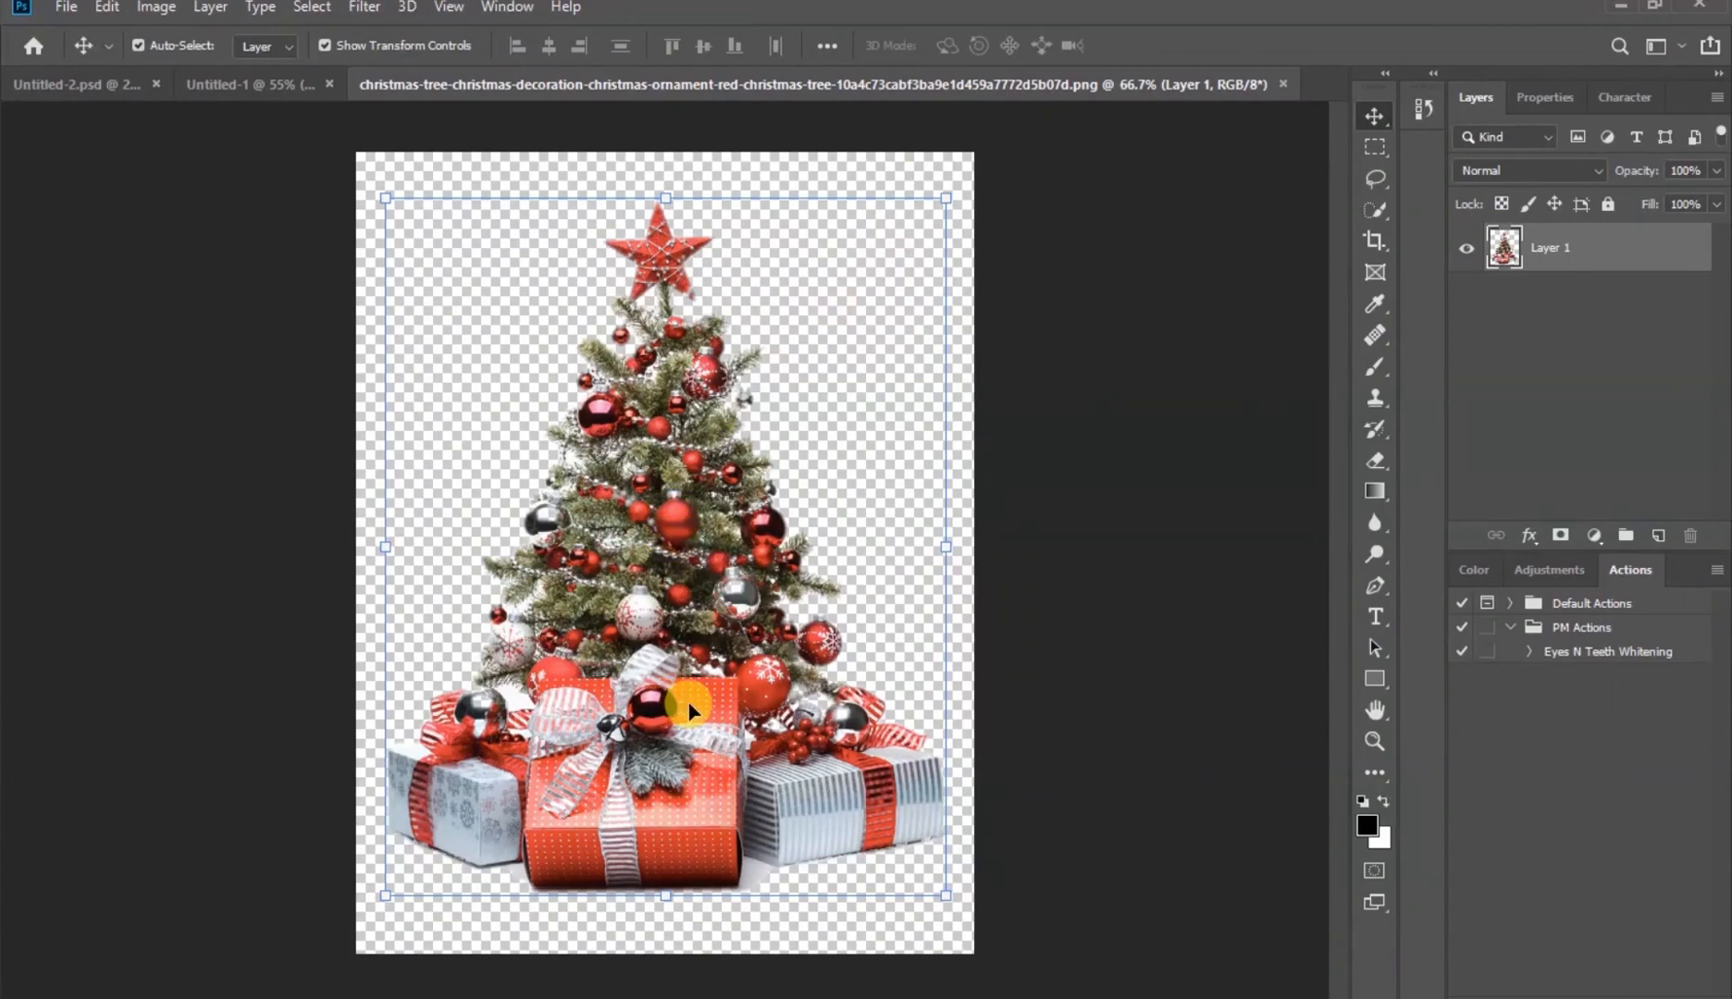
drag(690, 710, 485, 262)
drag(608, 397, 619, 426)
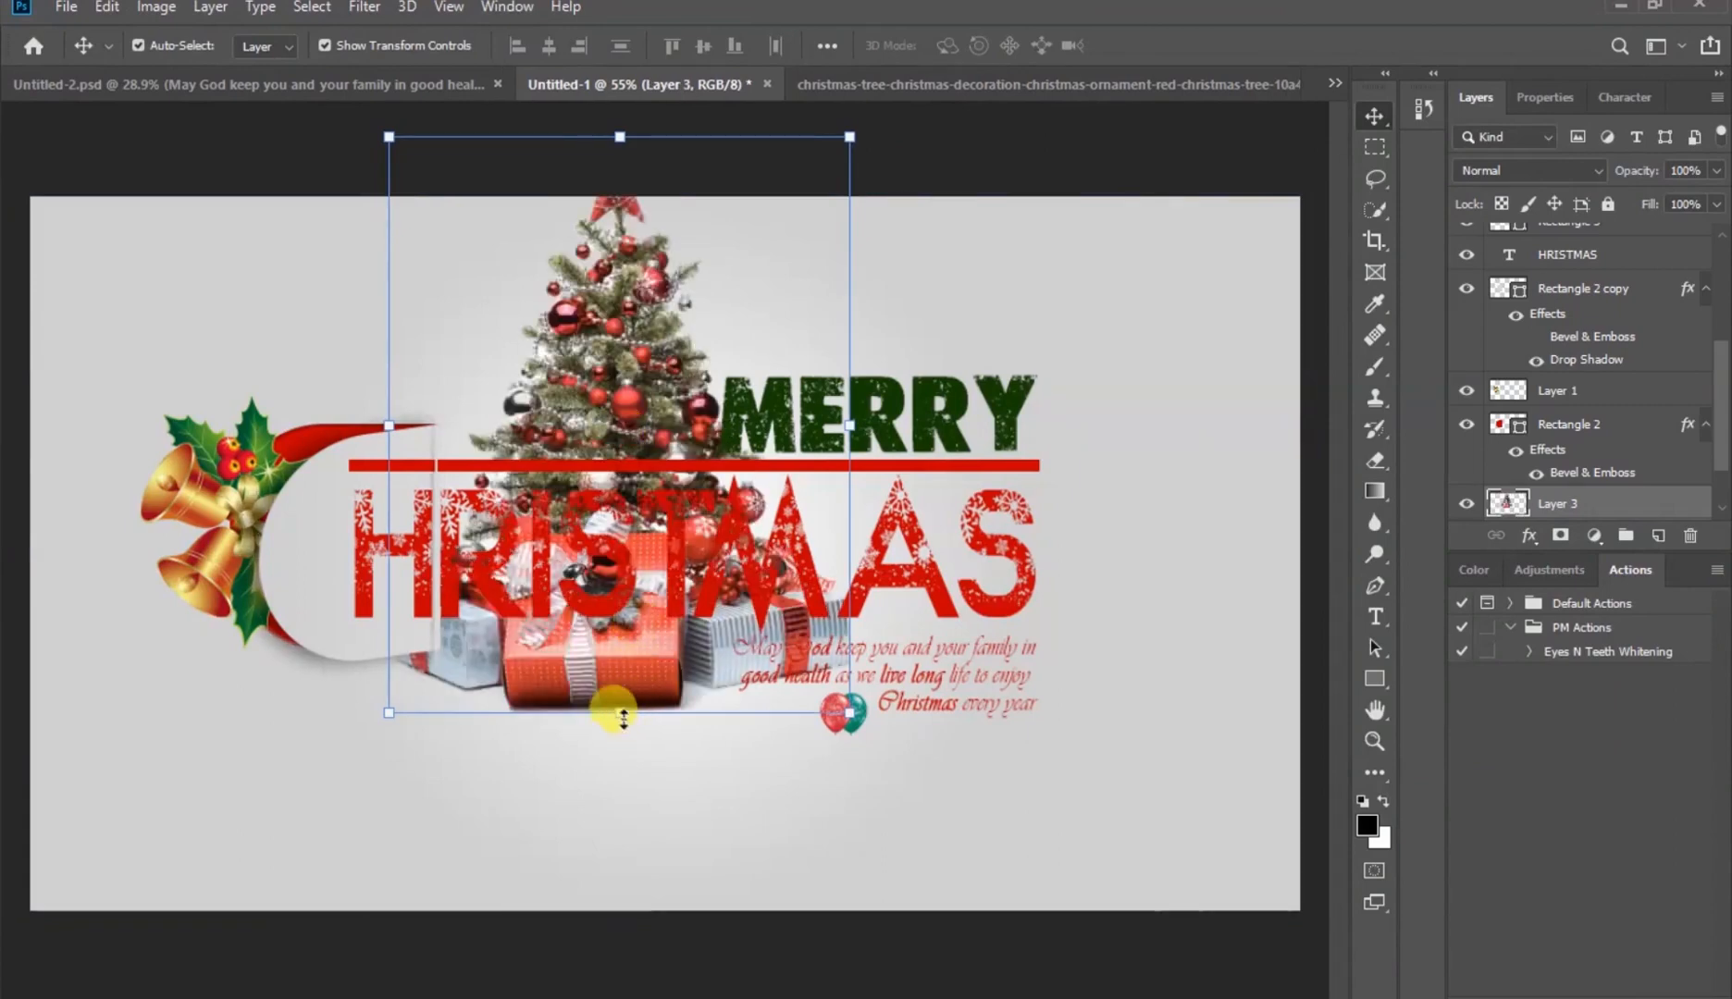
drag(615, 710, 585, 411)
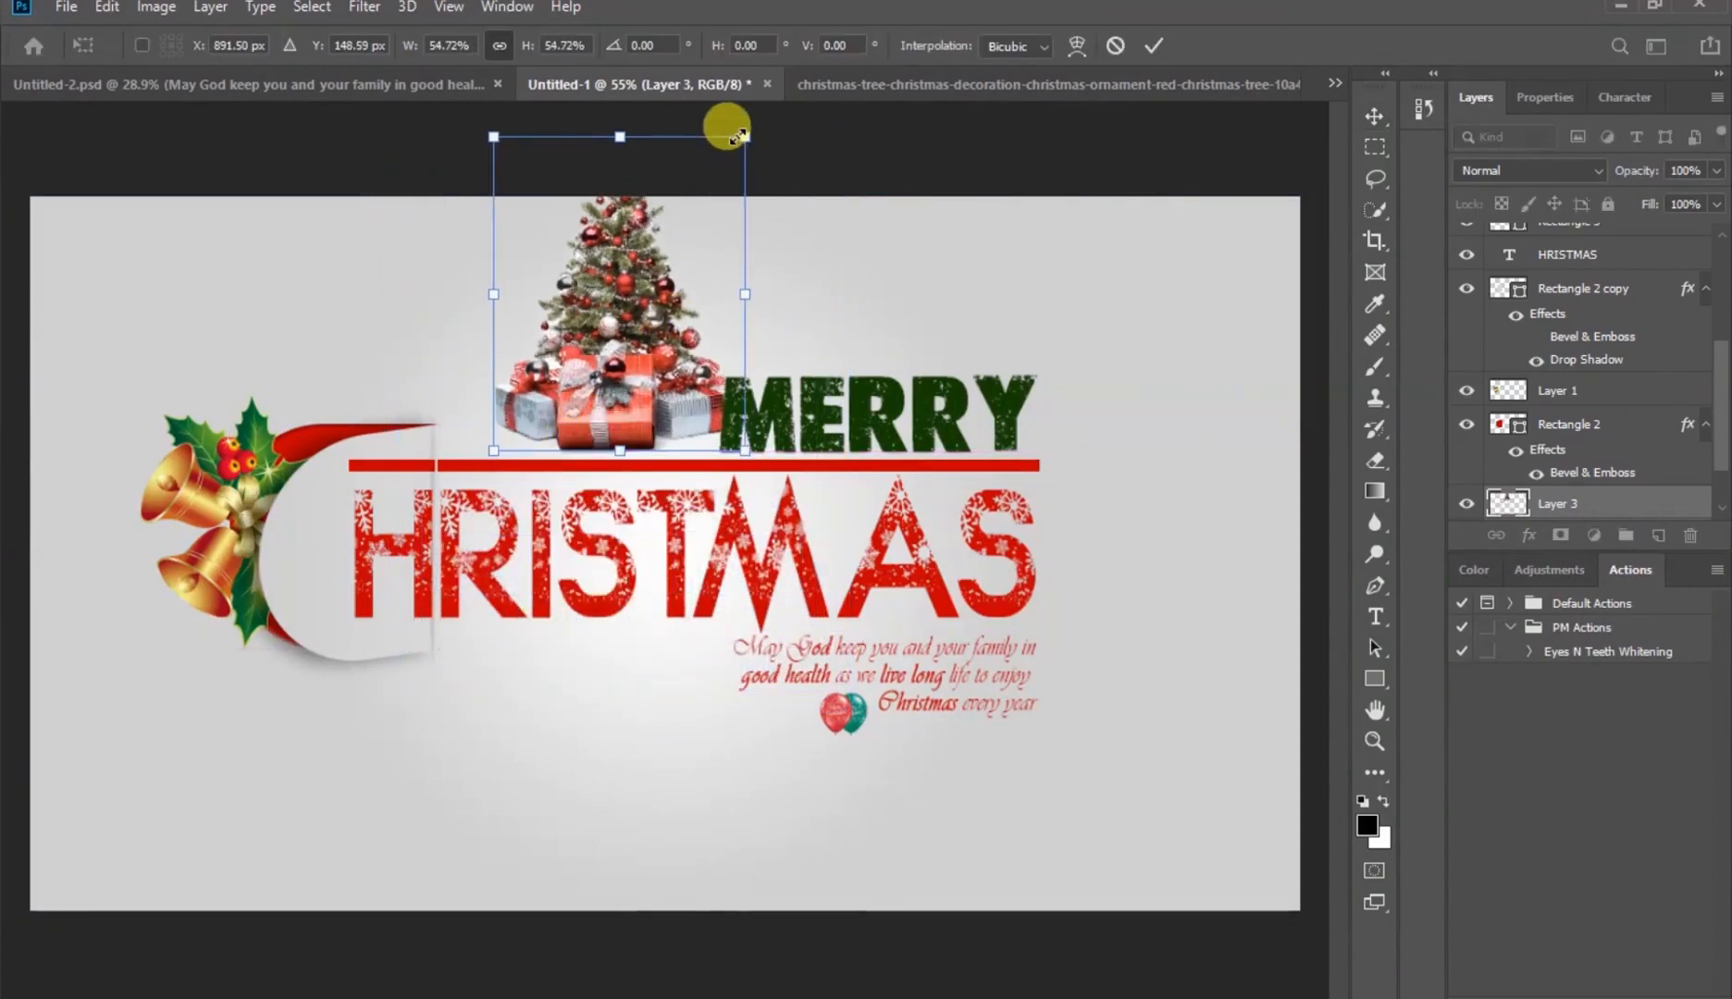
drag(731, 130, 618, 278)
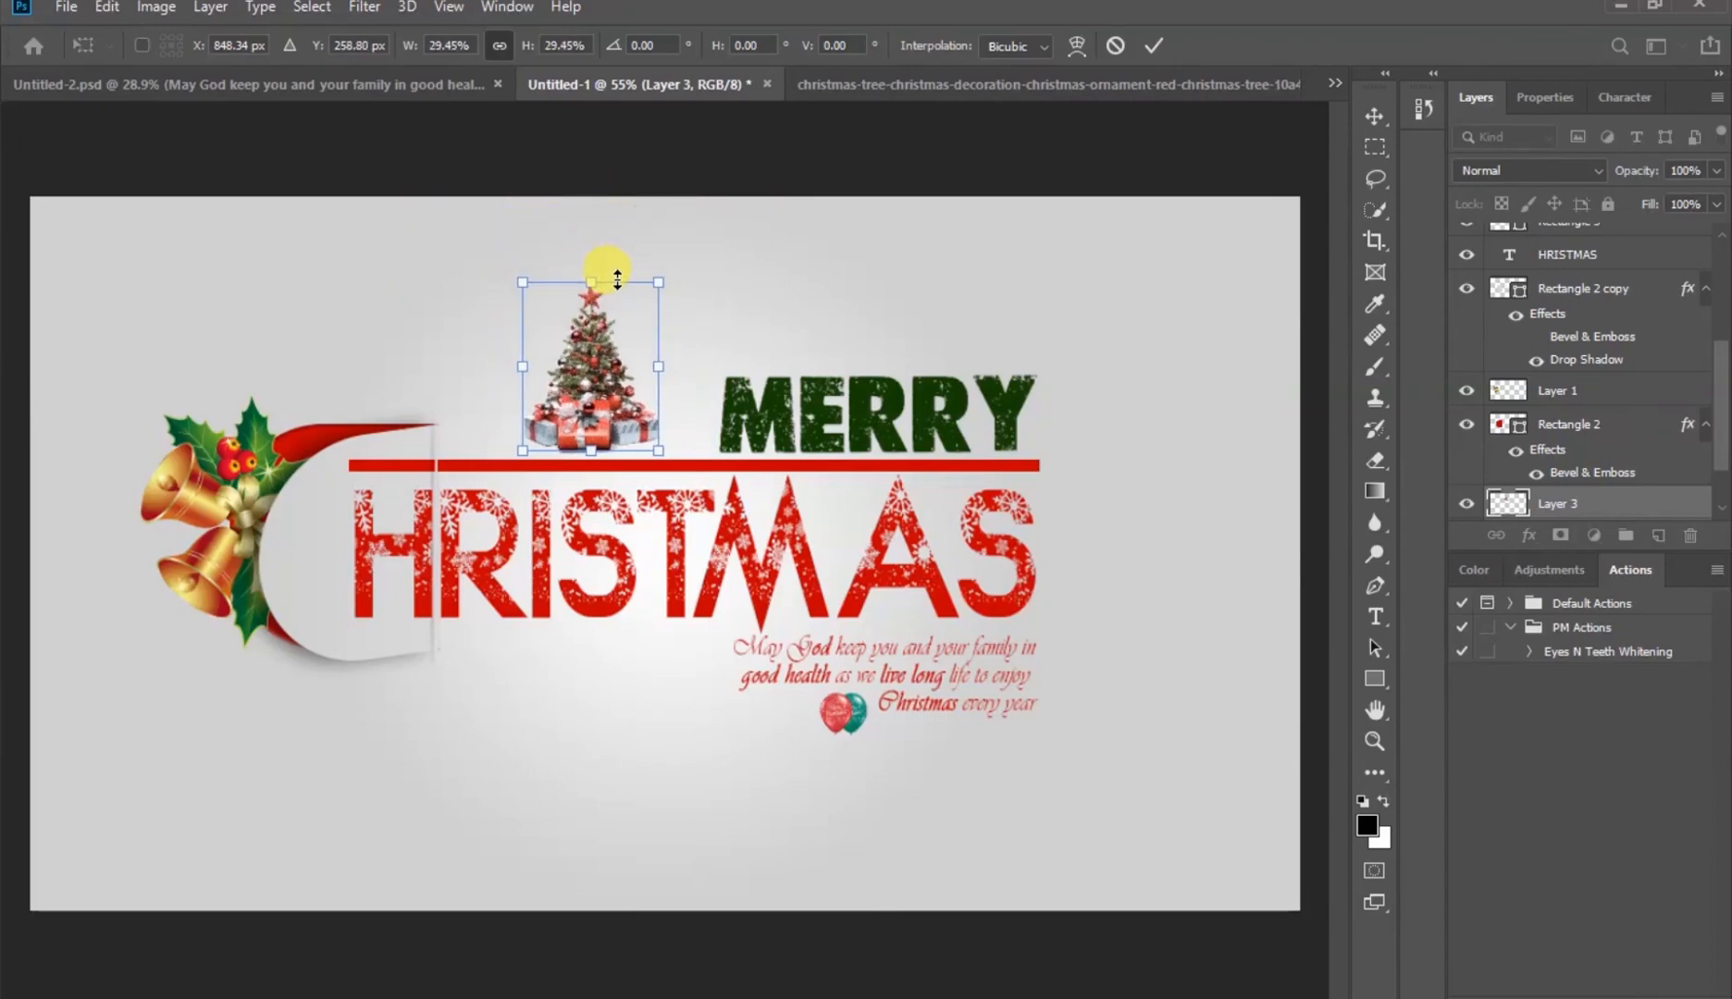
click(1153, 45)
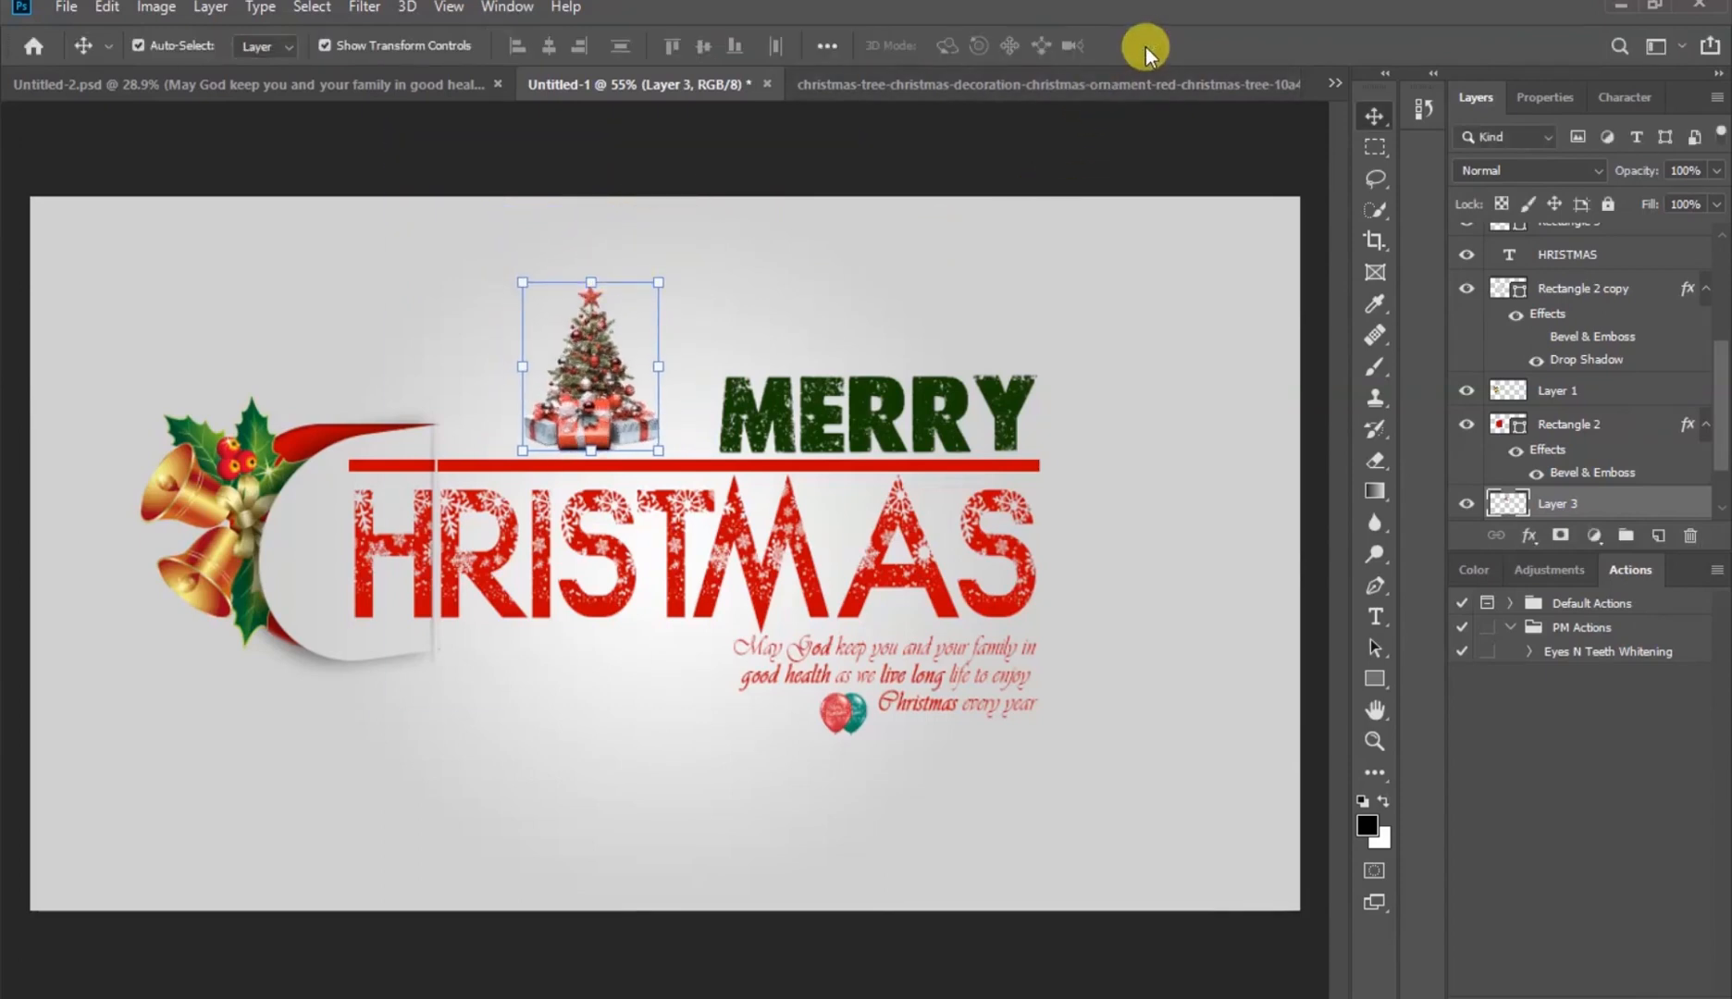
Replace the letter A in the HRISTMAS text with blank spaces to leave a gap before the S
click(910, 553)
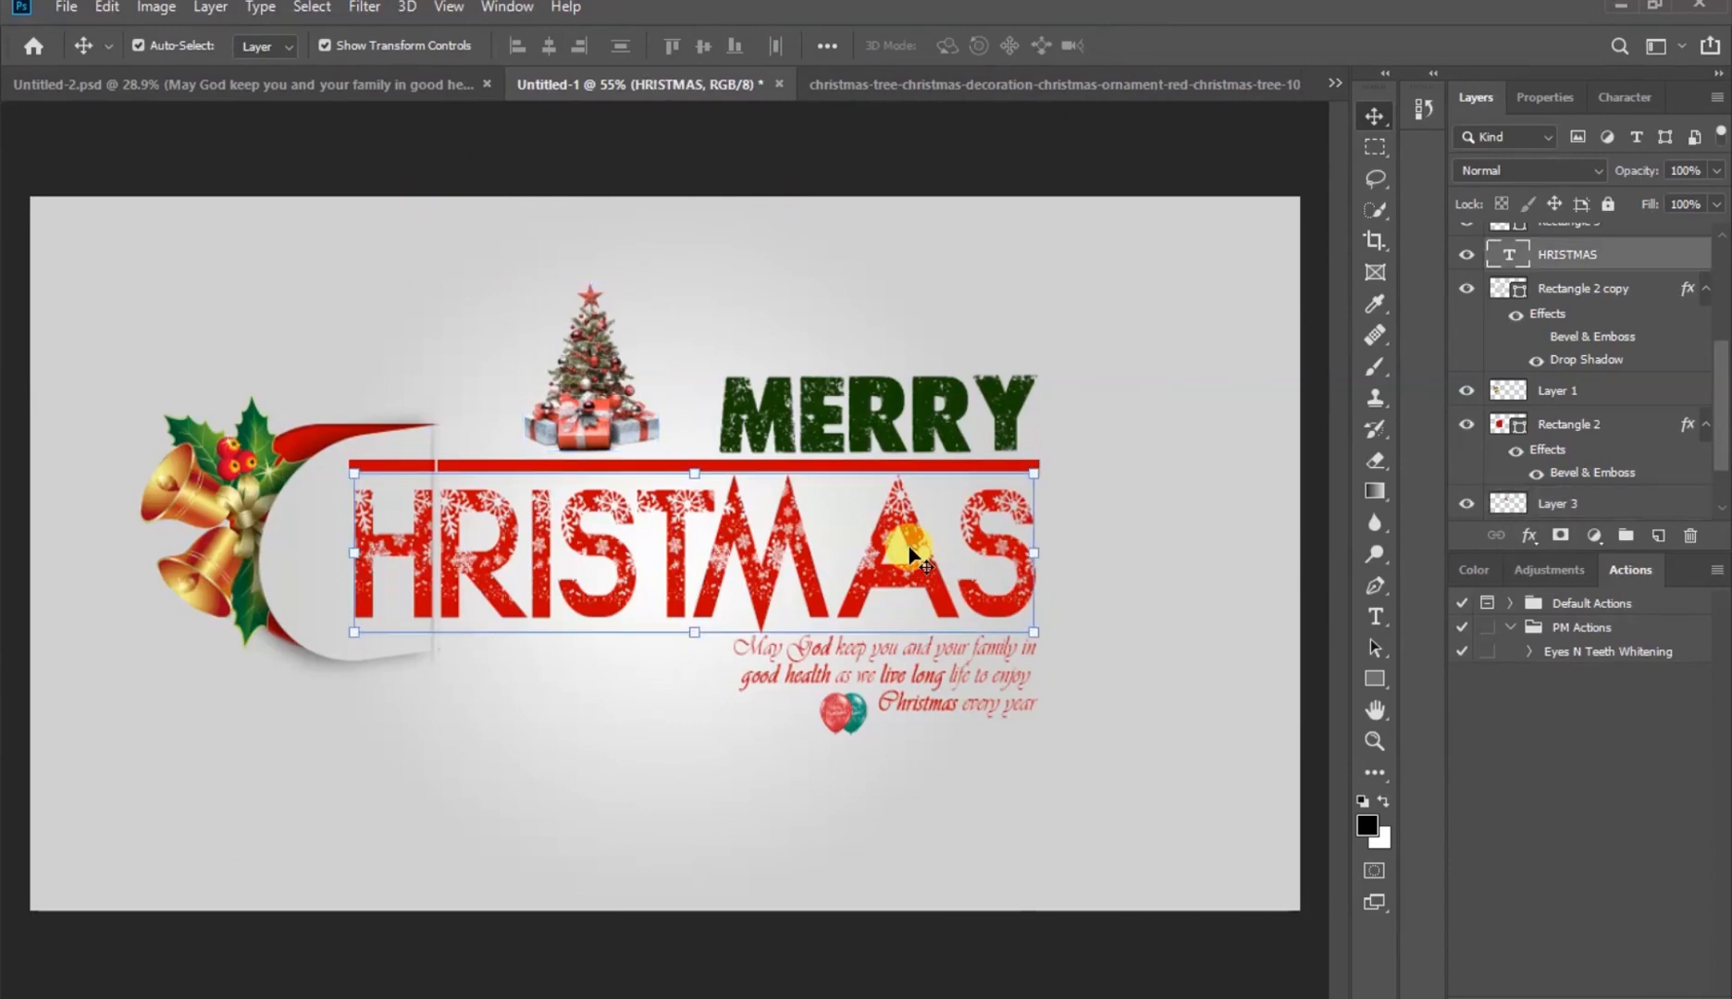
double_click(910, 553)
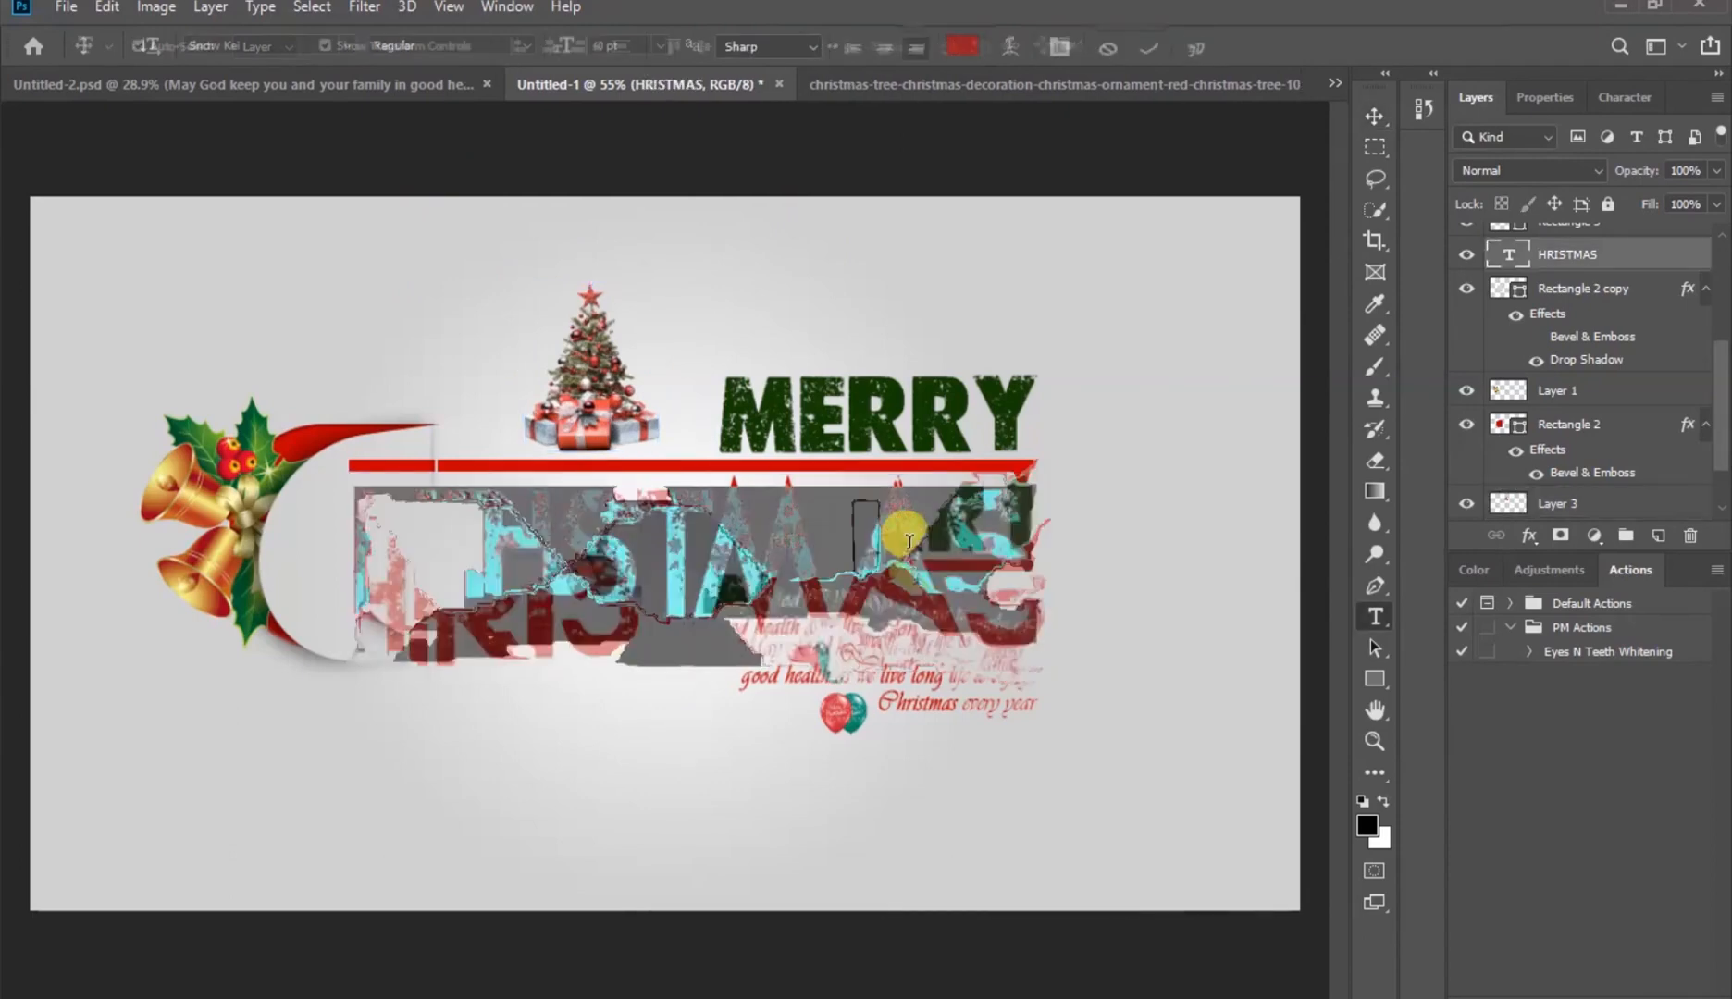
click(894, 541)
drag(894, 541, 914, 546)
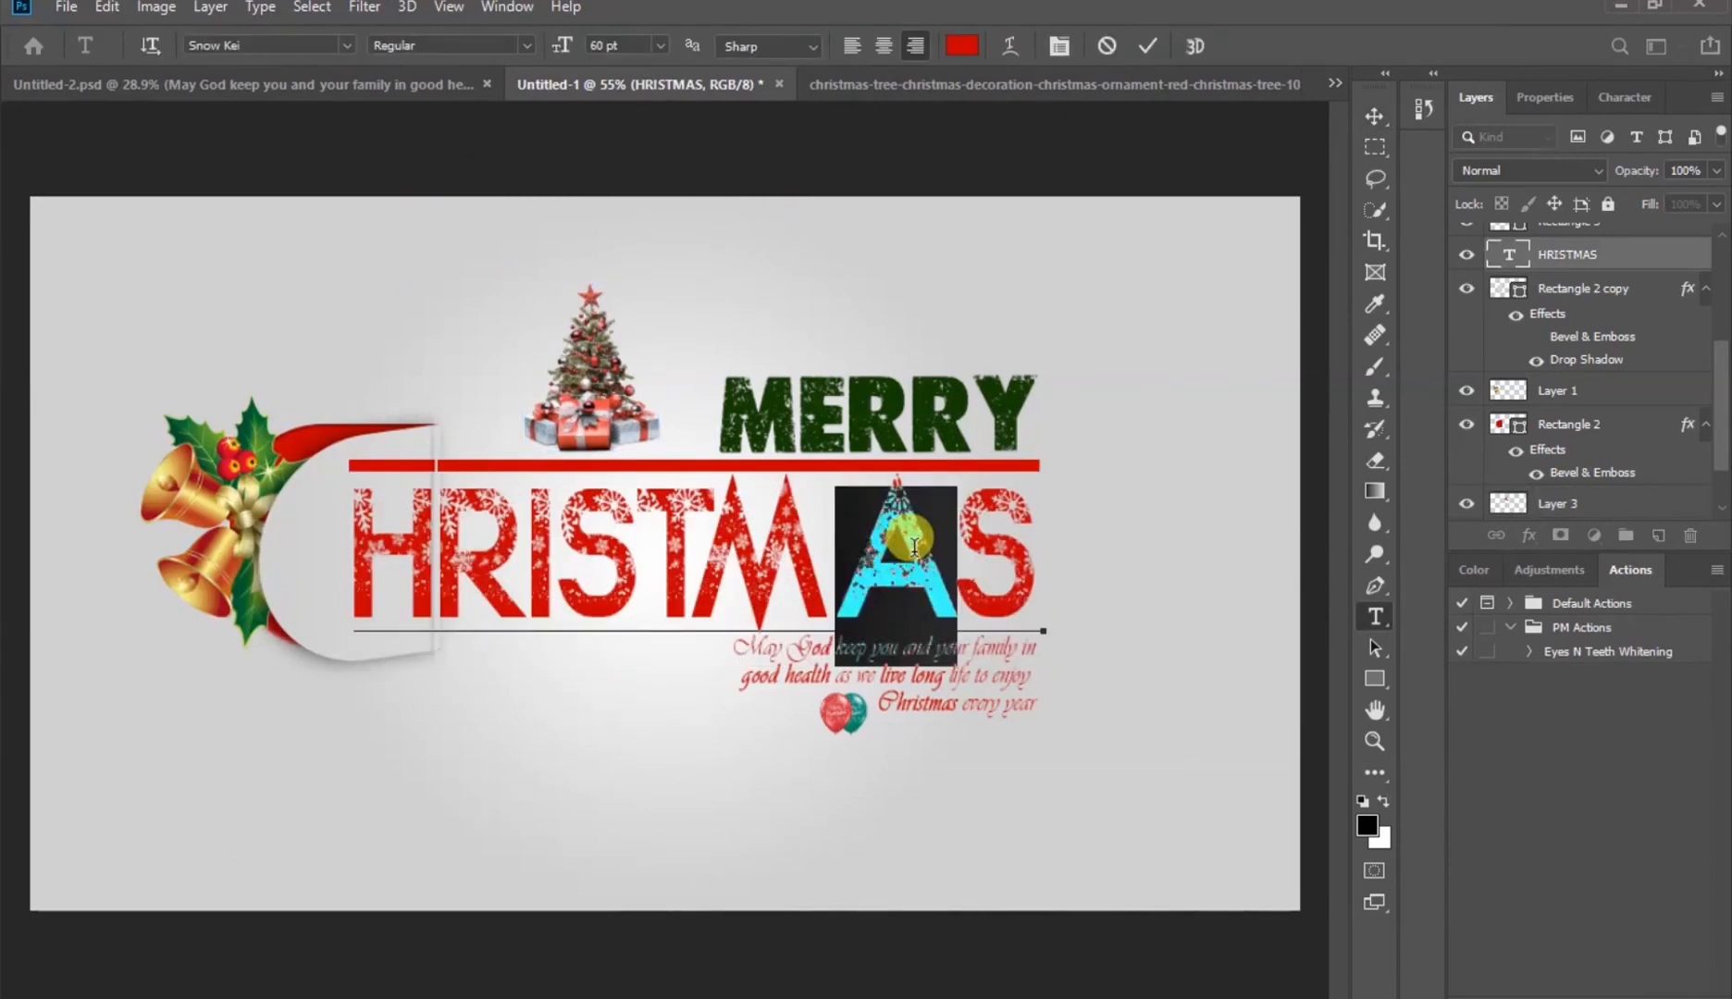
key(BackSpace)
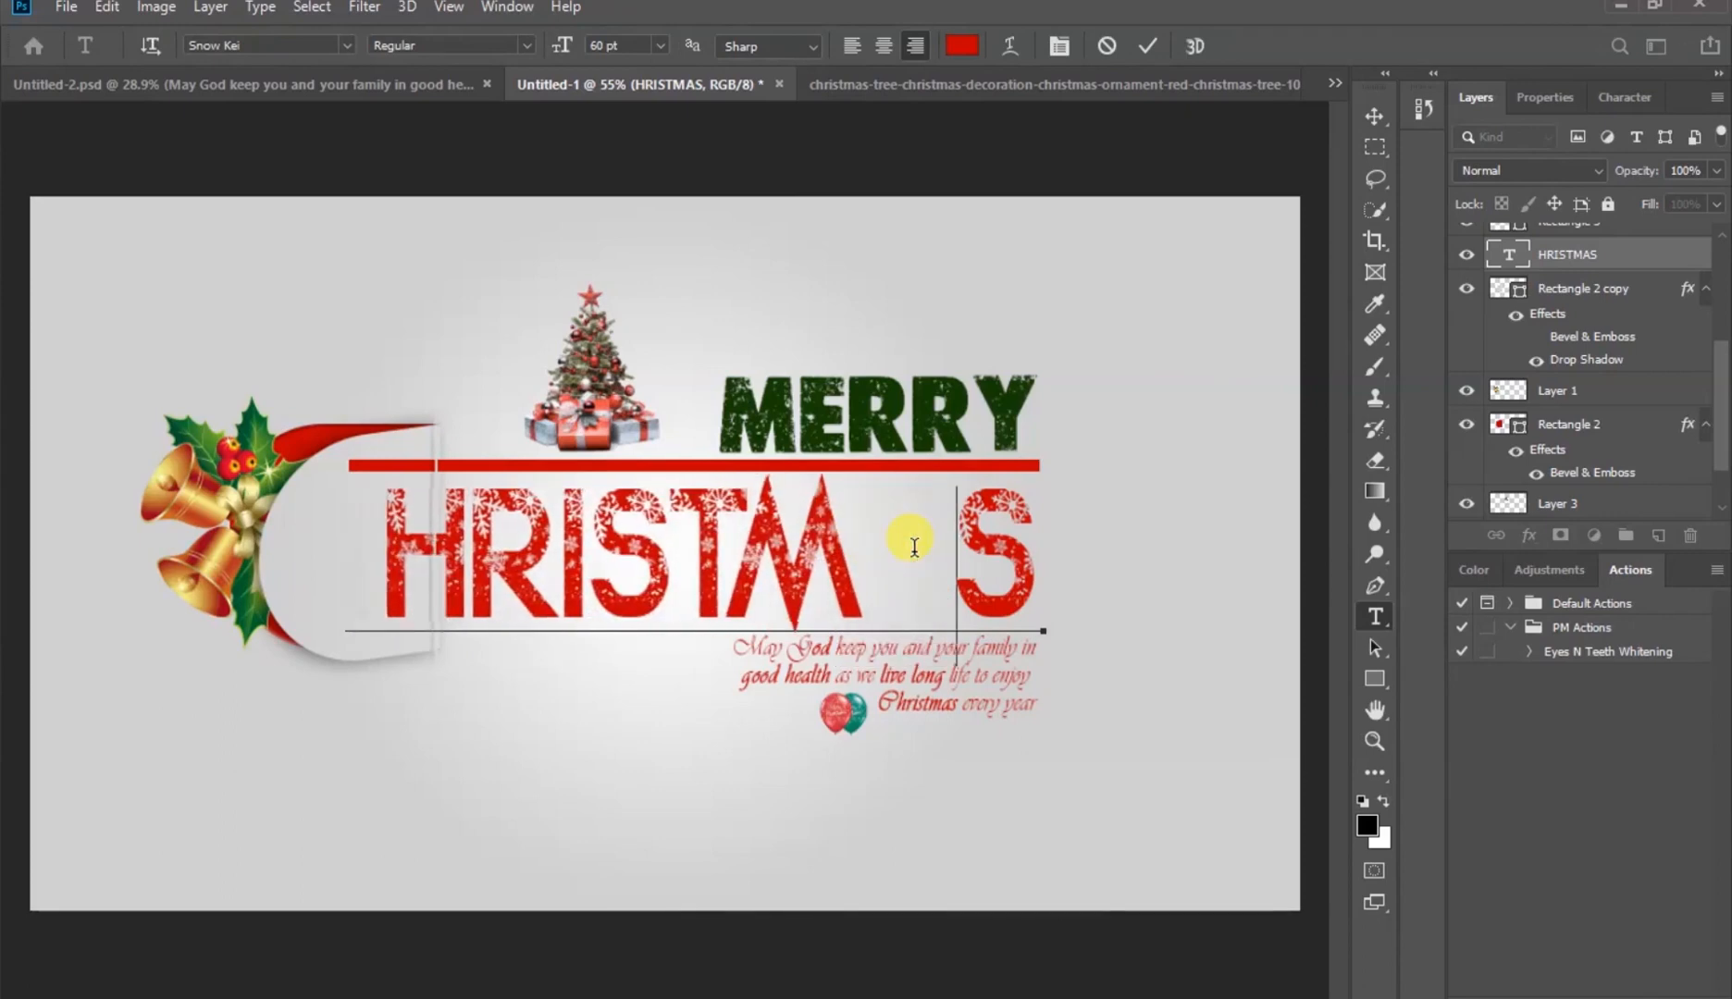
click(1147, 45)
key(v)
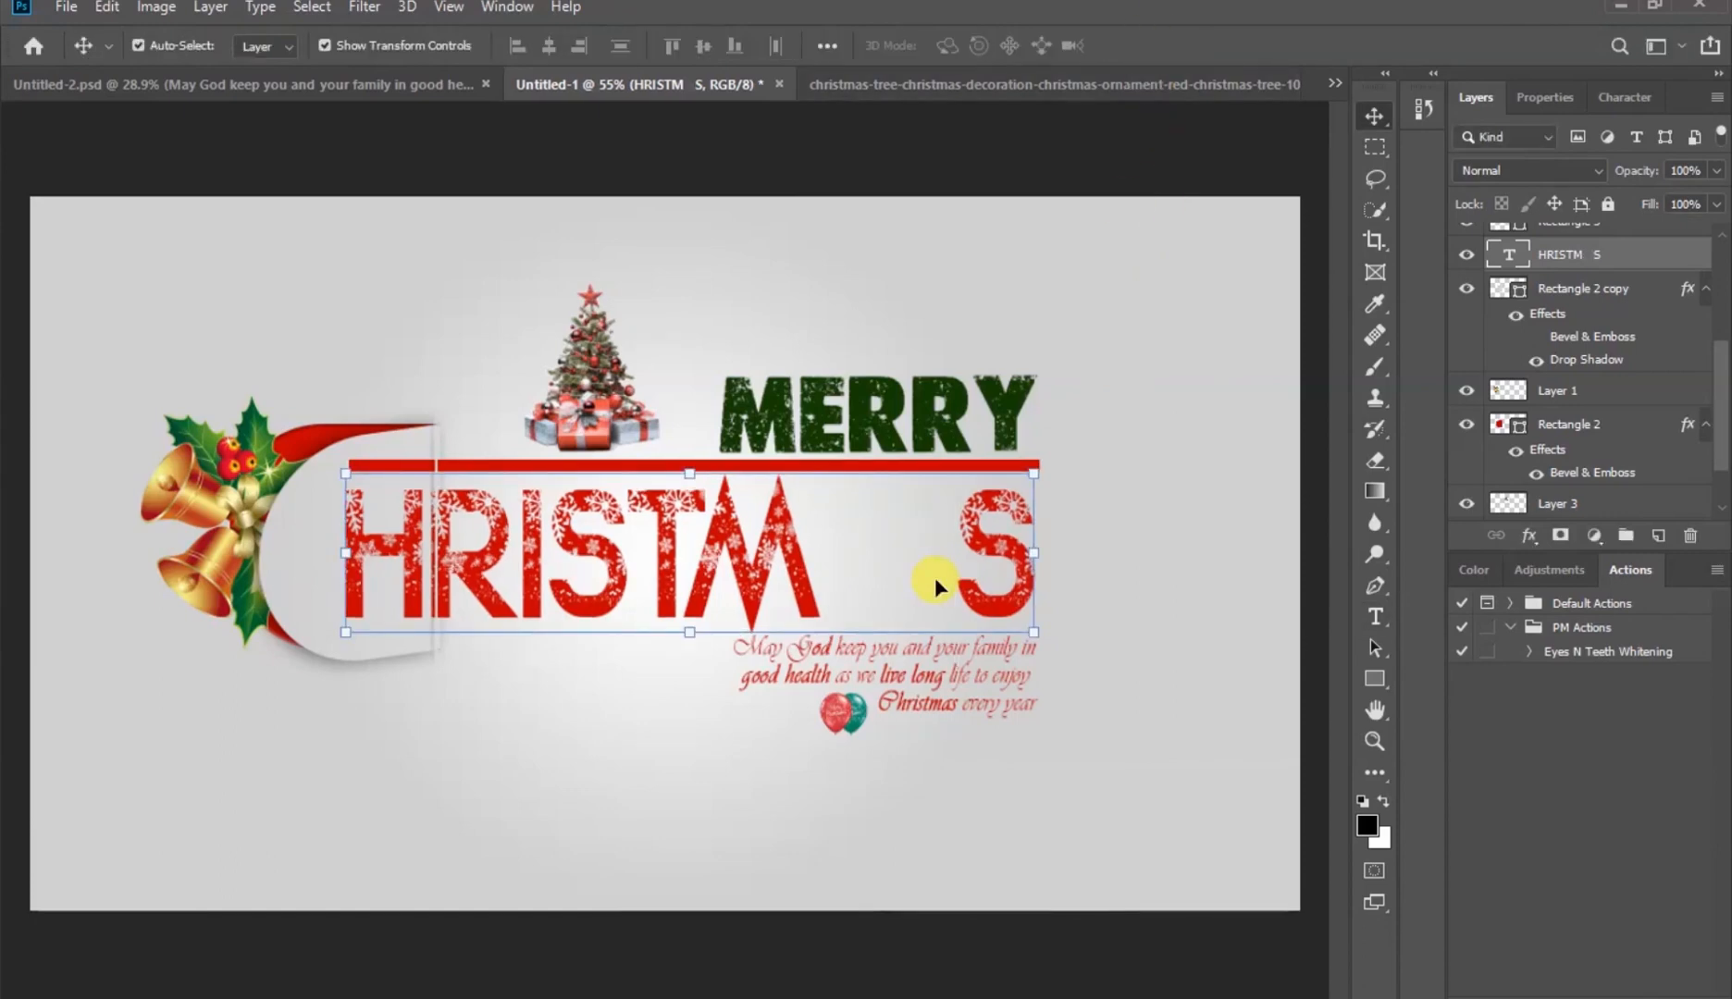
Nudge the gapped HRISTMAS text slightly rightward so its S lines up with the end of the red bar
key(Right)
key(Right)
key(Right)
key(Right)
key(Right)
key(Right)
key(Right)
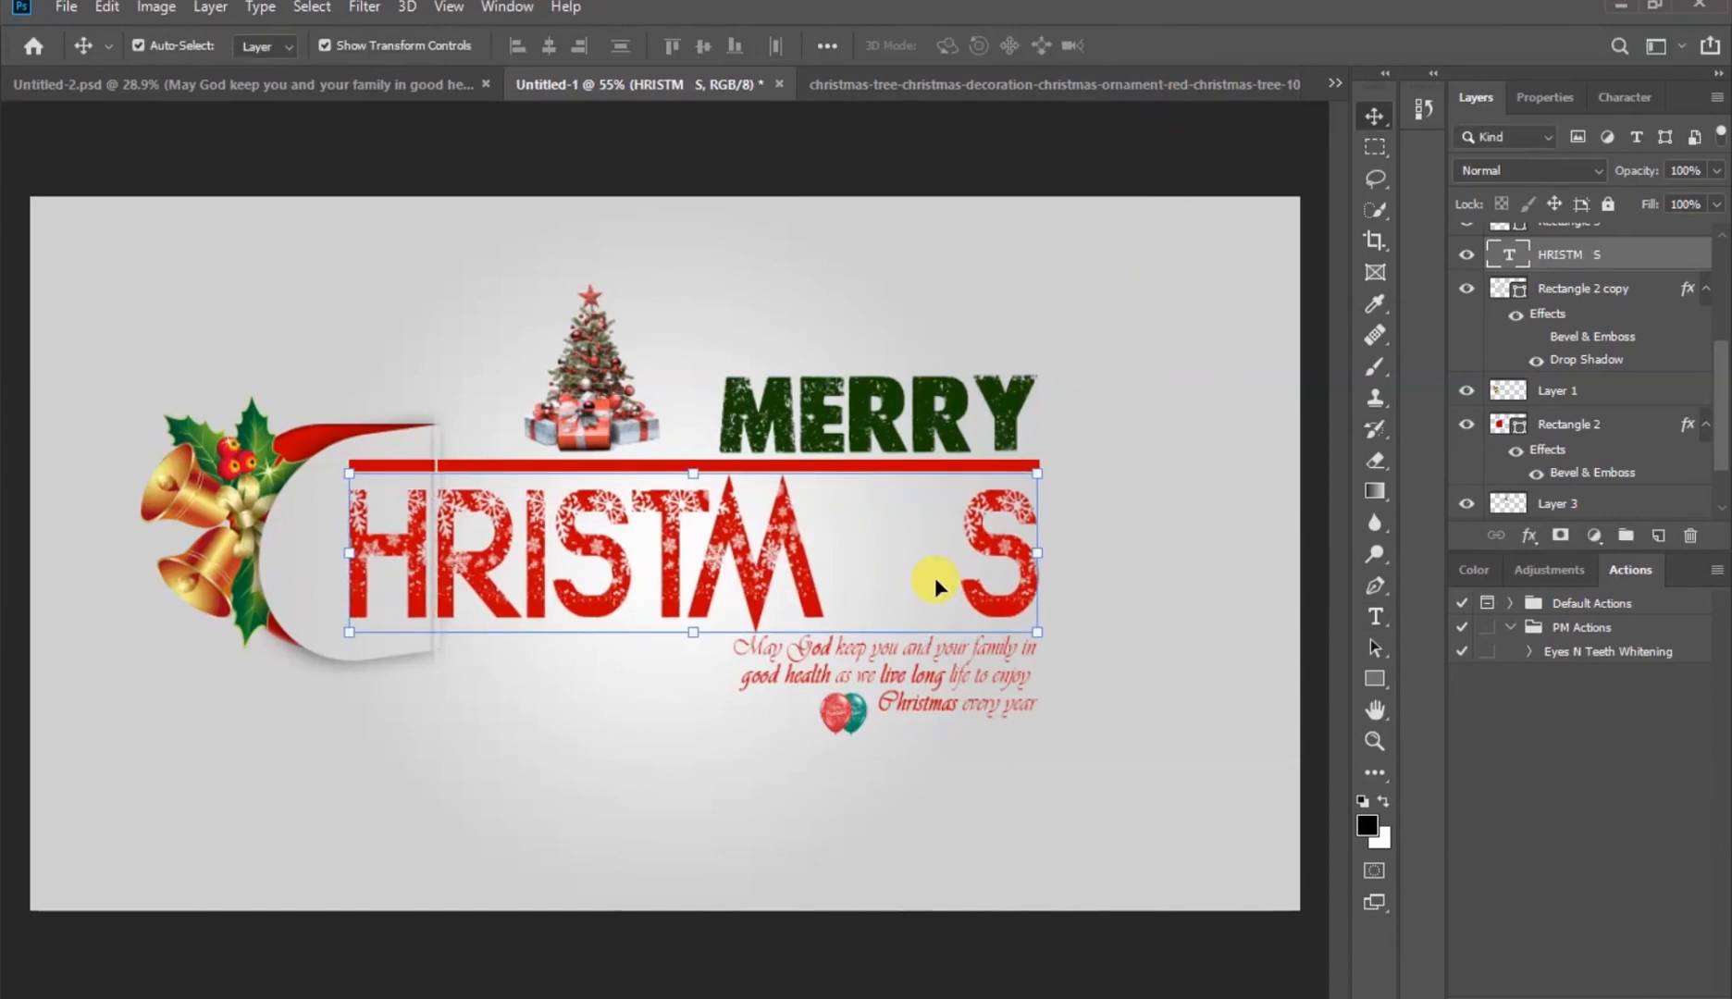
key(Right)
key(Right)
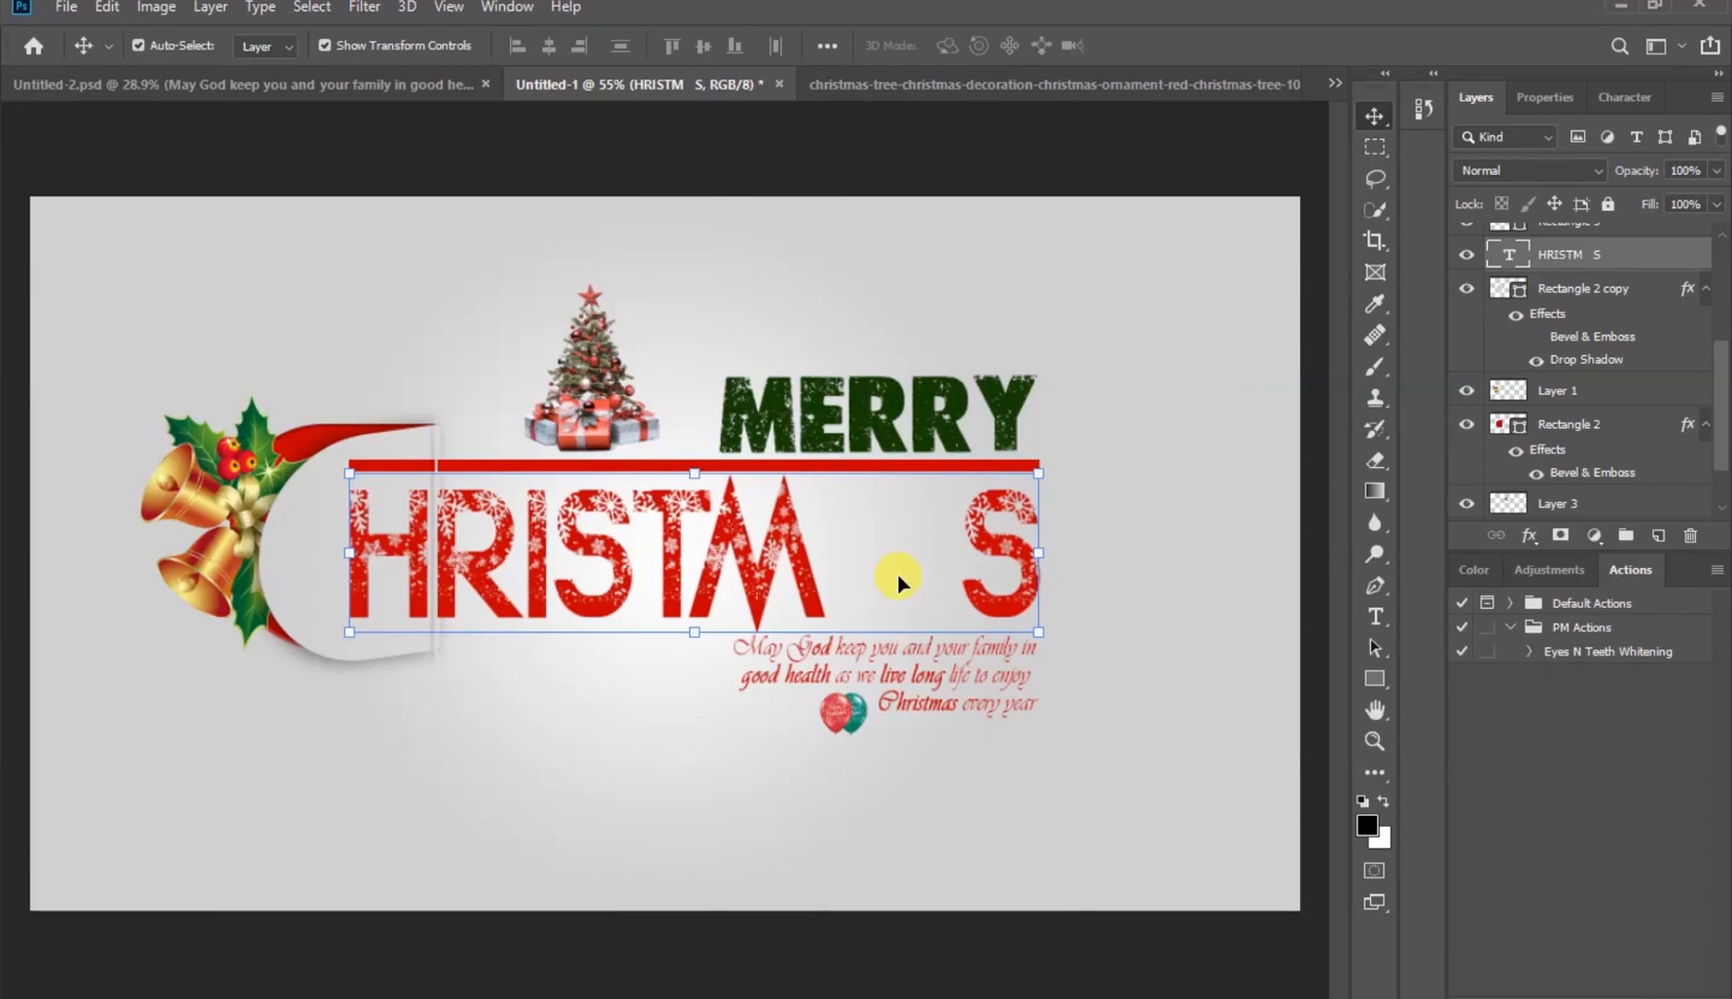
Duplicate the Christmas tree into the gap between M and S and scale the copy to 89.11% to fit below the red bar
click(589, 377)
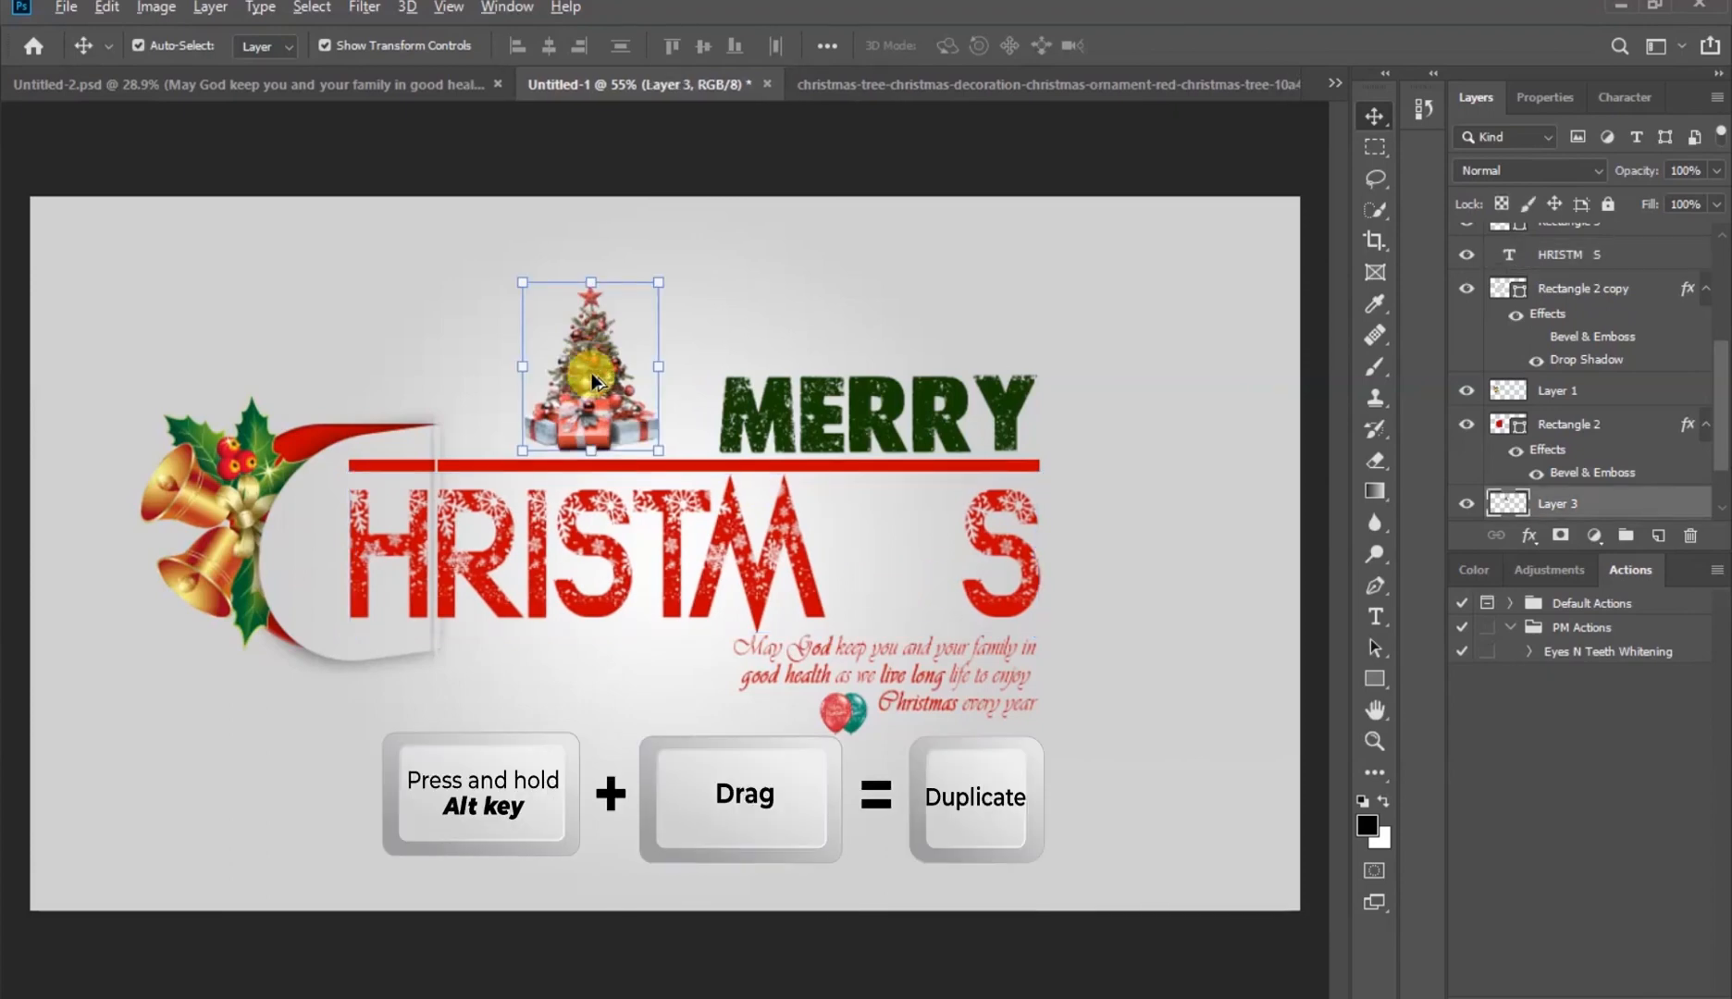
drag(592, 379, 896, 542)
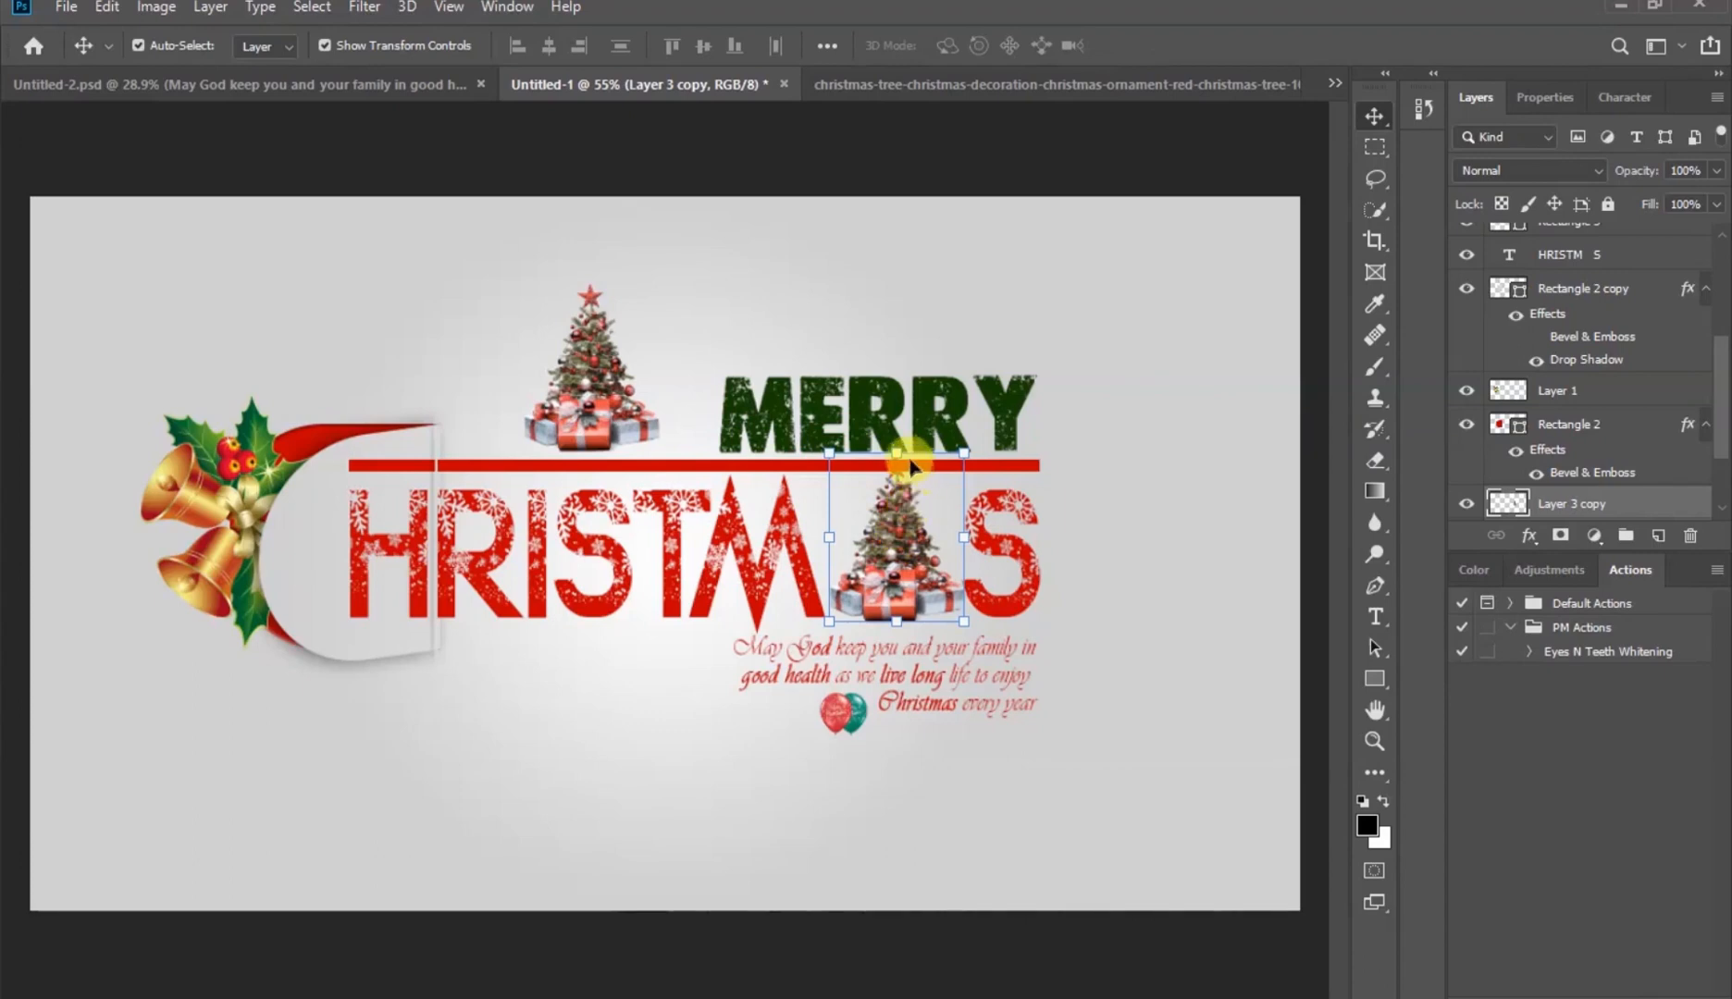
drag(897, 453, 899, 471)
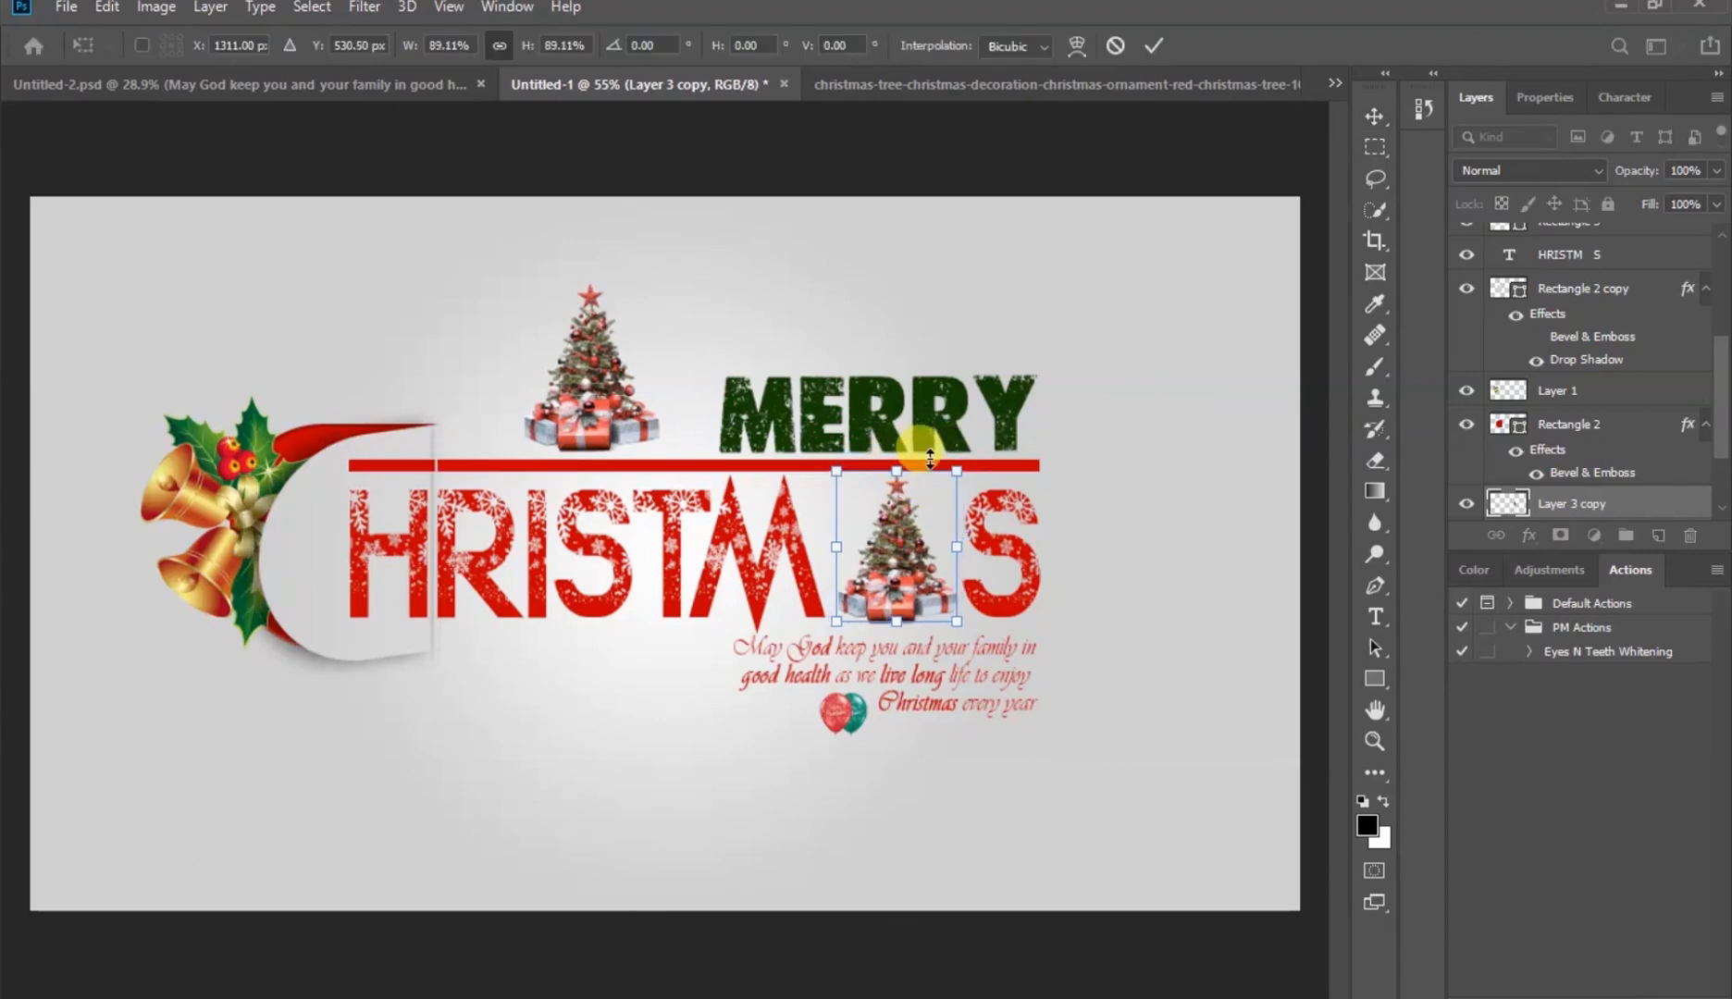
click(1154, 46)
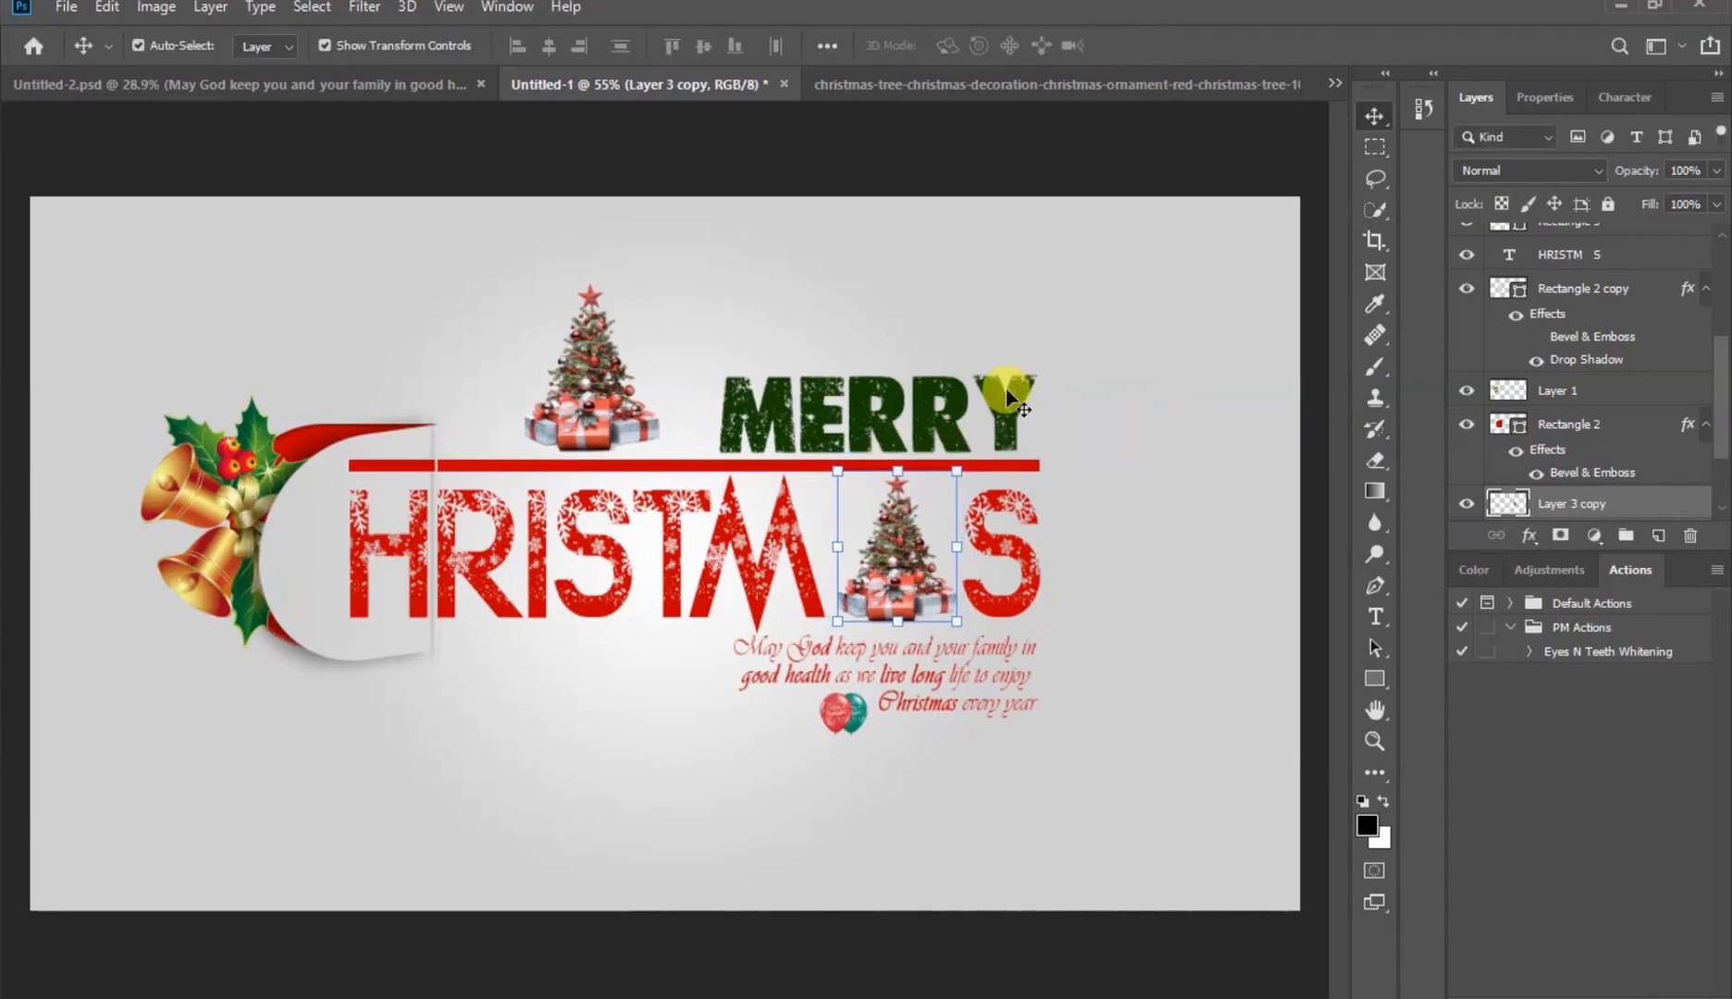
Nudge the smaller tree slightly down to line up with the HRISTMAS lettering, then deselect all layers
key(Down)
key(Down)
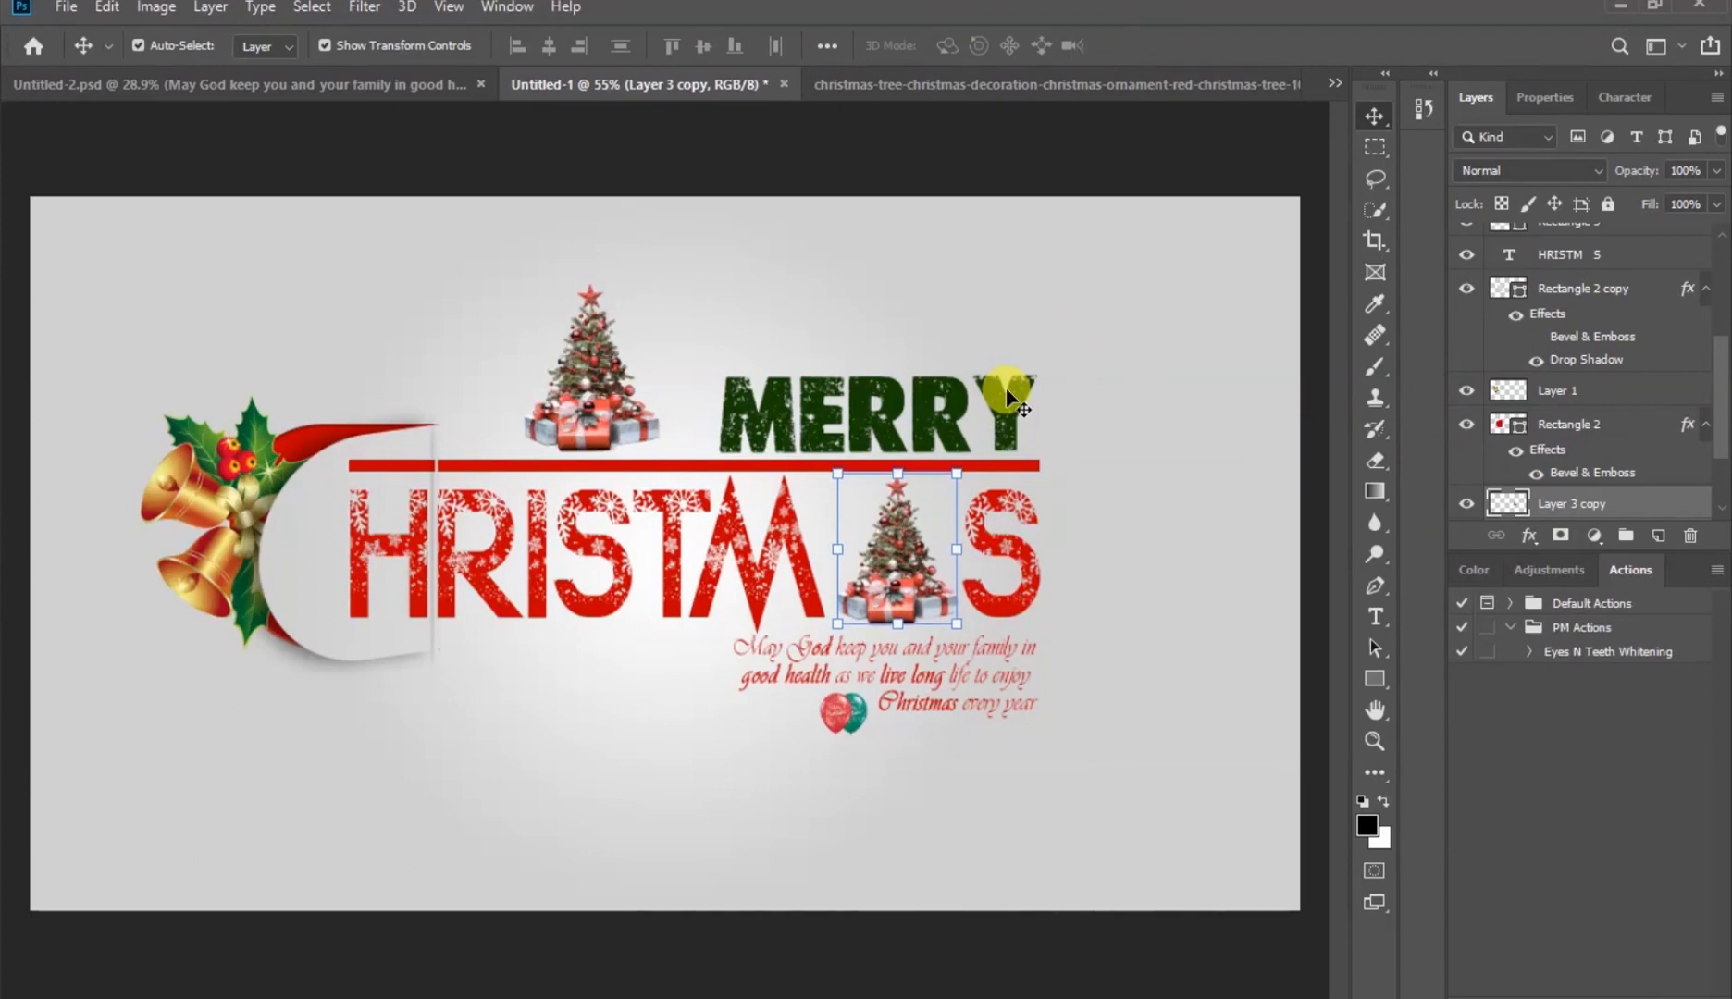
click(1168, 393)
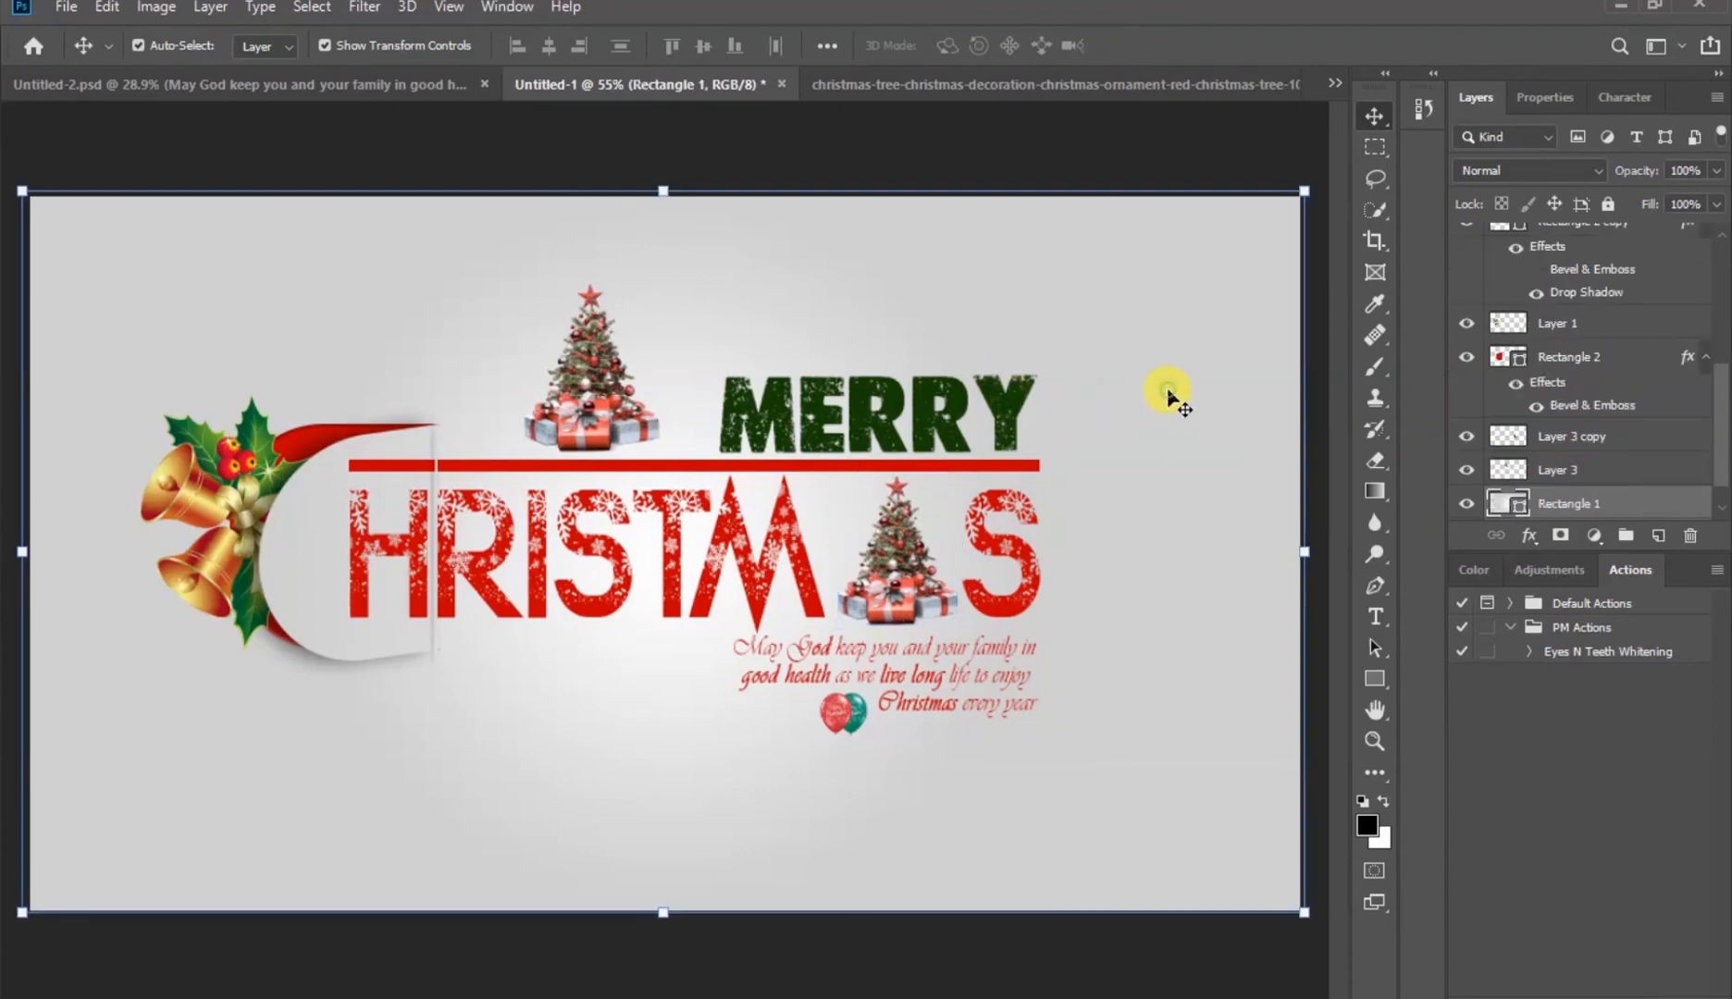
click(1164, 979)
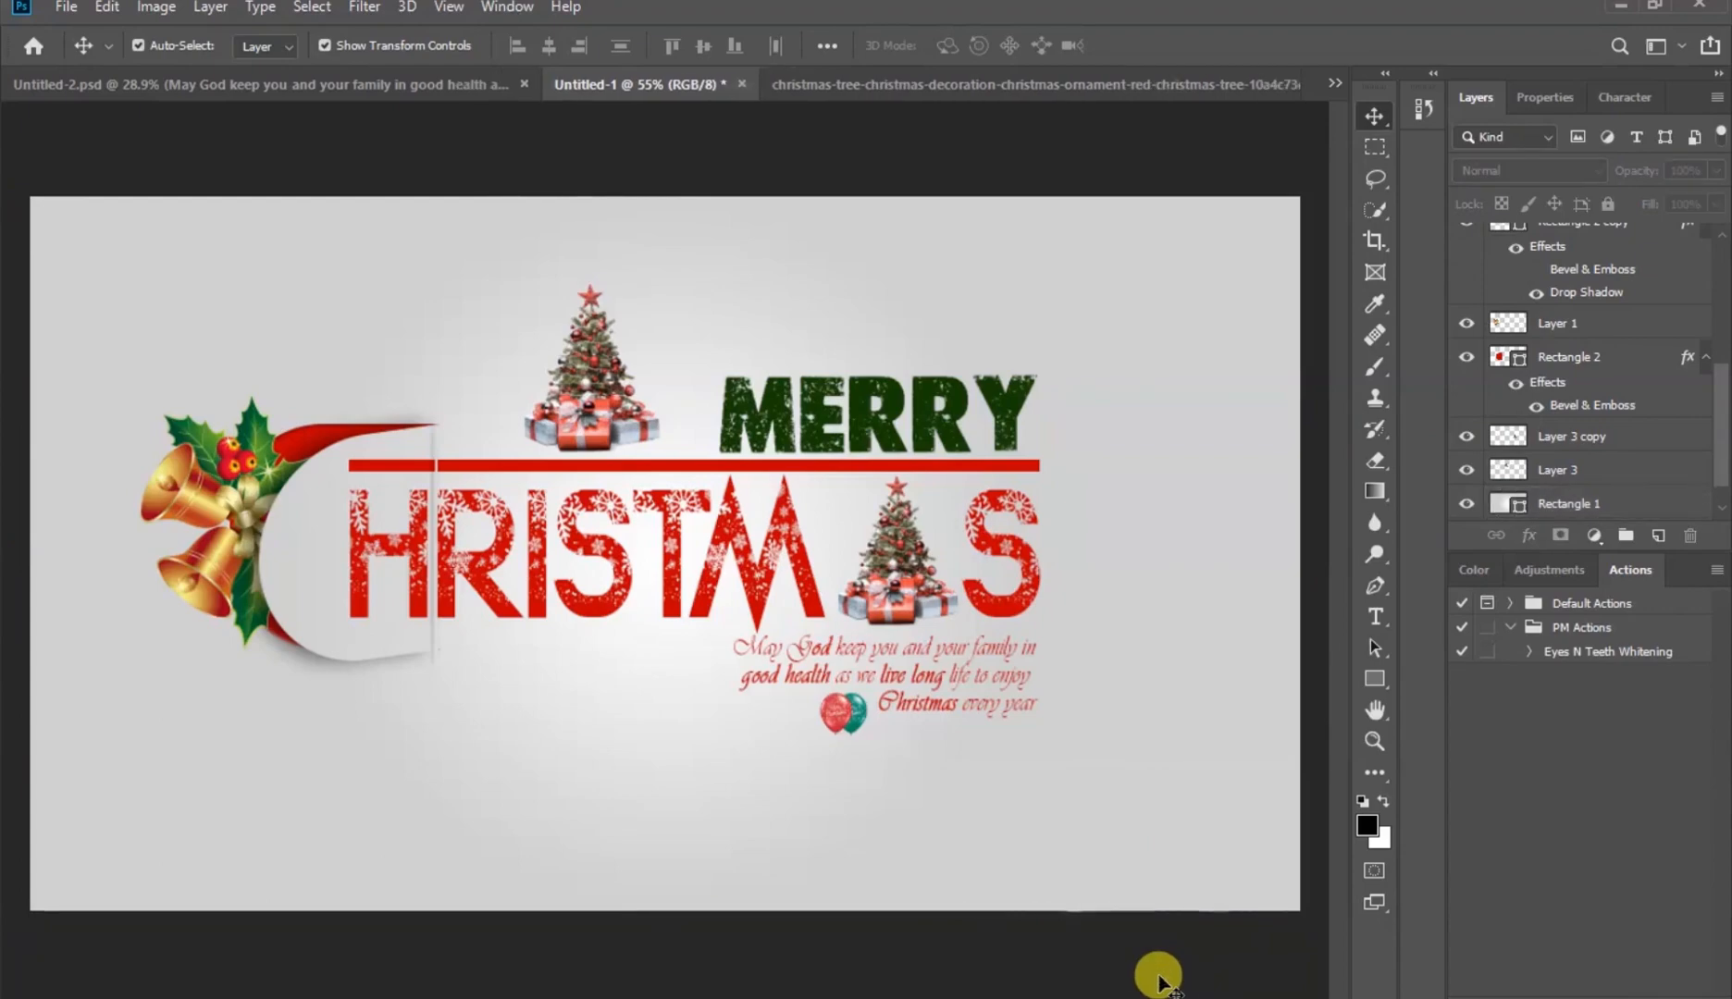
Save the finished graphic as a JPEG named Untitled-1 in the Merry Christmas folder
click(69, 13)
mouse_move(111, 358)
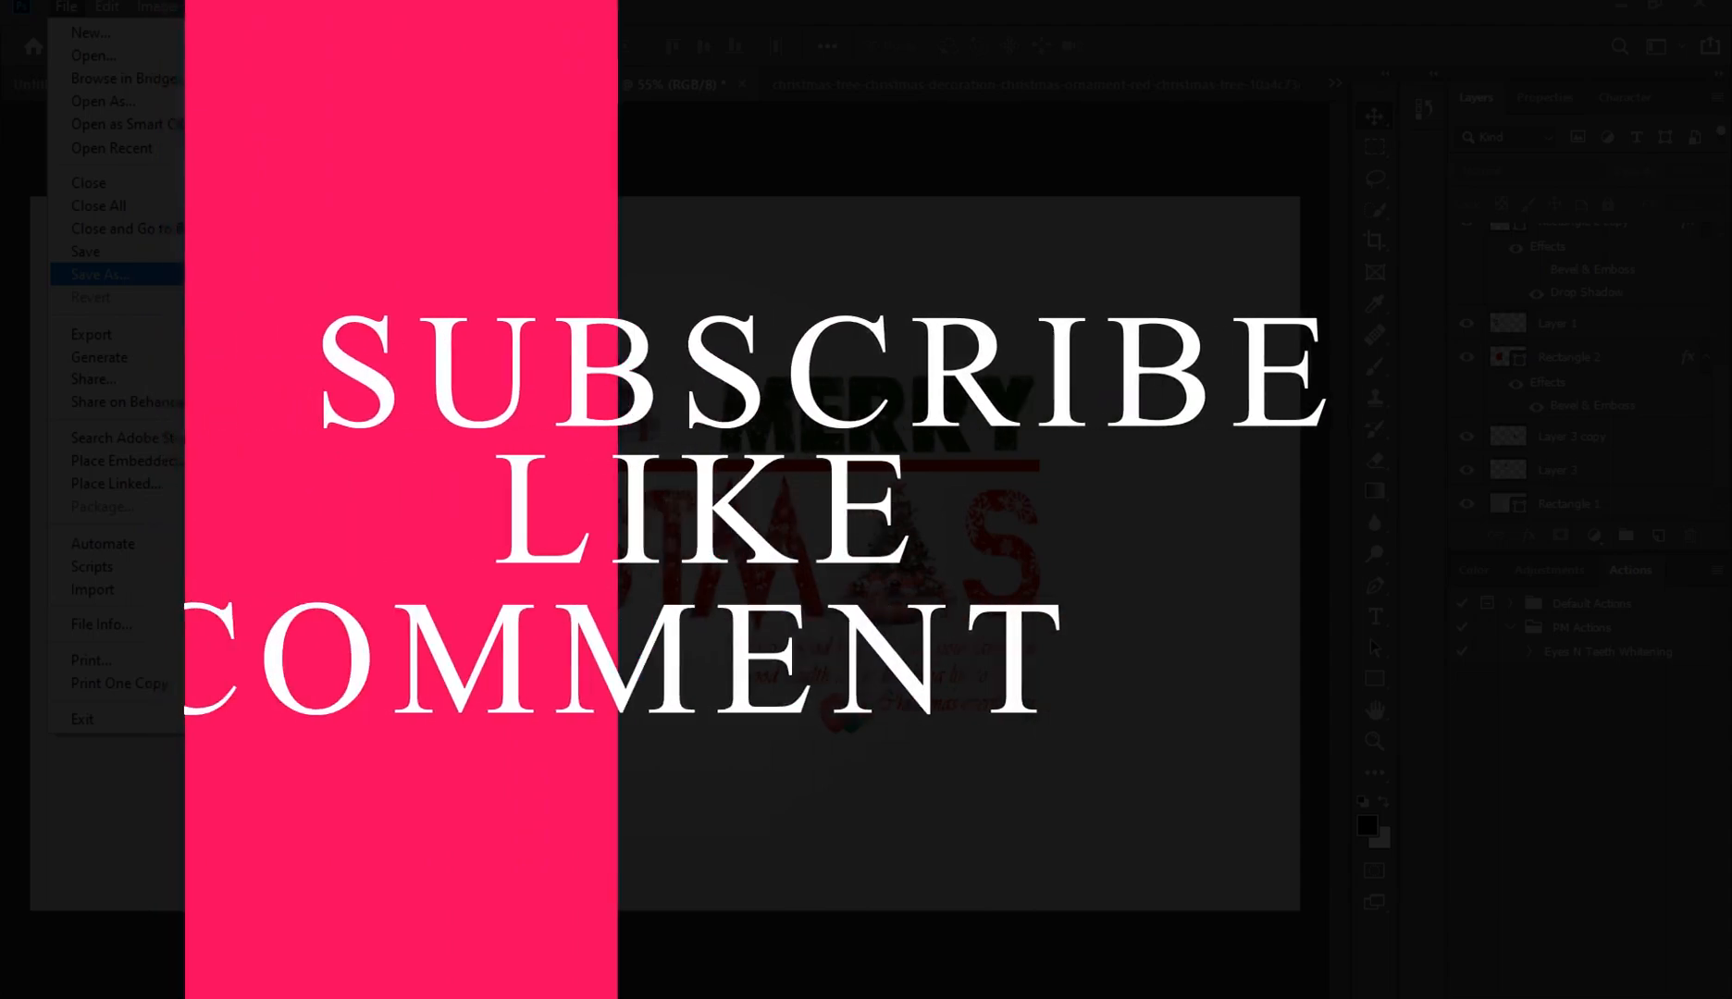
click(139, 275)
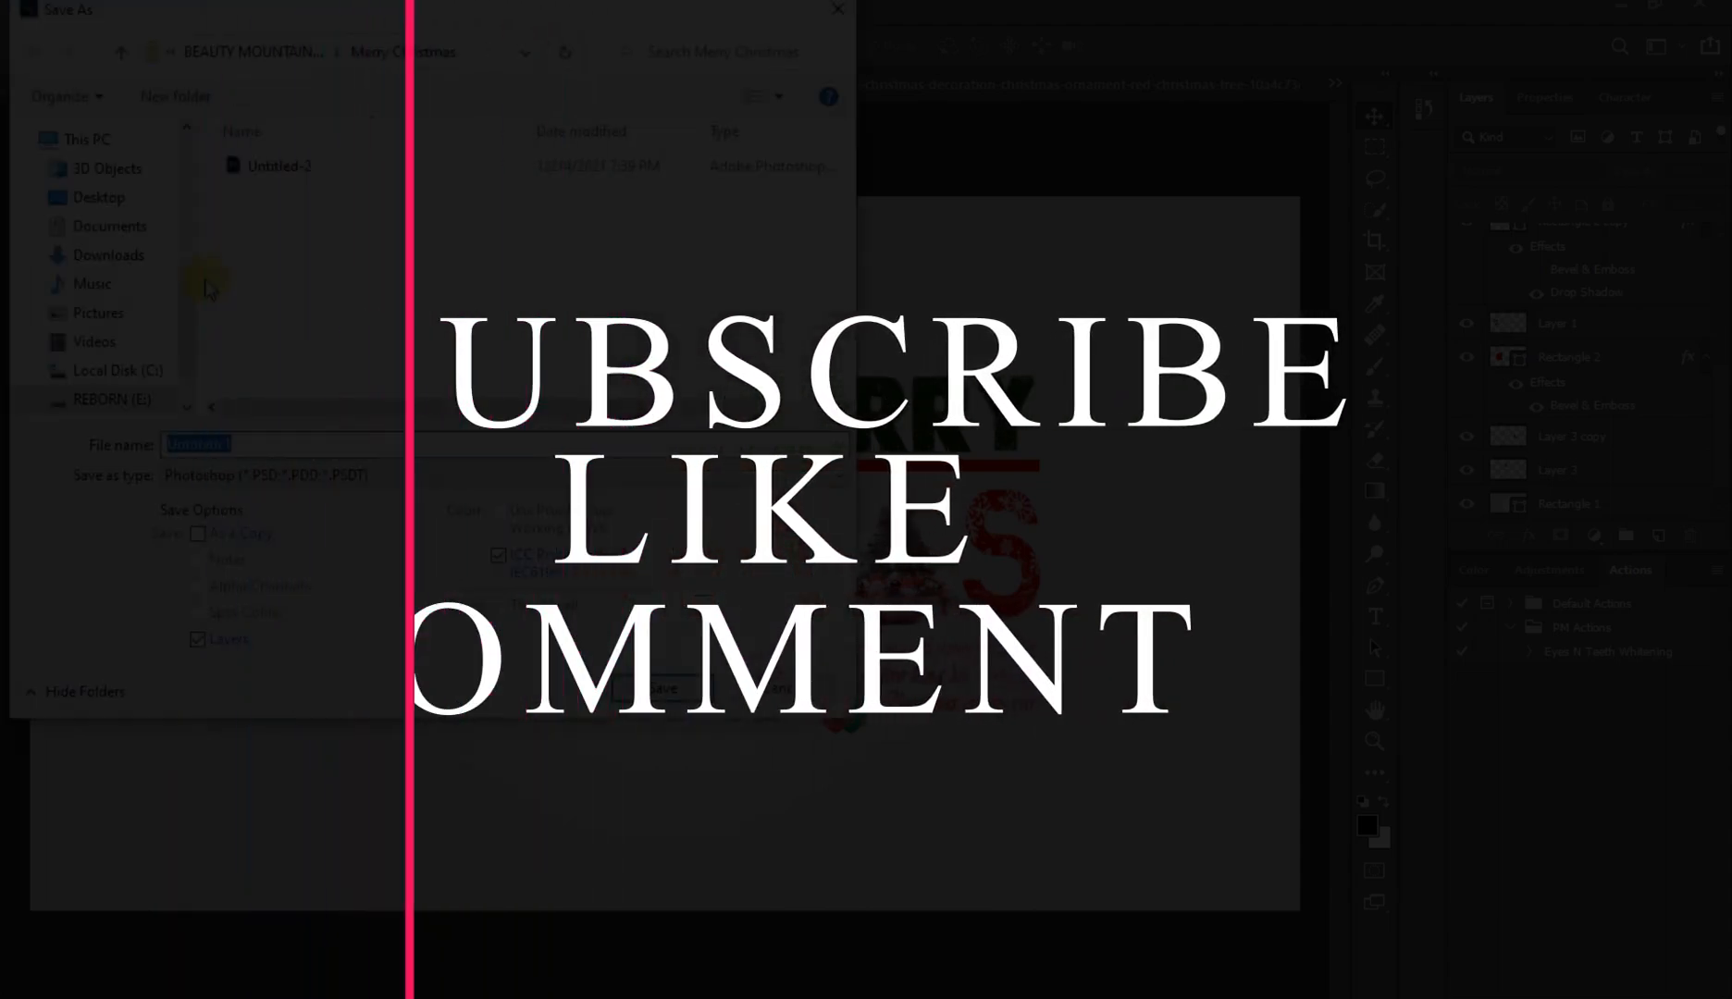
click(400, 477)
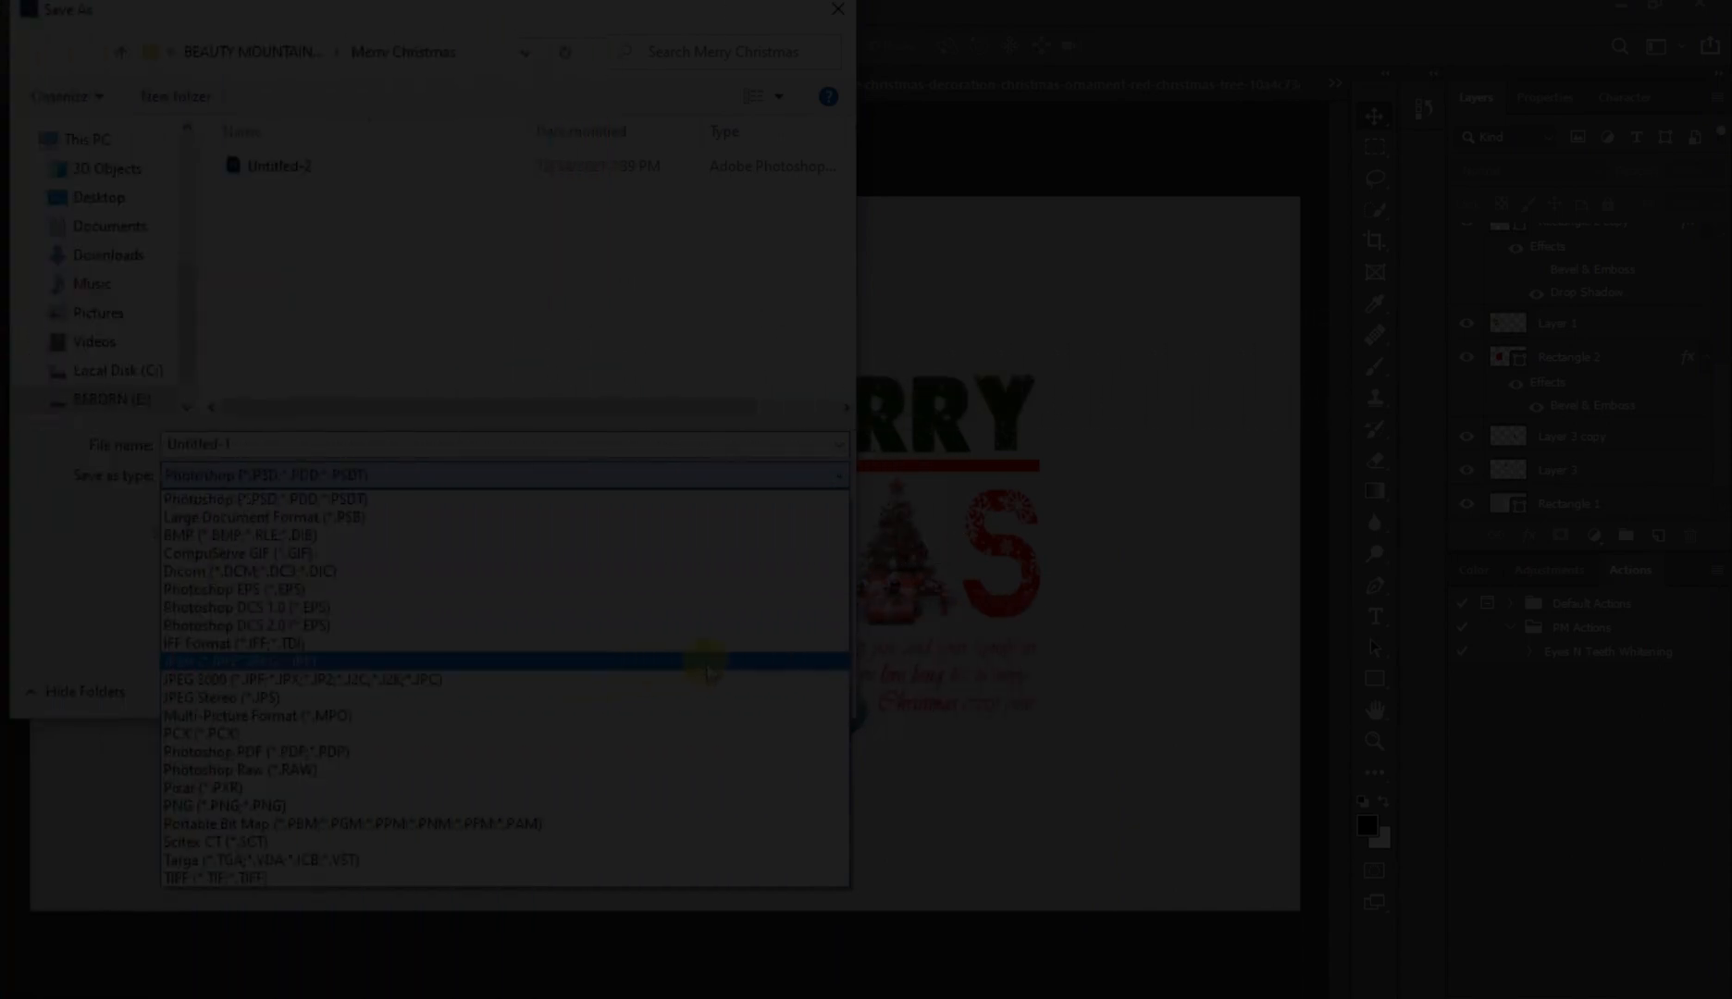
click(706, 662)
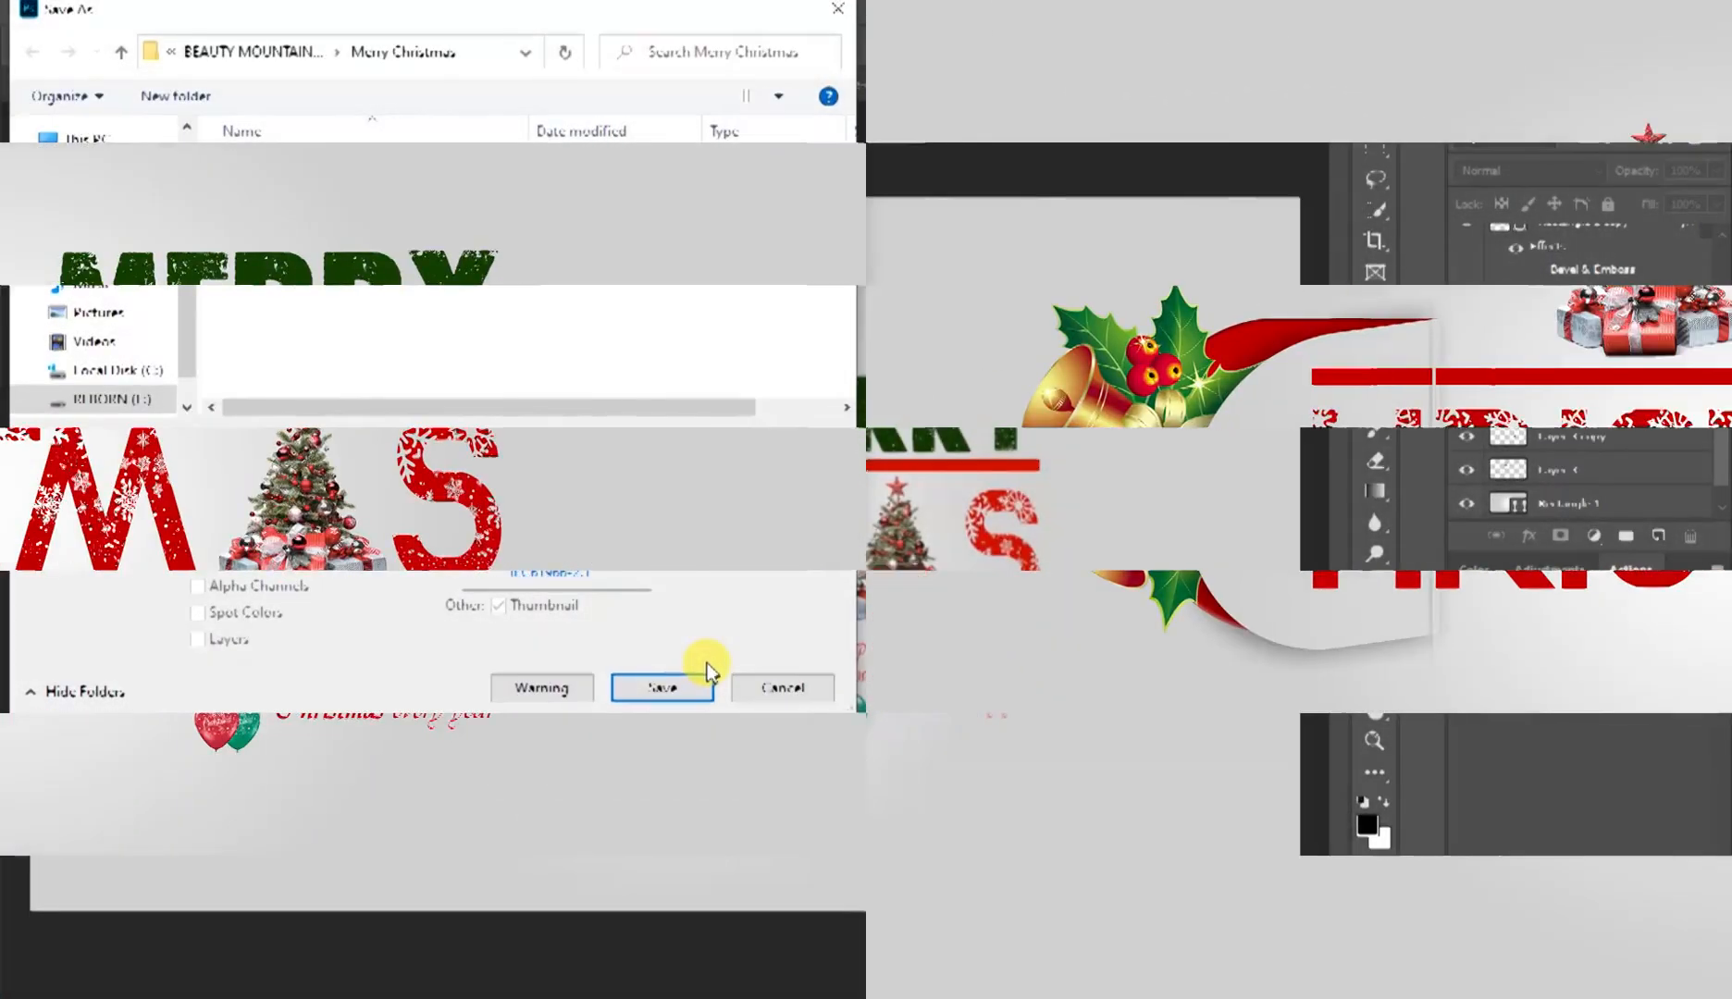